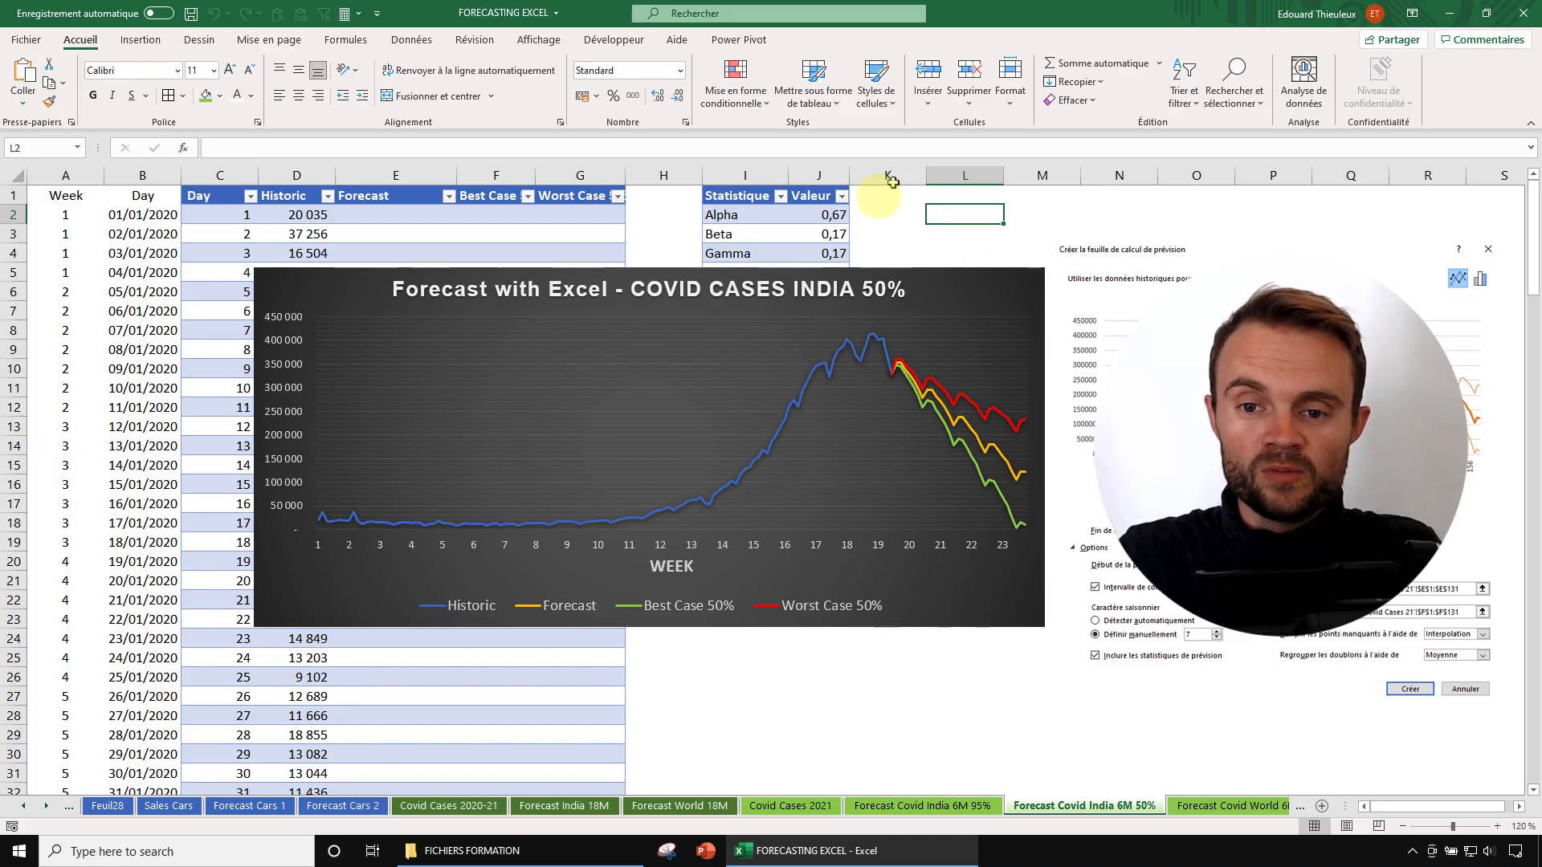
# Open the Covid Cases 2020-21 sheet and go to the beginning of its data table.
pyautogui.click(916, 215)
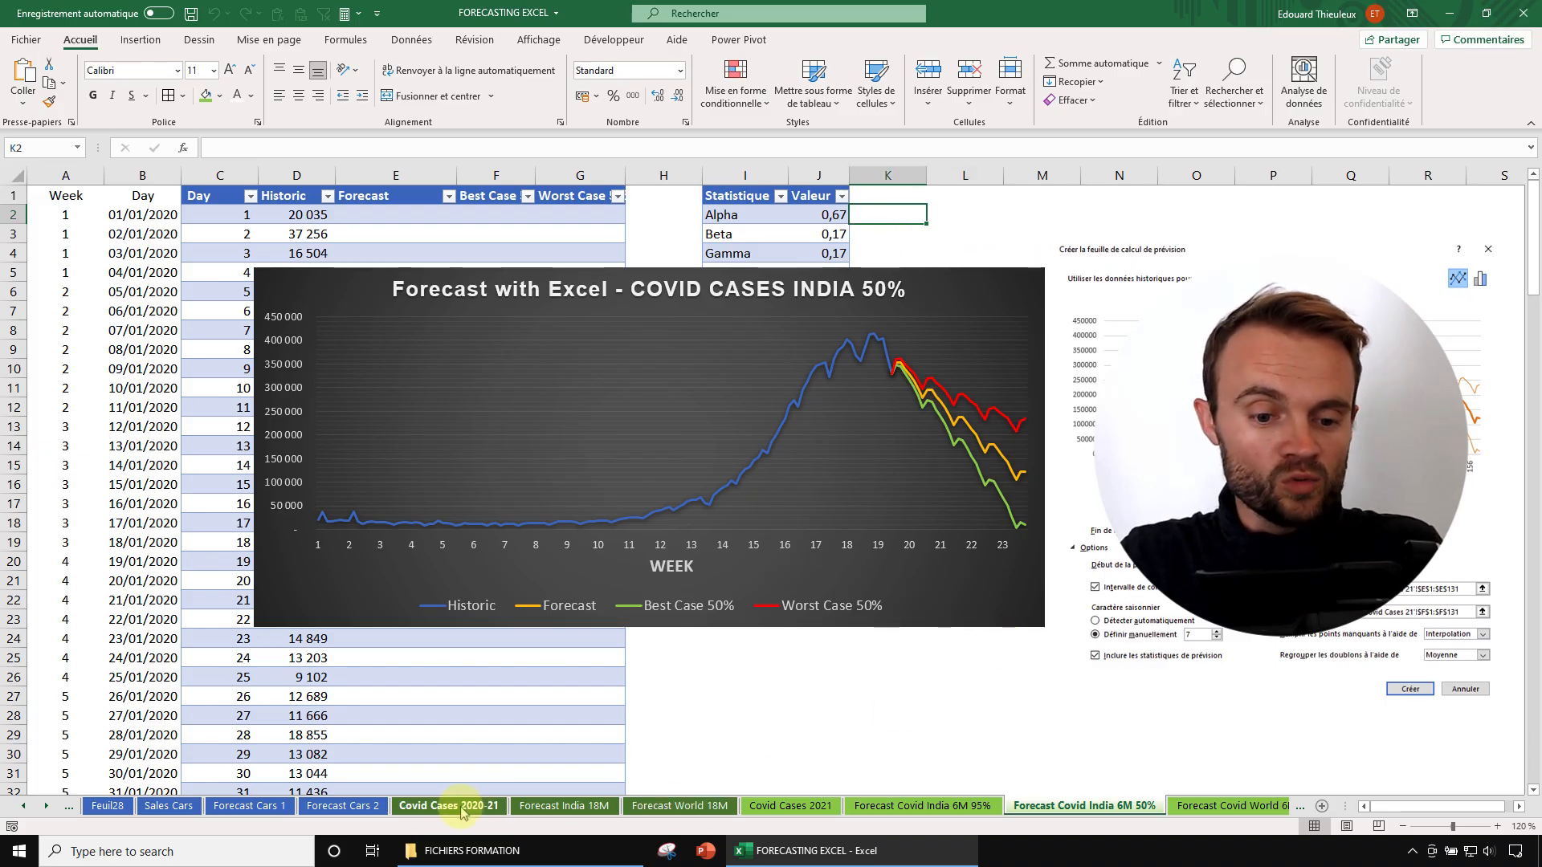
pyautogui.click(730, 714)
pyautogui.click(448, 805)
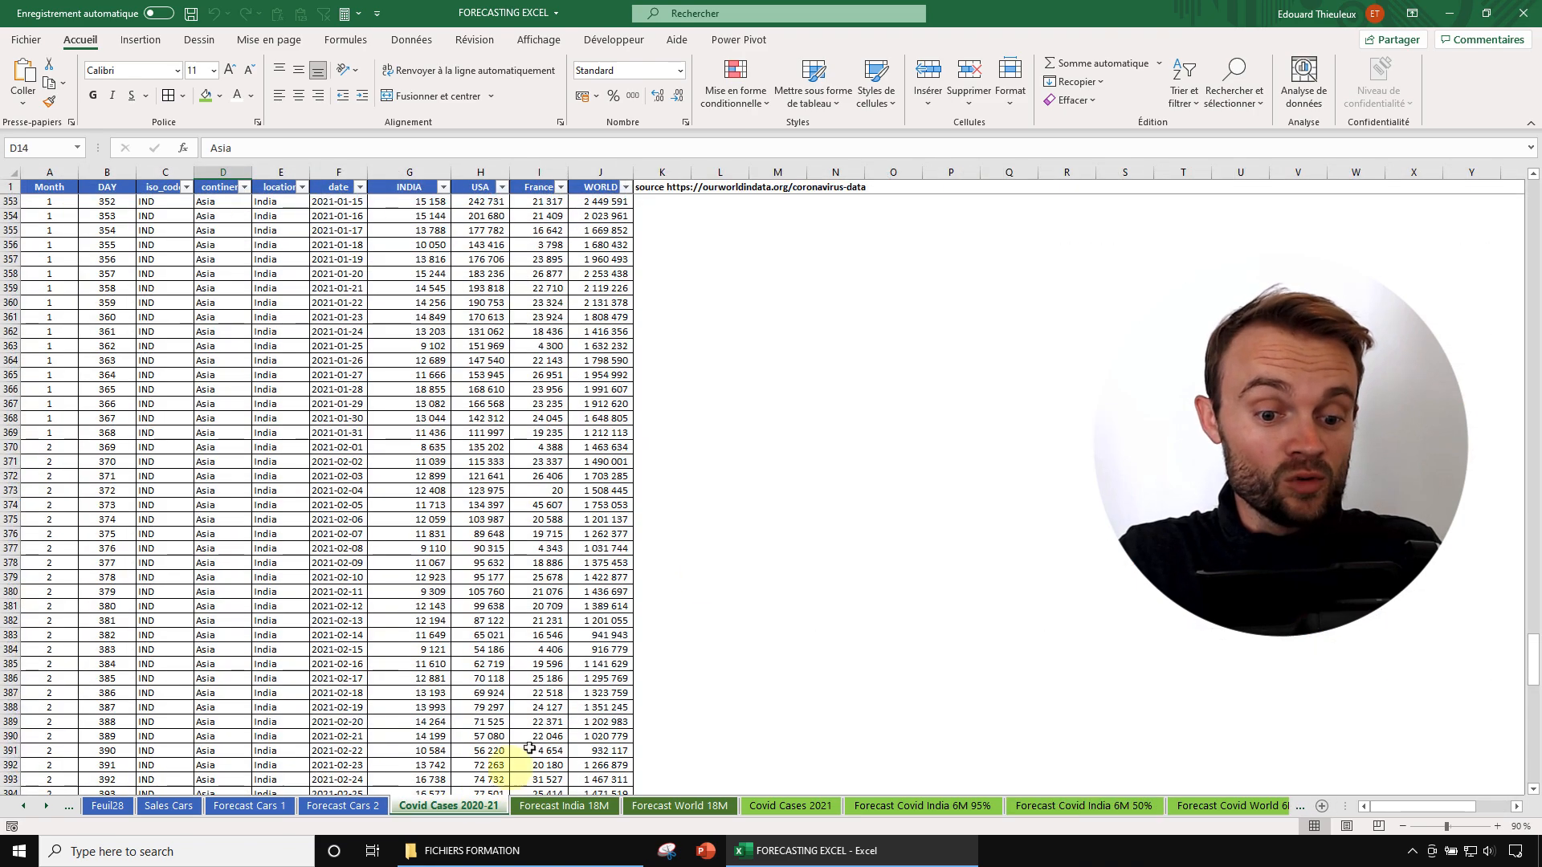
pyautogui.scroll(20, 824, 401)
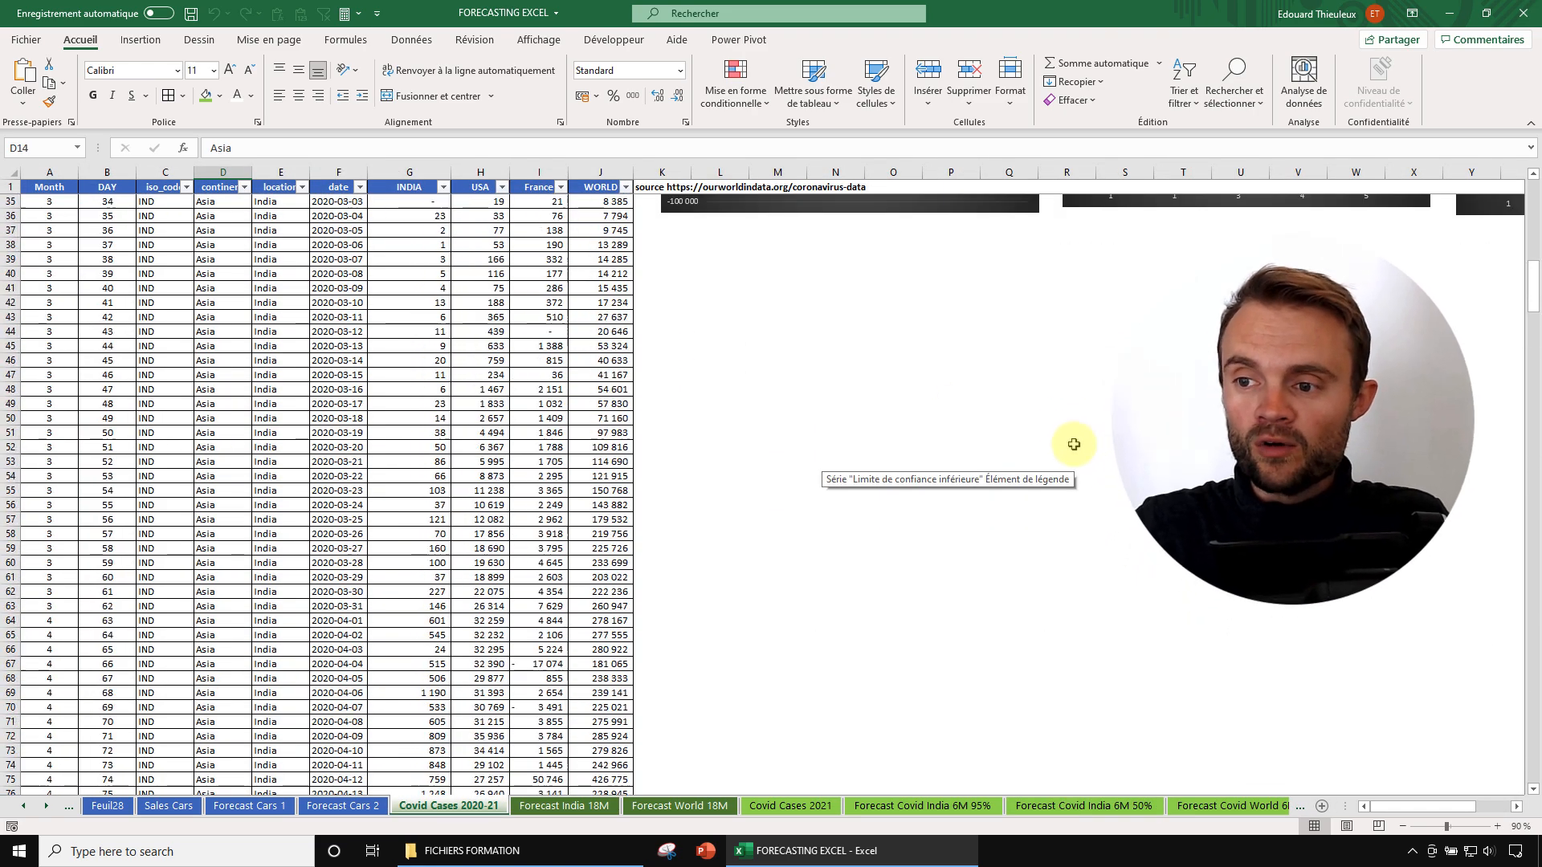
pyautogui.click(397, 245)
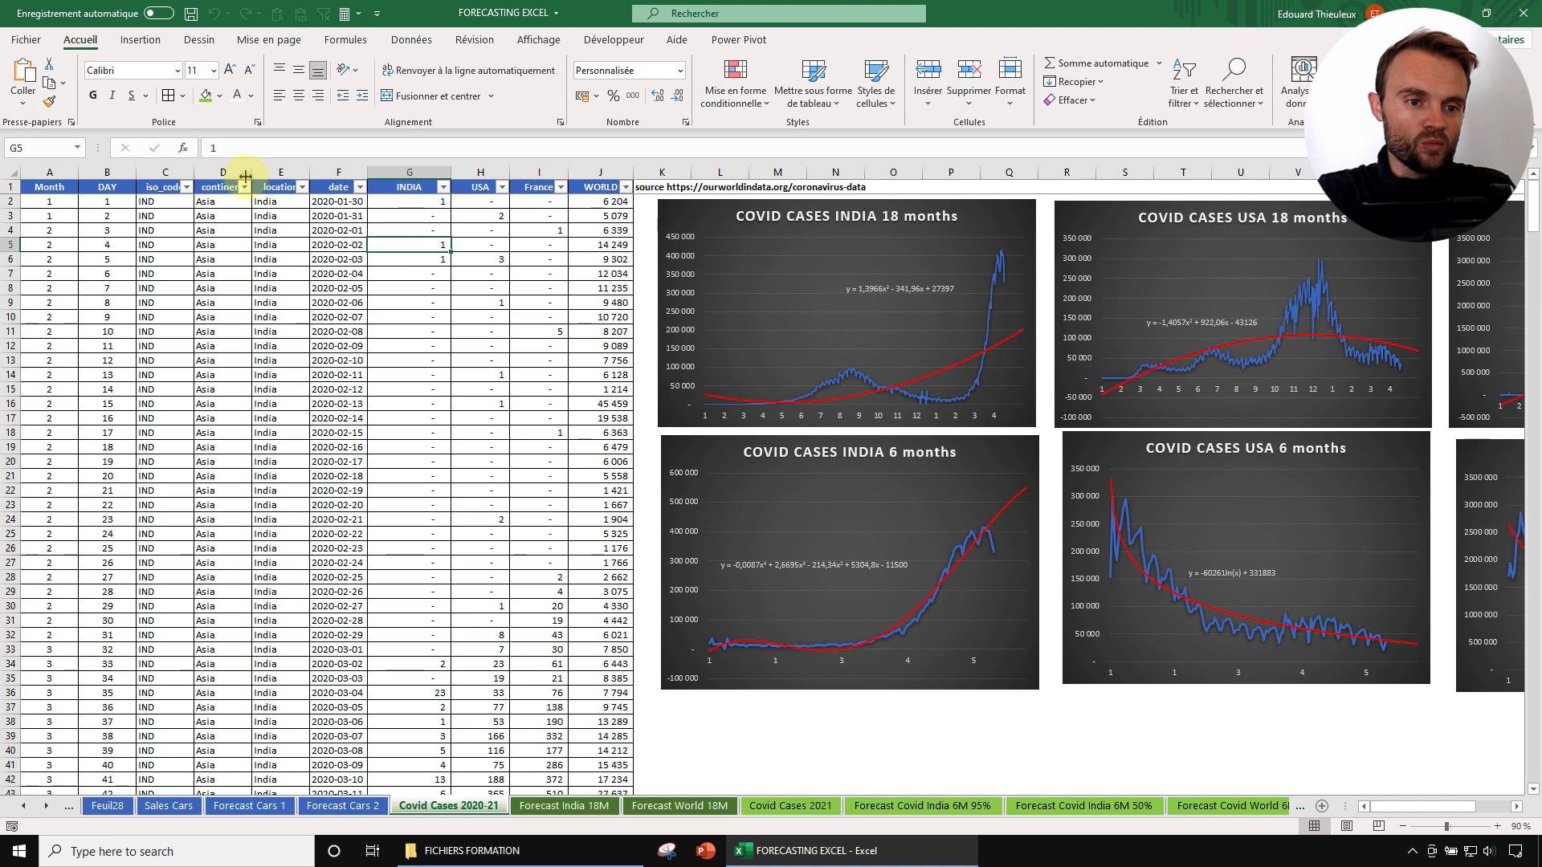
pyautogui.click(338, 810)
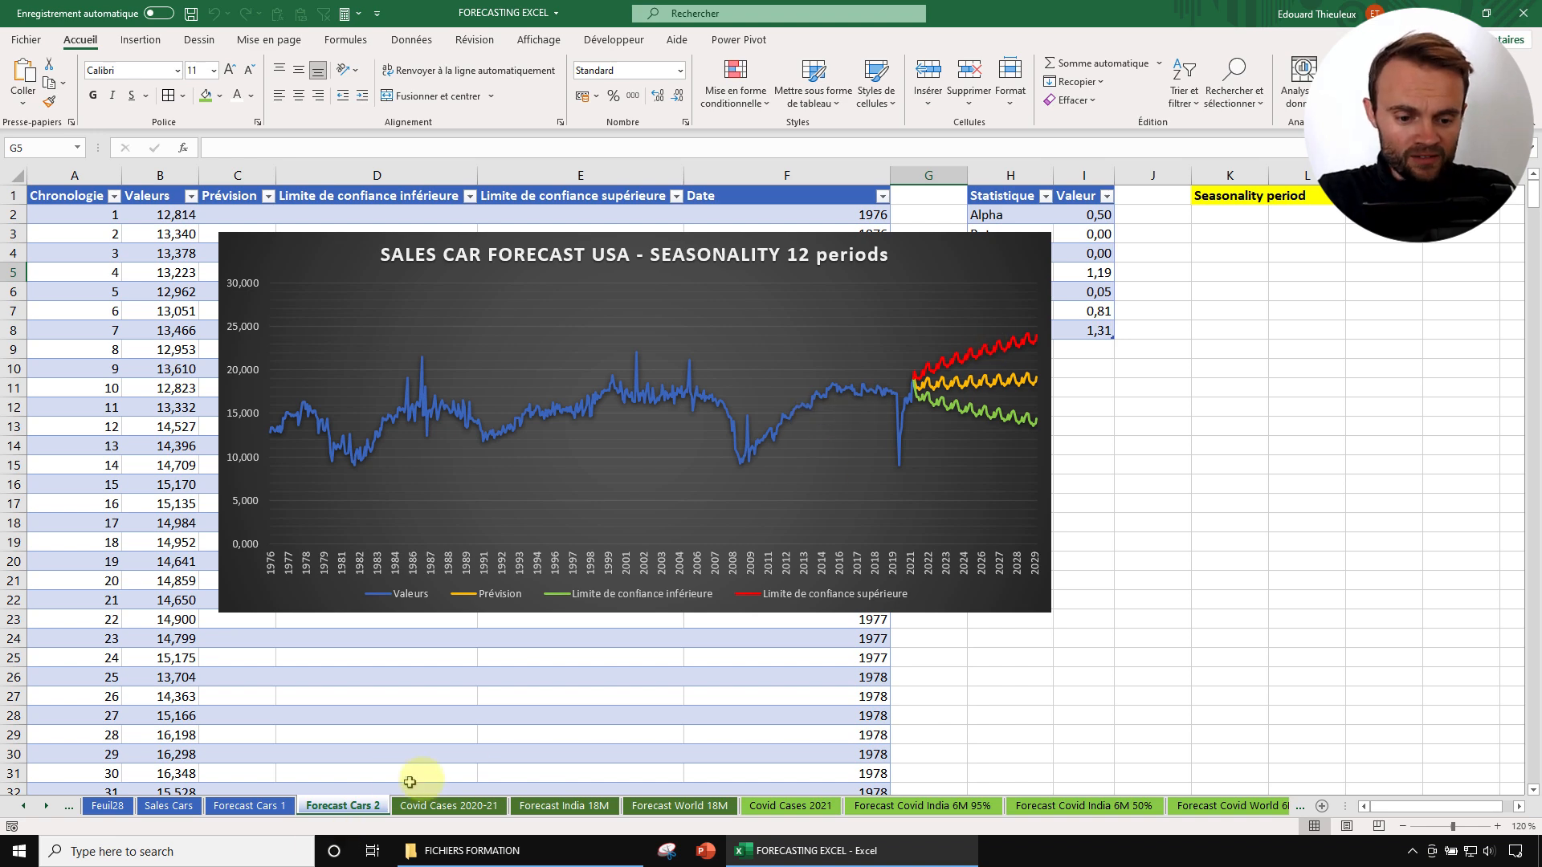
pyautogui.click(472, 807)
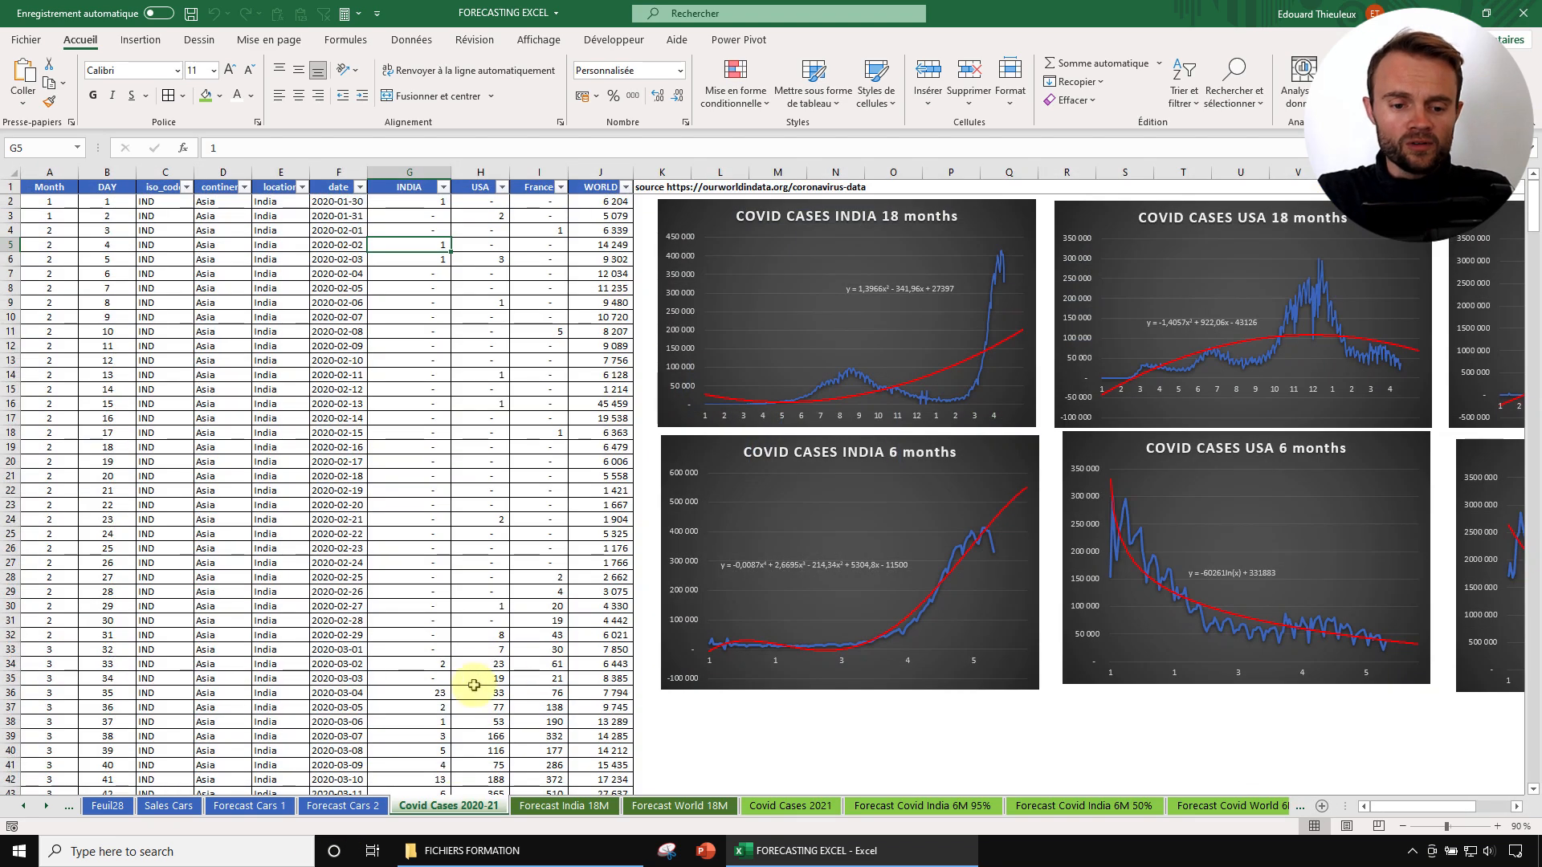
# Examine the date, INDIA, USA, France, WORLD and DAY columns of the Covid cases table.
pyautogui.click(537, 258)
pyautogui.moveTo(611, 171); pyautogui.dragTo(223, 172)
pyautogui.click(394, 257)
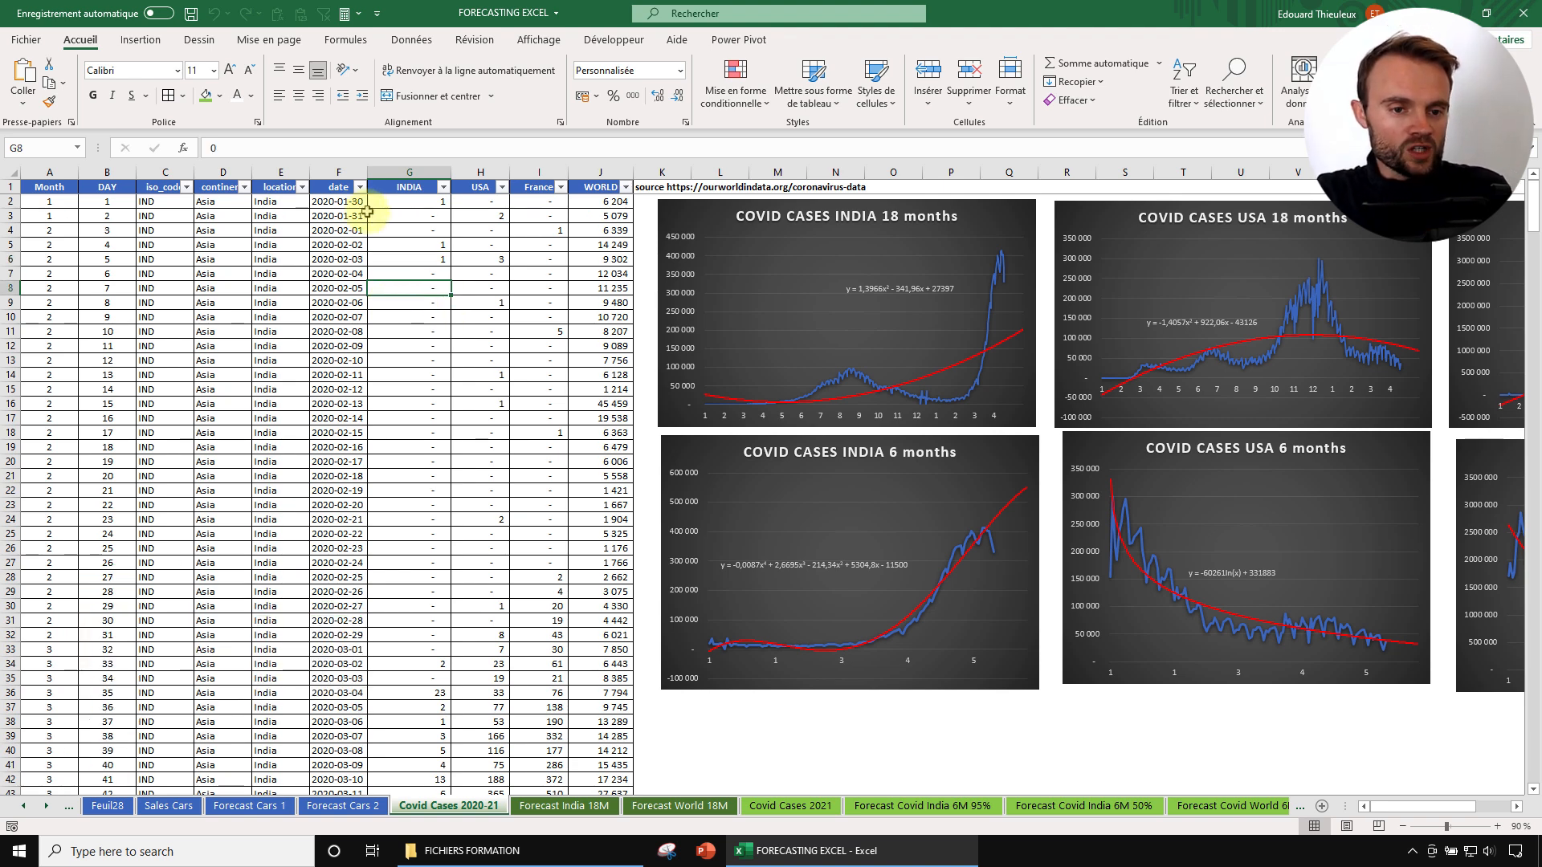
pyautogui.click(338, 171)
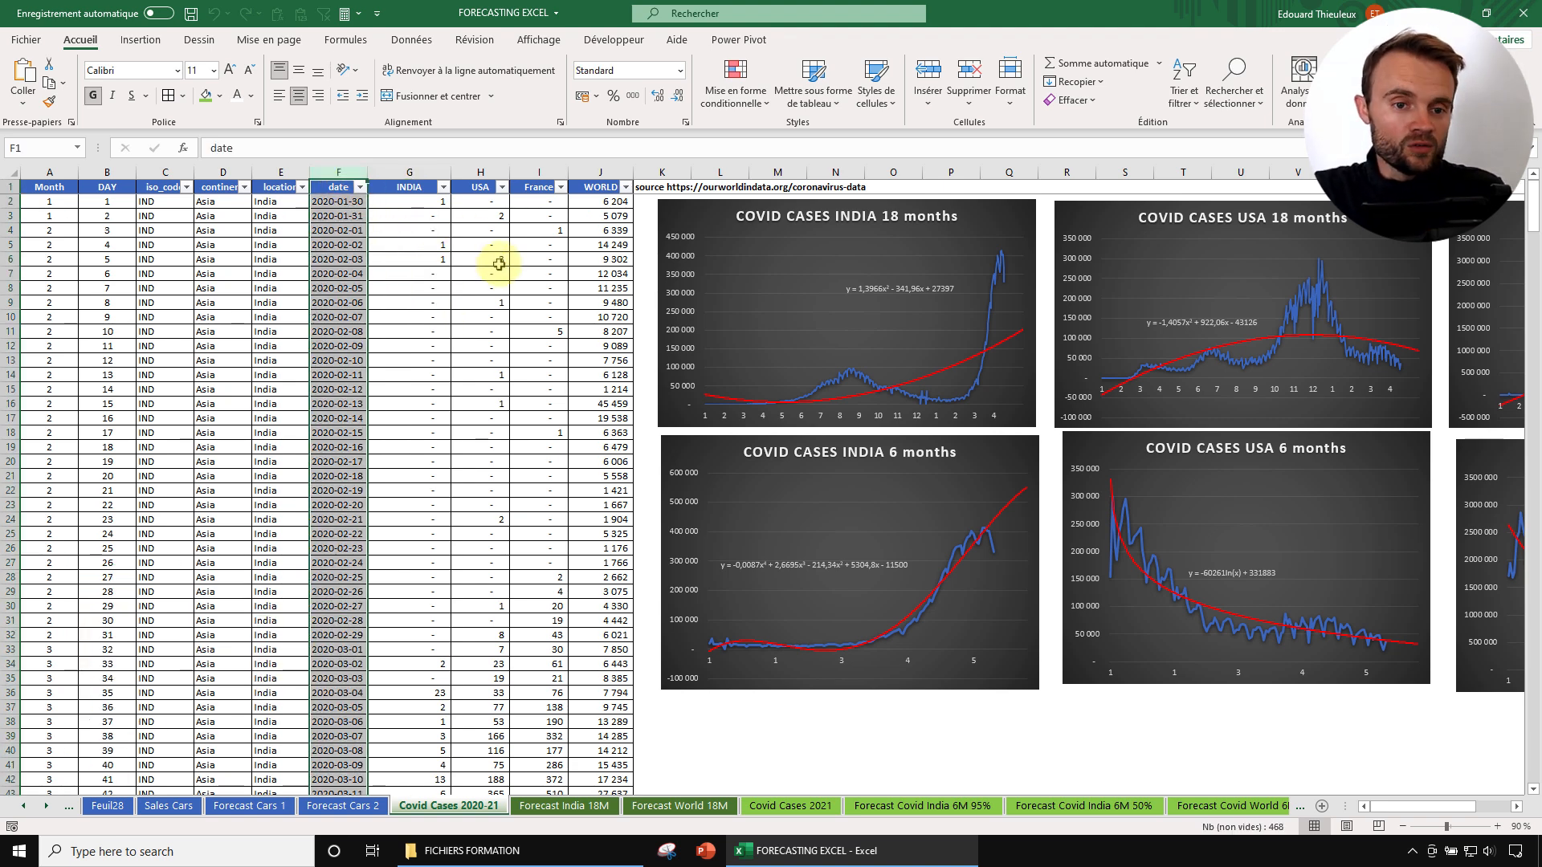
pyautogui.click(426, 230)
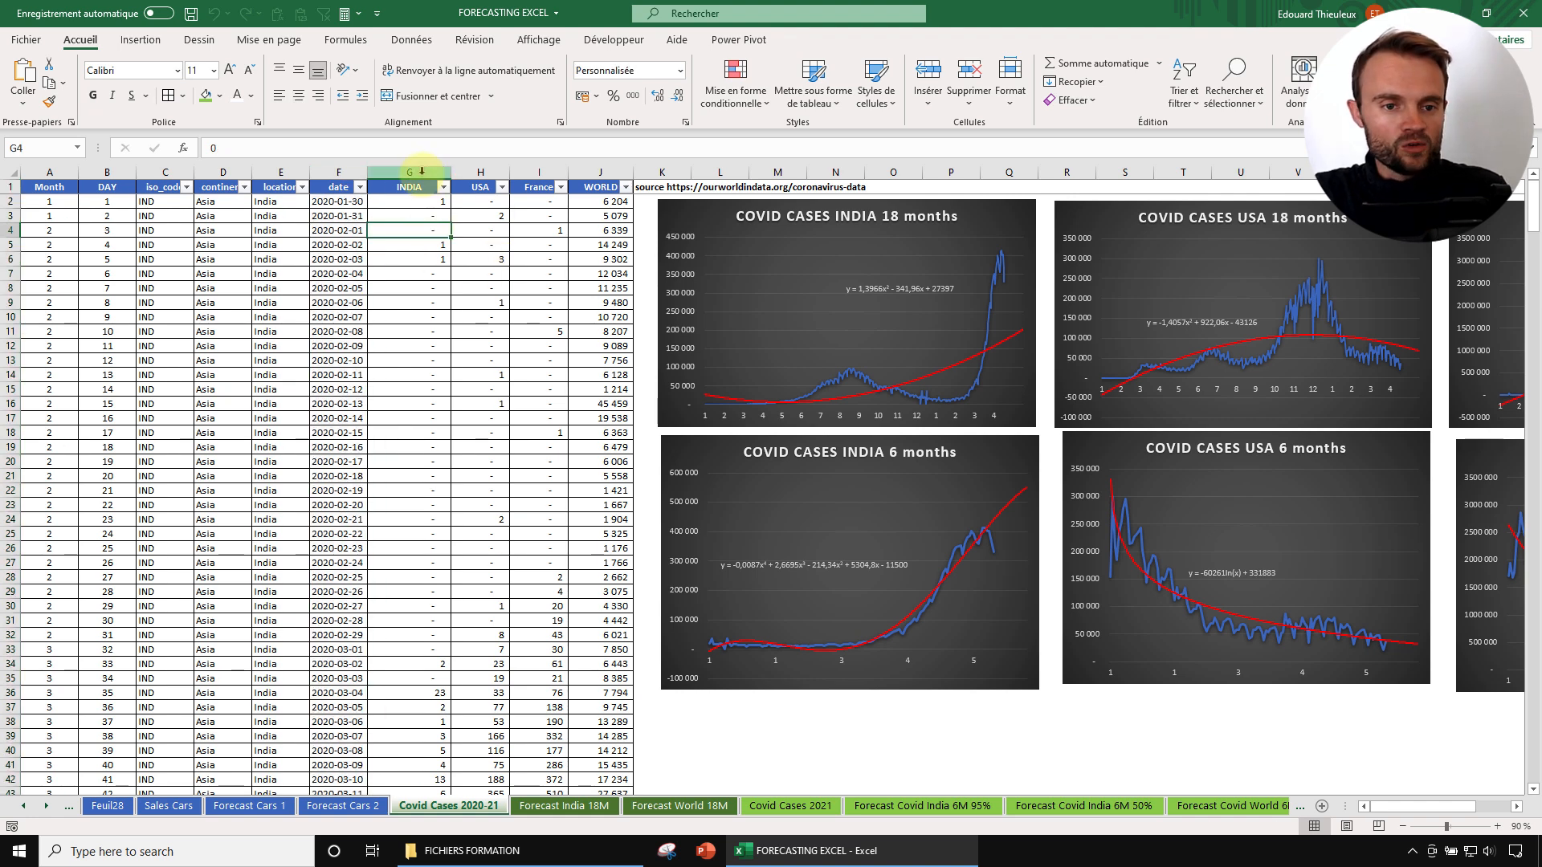
pyautogui.click(481, 187)
pyautogui.click(554, 187)
pyautogui.click(603, 187)
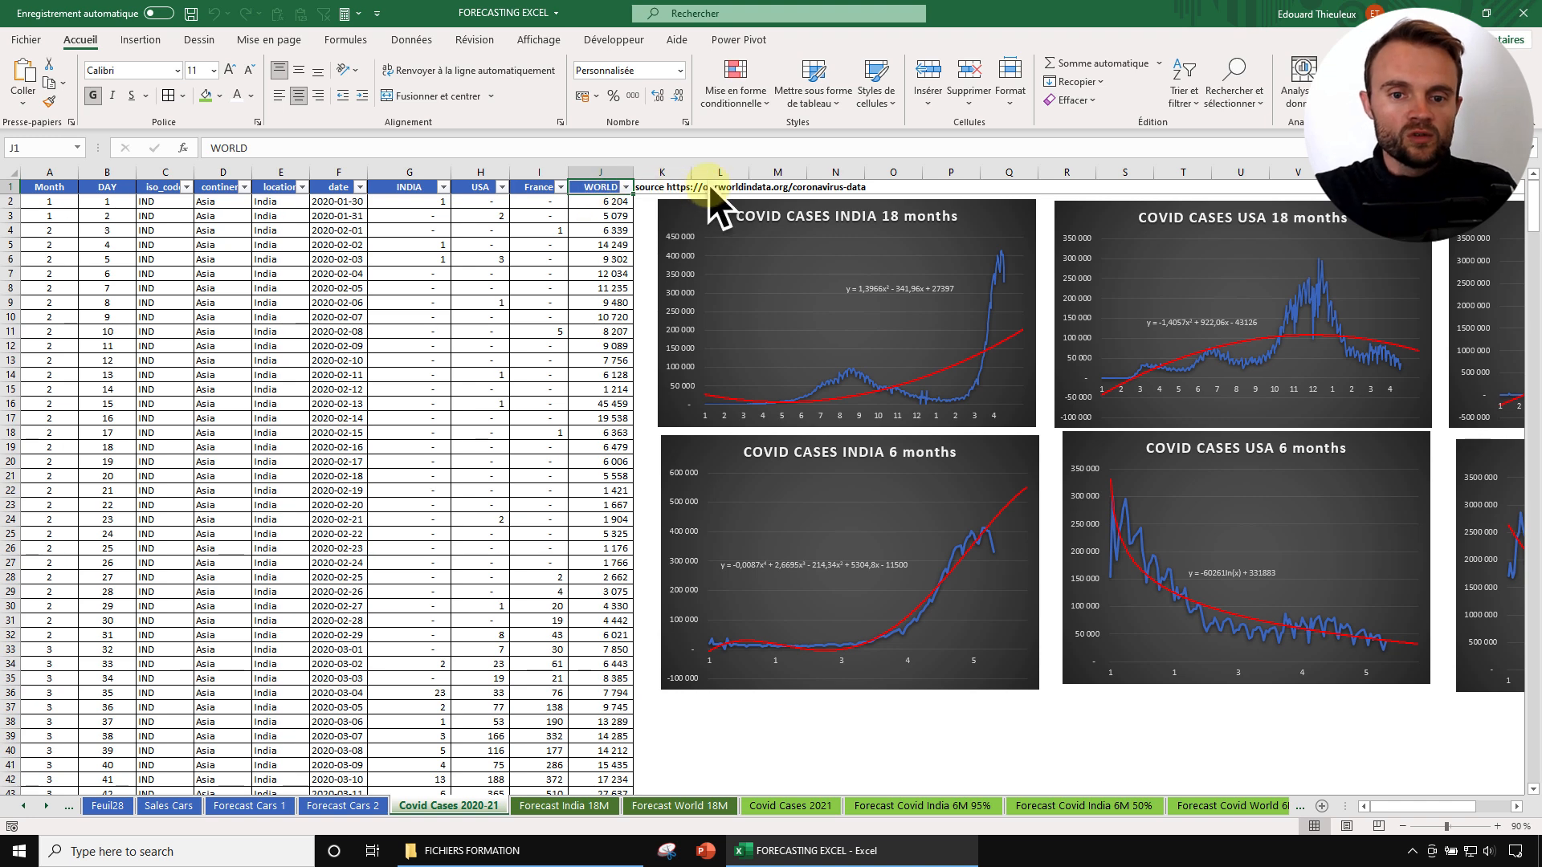
pyautogui.click(325, 244)
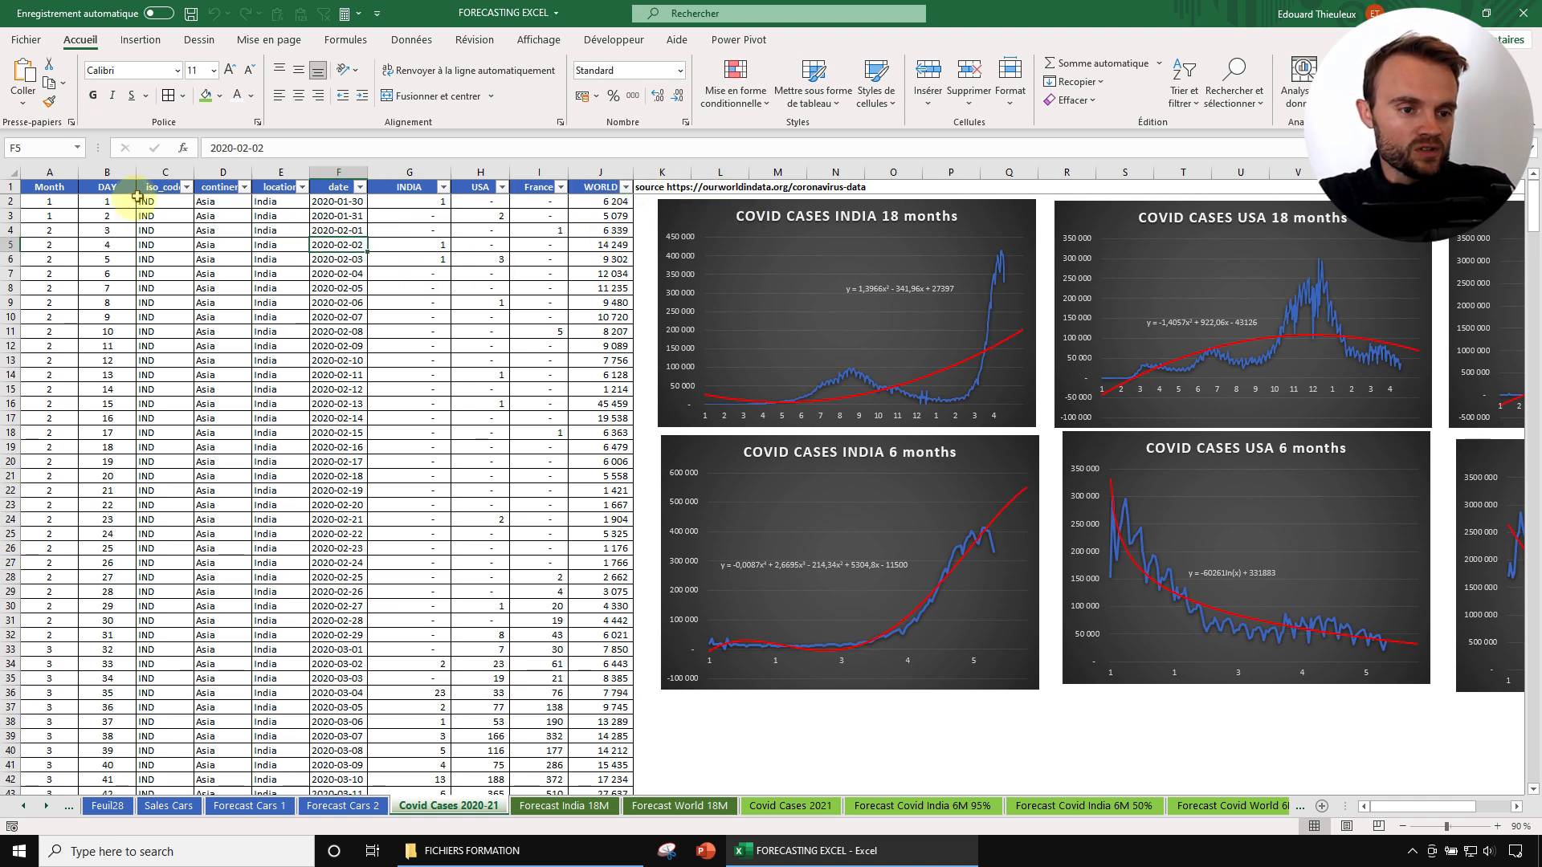
pyautogui.click(108, 171)
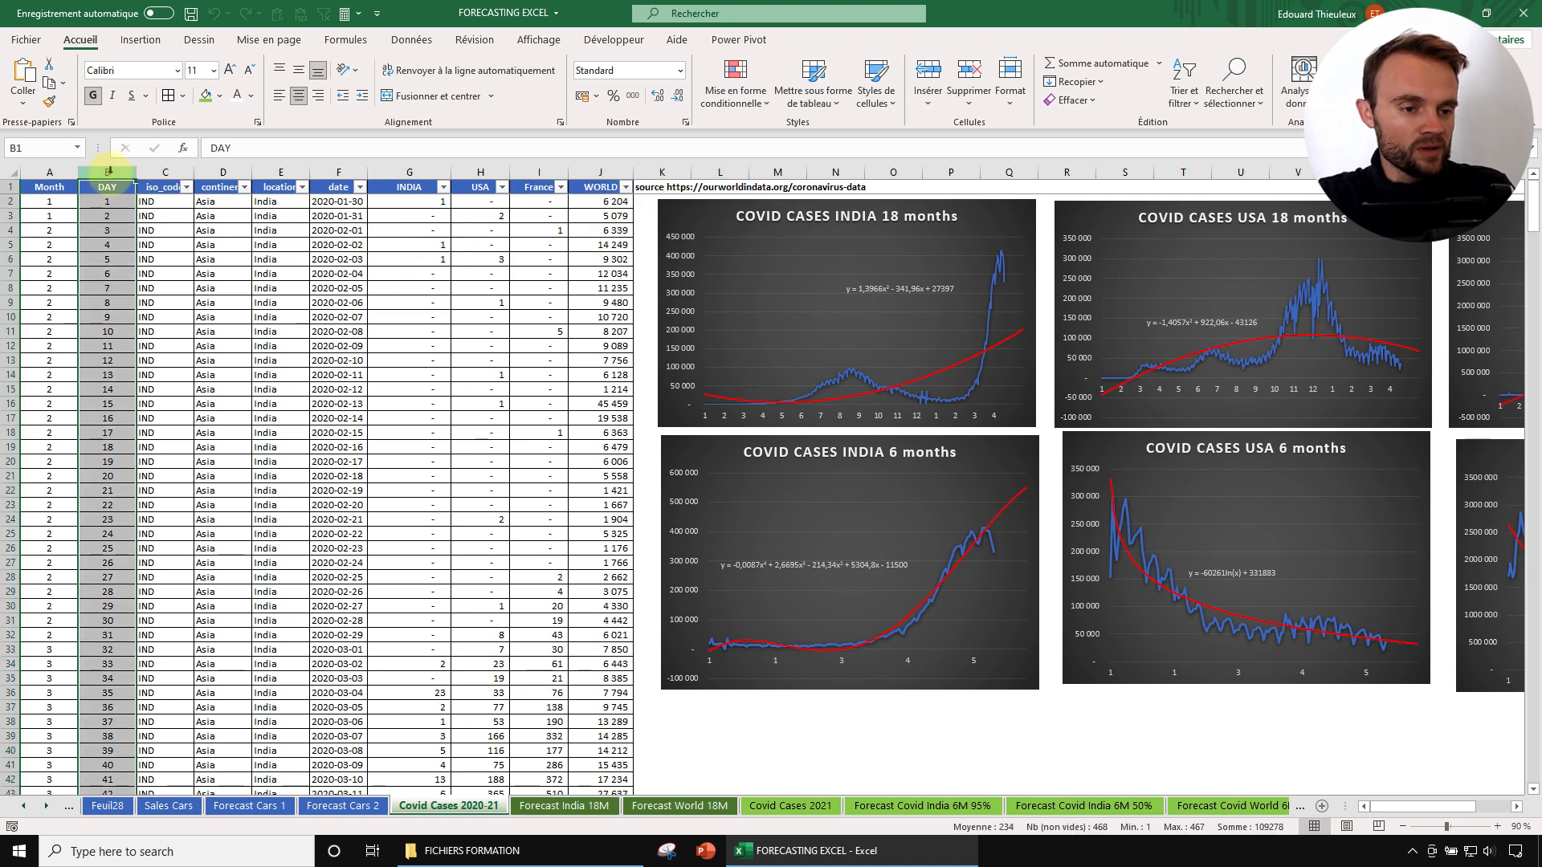
pyautogui.click(106, 233)
pyautogui.click(223, 245)
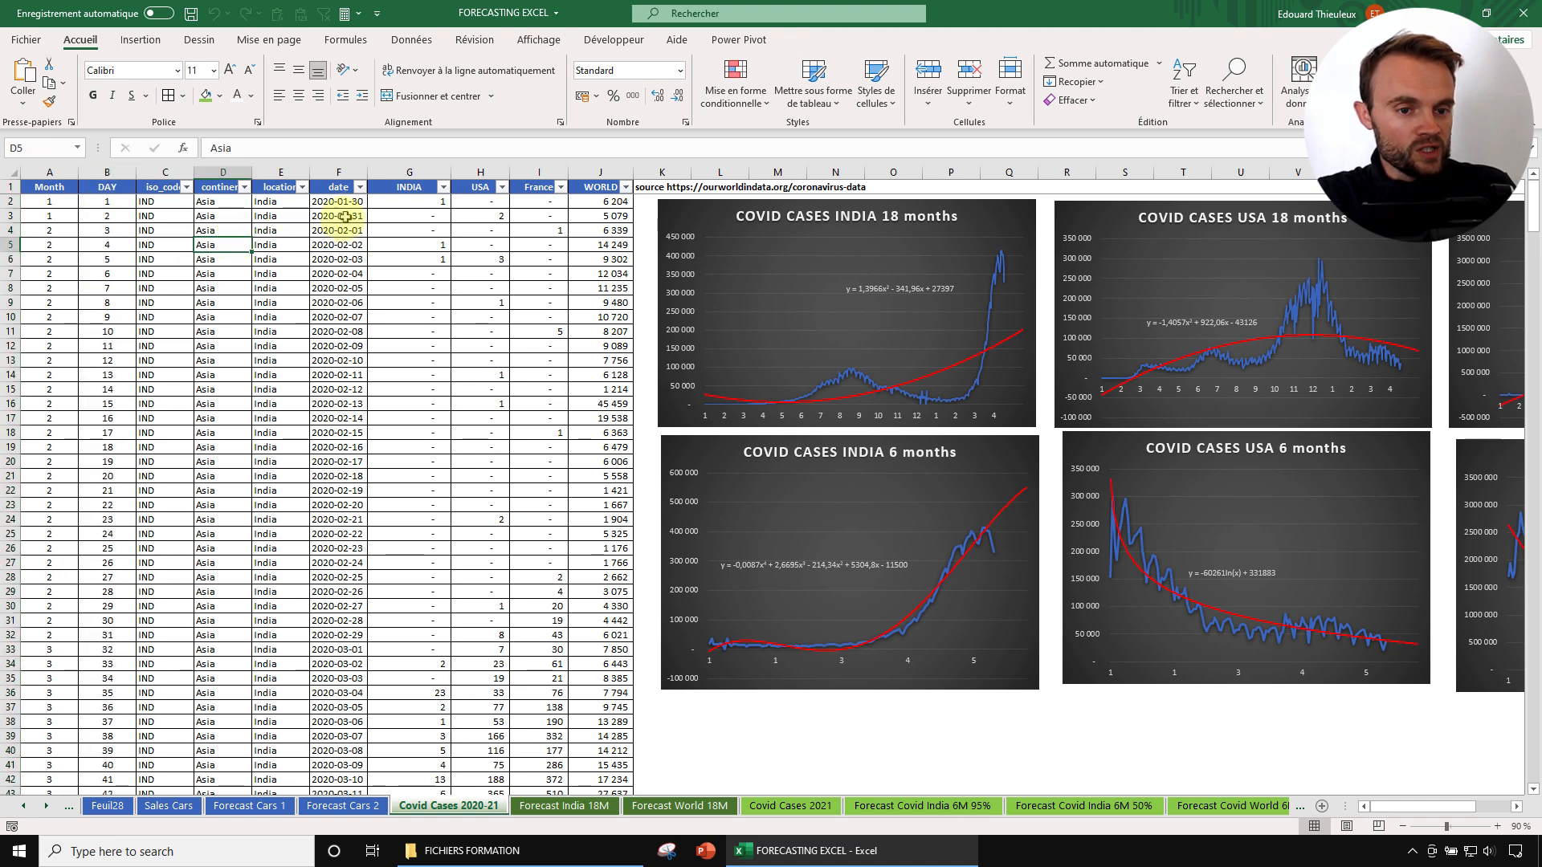
# Insert a line chart plotting the WORLD column against the date column.
pyautogui.click(338, 187)
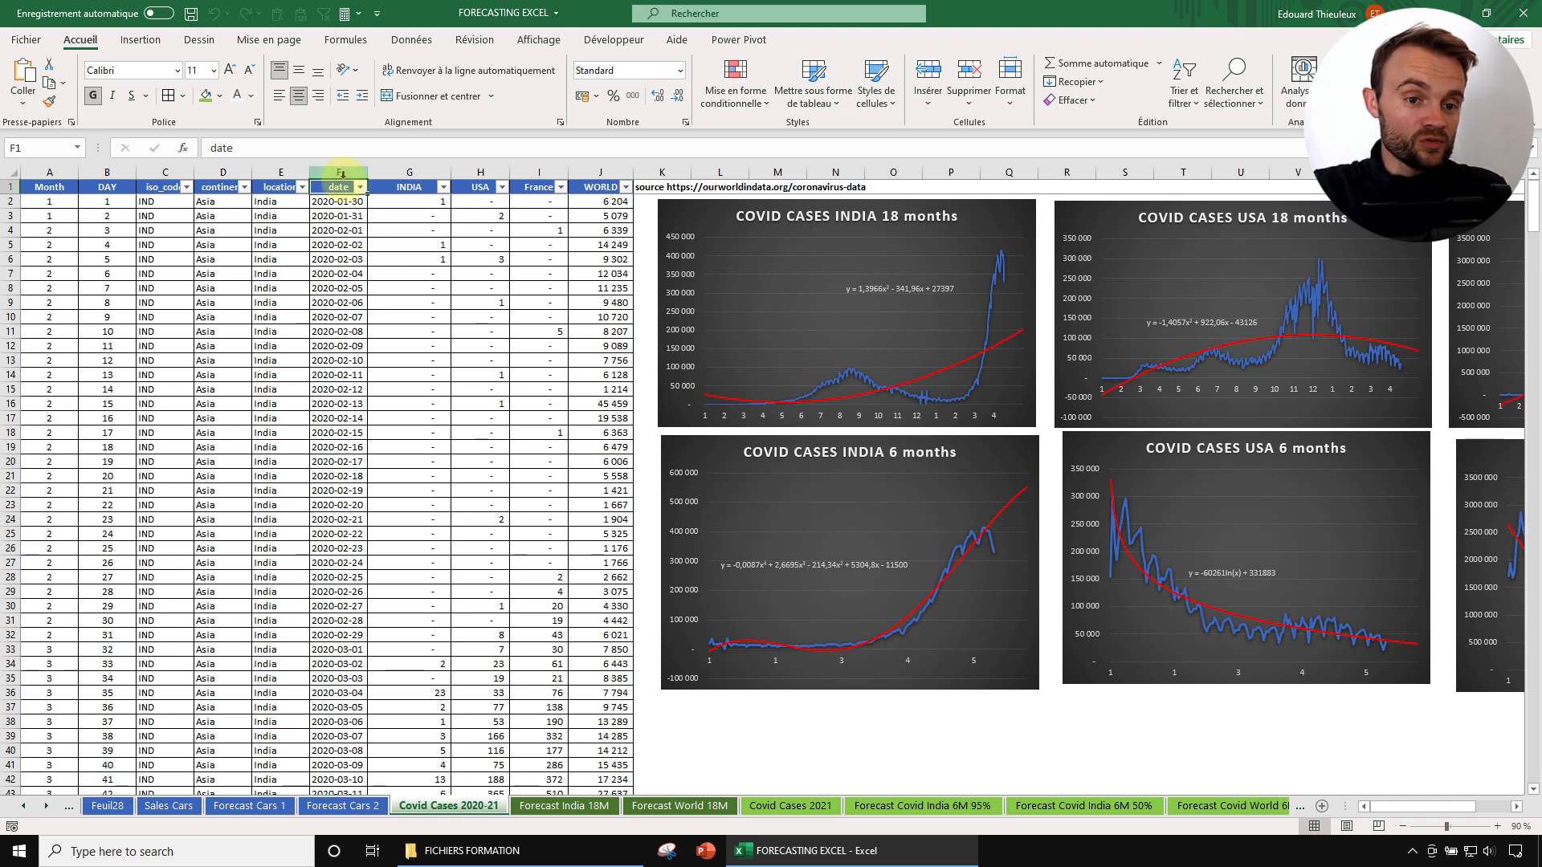
pyautogui.click(343, 171)
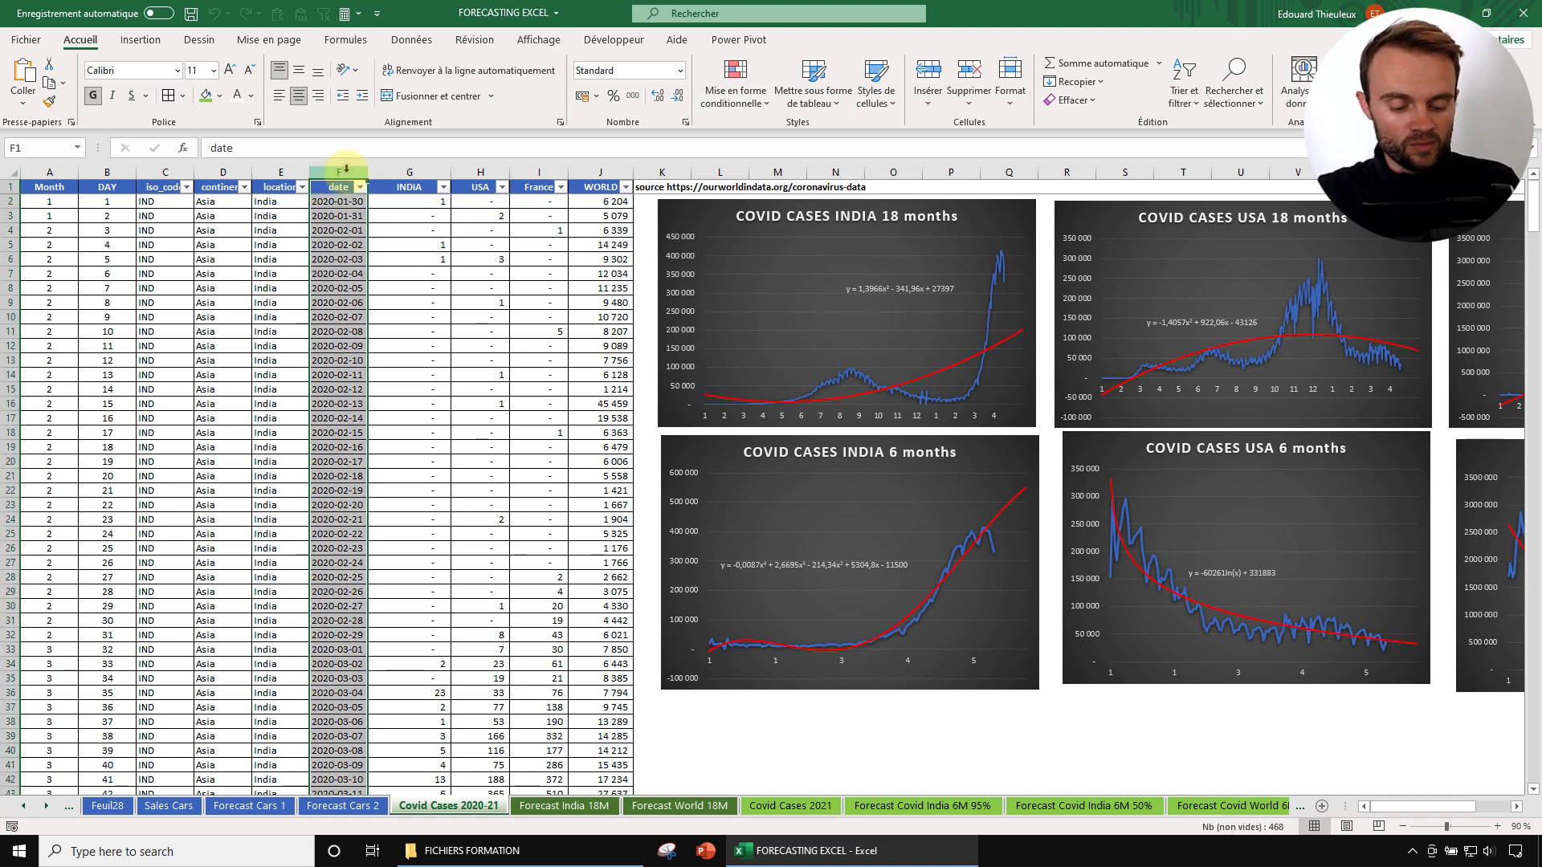
pyautogui.click(600, 172)
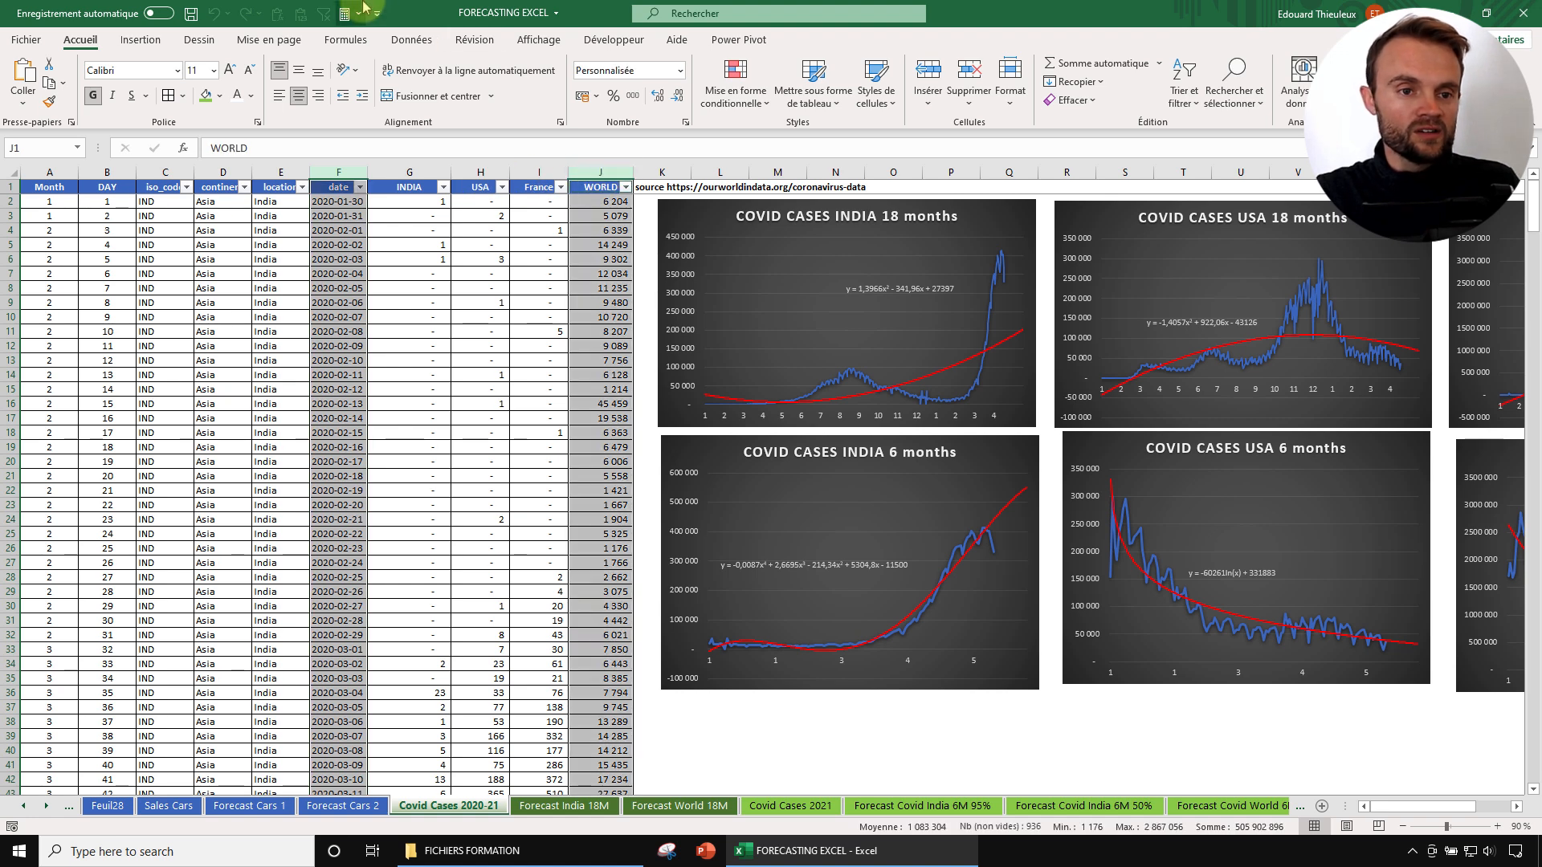
pyautogui.click(411, 39)
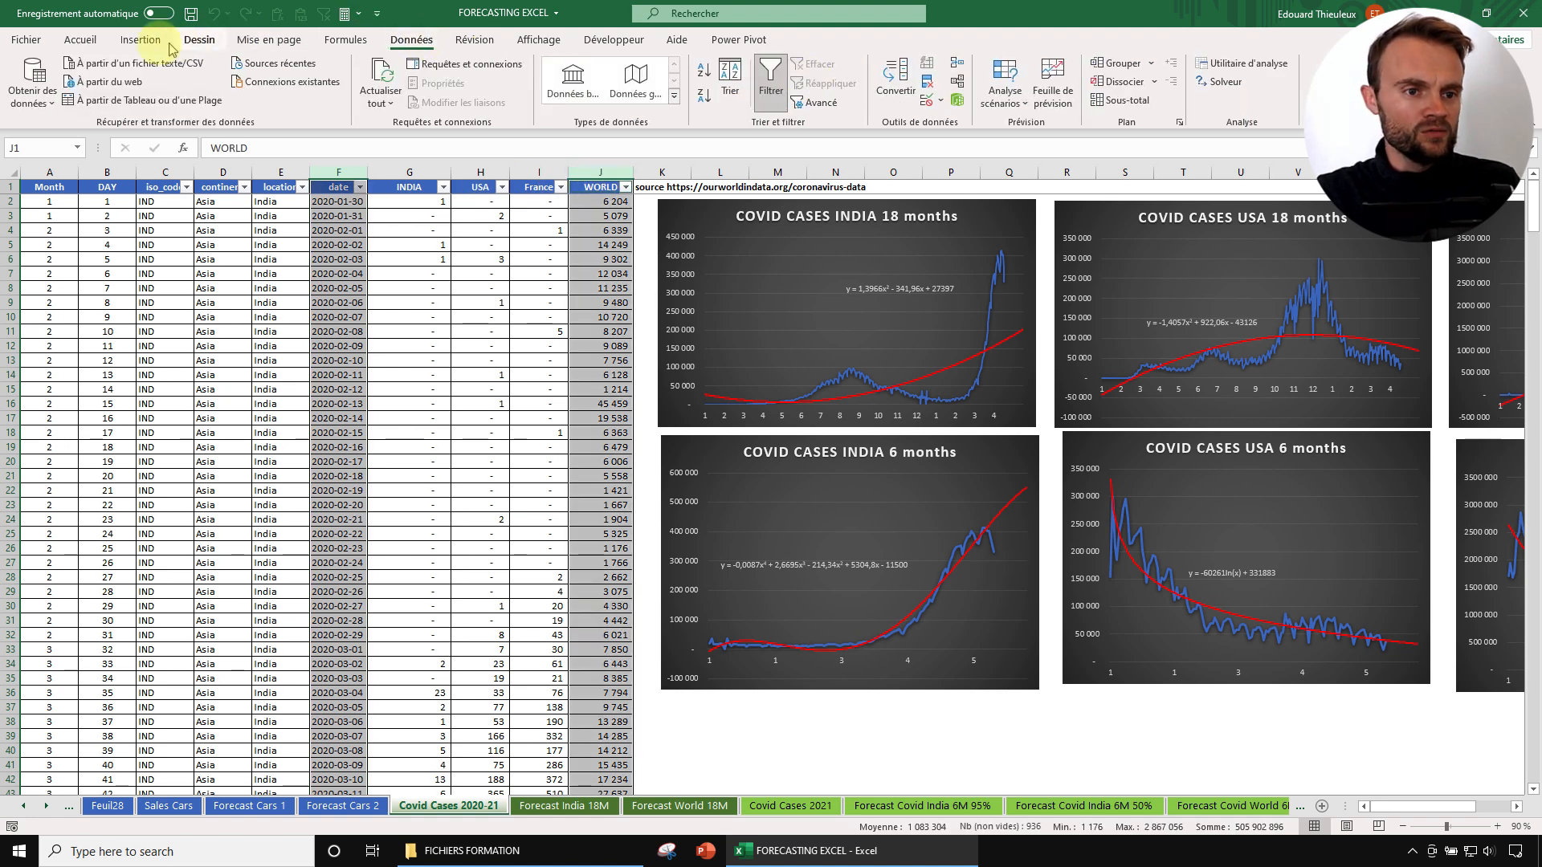
pyautogui.click(141, 40)
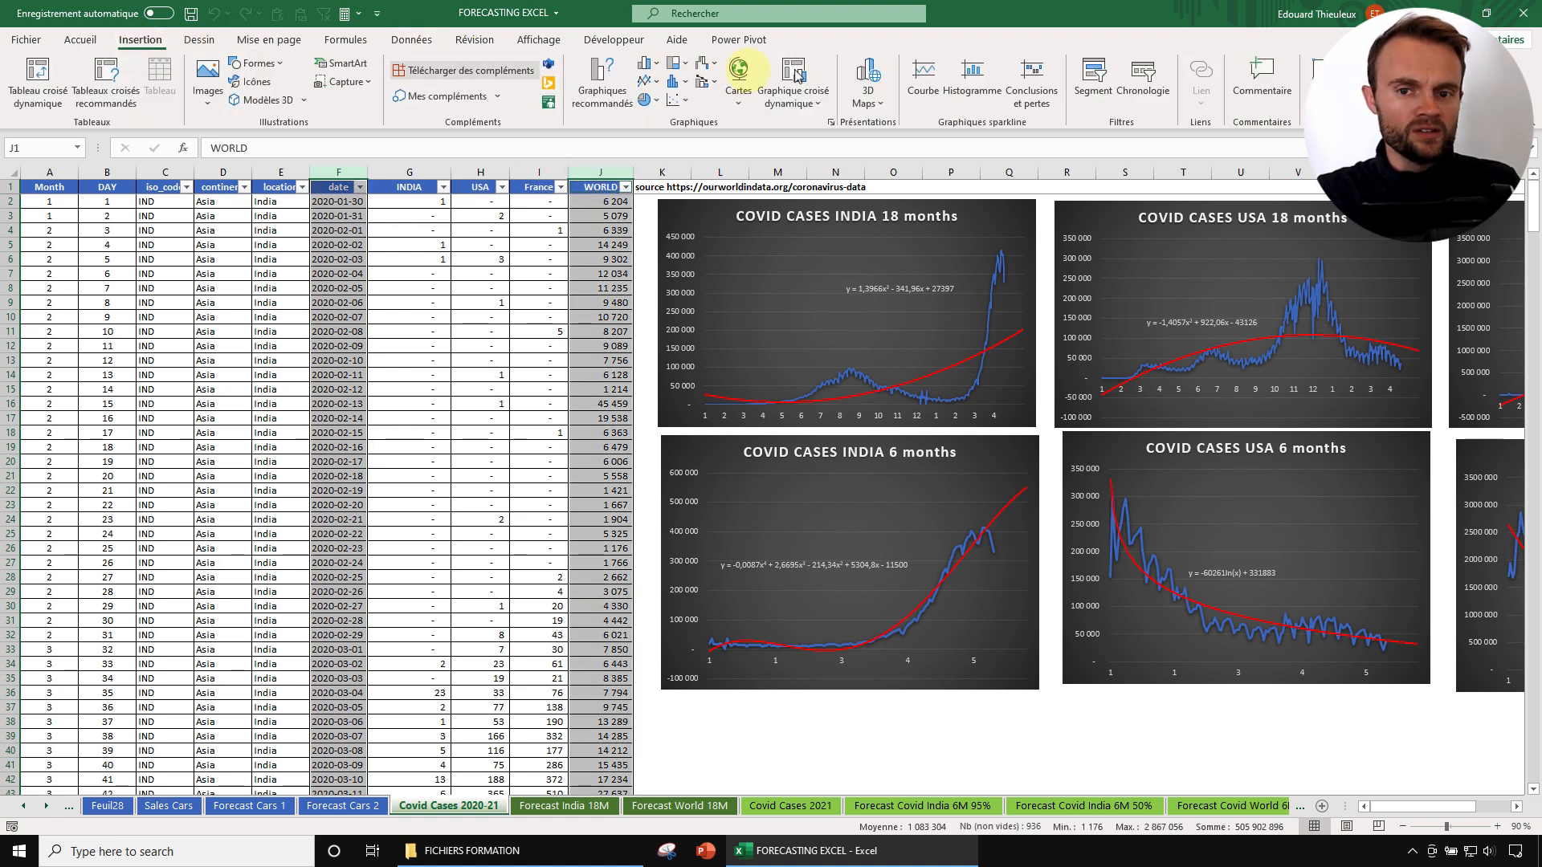
pyautogui.click(645, 83)
pyautogui.click(671, 143)
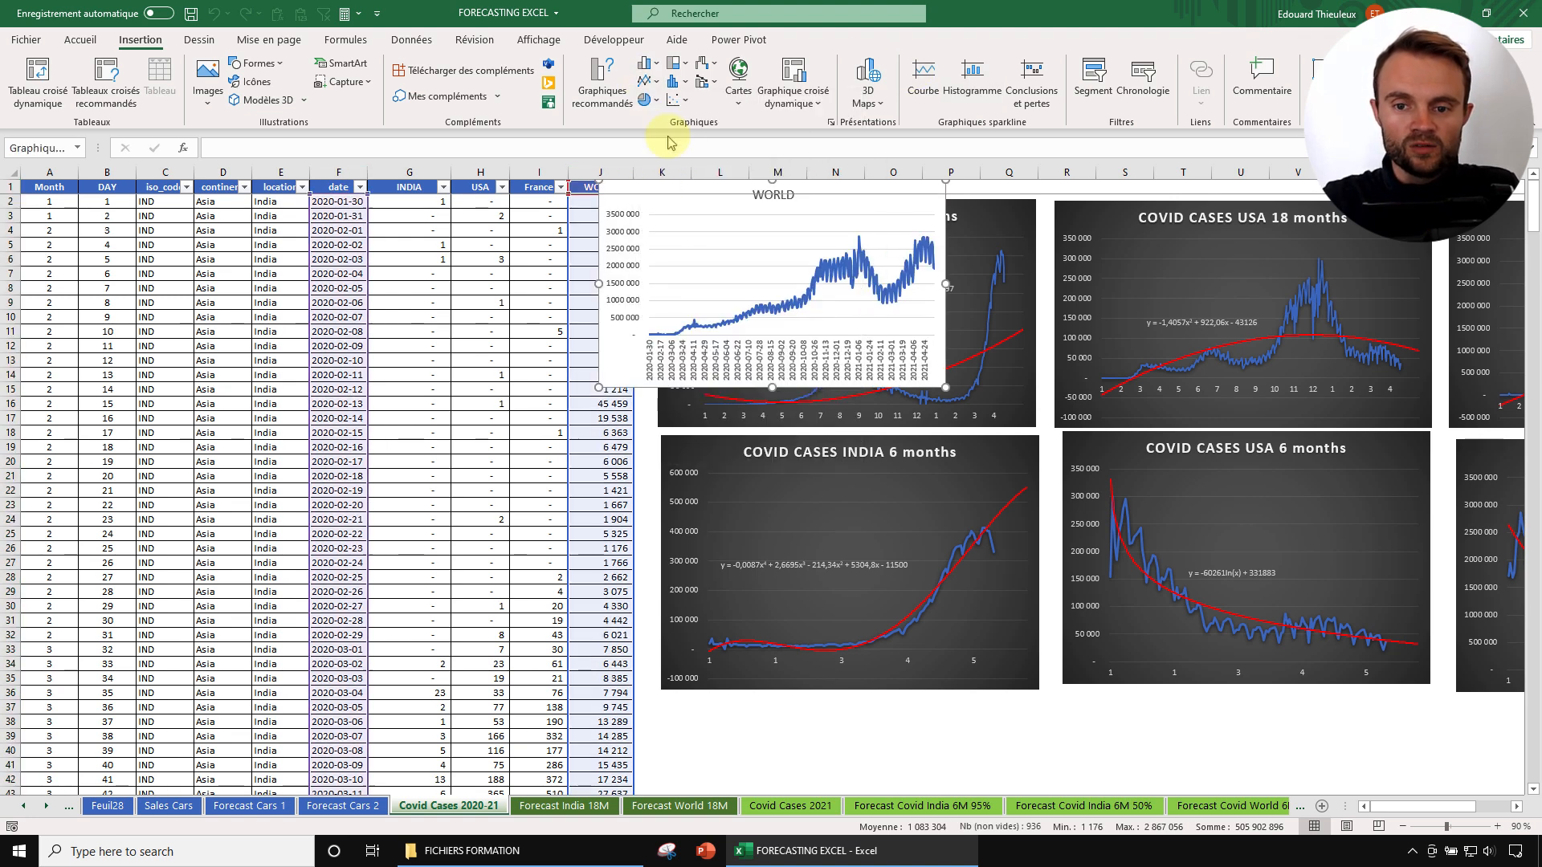
# Enlarge the WORLD chart, place it over the data table beside the India charts, and apply the dark grey chart style.
pyautogui.moveTo(611, 353); pyautogui.dragTo(215, 403)
pyautogui.moveTo(571, 434); pyautogui.dragTo(810, 603)
pyautogui.click(671, 80)
pyautogui.moveTo(714, 242); pyautogui.dragTo(595, 249)
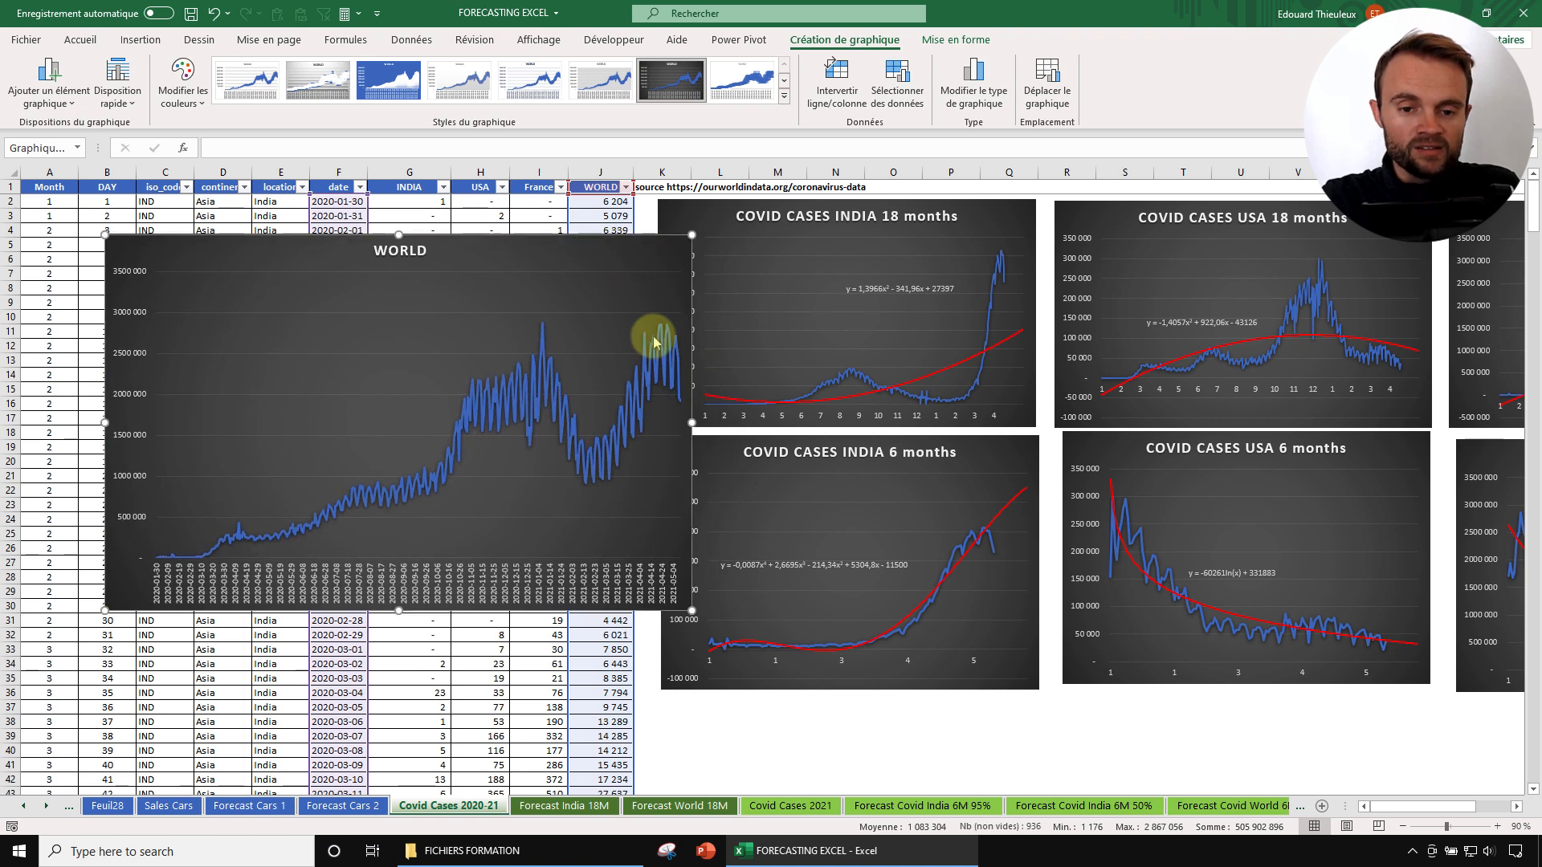
pyautogui.moveTo(571, 397)
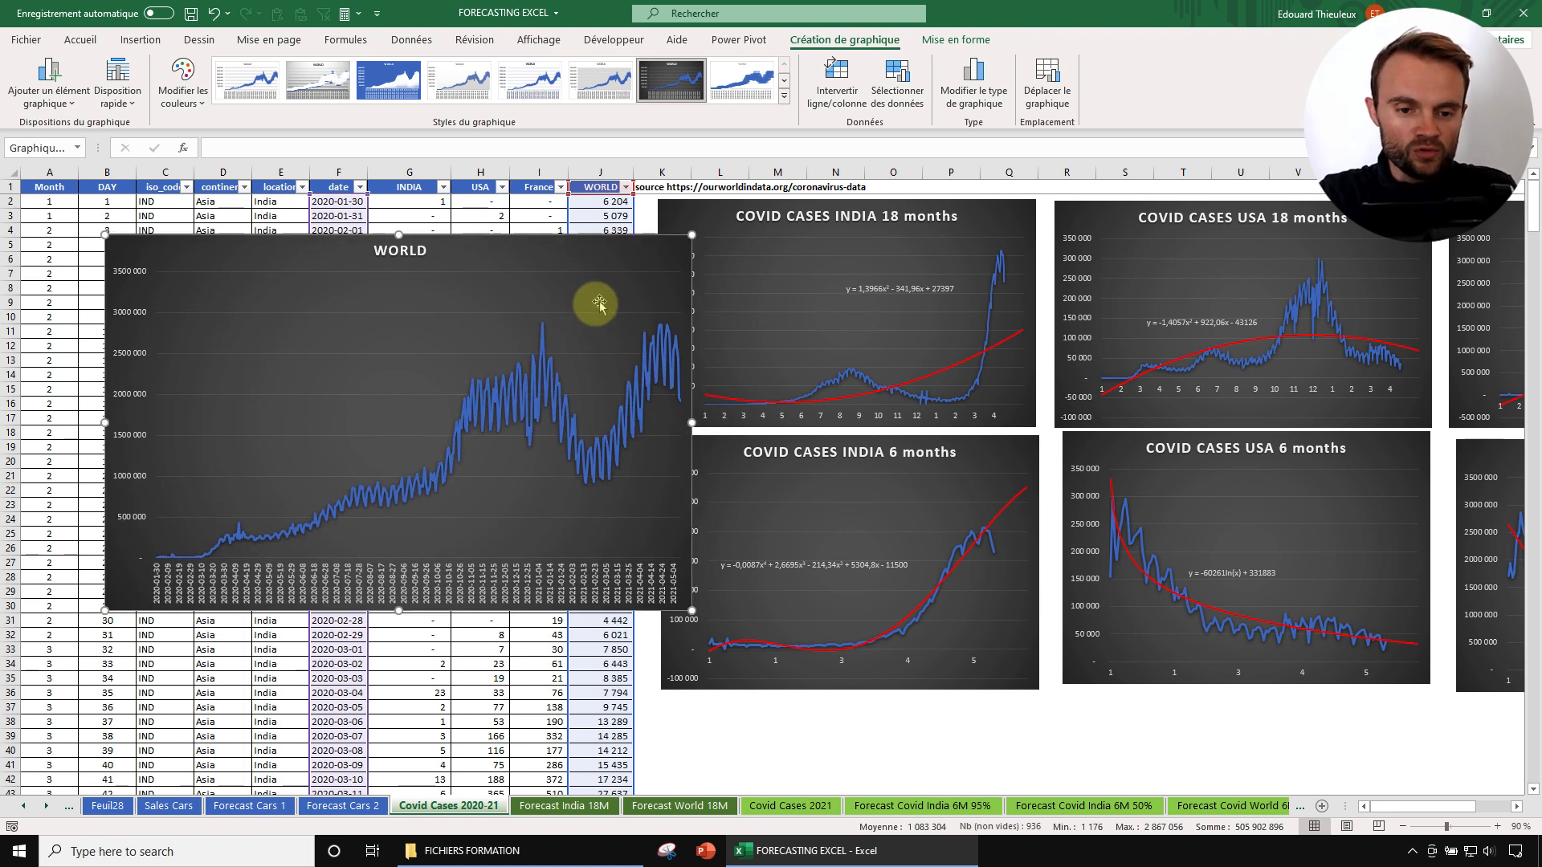
pyautogui.moveTo(568, 258); pyautogui.dragTo(500, 252)
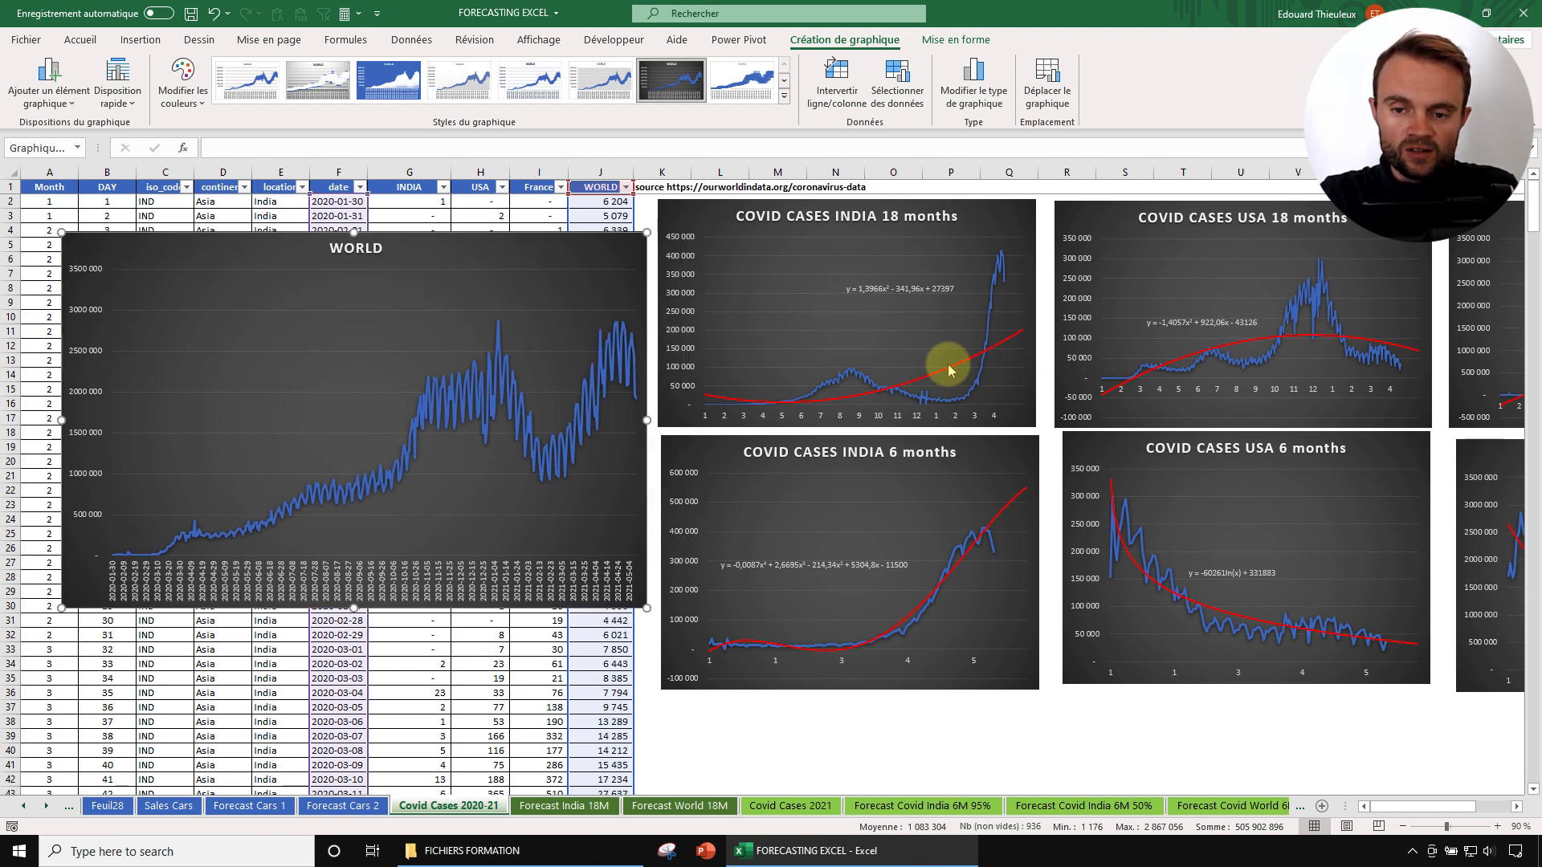
# Add a linear trendline with its equation to the WORLD series and move the equation label to the empty area above the curve.
pyautogui.click(587, 413)
pyautogui.rightClick(587, 410)
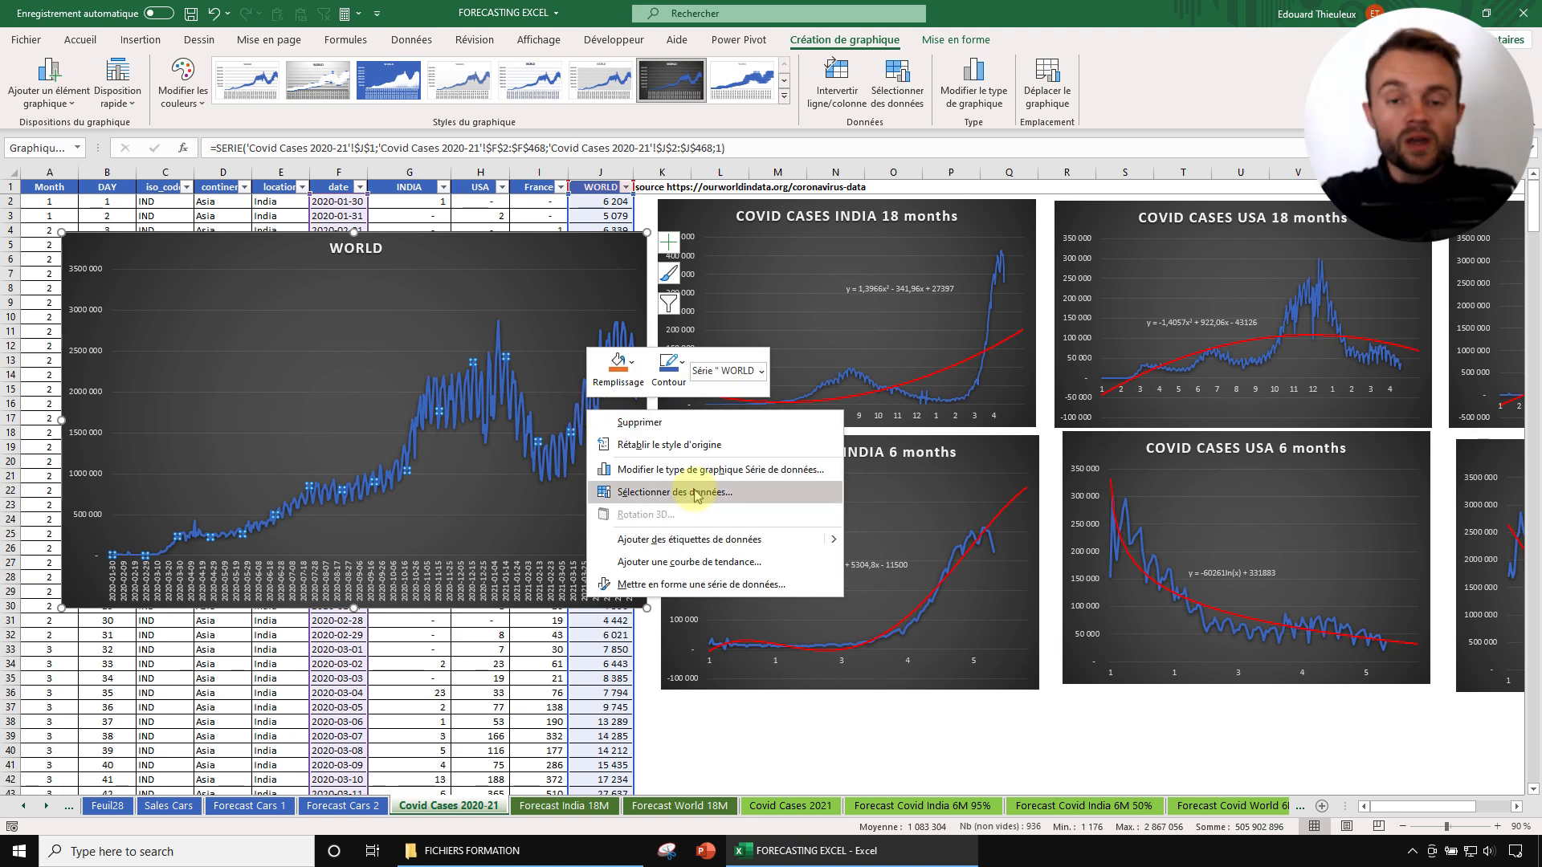
pyautogui.click(689, 562)
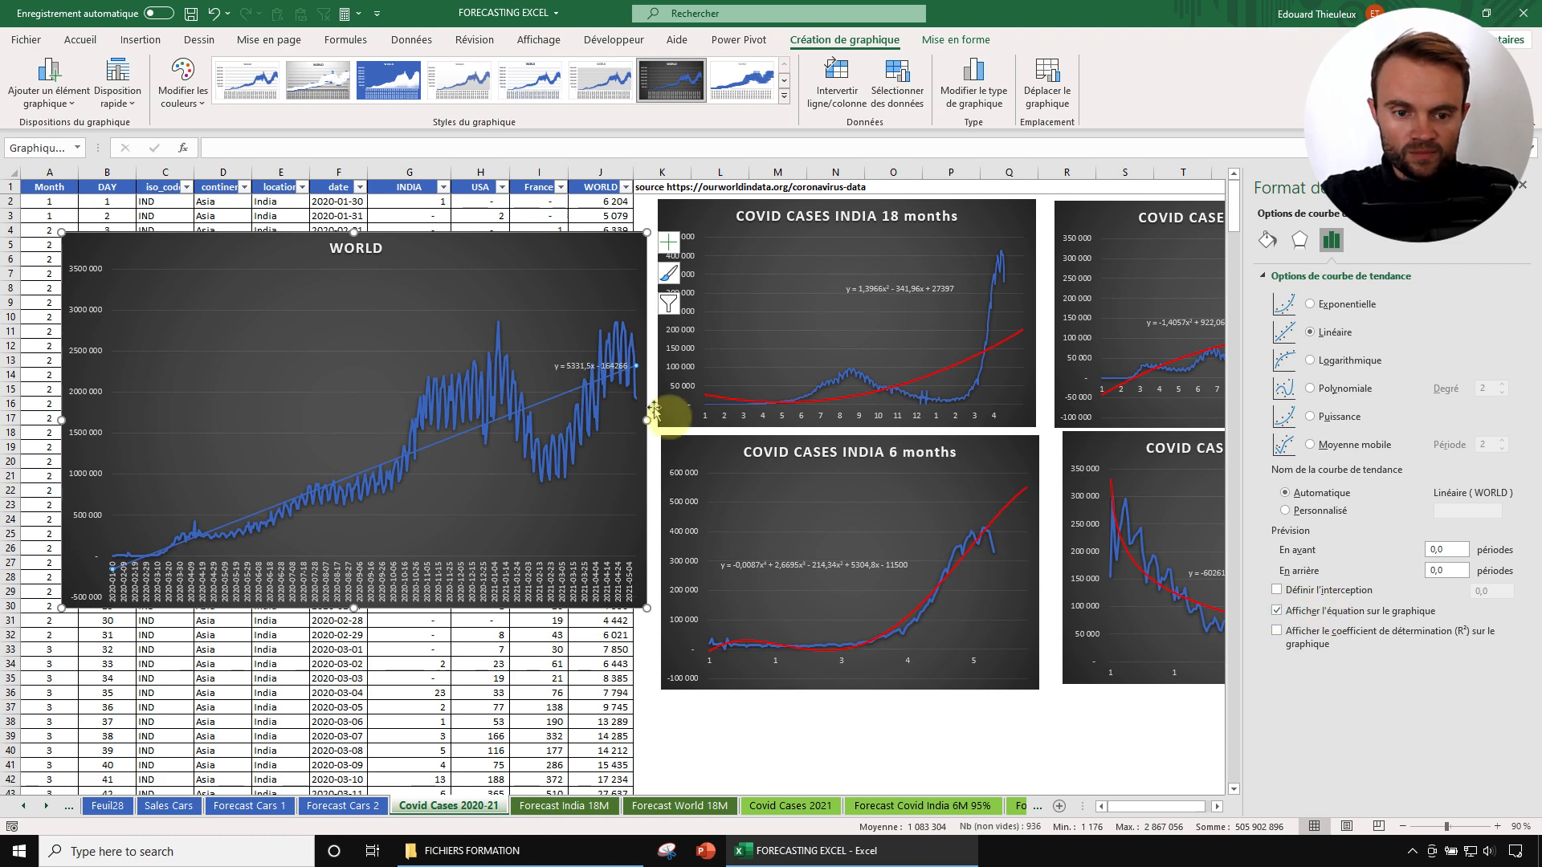
pyautogui.click(590, 365)
pyautogui.moveTo(494, 351); pyautogui.dragTo(357, 366)
# Format the WORLD trendline as a solid red line.
pyautogui.click(450, 439)
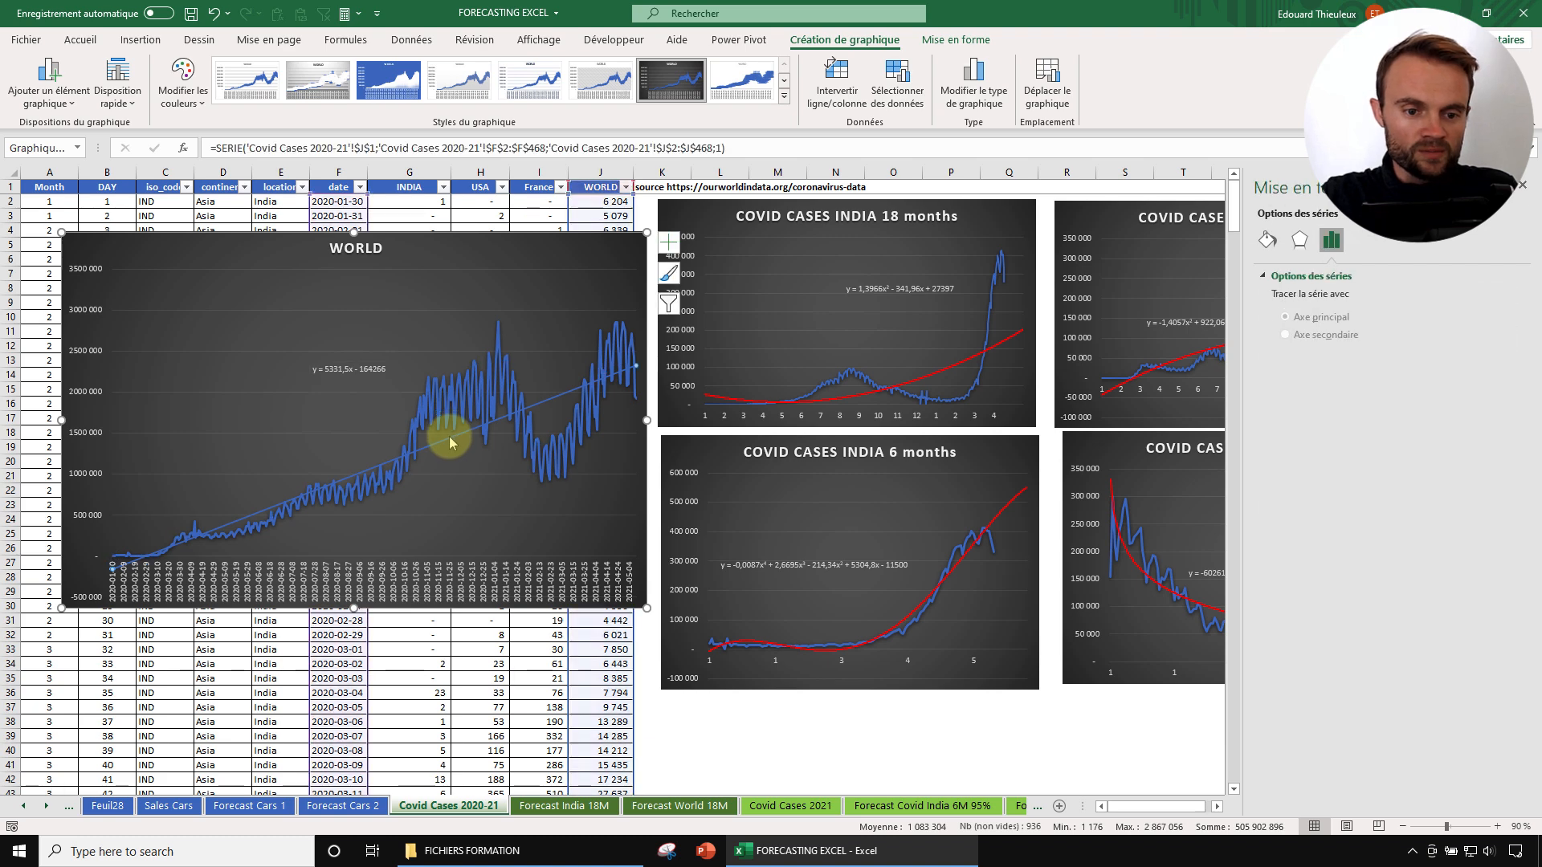
pyautogui.click(493, 420)
pyautogui.click(1269, 241)
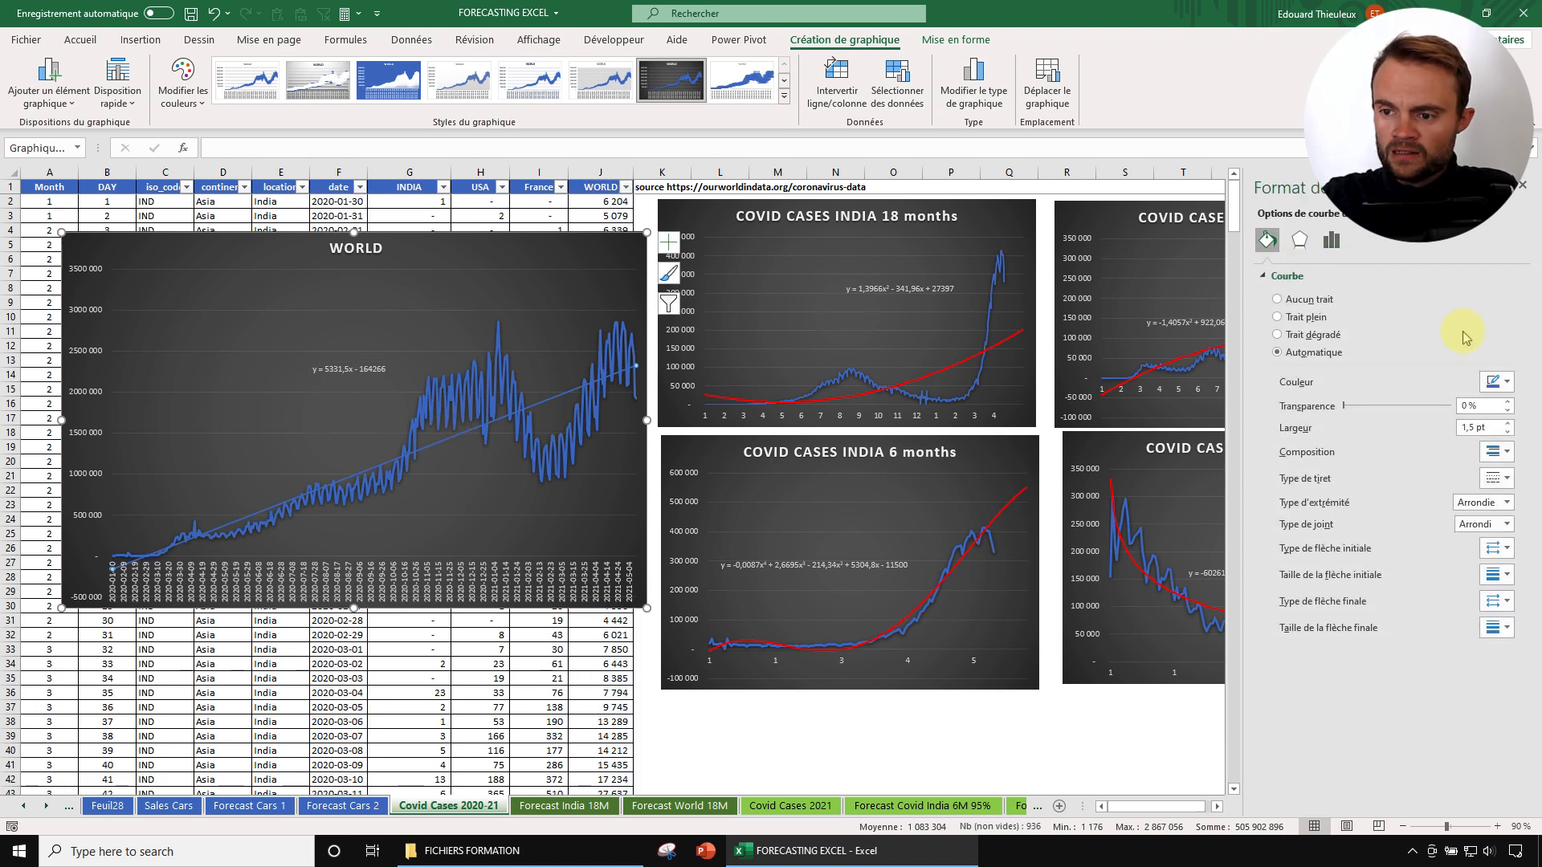
pyautogui.click(1499, 381)
pyautogui.click(1422, 533)
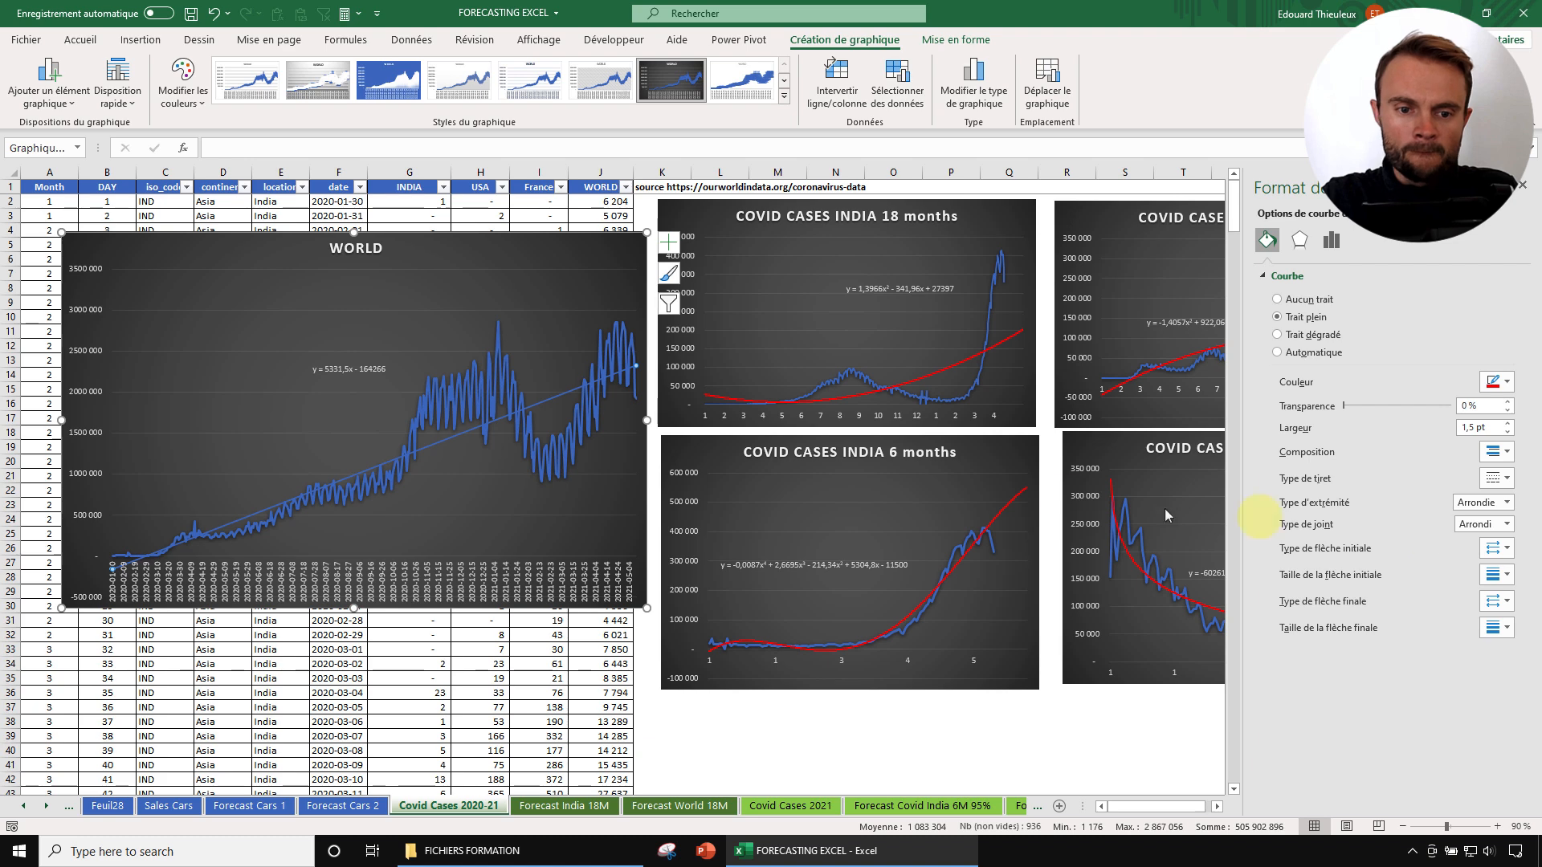
# Move the WORLD chart partly over the India charts and display the trendline type options.
pyautogui.moveTo(445, 245); pyautogui.dragTo(839, 252)
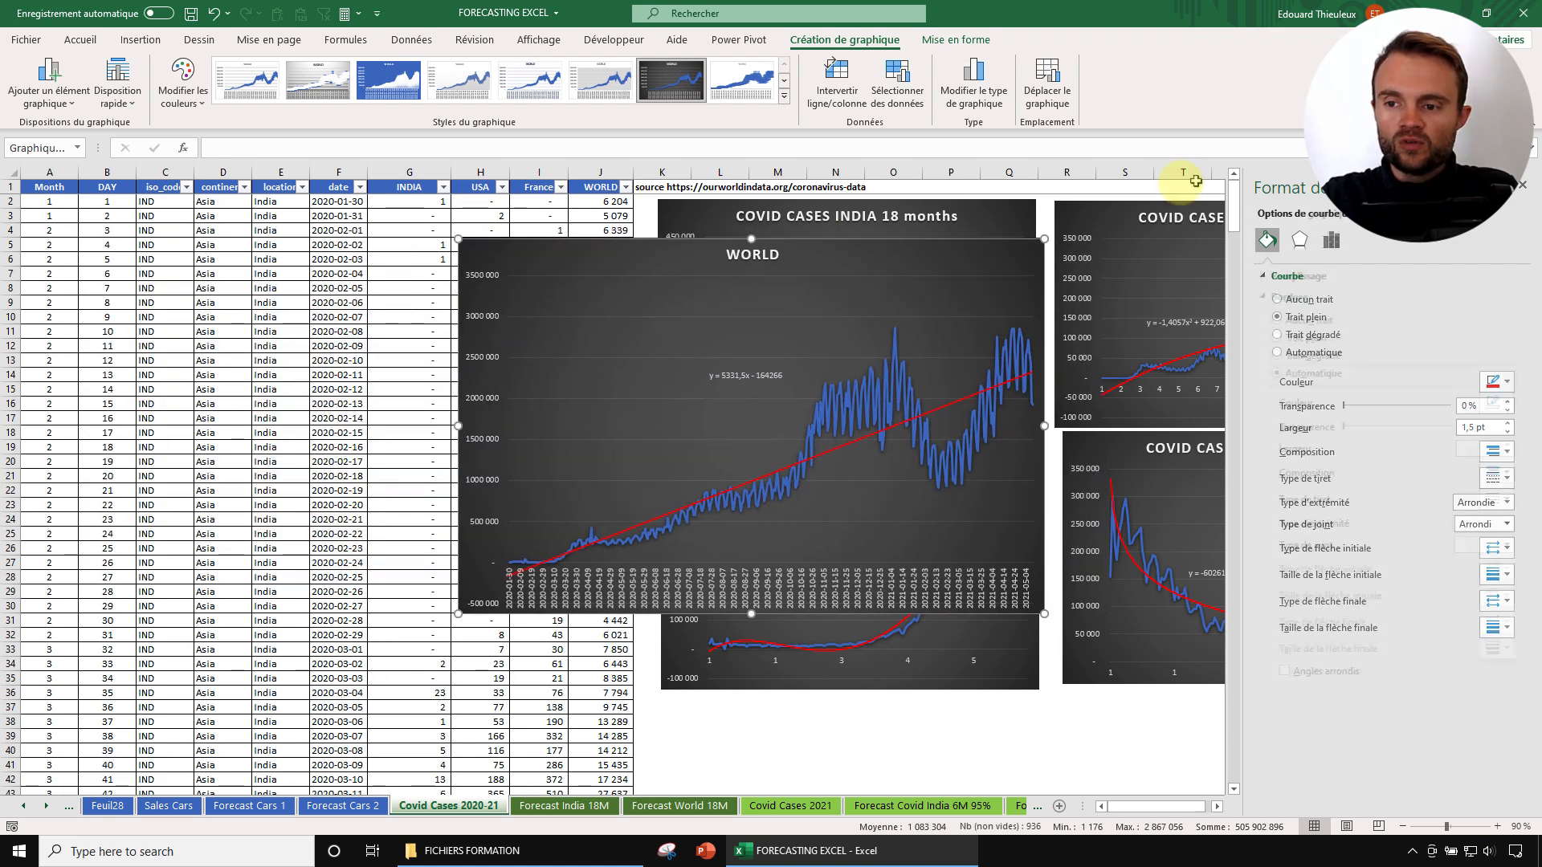
pyautogui.click(936, 408)
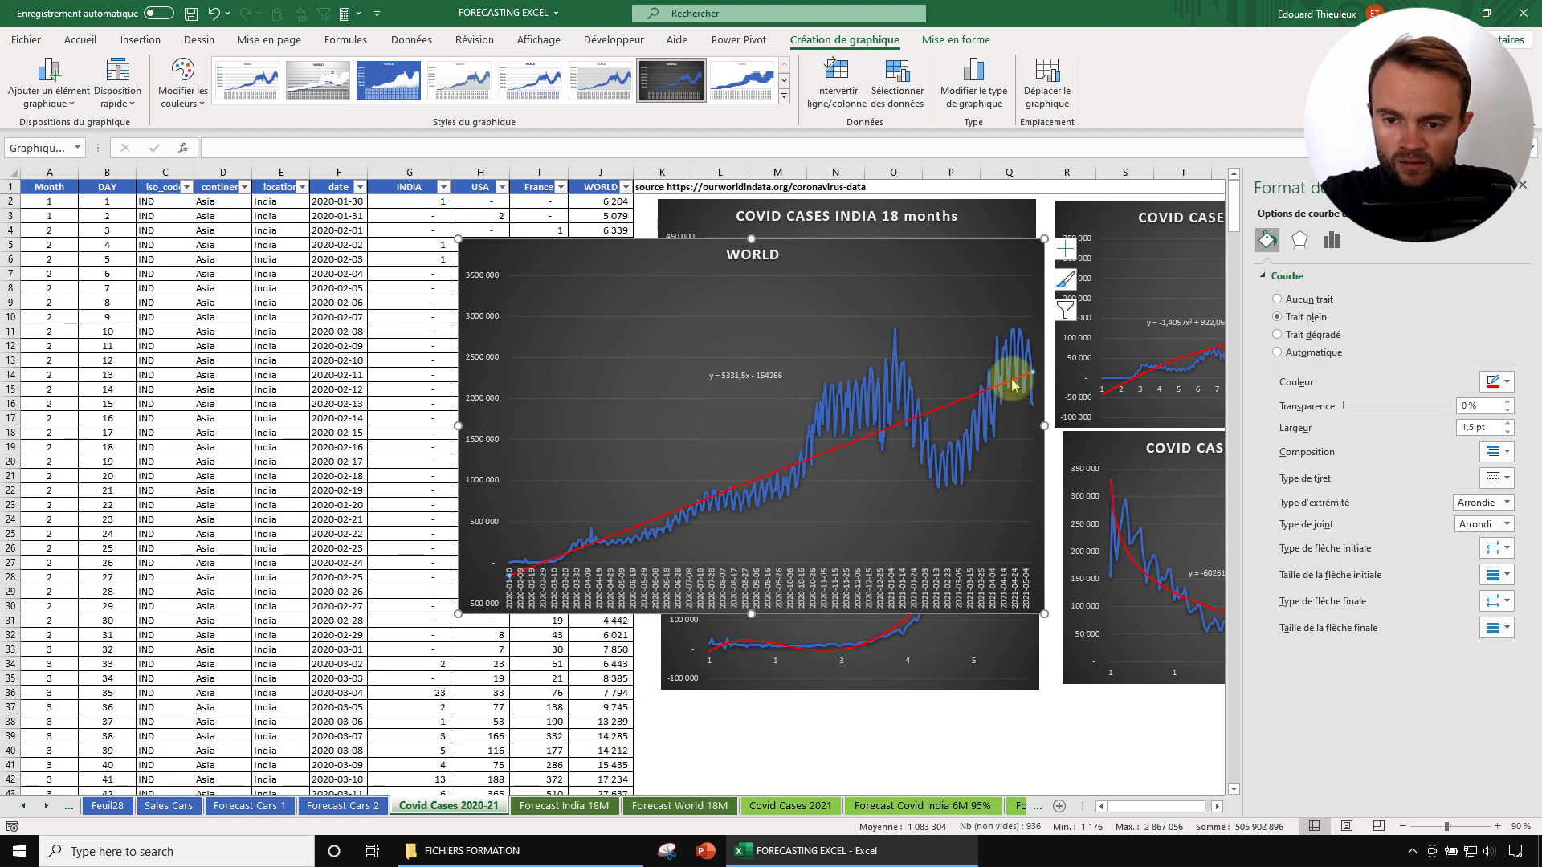
pyautogui.click(1331, 239)
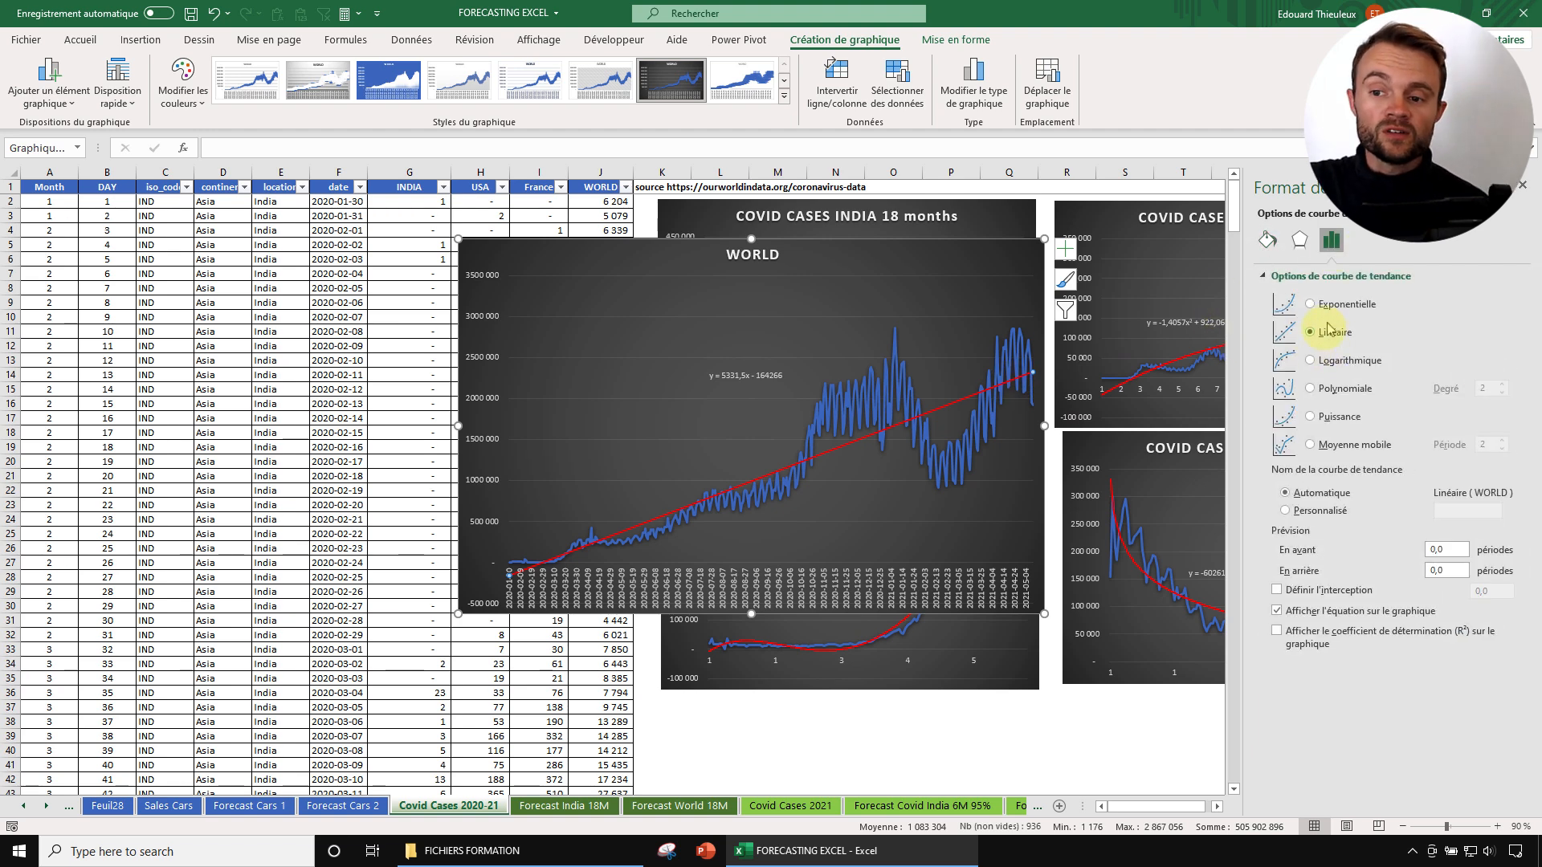
pyautogui.moveTo(974, 251); pyautogui.dragTo(957, 255)
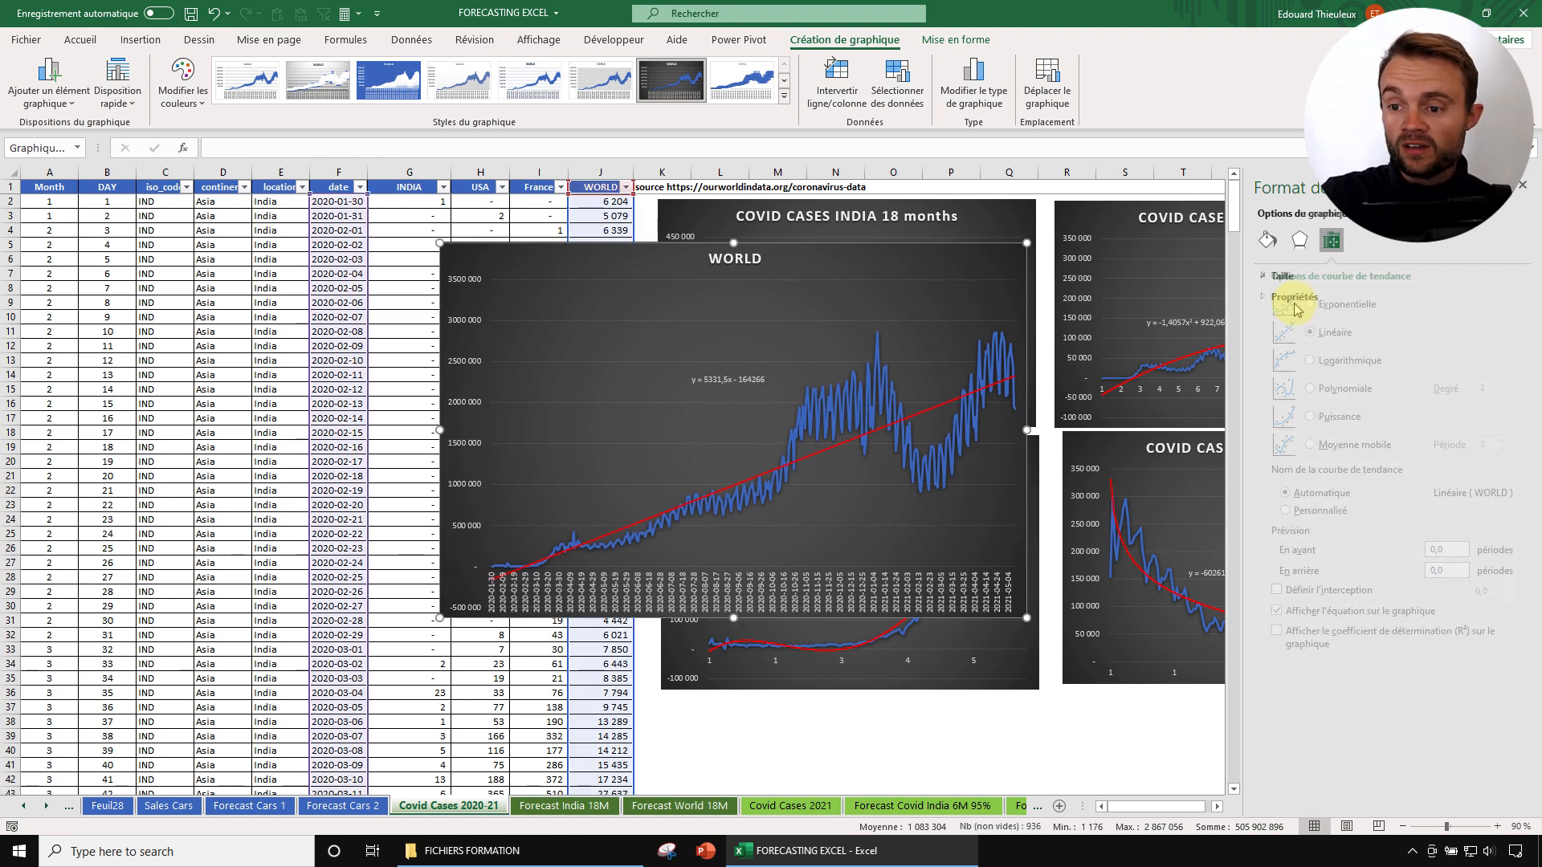
pyautogui.click(948, 404)
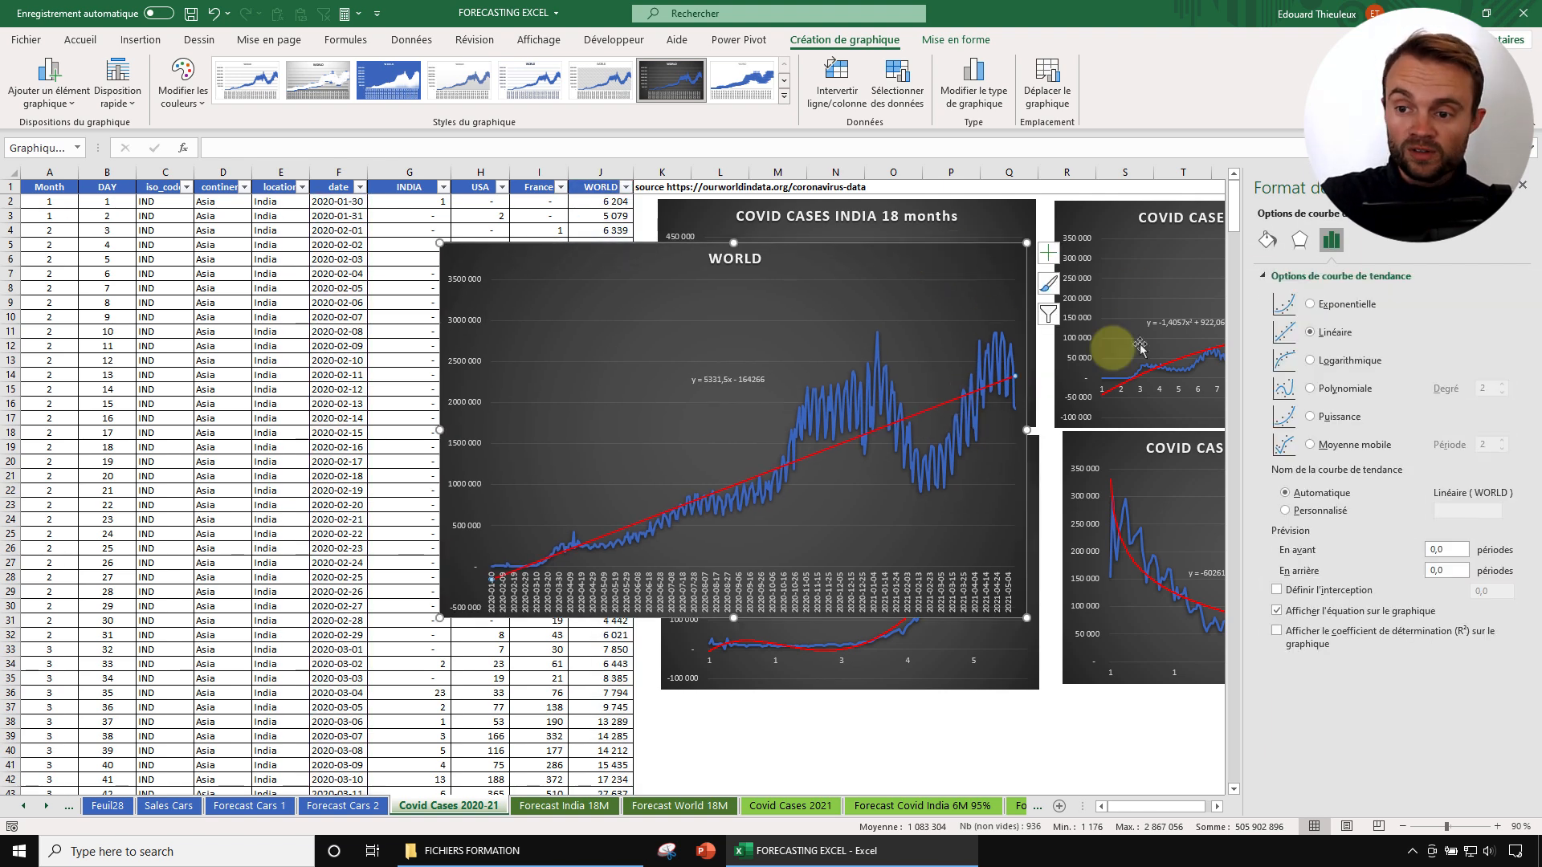
# Try the exponential, logarithmic, polynomial and power types for the WORLD trendline, ending on a moving average with period 2.
pyautogui.click(1311, 305)
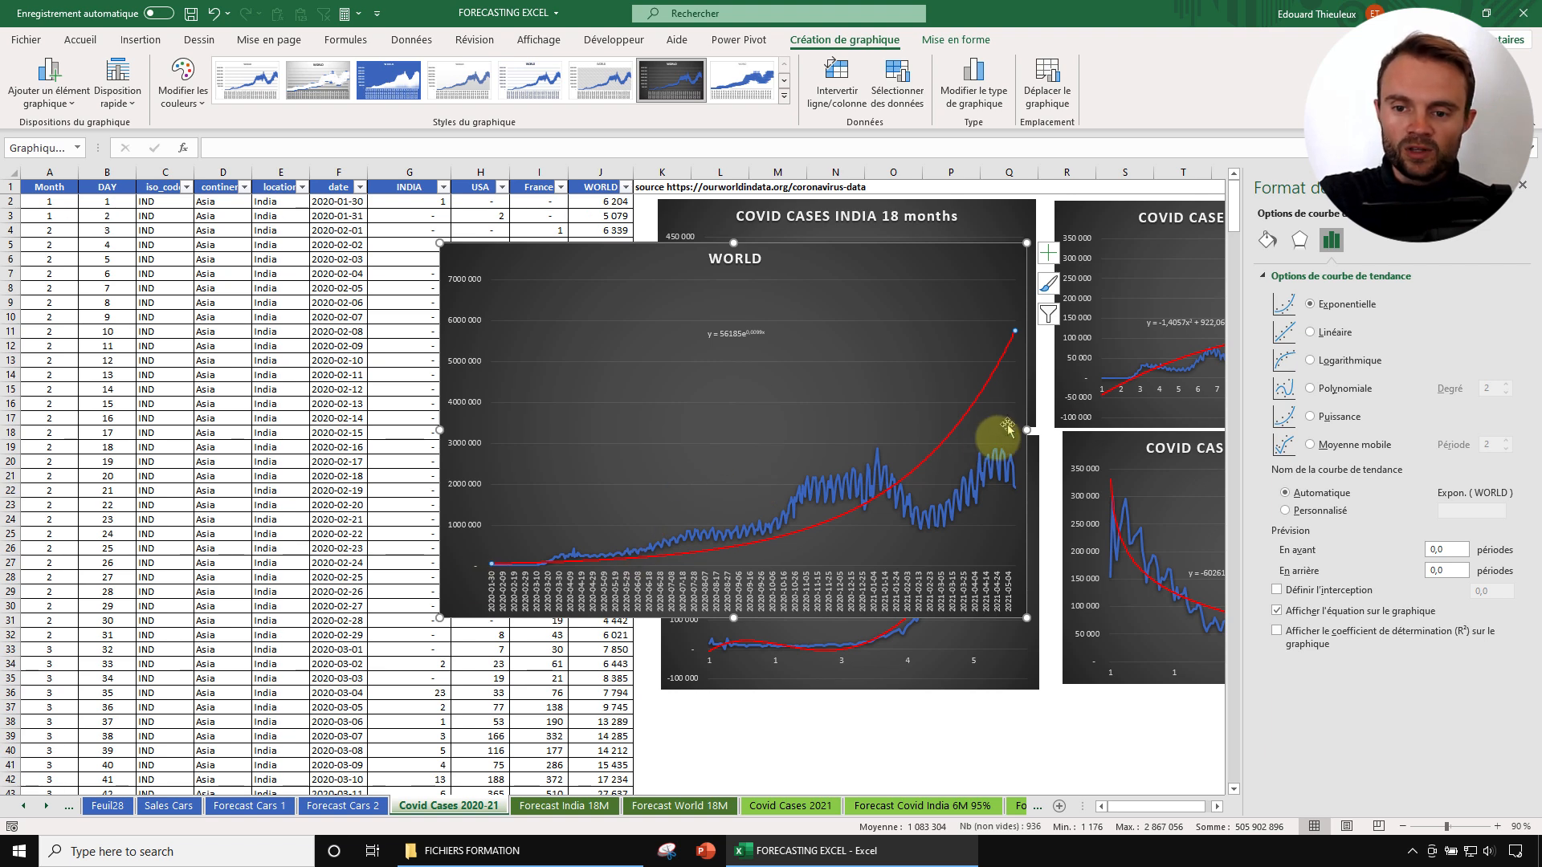
pyautogui.click(1311, 361)
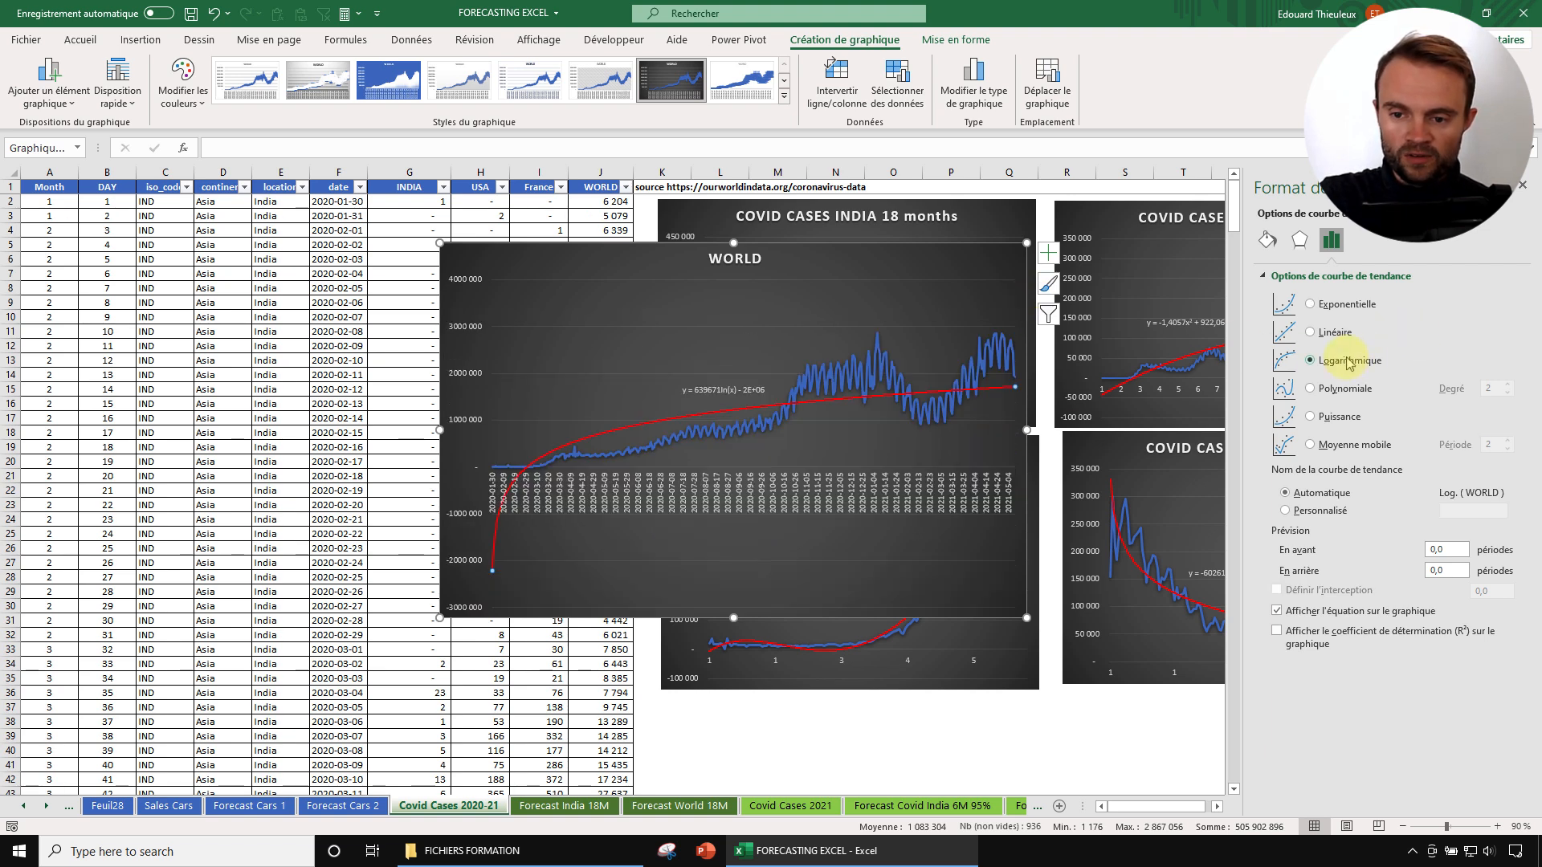
pyautogui.click(1338, 390)
pyautogui.click(1351, 416)
pyautogui.click(1339, 447)
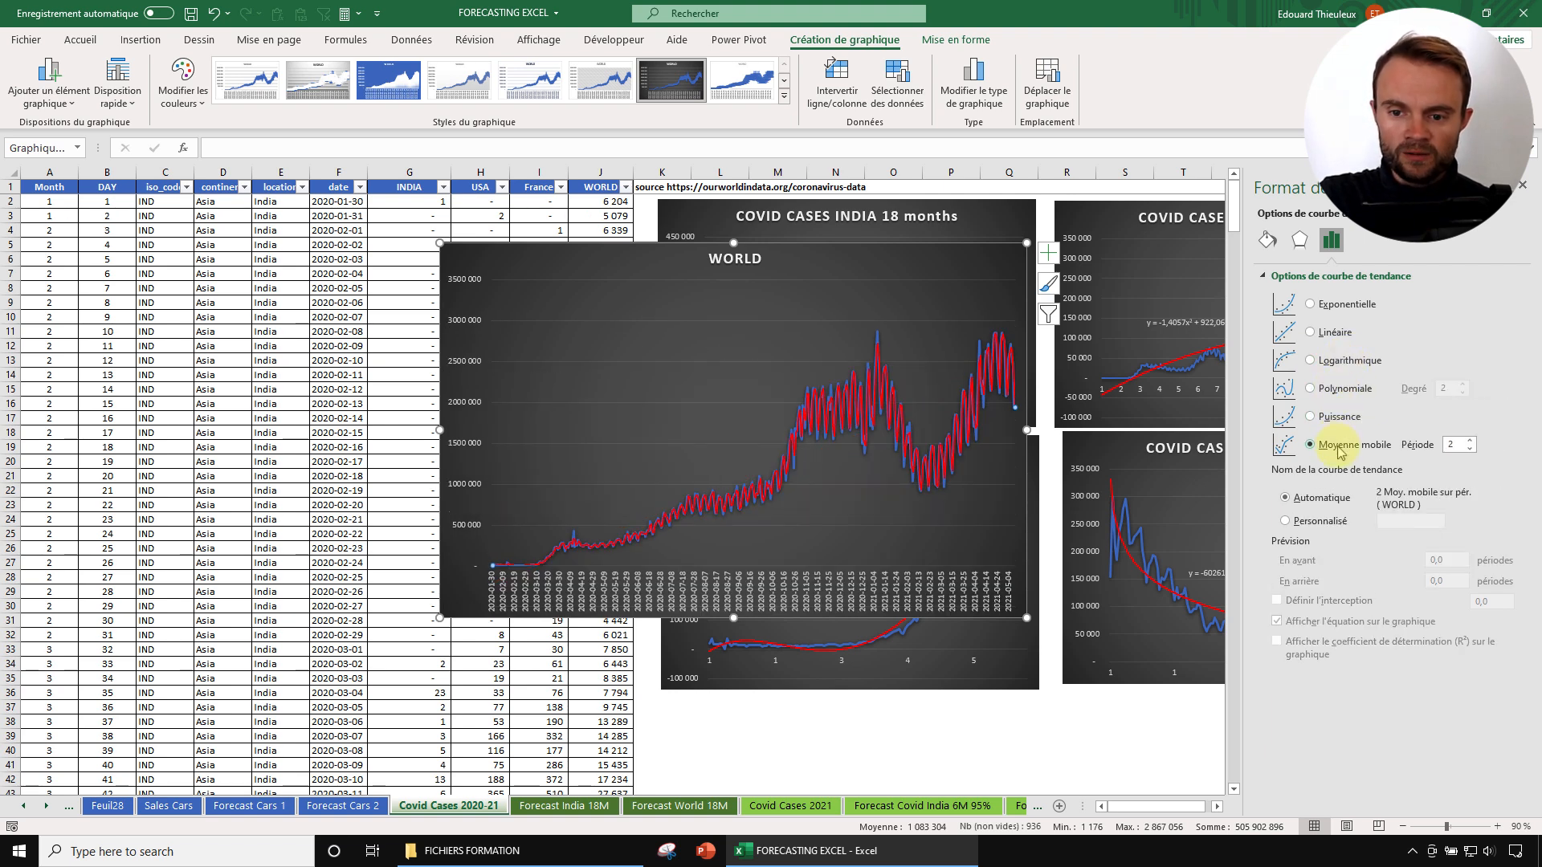
# Raise the WORLD trendline's moving average period to 10.
pyautogui.click(1471, 441)
pyautogui.click(1472, 441)
pyautogui.click(1472, 441)
pyautogui.click(1472, 441)
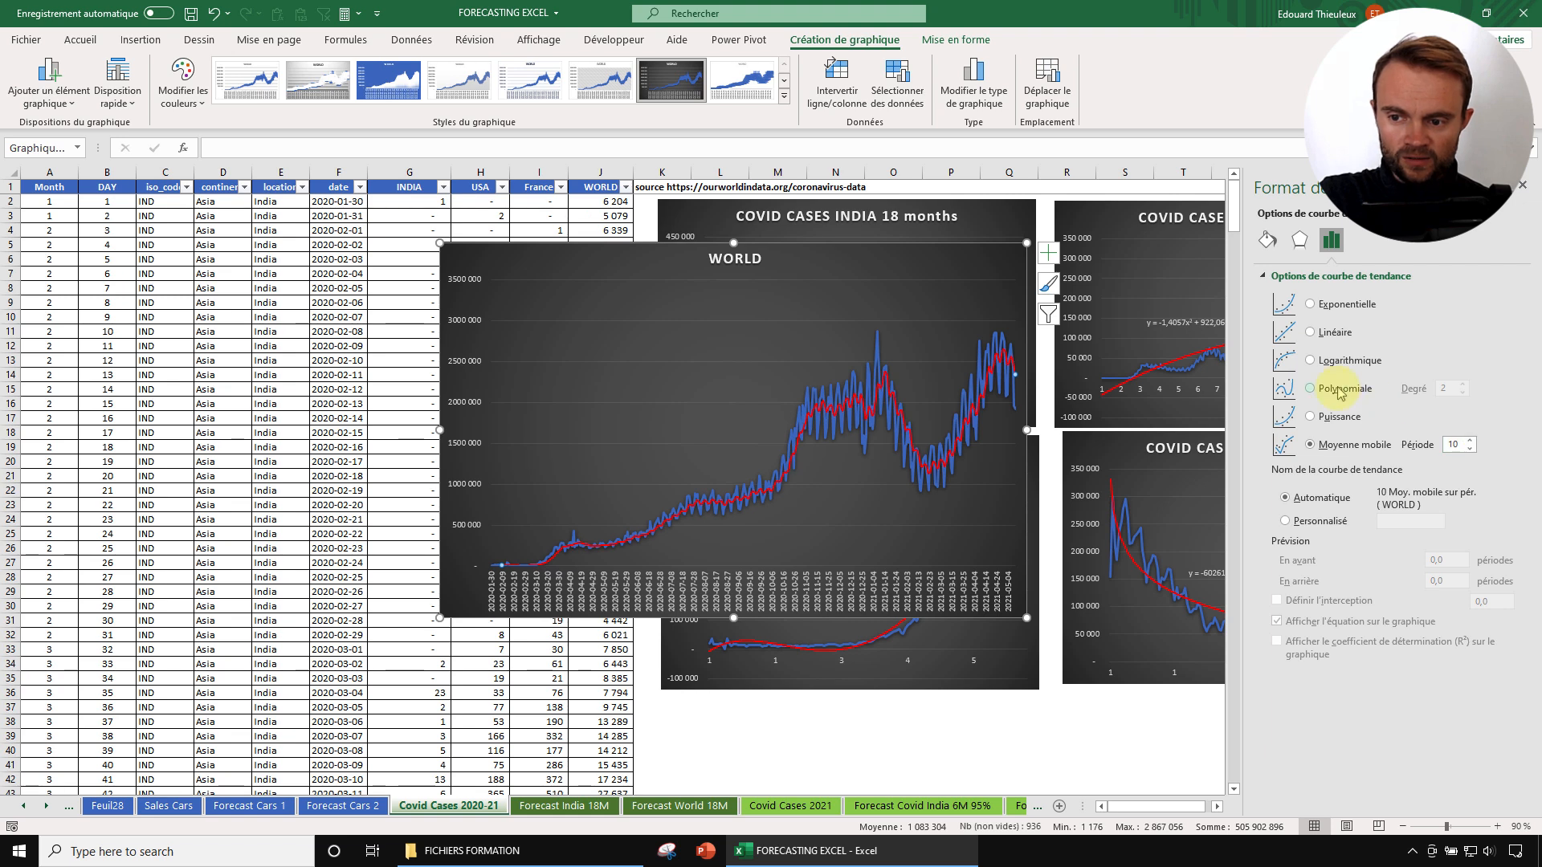
# Switch the WORLD trendline to a polynomial of degree 3 and shift the chart slightly up and to the left.
pyautogui.click(1340, 391)
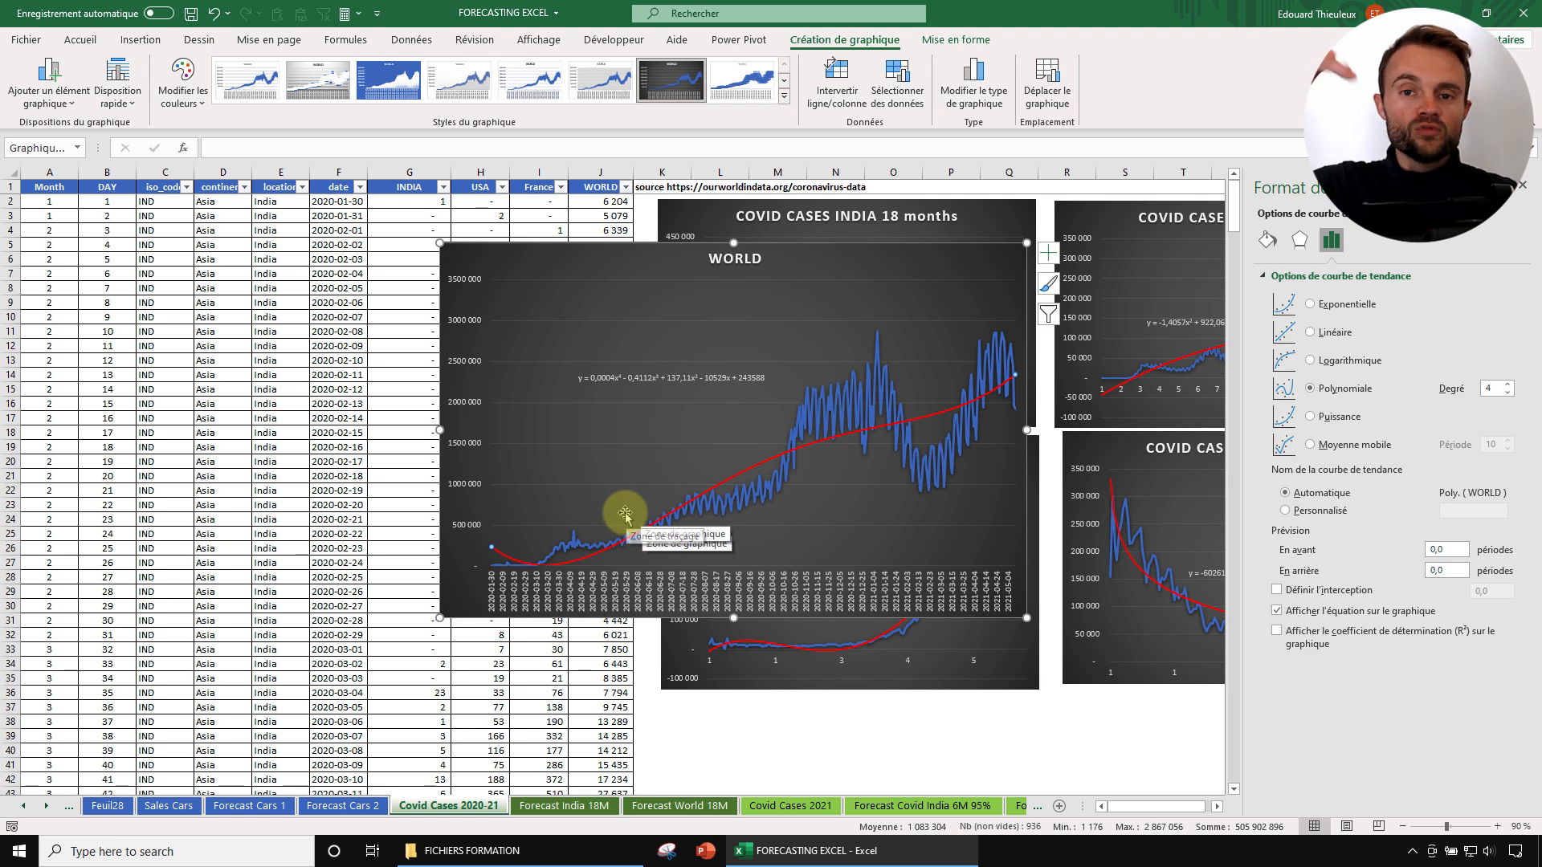
pyautogui.click(1509, 393)
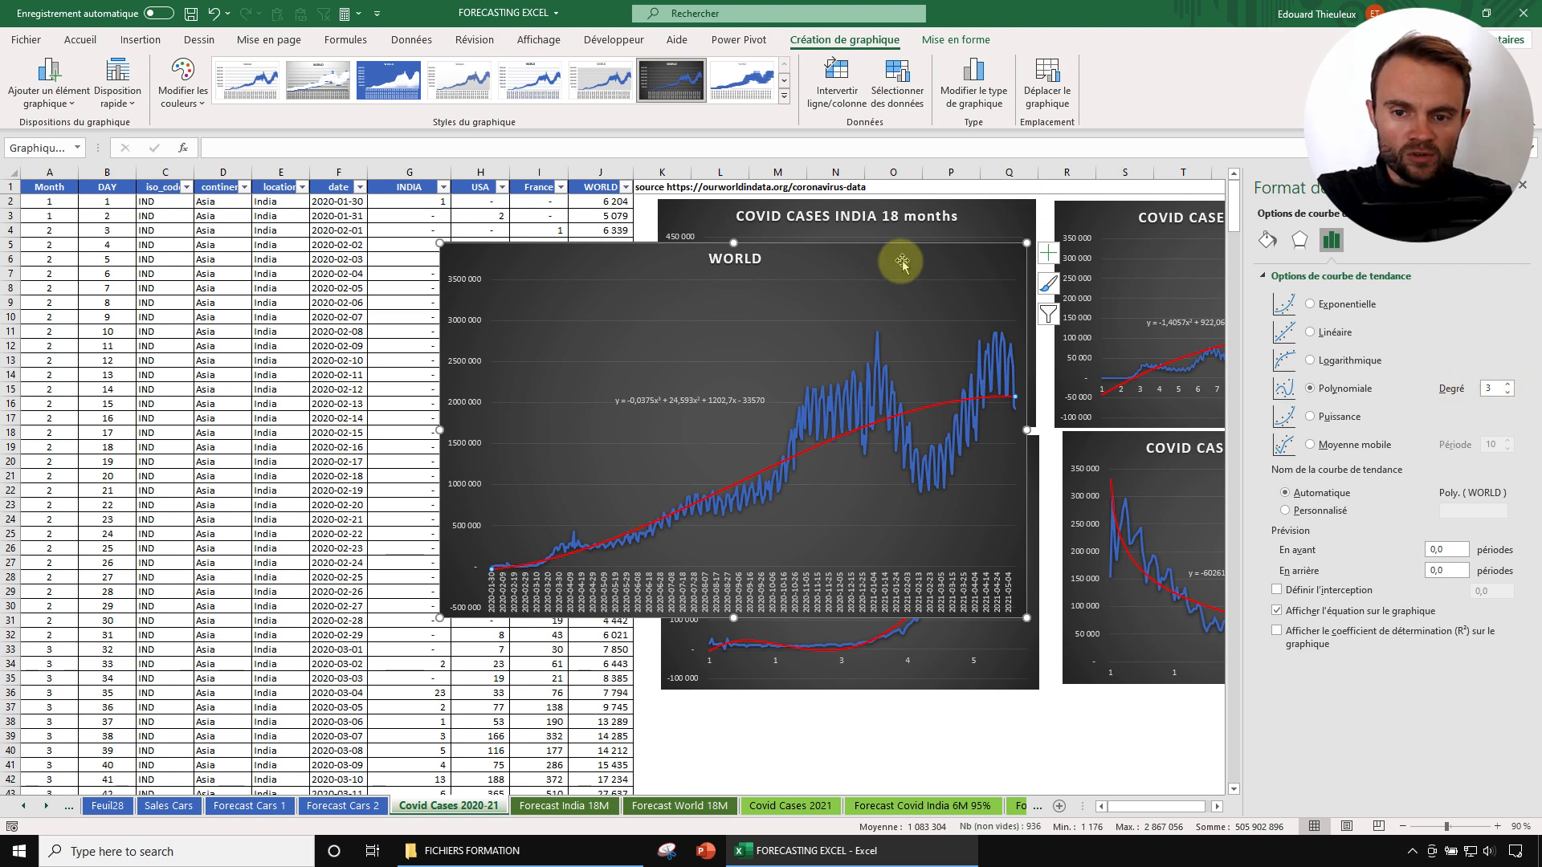
pyautogui.moveTo(890, 251); pyautogui.dragTo(867, 236)
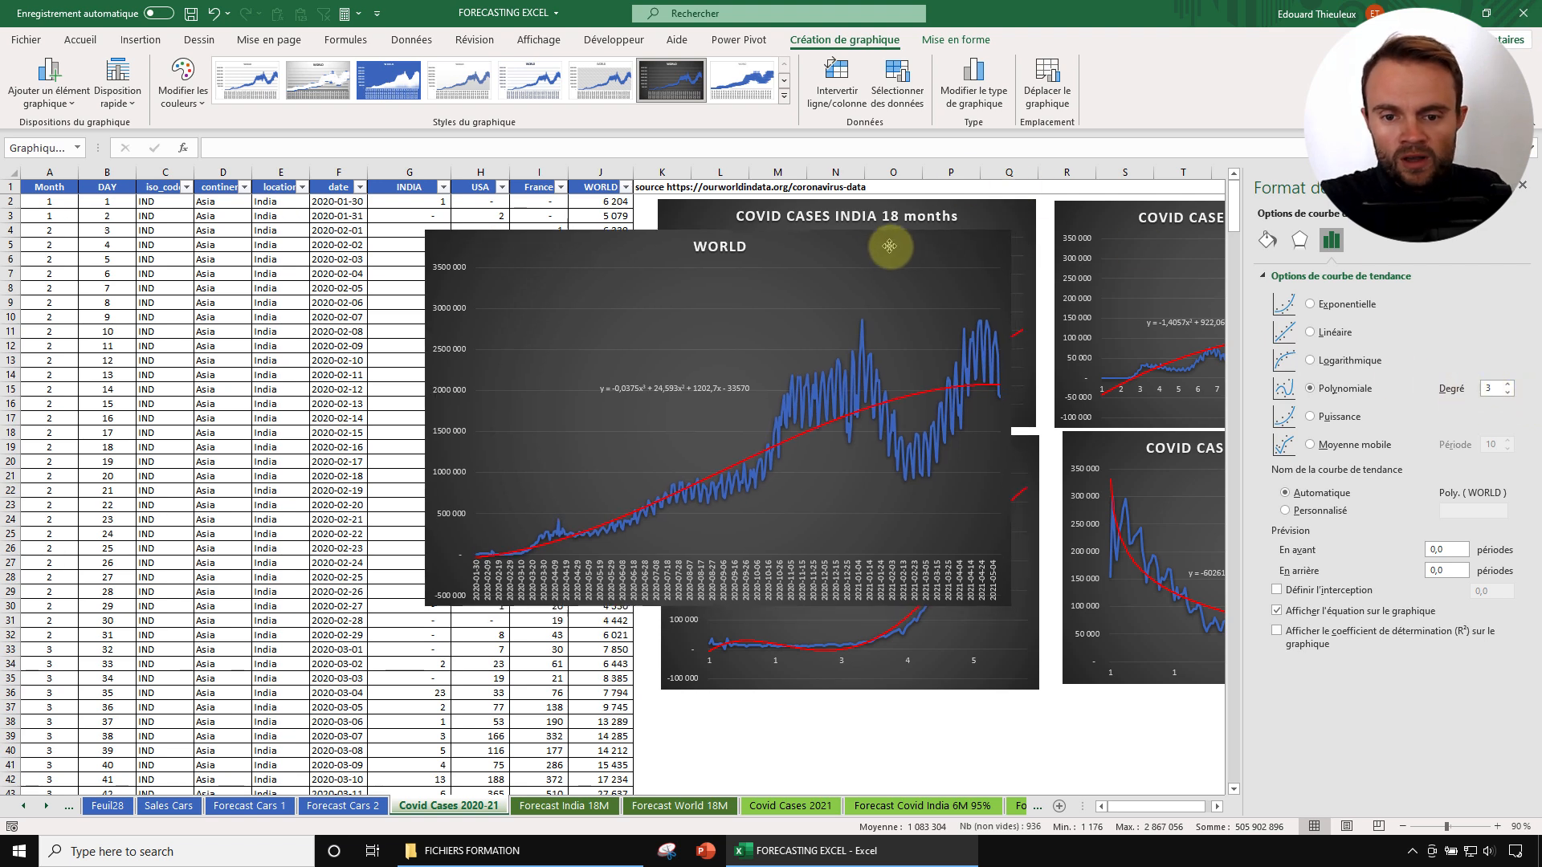
# Extend the polynomial WORLD trendline's forecast forward by 30 periods, then by 60 periods.
pyautogui.click(905, 399)
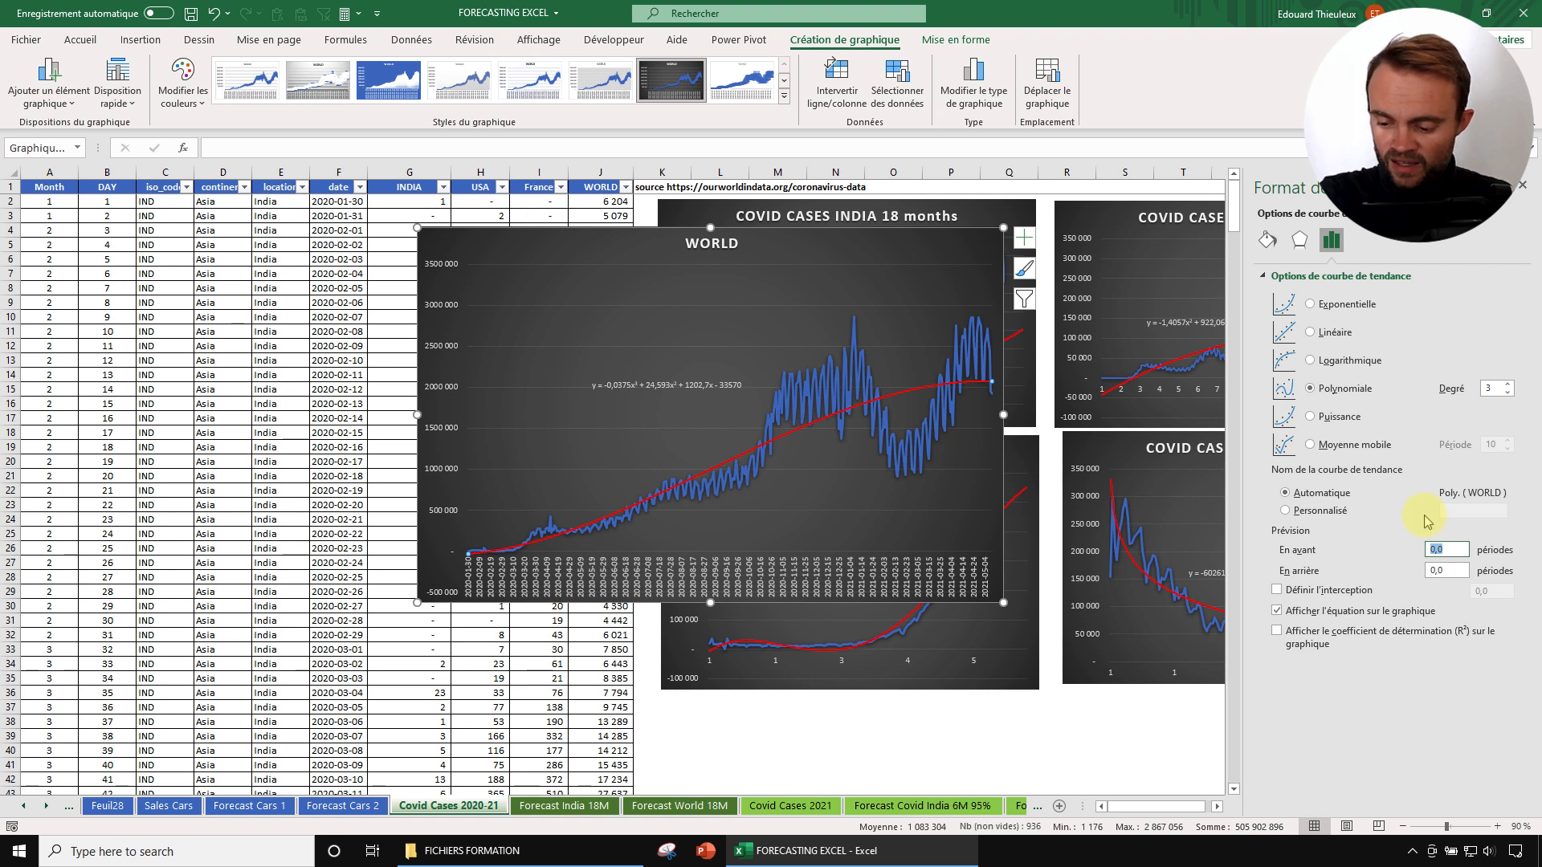
pyautogui.press('Return')
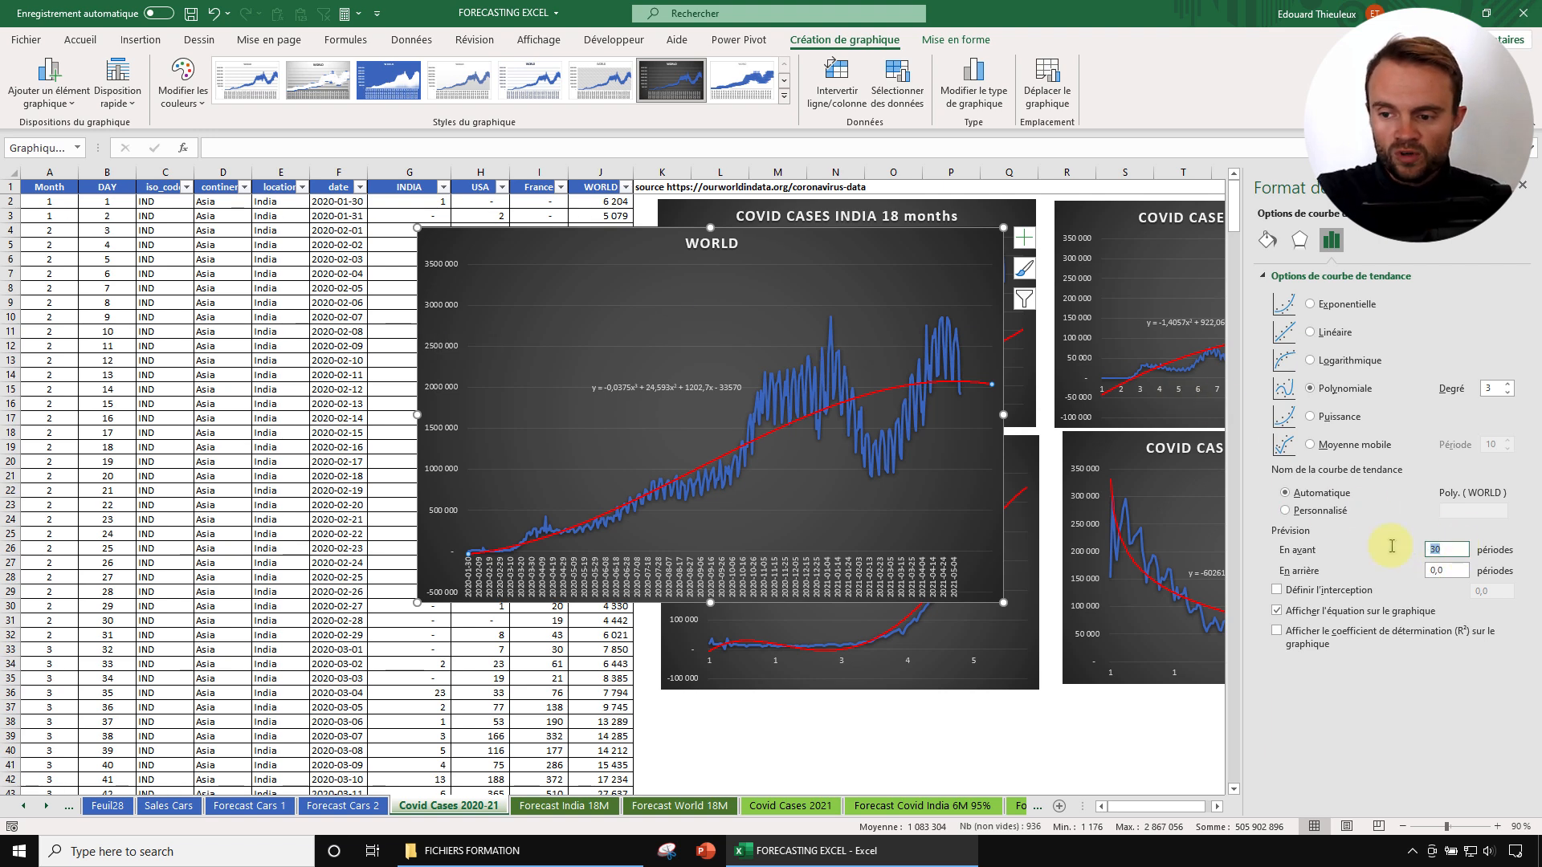
pyautogui.press('Return')
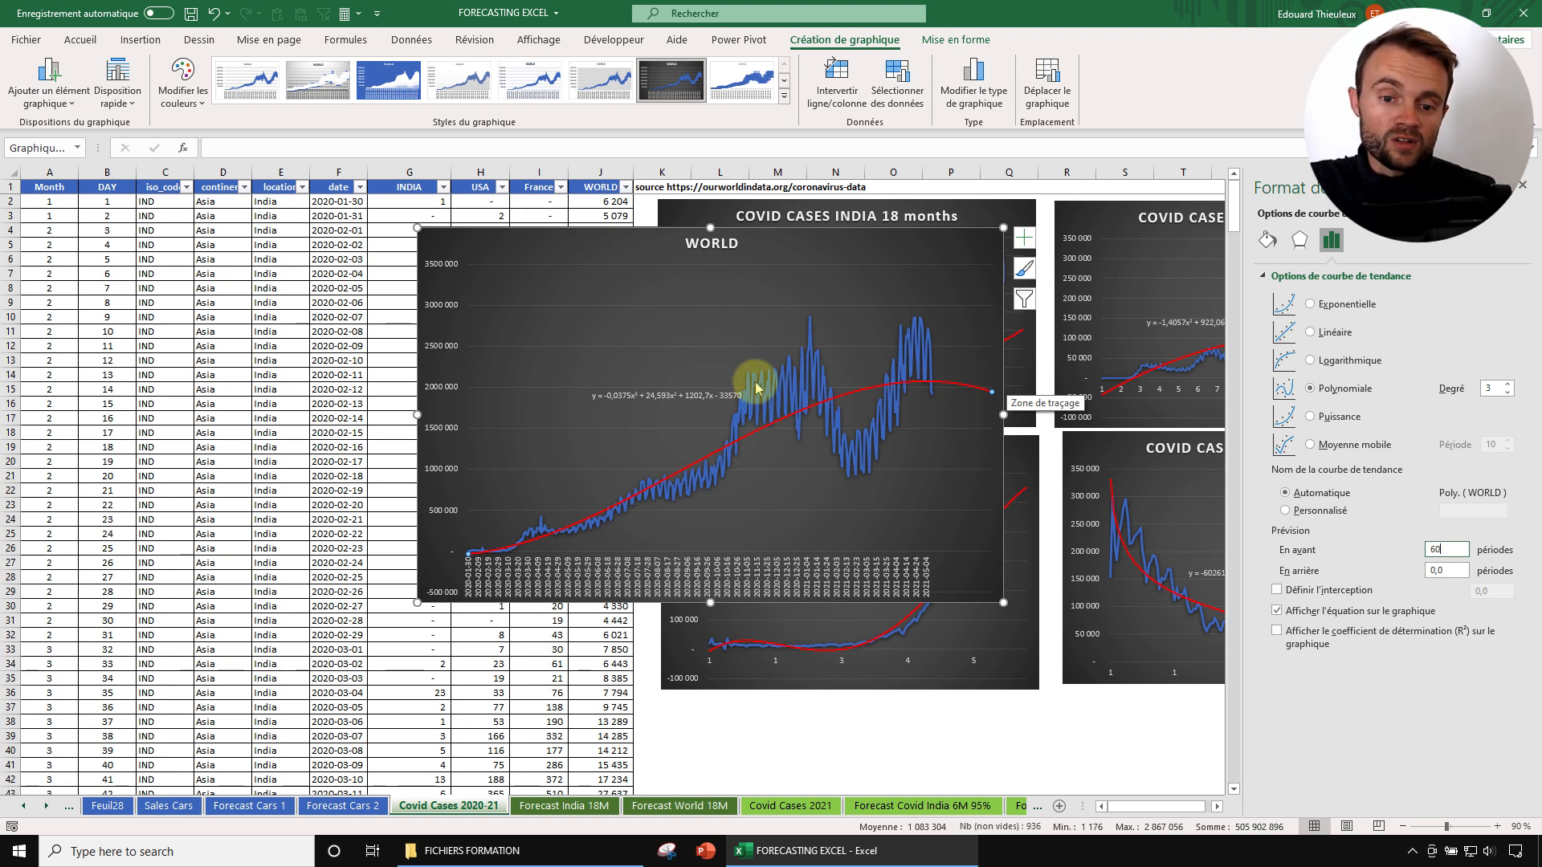
# Shift the trendline equation label clear of the curve and move the WORLD chart over the data table.
pyautogui.click(660, 394)
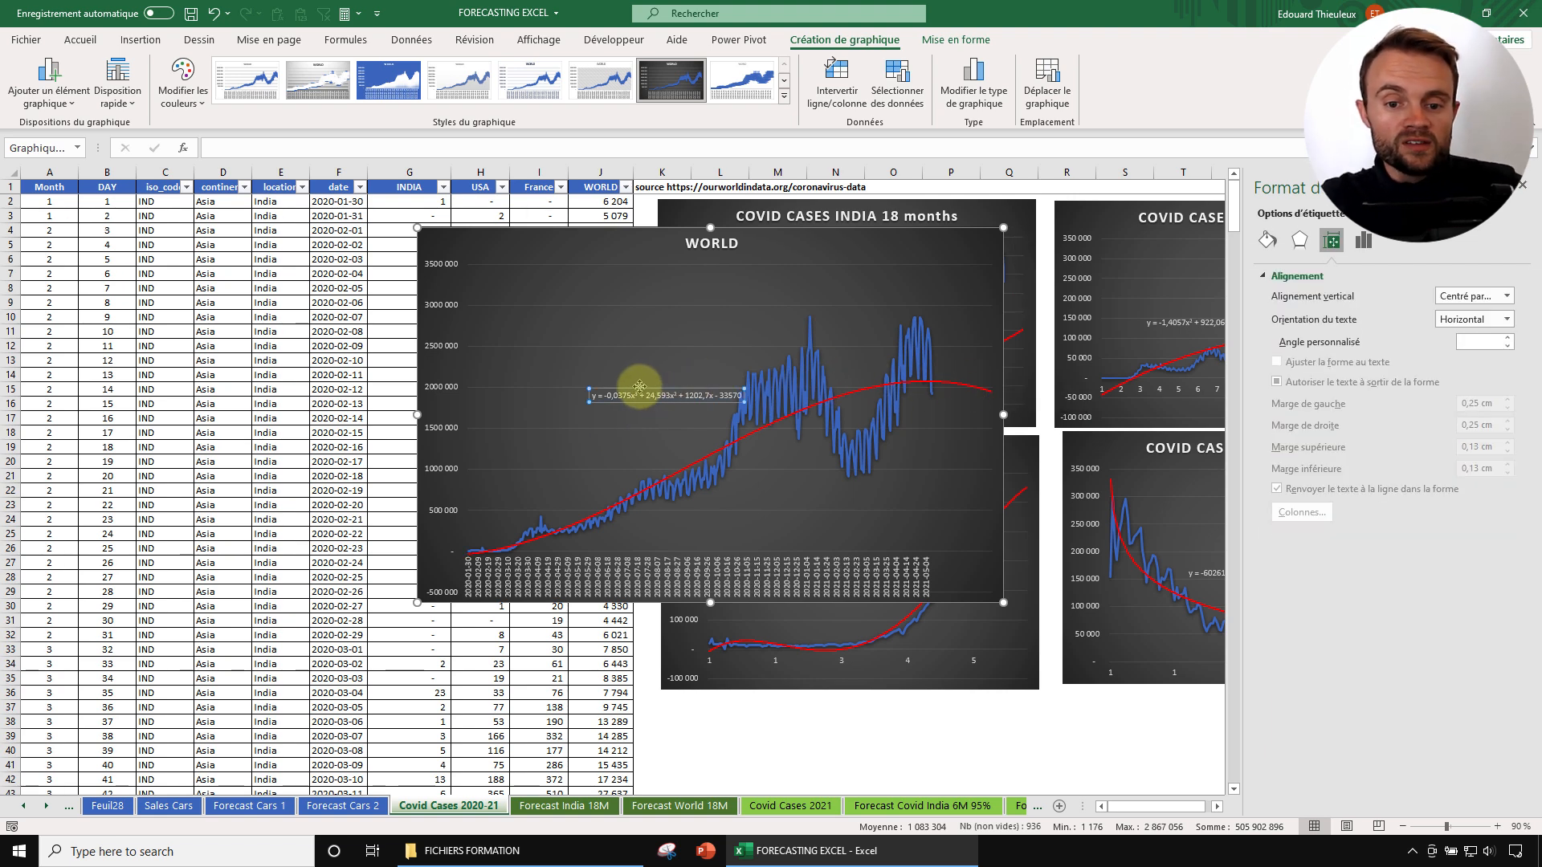
pyautogui.moveTo(632, 391); pyautogui.dragTo(610, 389)
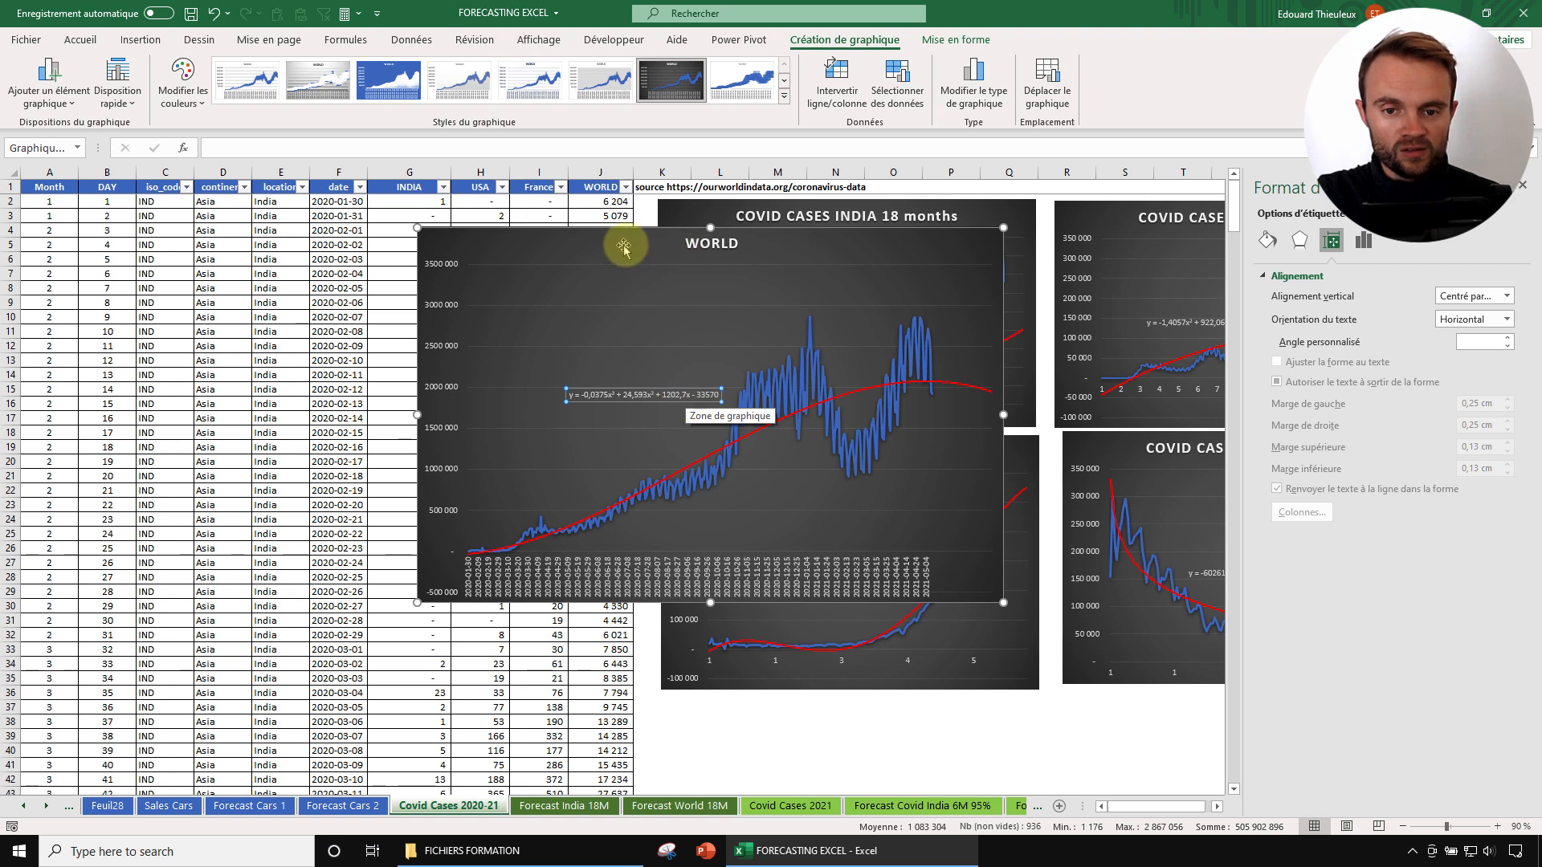
pyautogui.moveTo(603, 247); pyautogui.dragTo(283, 254)
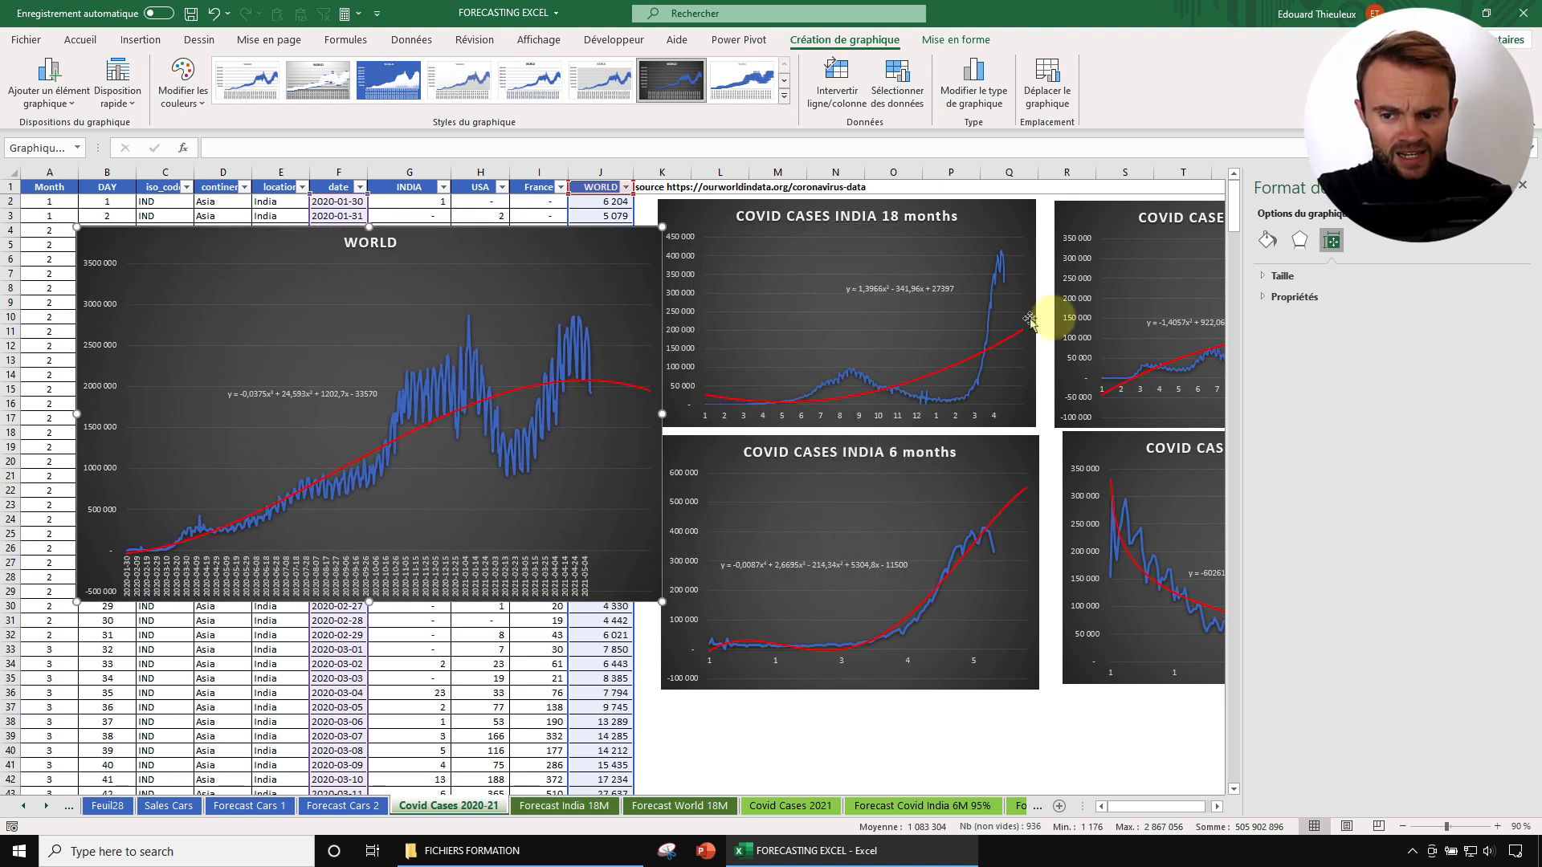
# Close the chart formatting pane and move the WORLD chart off the data table onto the India and USA charts.
pyautogui.click(1530, 188)
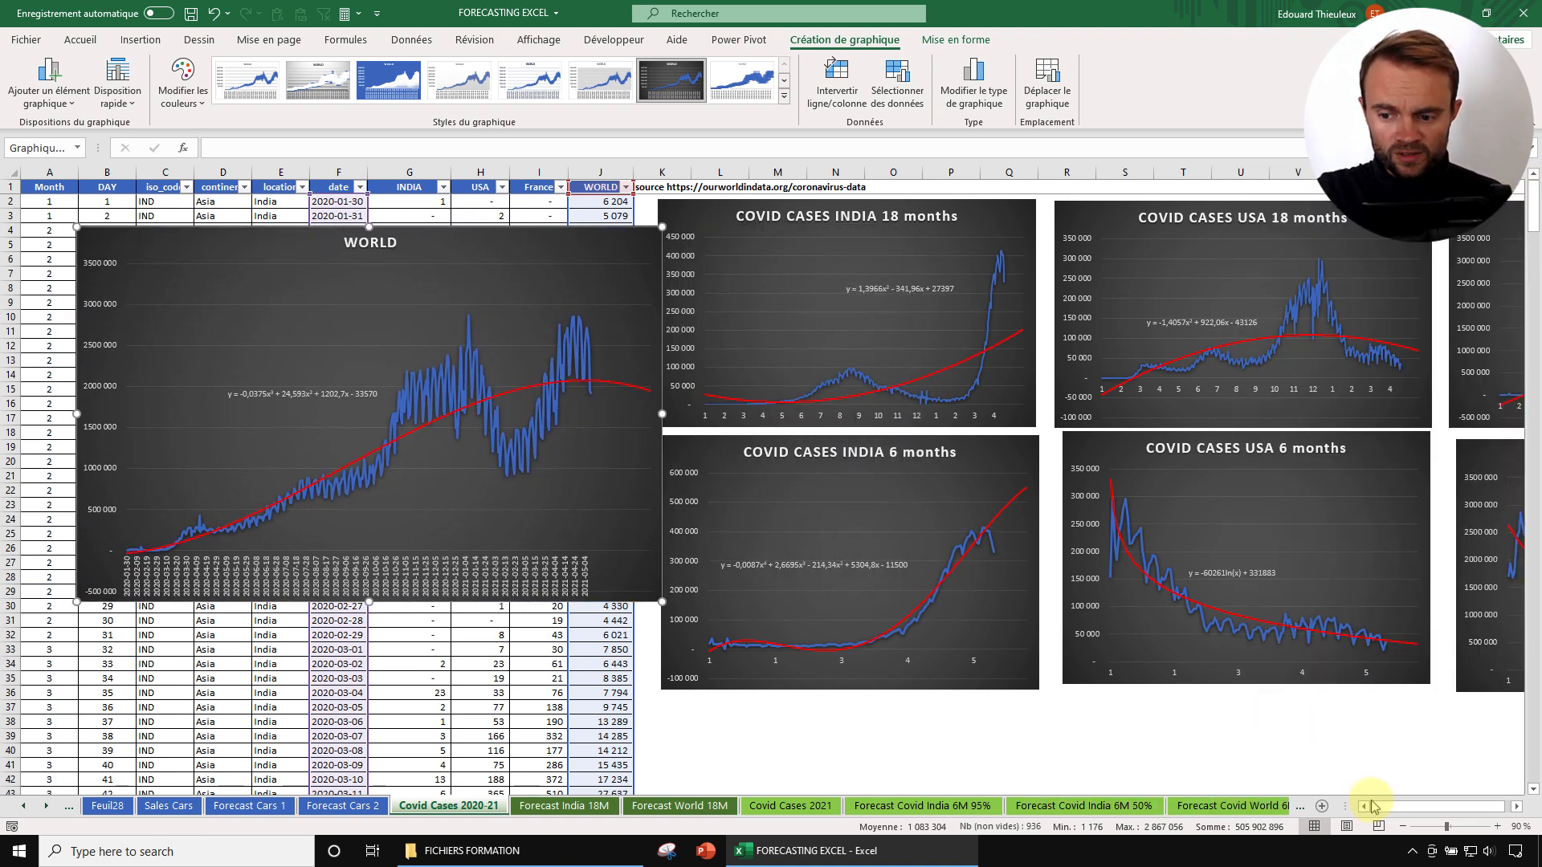
pyautogui.moveTo(1420, 810); pyautogui.dragTo(1537, 813)
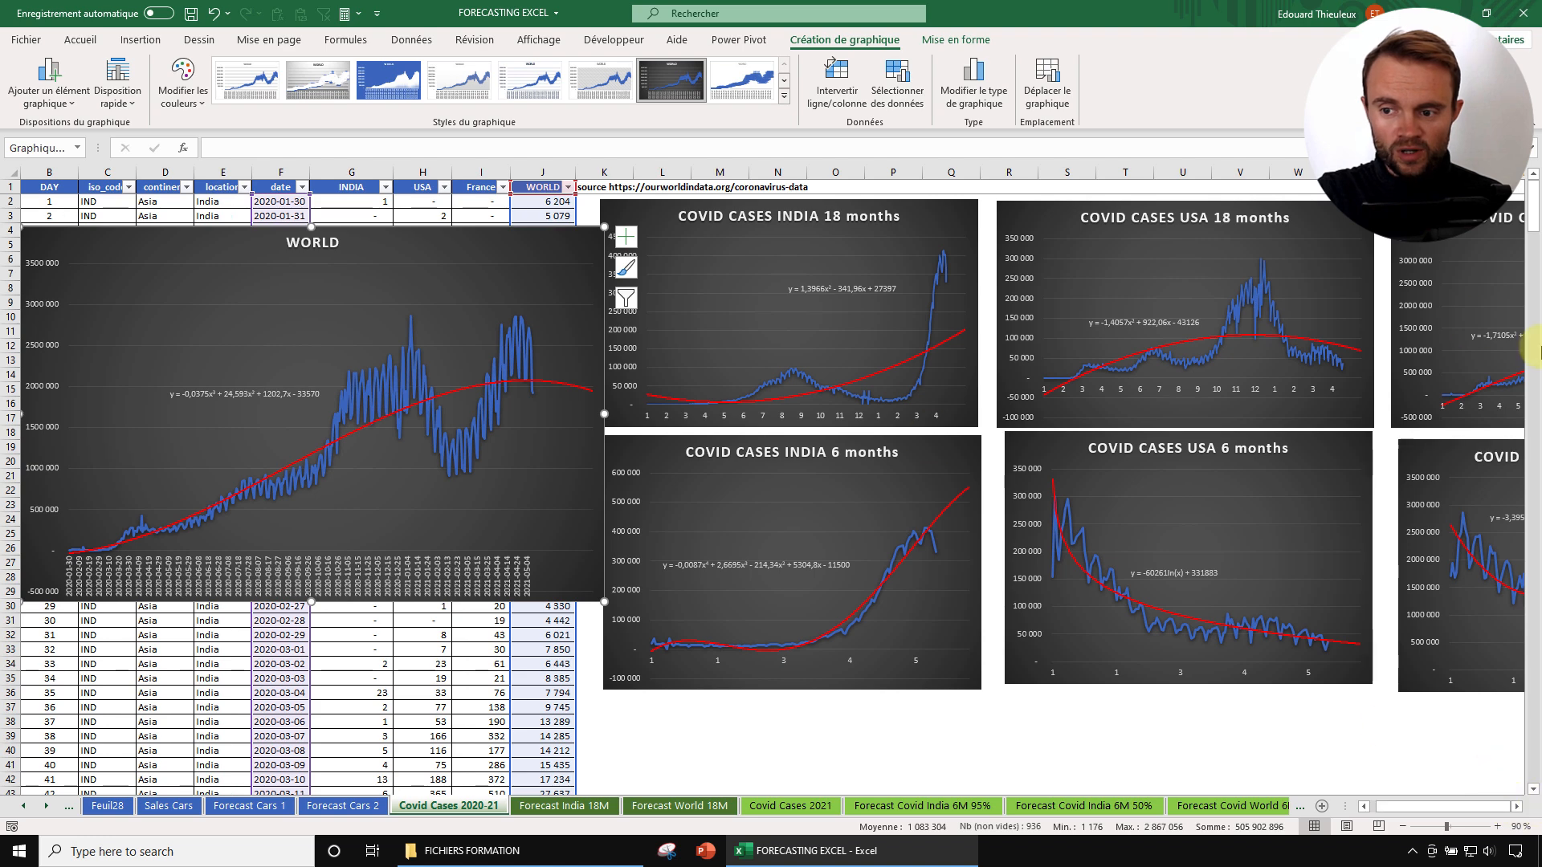
pyautogui.moveTo(1402, 811); pyautogui.dragTo(1396, 811)
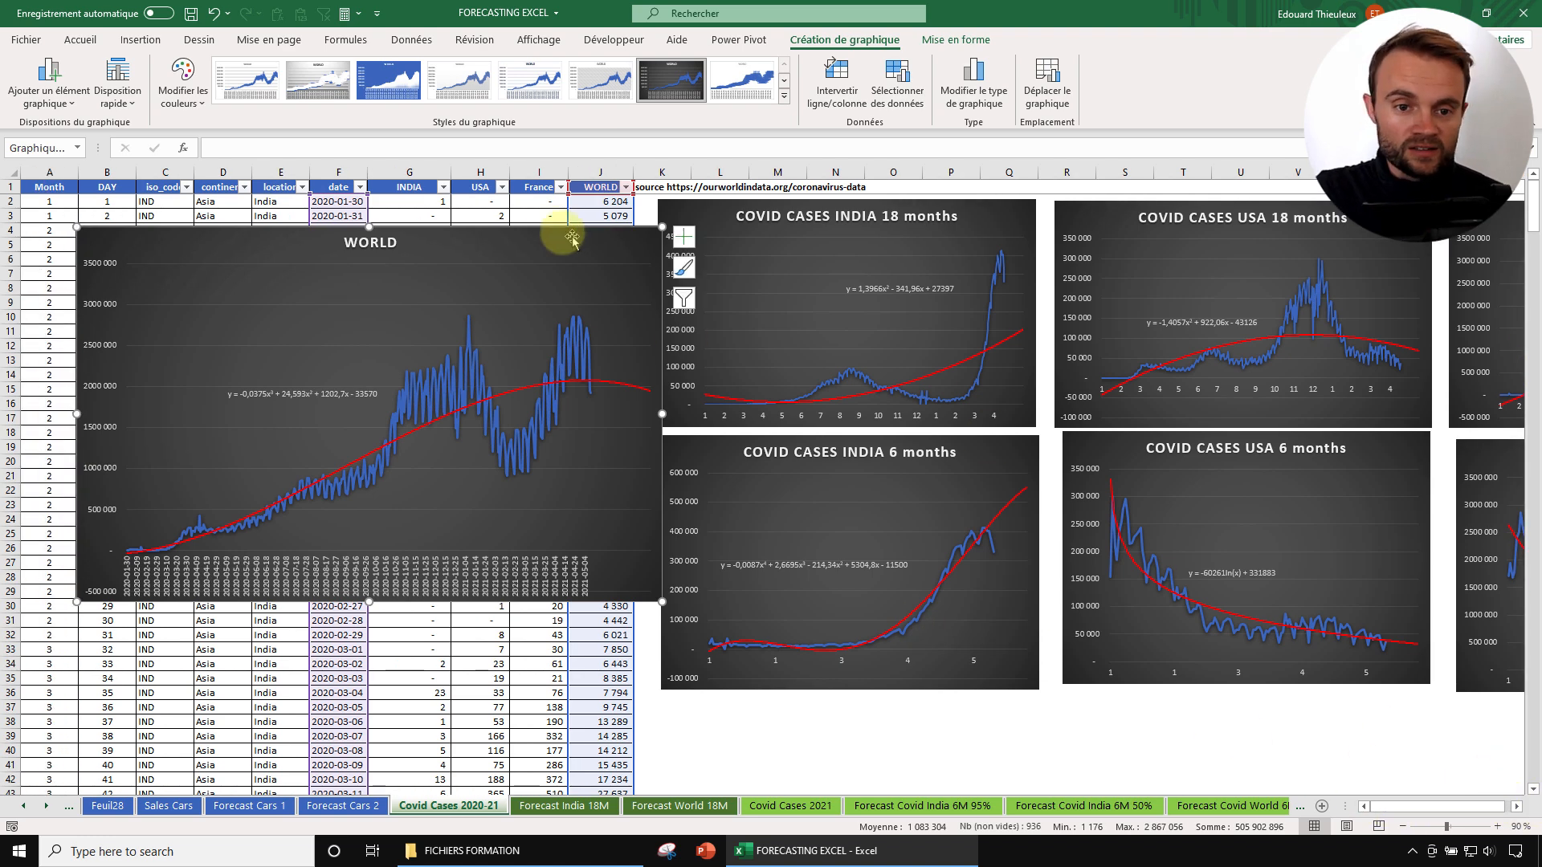
pyautogui.moveTo(225, 237); pyautogui.dragTo(926, 257)
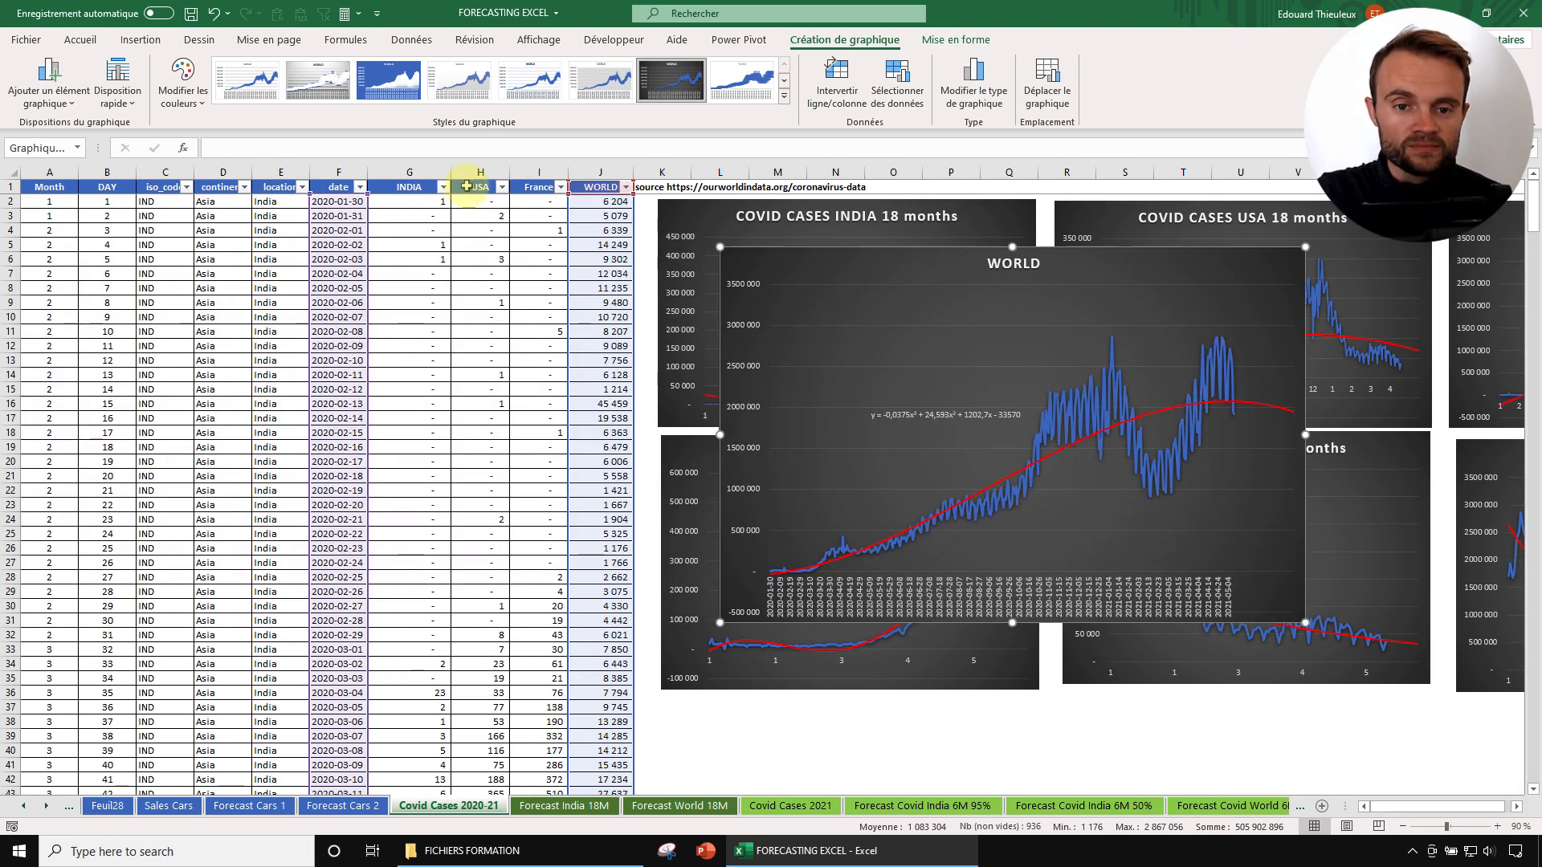
# Try to create a forecast sheet from the WORLD and date columns, checking its options.
pyautogui.click(430, 273)
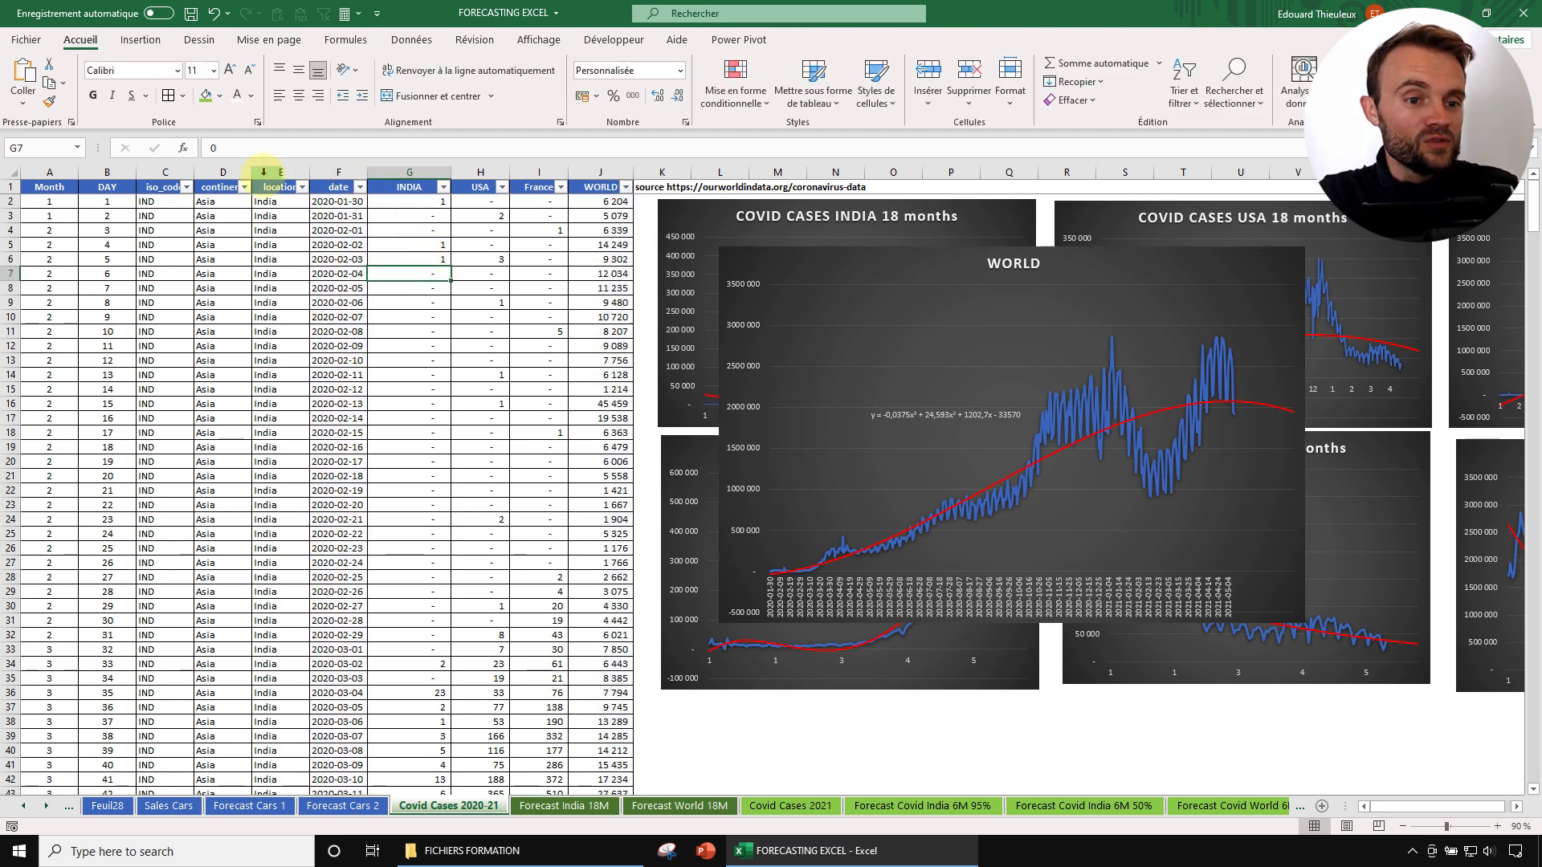
pyautogui.click(411, 215)
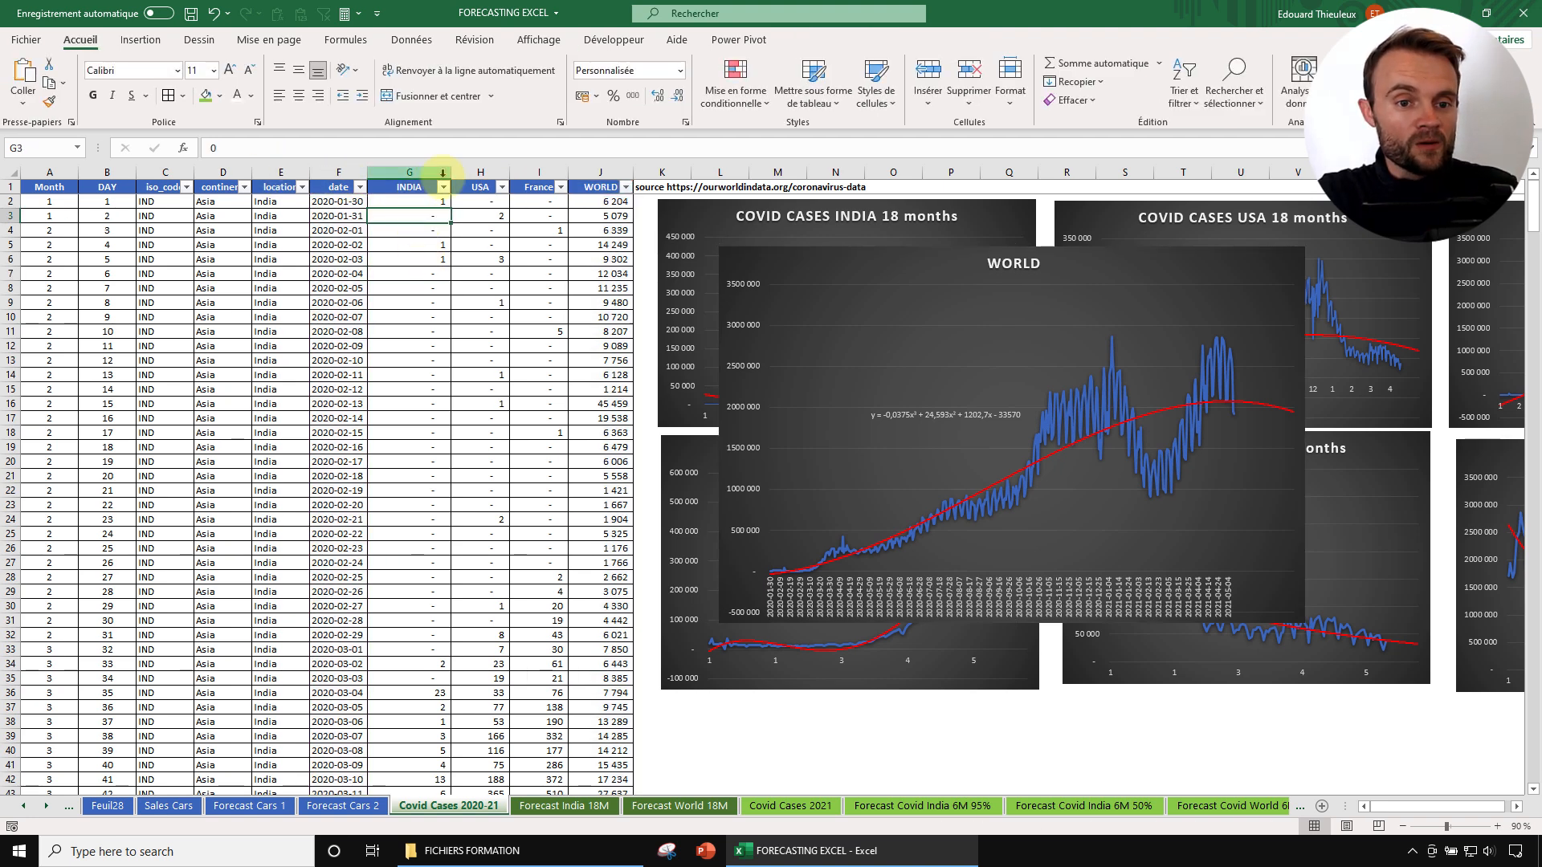
pyautogui.click(599, 172)
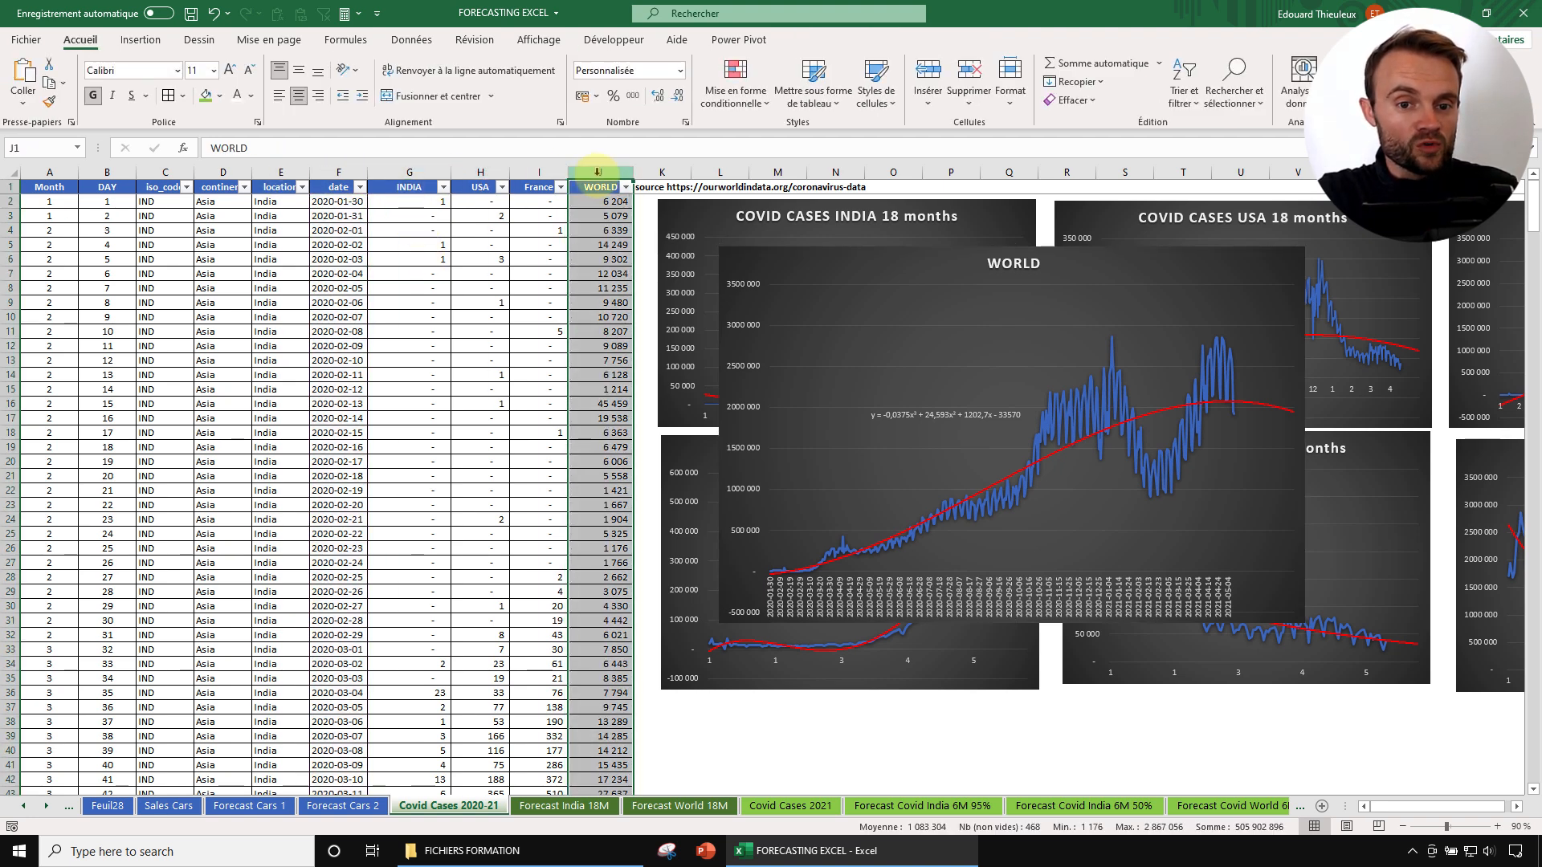
pyautogui.keyDown('ctrl'); pyautogui.click(340, 170); pyautogui.keyUp('ctrl')
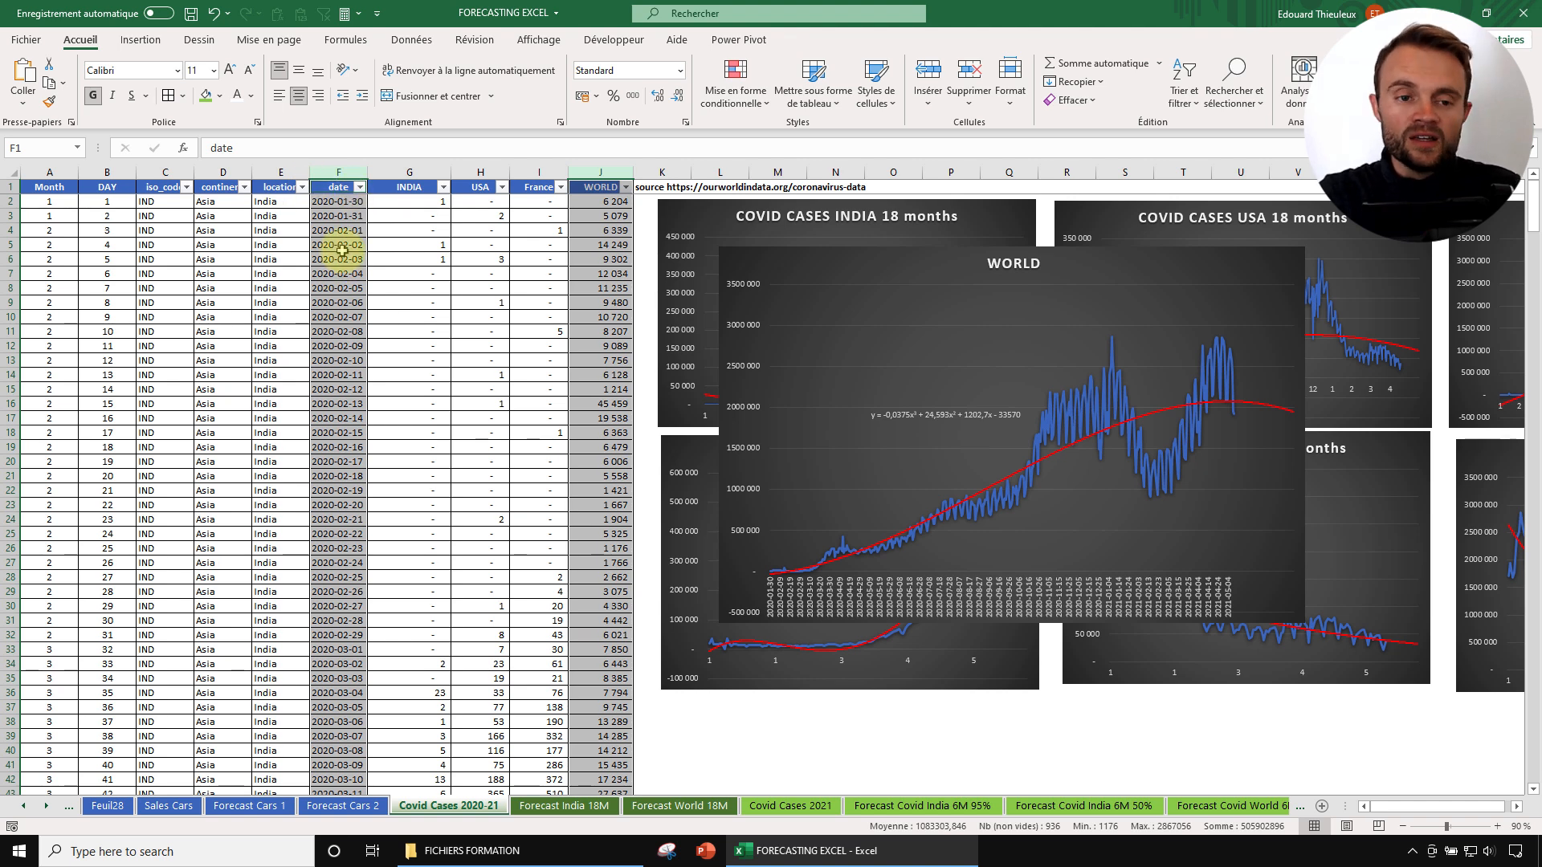
pyautogui.click(412, 42)
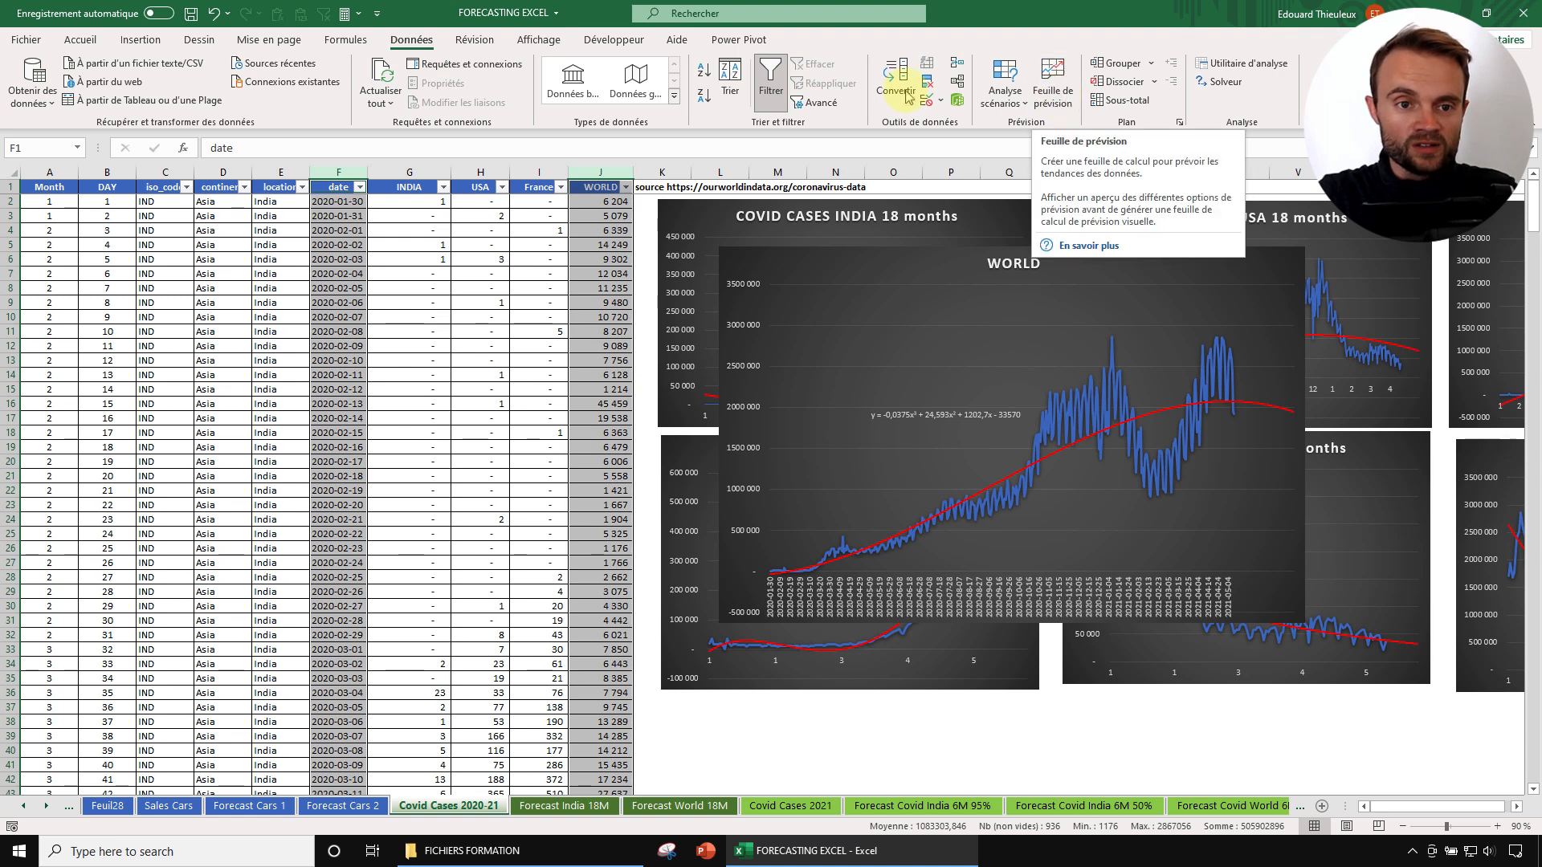
pyautogui.click(1046, 81)
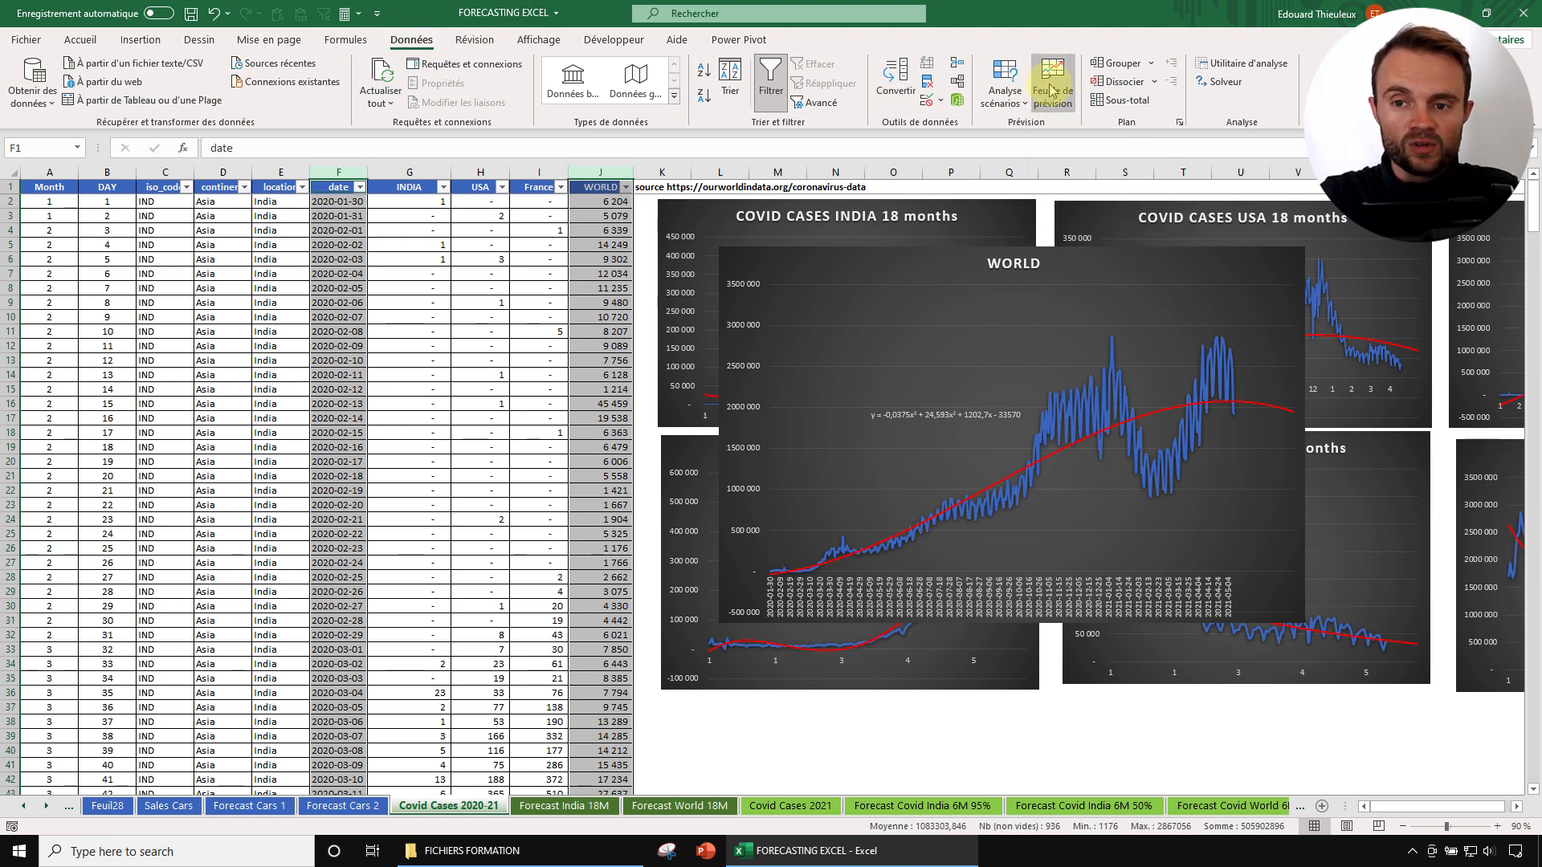
pyautogui.click(423, 597)
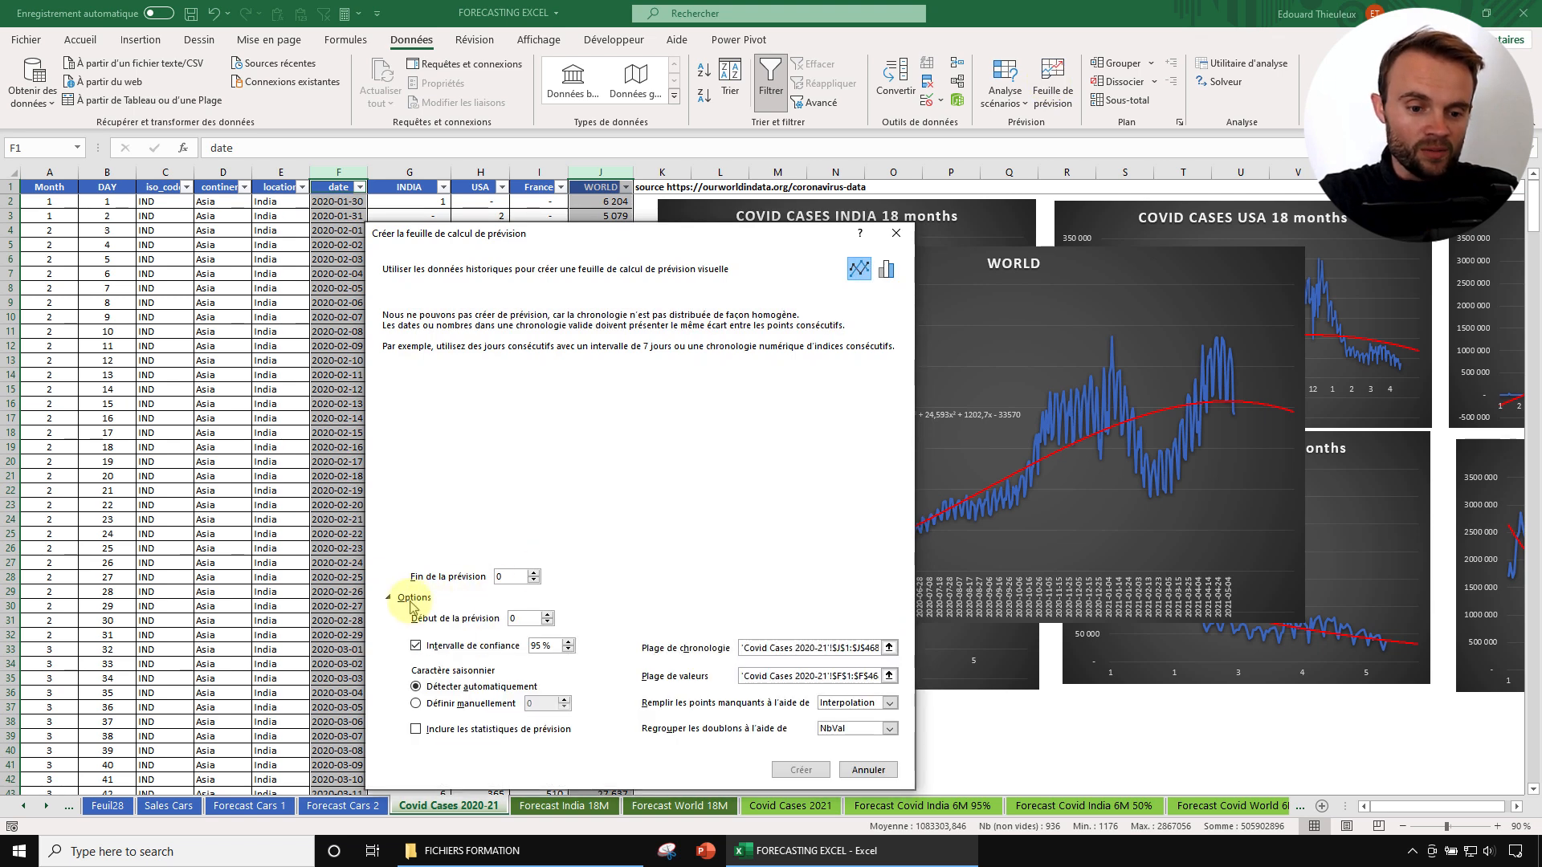
pyautogui.click(860, 761)
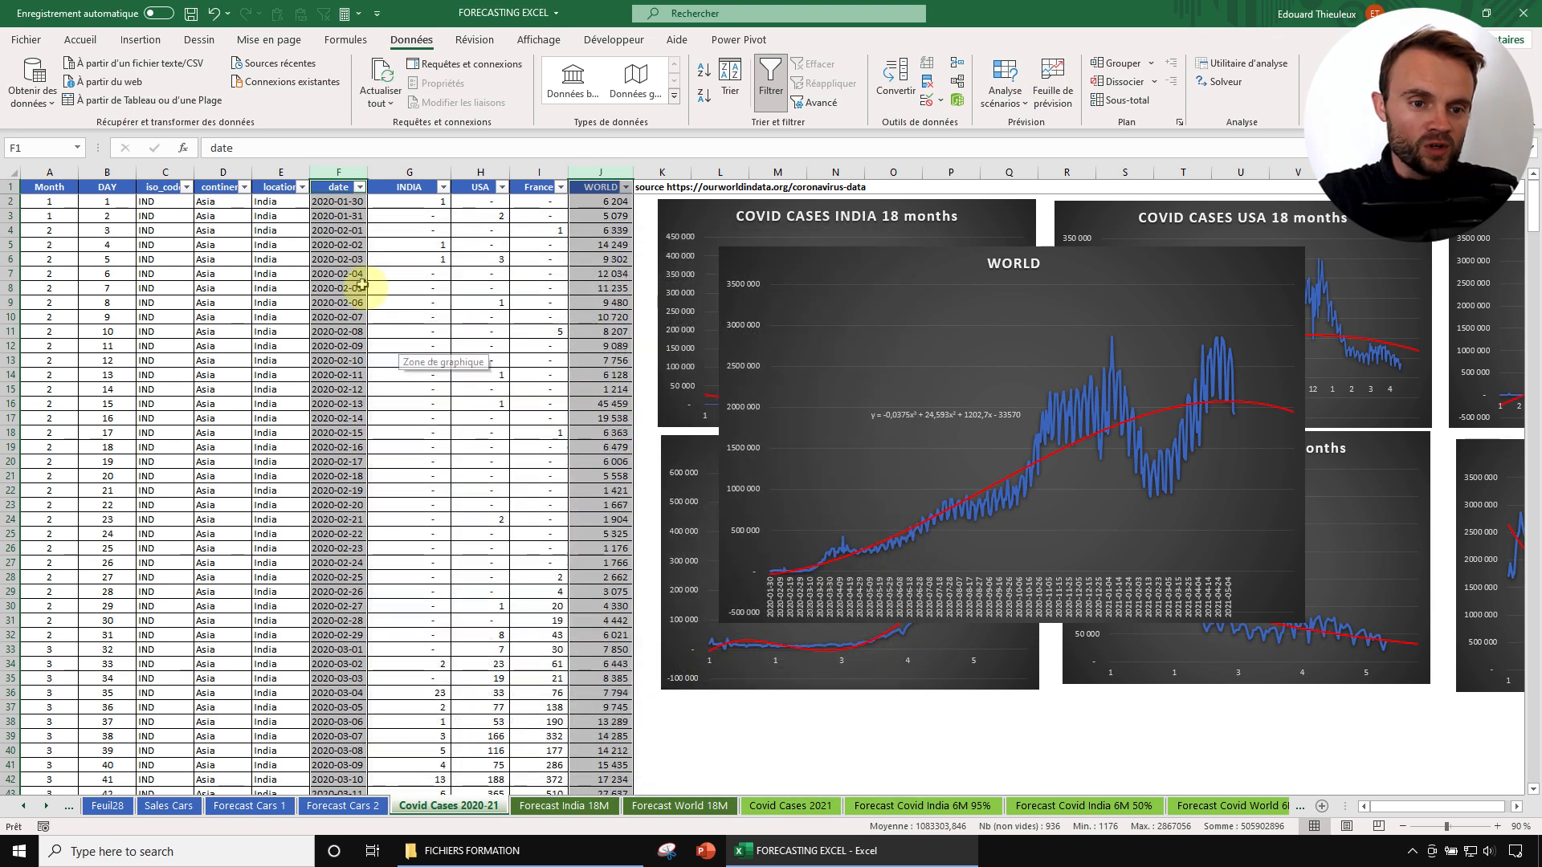
# Start a forecast sheet using the DAY column as timeline and the WORLD column as values.
pyautogui.click(337, 259)
pyautogui.click(338, 172)
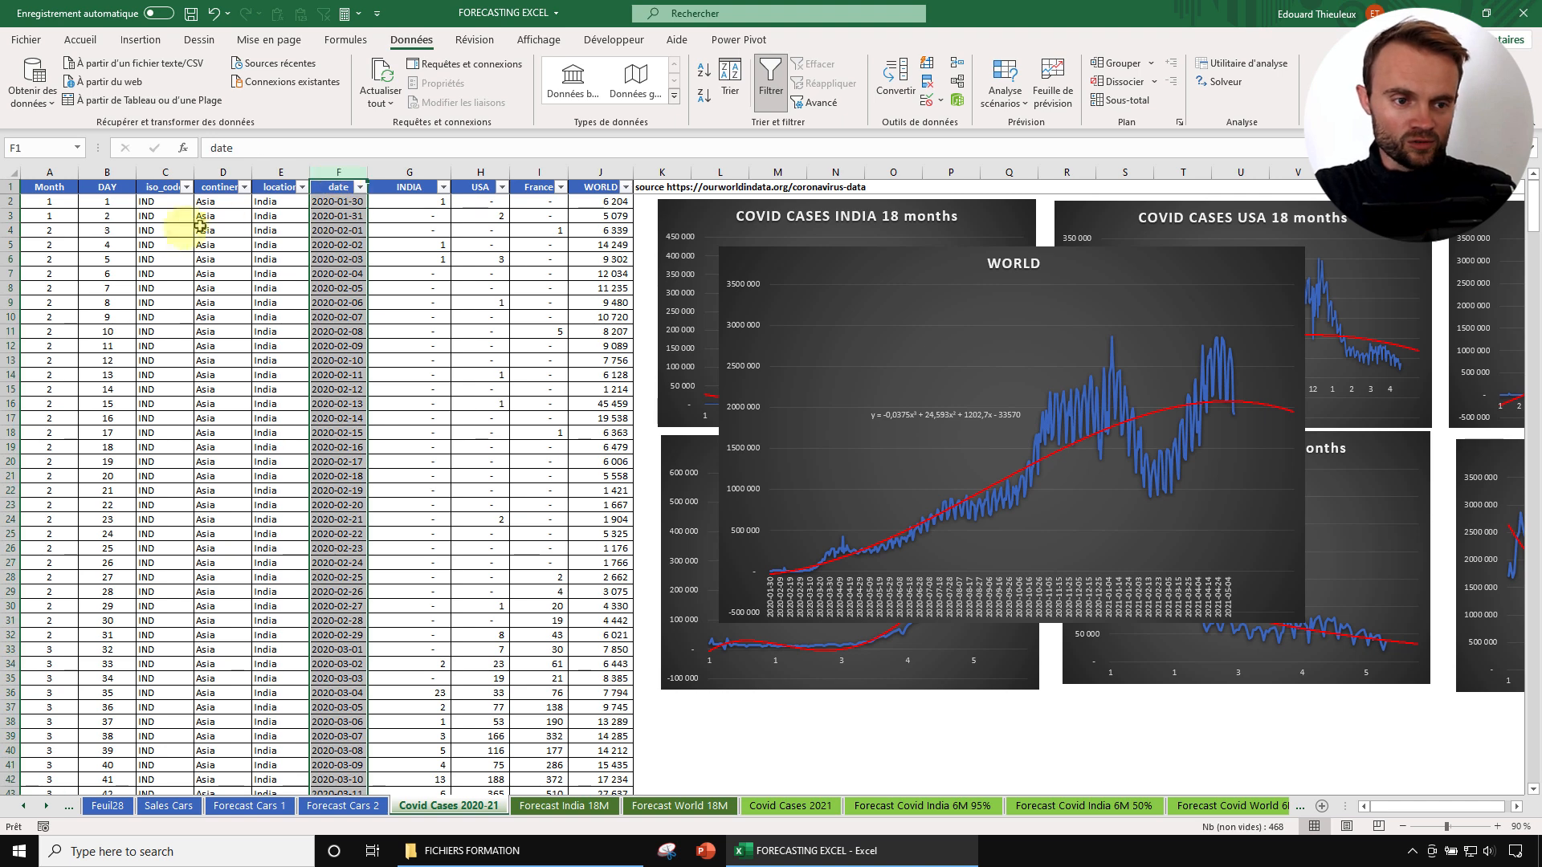
pyautogui.moveTo(119, 199); pyautogui.dragTo(111, 274)
pyautogui.click(107, 244)
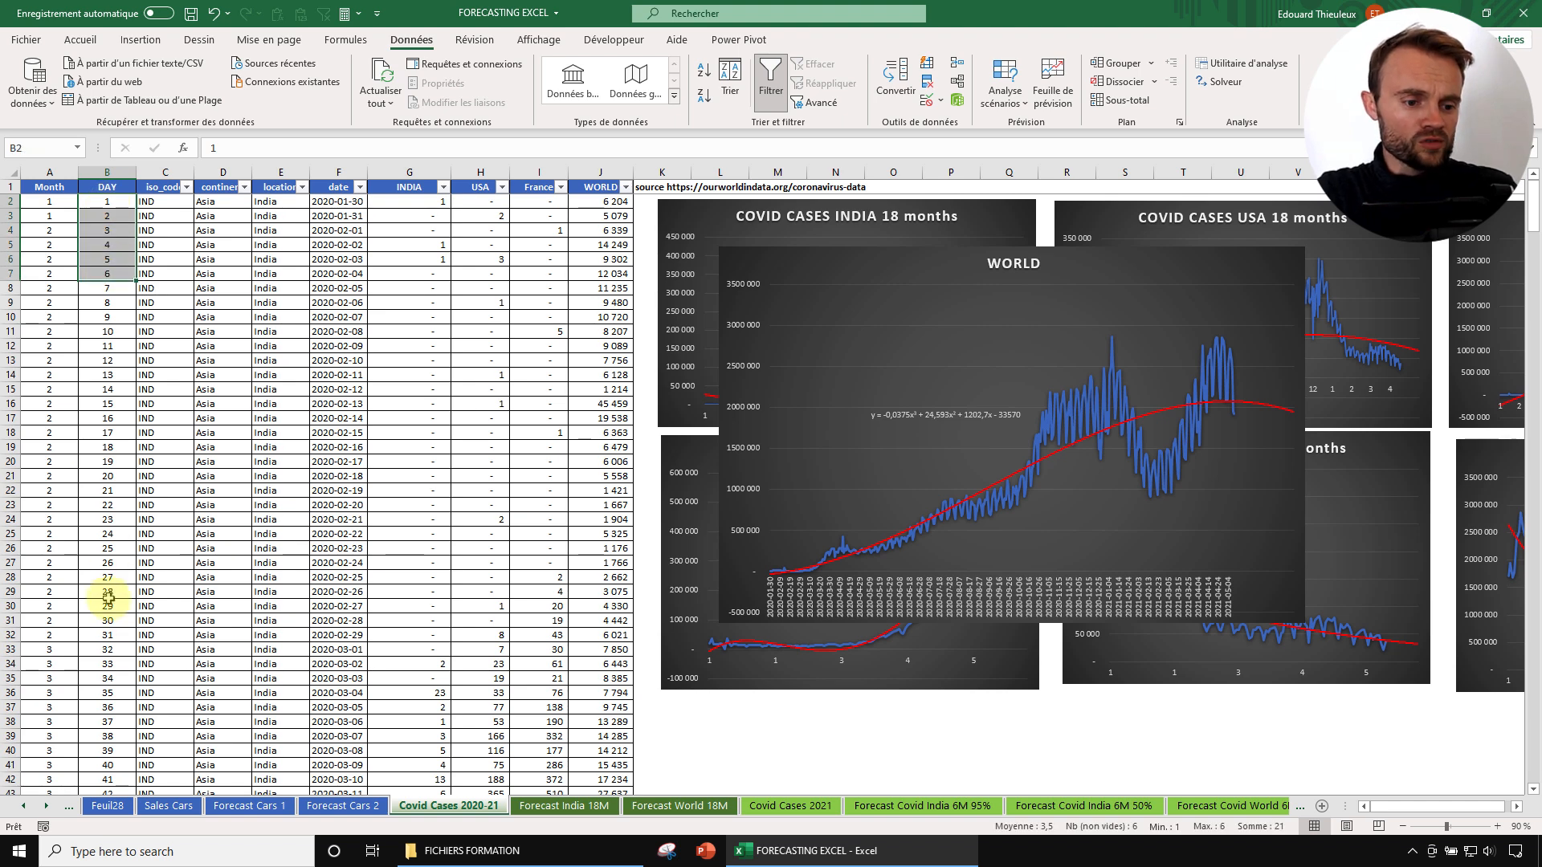
pyautogui.click(111, 564)
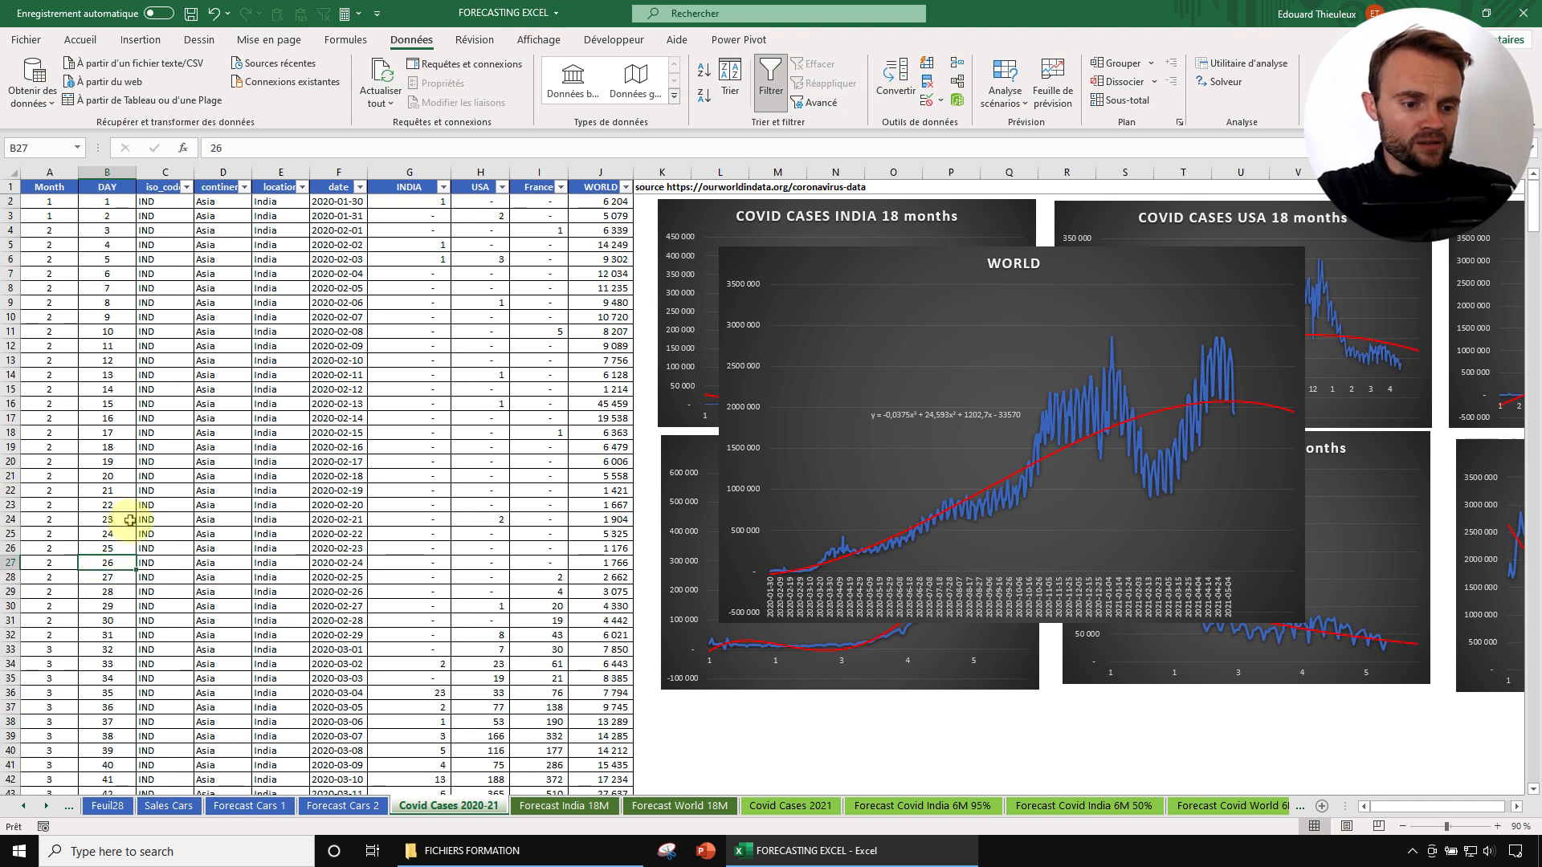
pyautogui.click(122, 172)
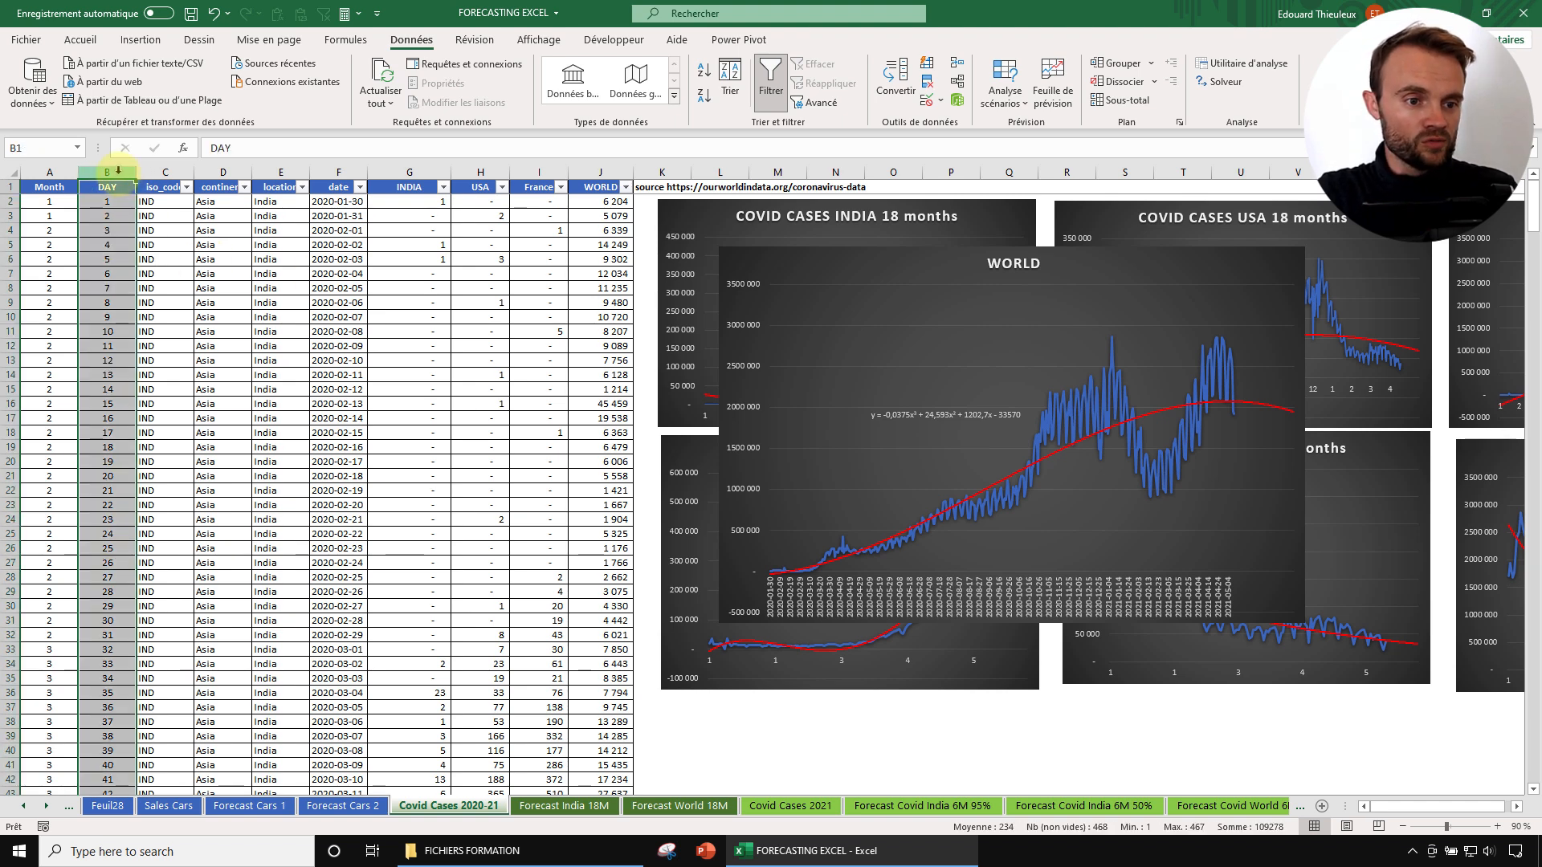
pyautogui.keyDown('ctrl'); pyautogui.click(617, 169); pyautogui.keyUp('ctrl')
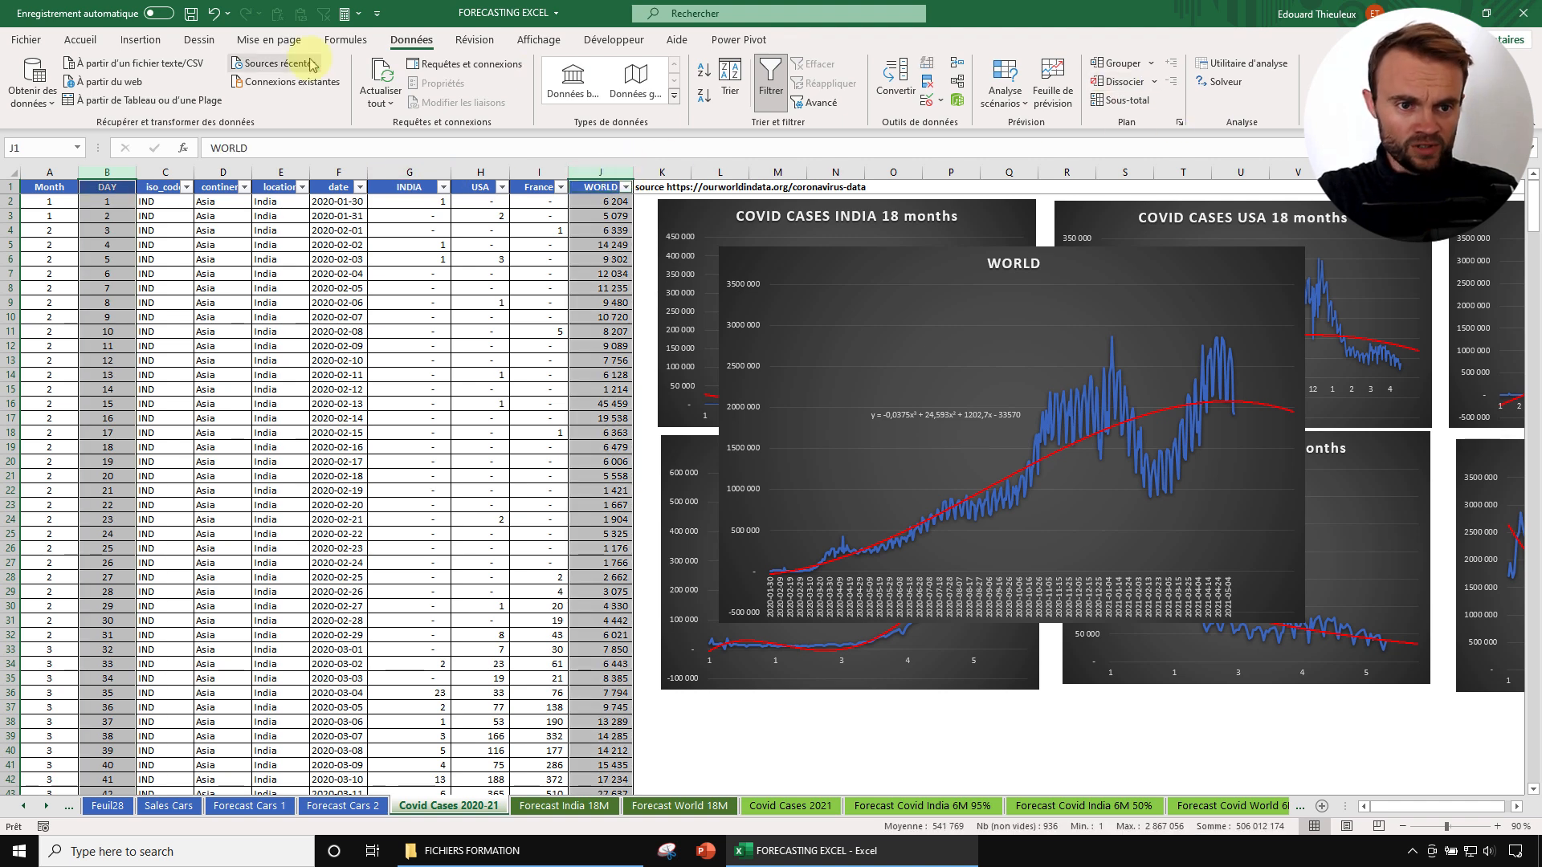
pyautogui.click(1052, 84)
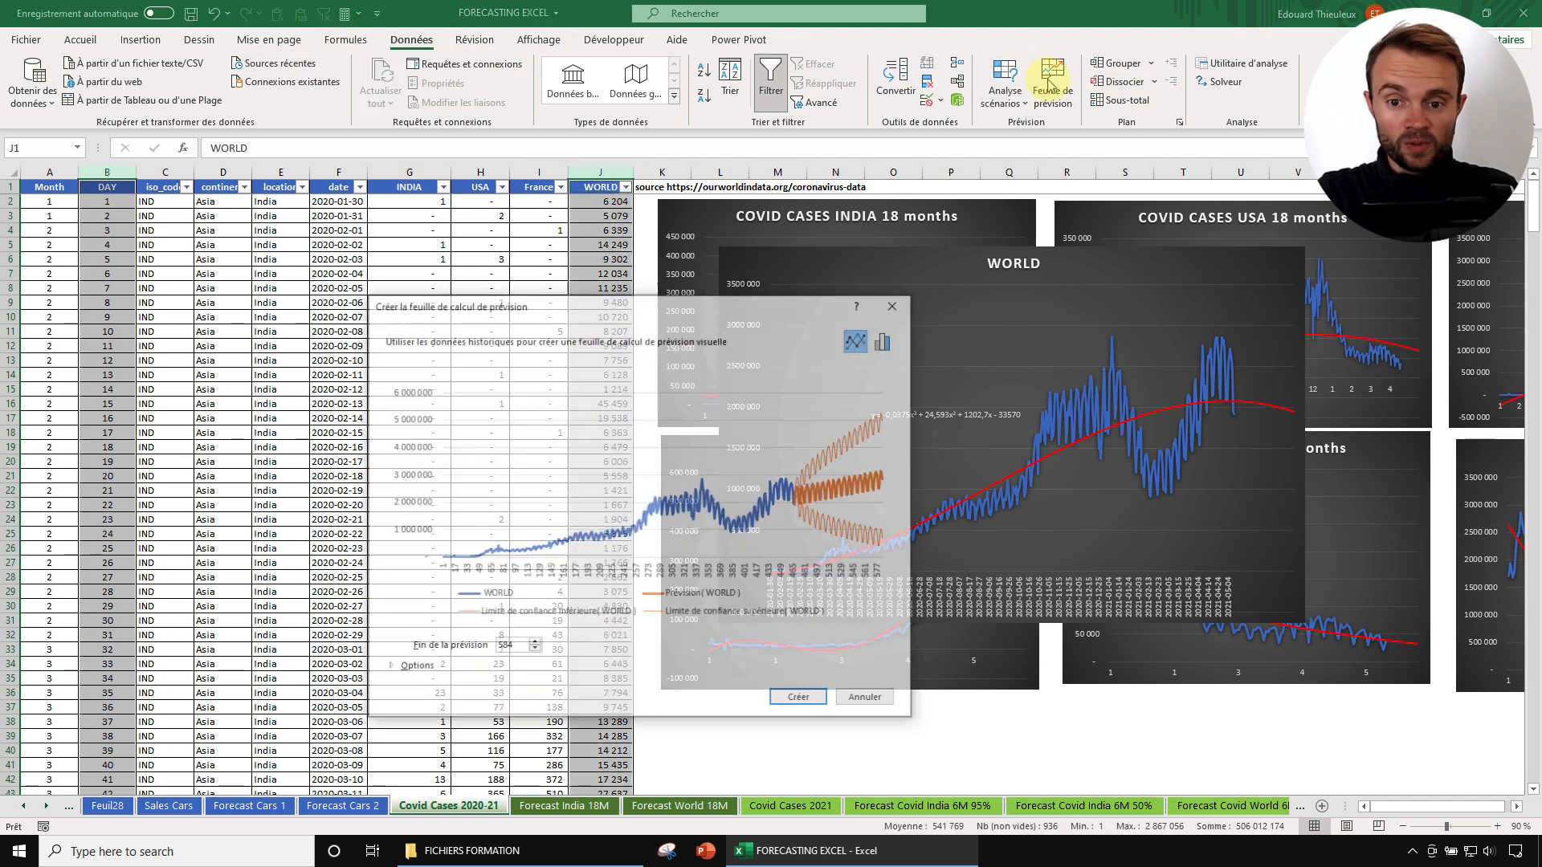
pyautogui.moveTo(747, 303); pyautogui.dragTo(969, 240)
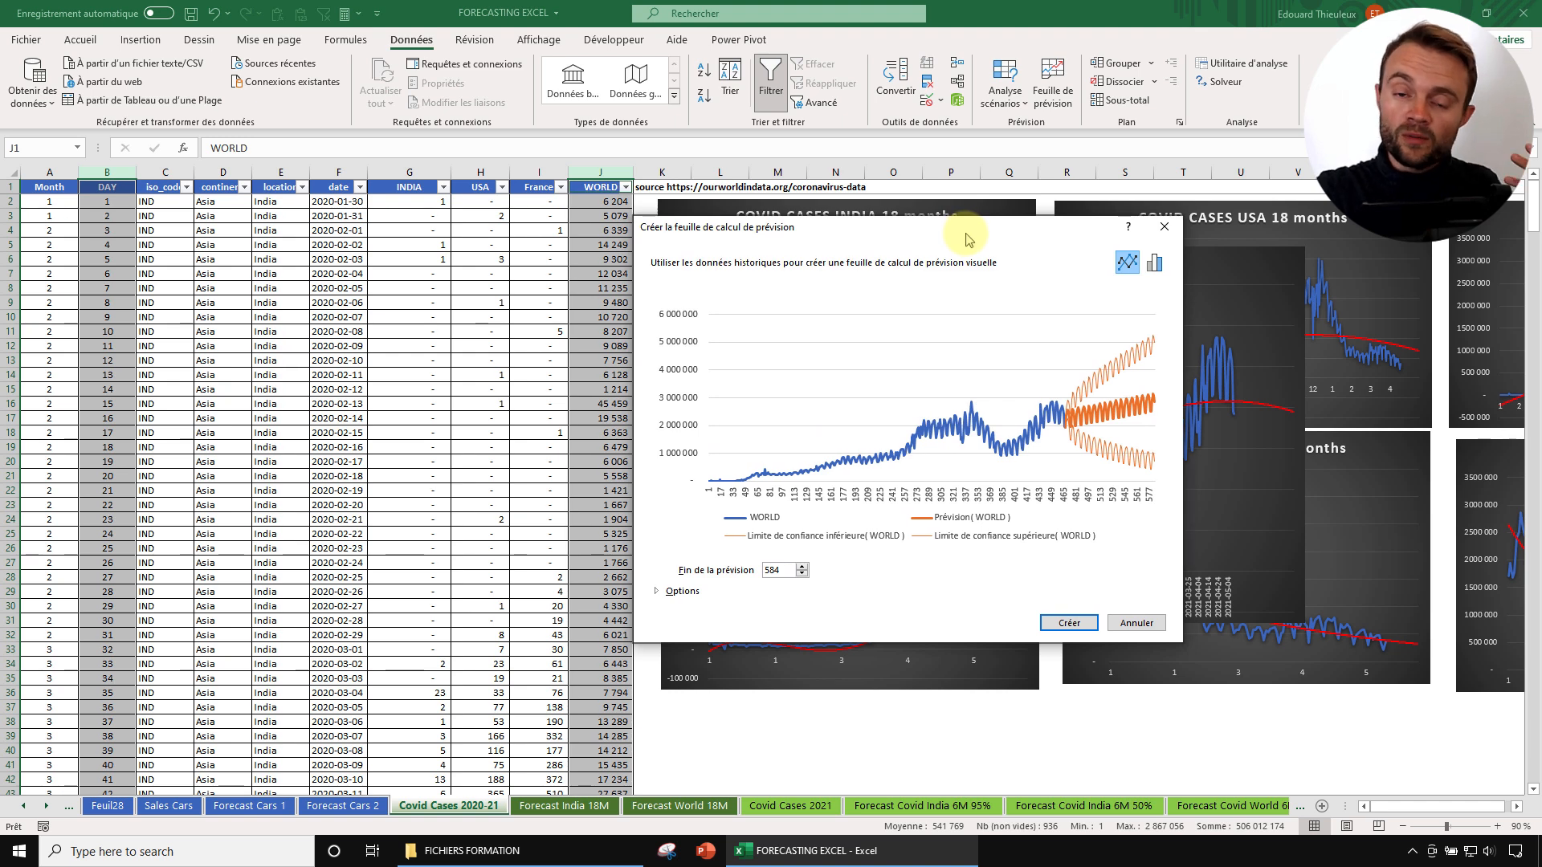
pyautogui.moveTo(931, 239); pyautogui.dragTo(651, 257)
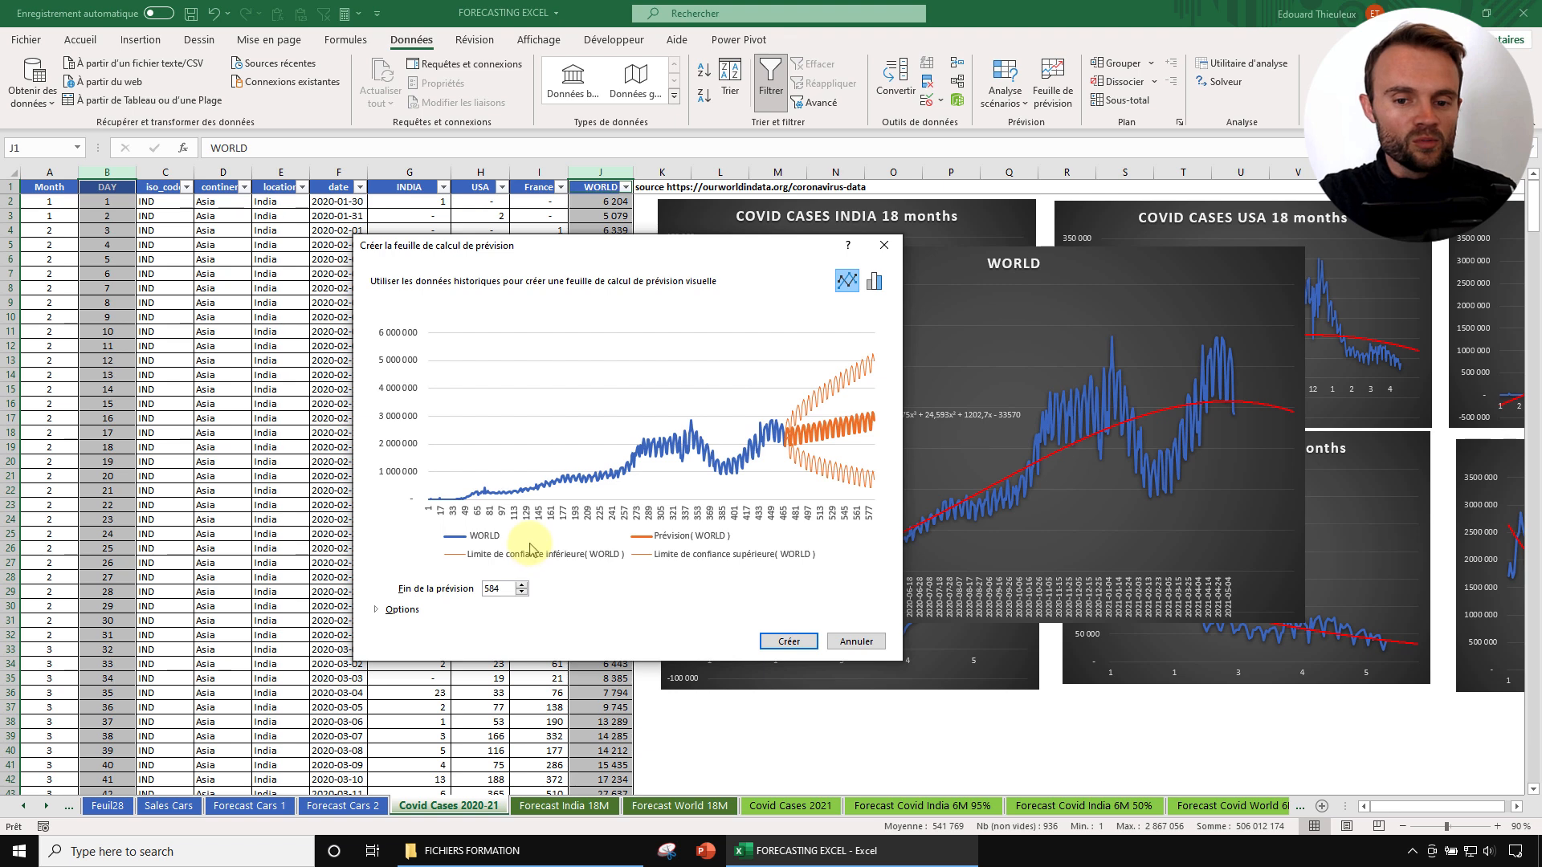
# Expand the forecast options and set the forecast end to 567.
pyautogui.click(393, 610)
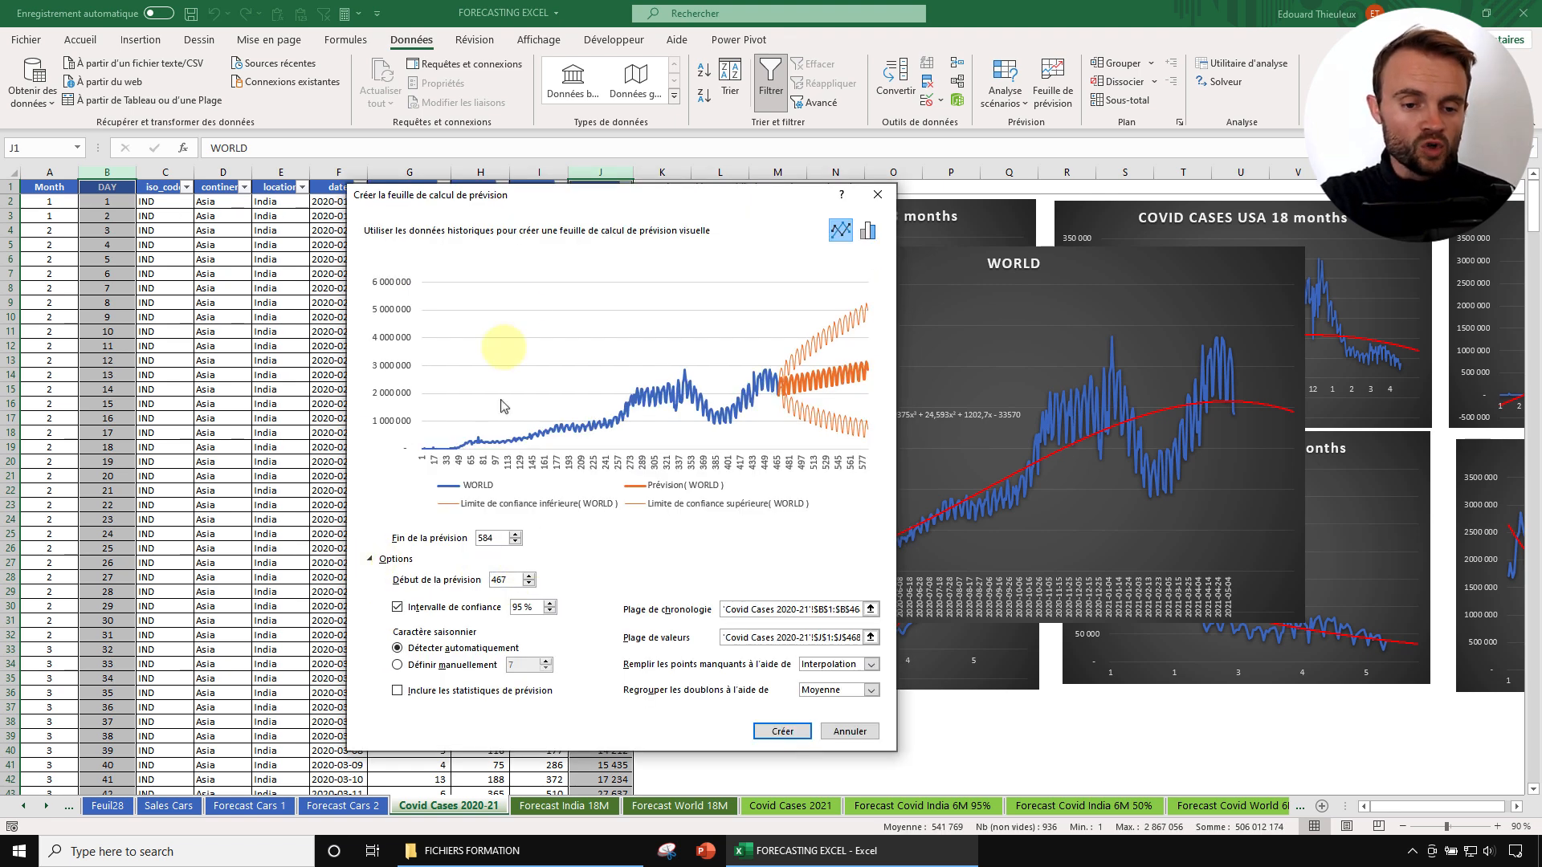
pyautogui.moveTo(595, 194); pyautogui.dragTo(601, 148)
pyautogui.moveTo(520, 534); pyautogui.dragTo(493, 533)
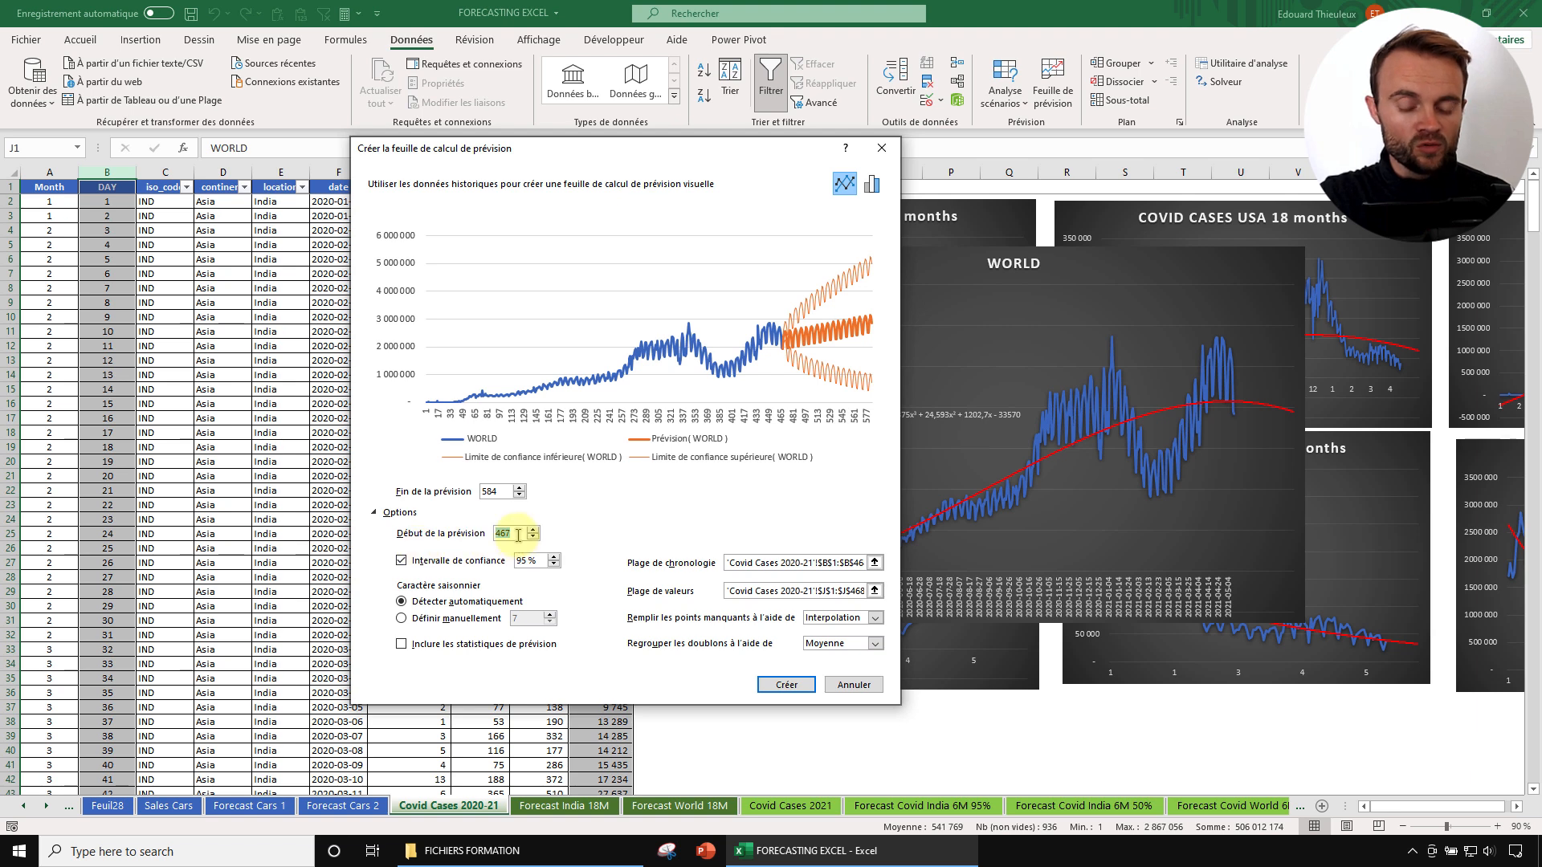
pyautogui.moveTo(500, 491); pyautogui.dragTo(454, 488)
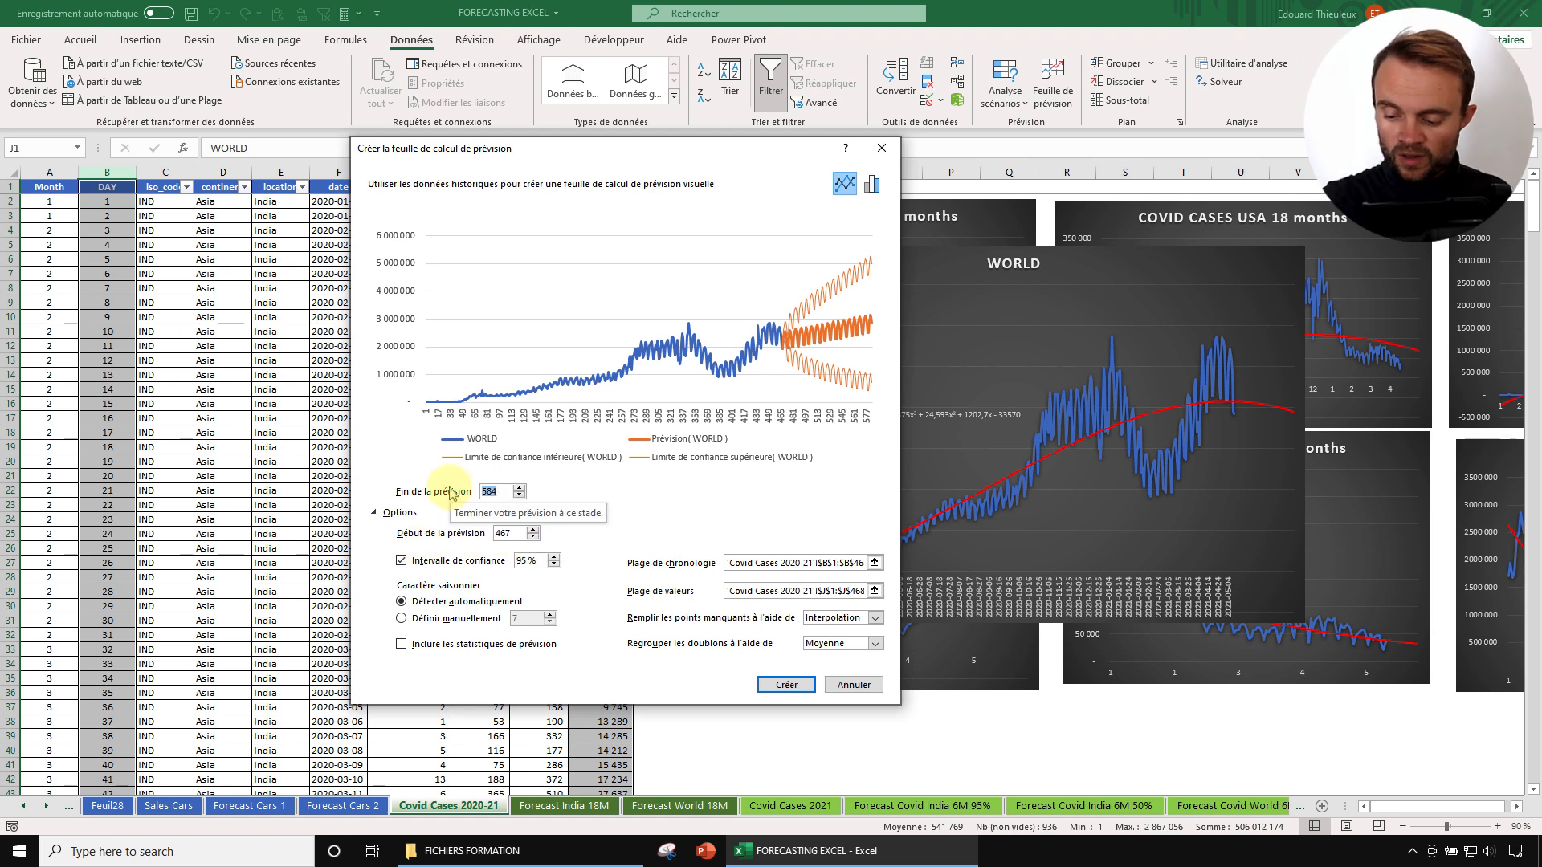
pyautogui.write('567')
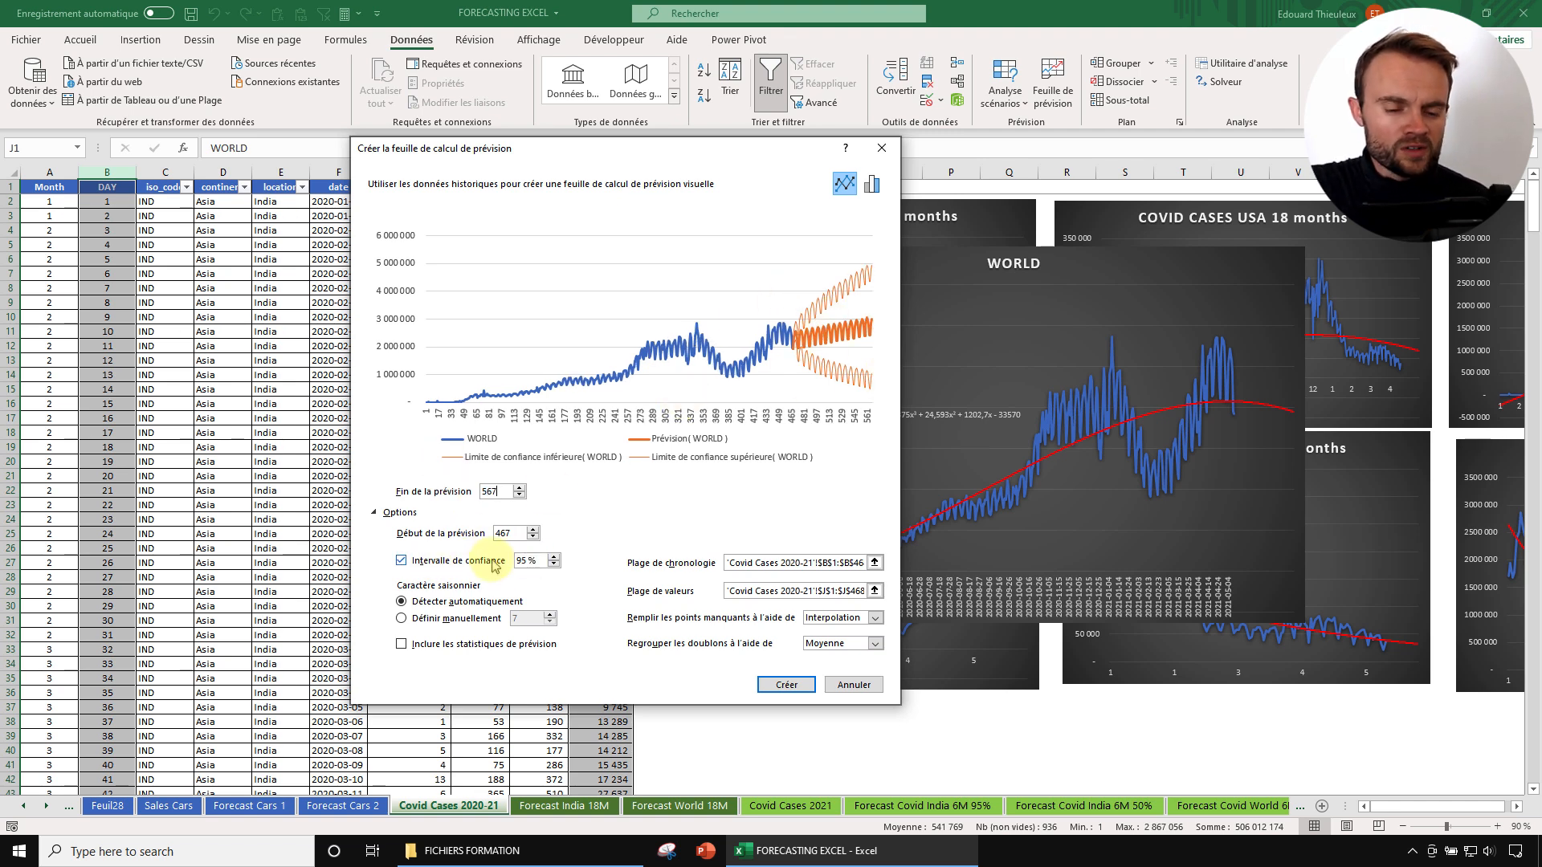
pyautogui.moveTo(593, 147); pyautogui.dragTo(597, 134)
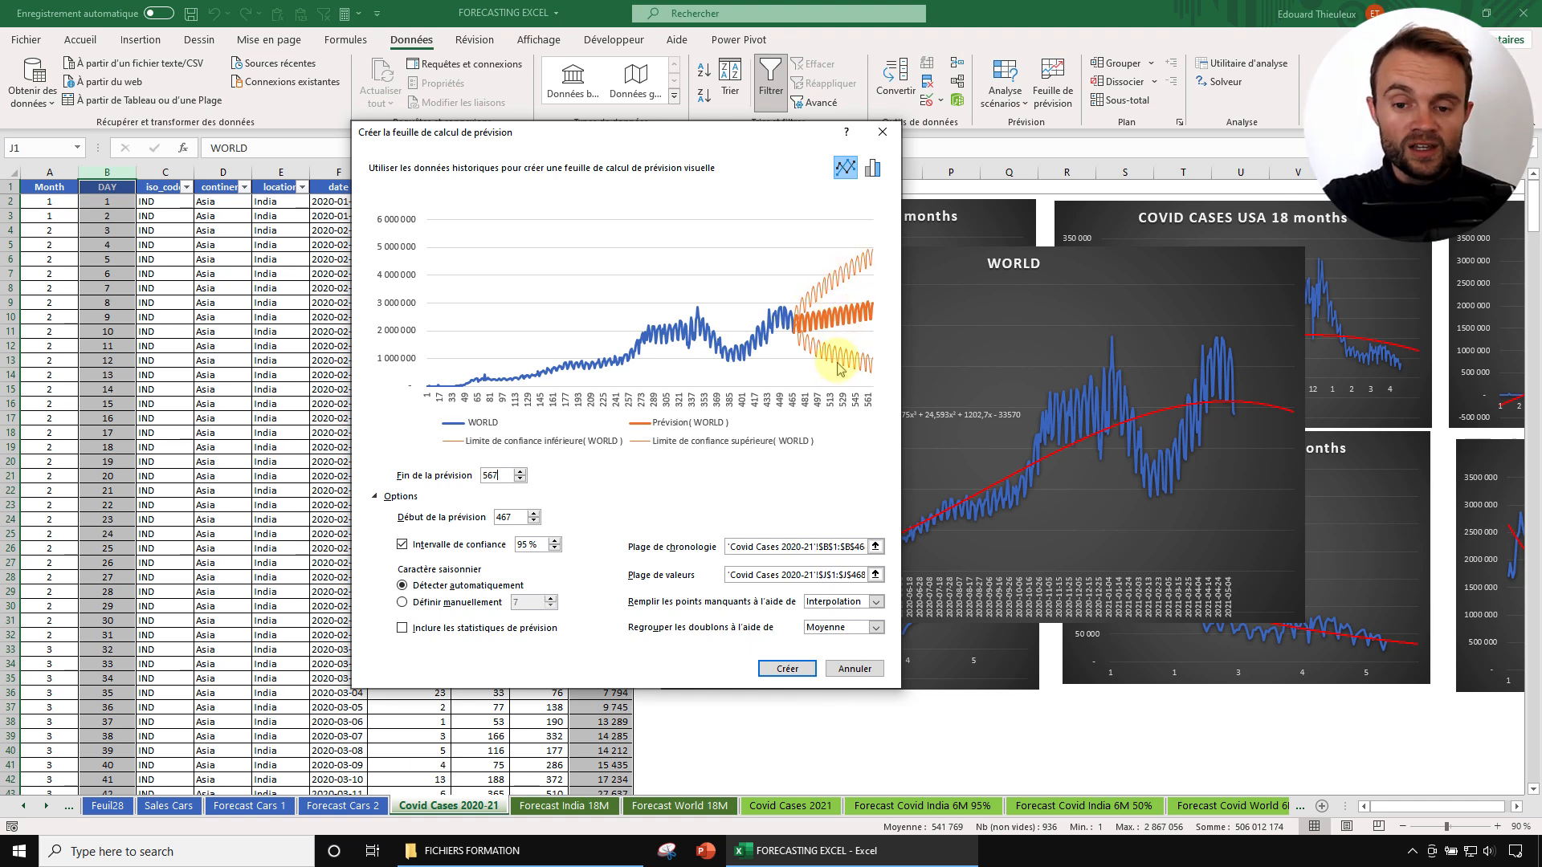
# Try a 50 % confidence interval for the WORLD forecast and settle on 70 %.
pyautogui.moveTo(540, 547); pyautogui.dragTo(509, 547)
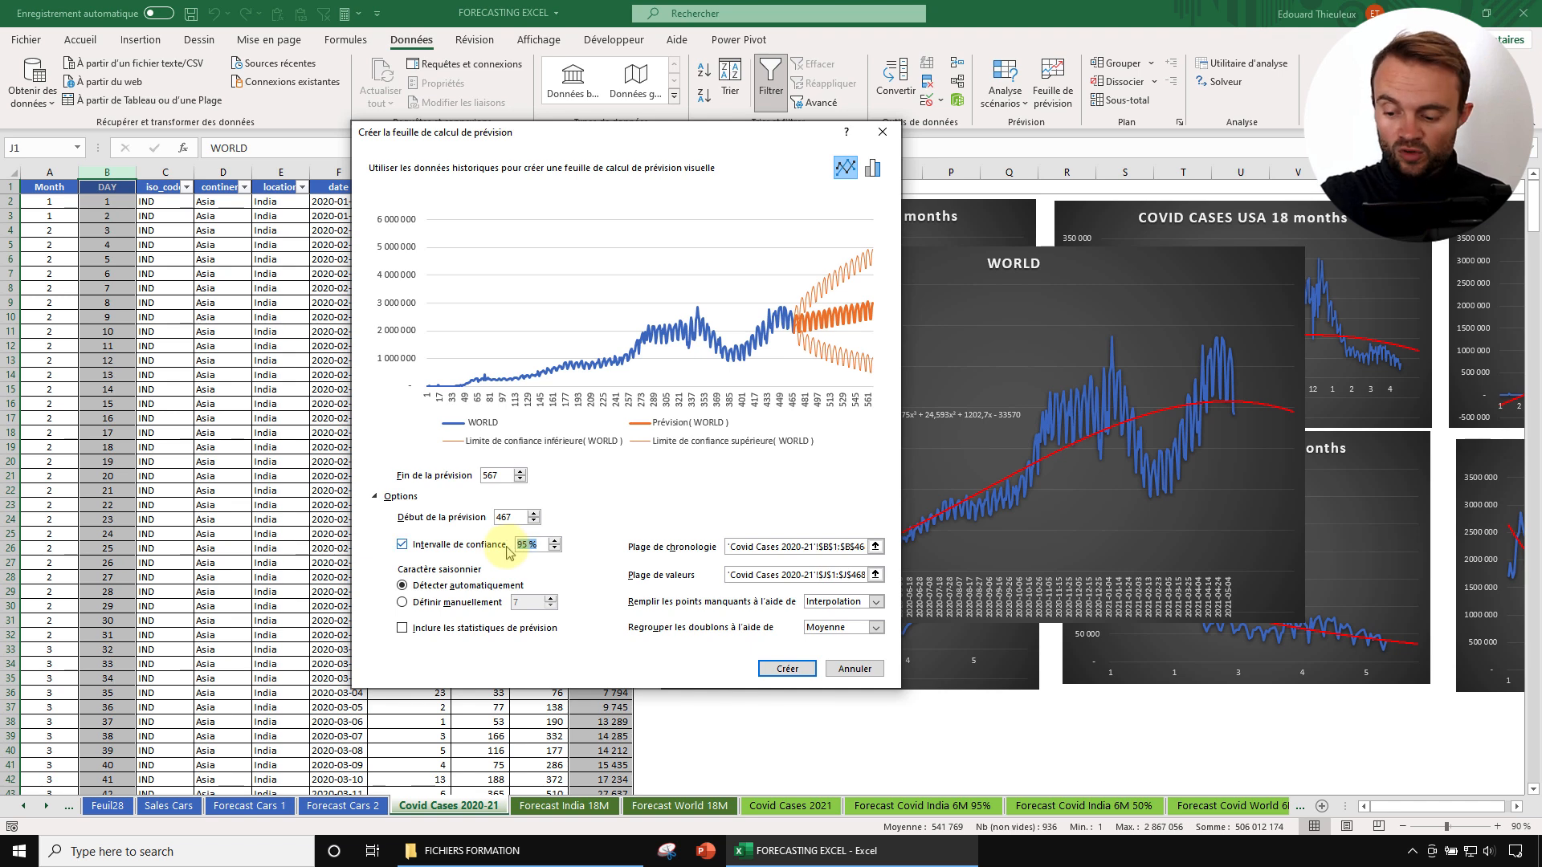
pyautogui.write('90')
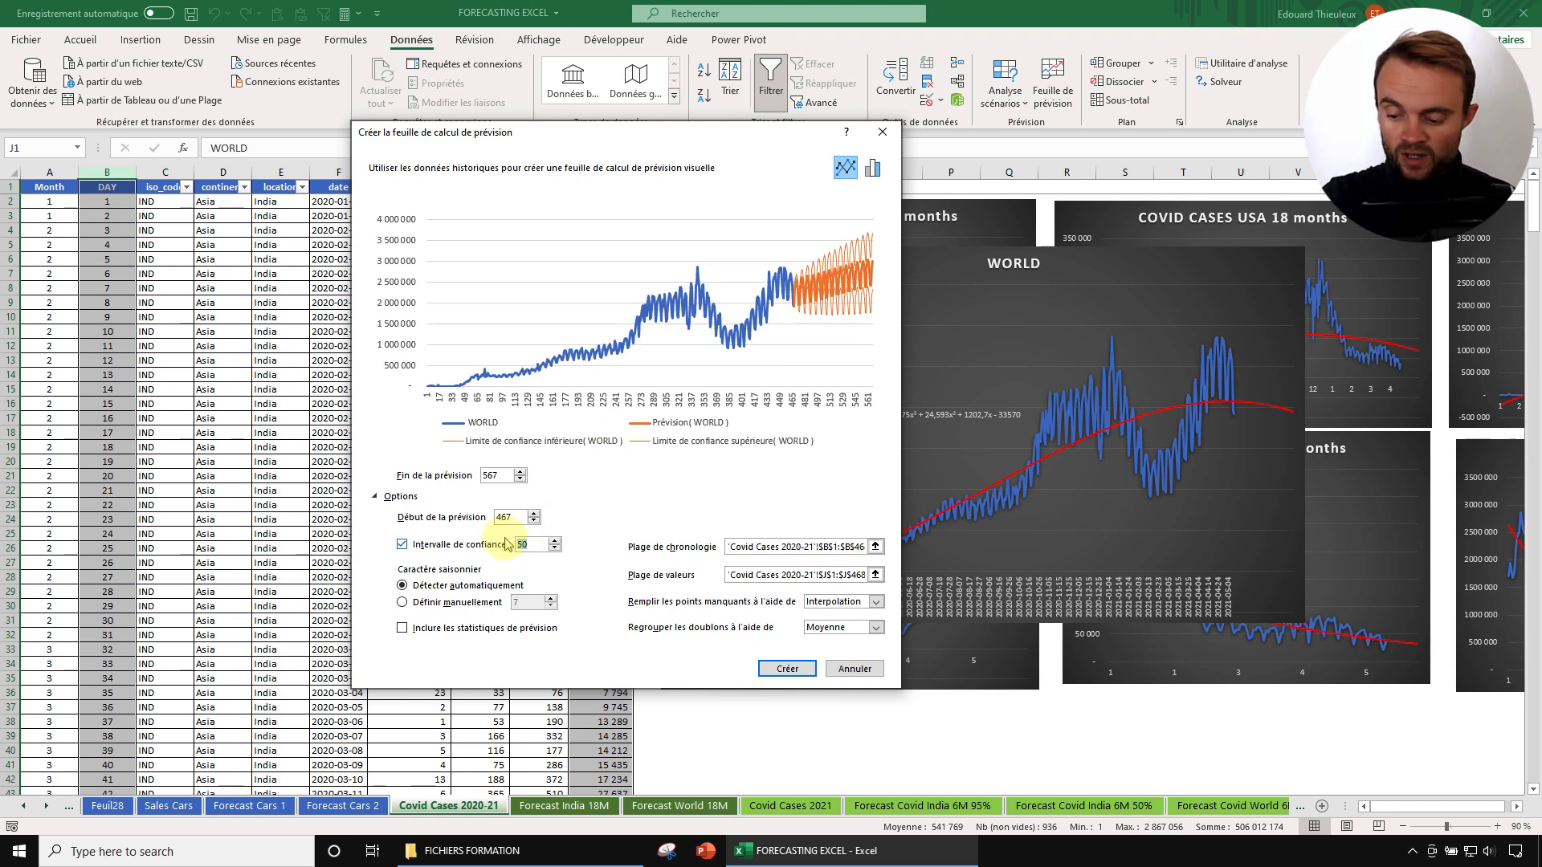
pyautogui.write('70')
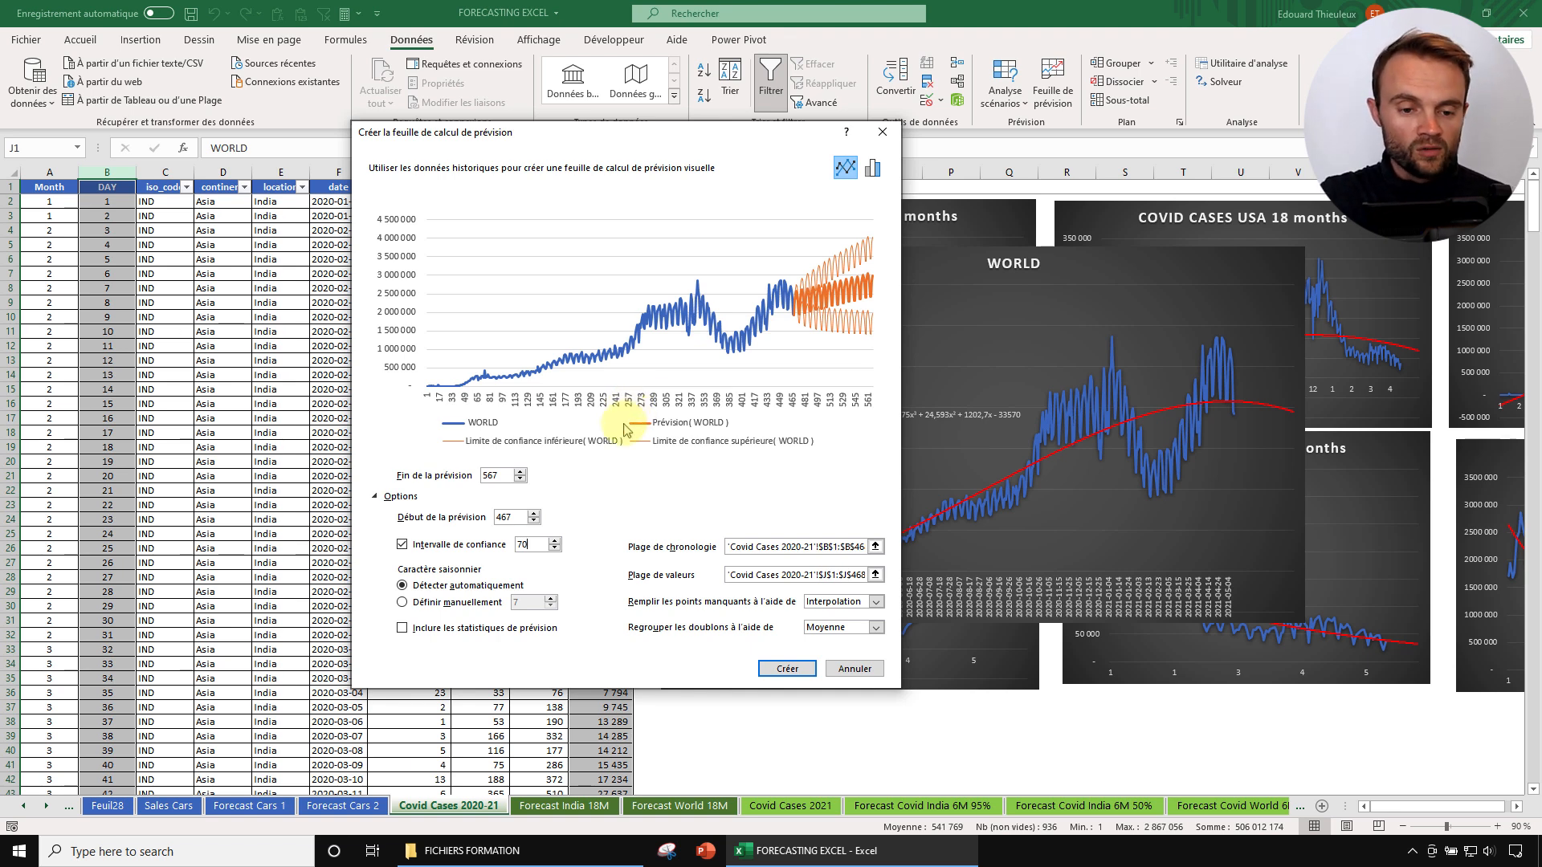
# Keep seasonality on automatic detection and create the WORLD forecast sheet with forecast statistics included.
pyautogui.click(423, 604)
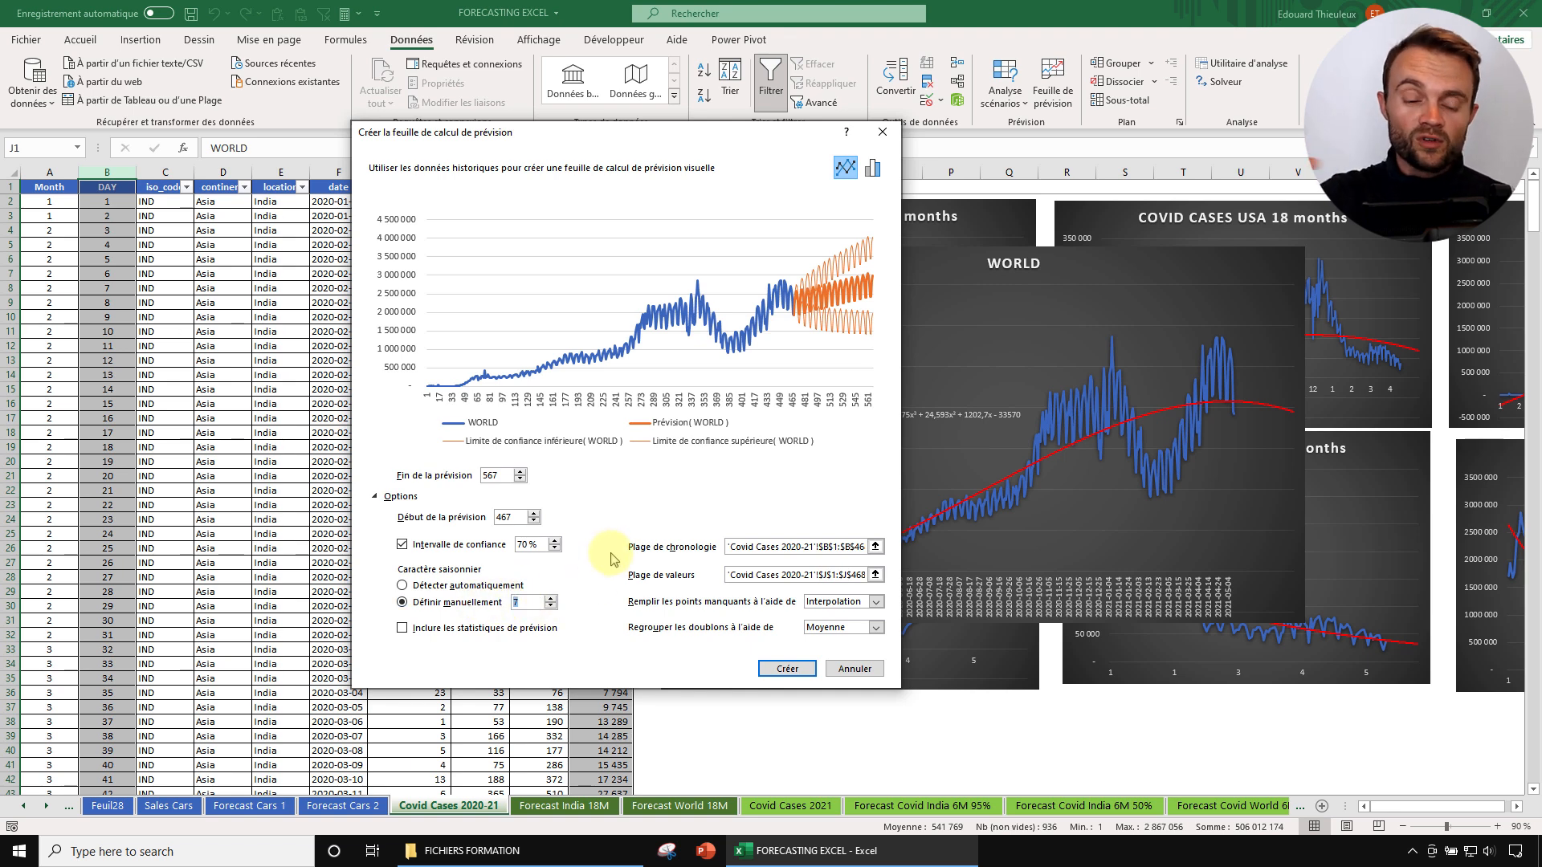
pyautogui.click(456, 585)
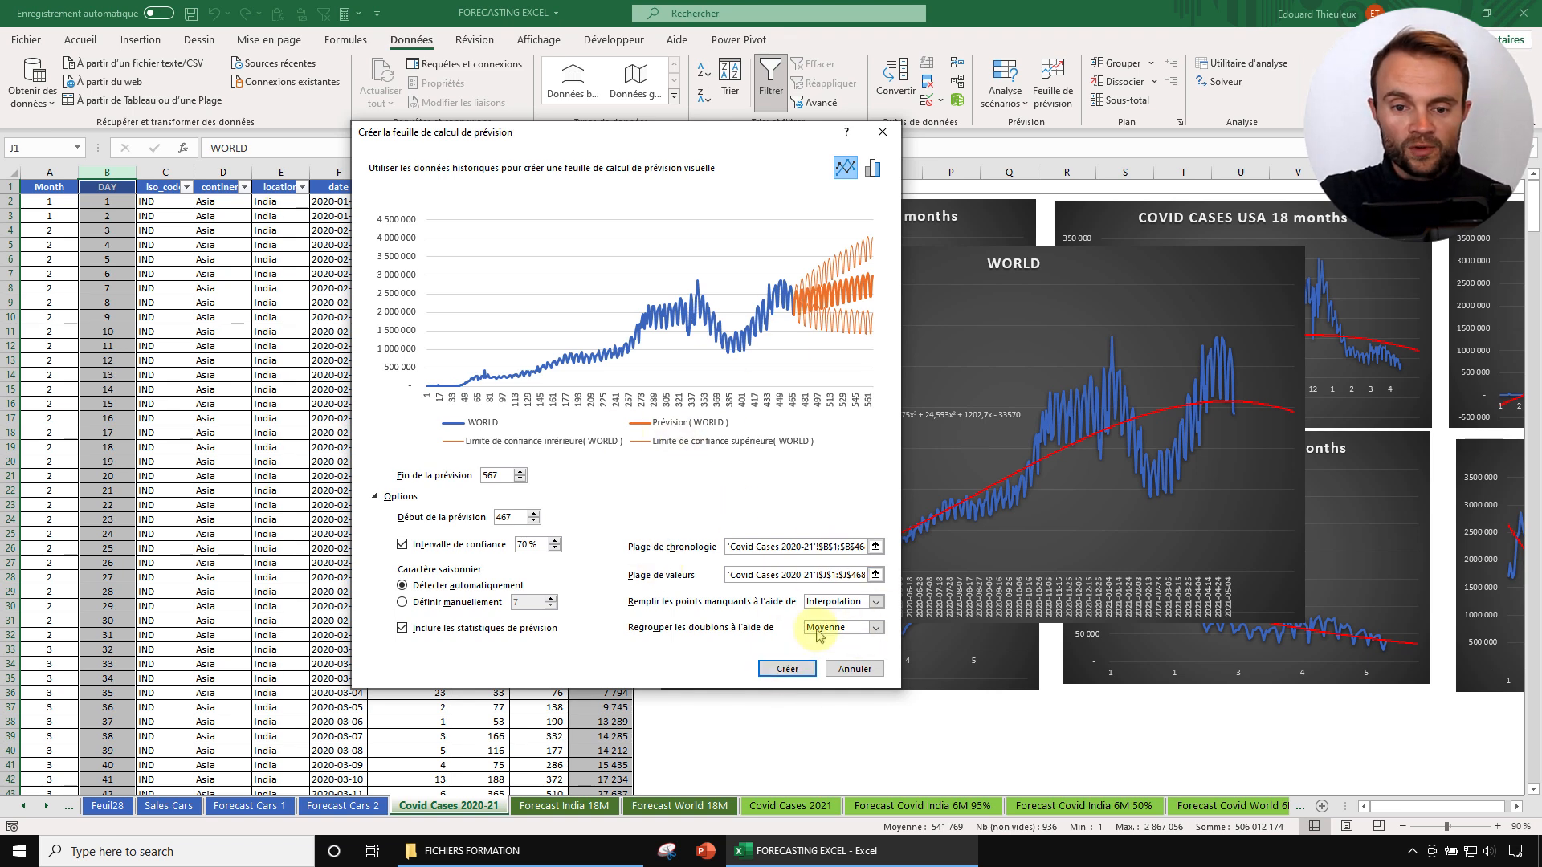
pyautogui.click(788, 671)
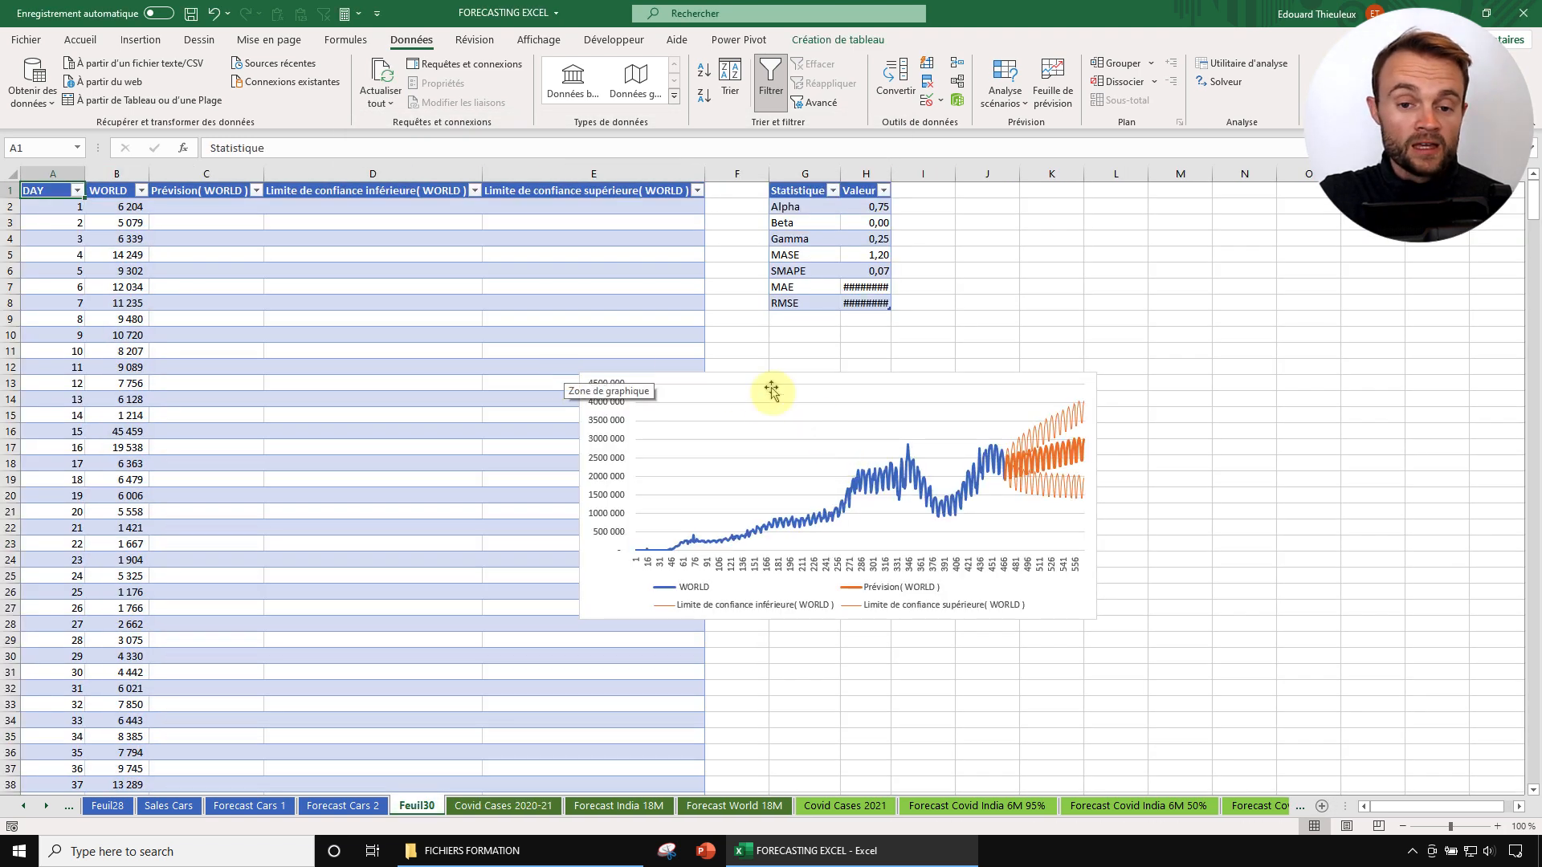
# Move the forecast chart up to just below the first statistics rows and enlarge it slightly.
pyautogui.moveTo(714, 379); pyautogui.dragTo(640, 261)
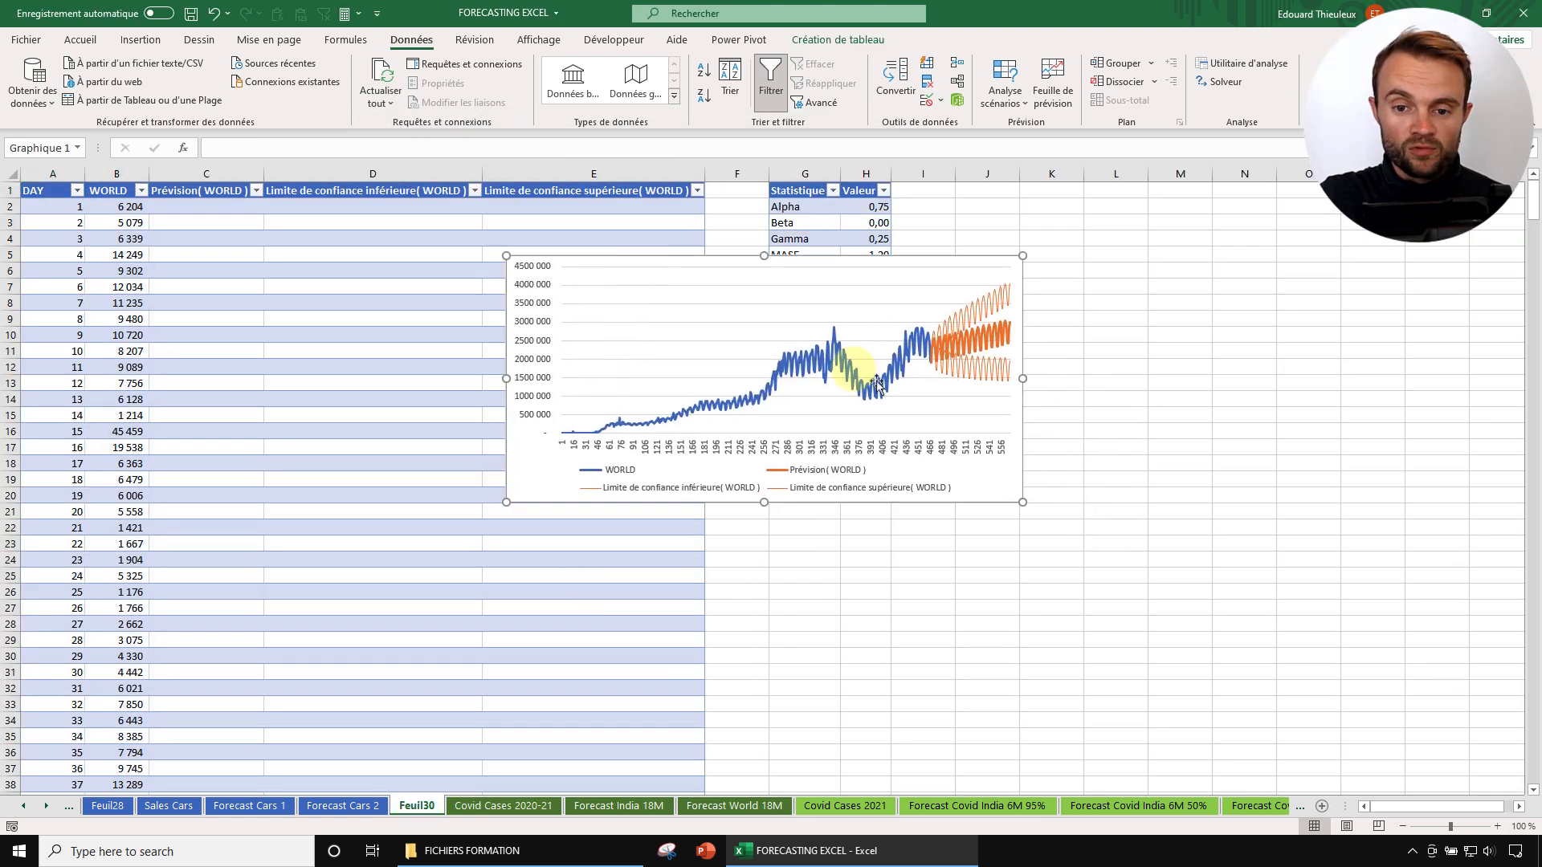
pyautogui.moveTo(1020, 502); pyautogui.dragTo(1071, 556)
pyautogui.scroll(-9, 361, 492)
pyautogui.scroll(9, 241, 402)
# Examine the forecast values and the lower and upper confidence limits from row 468 of the forecast table downward.
pyautogui.scroll(-20, 310, 430)
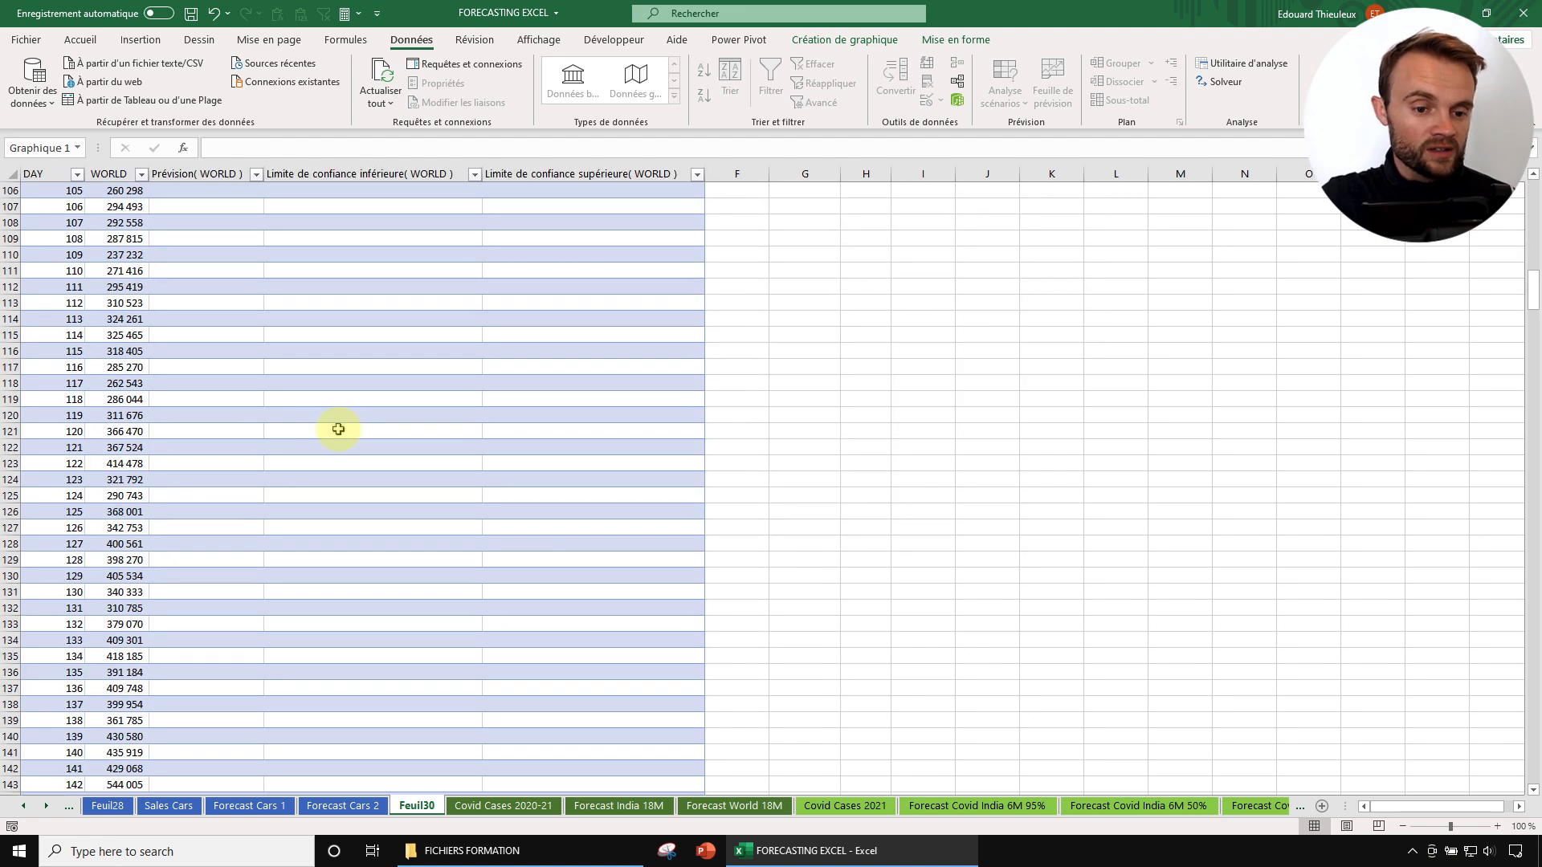
pyautogui.scroll(-20, 378, 424)
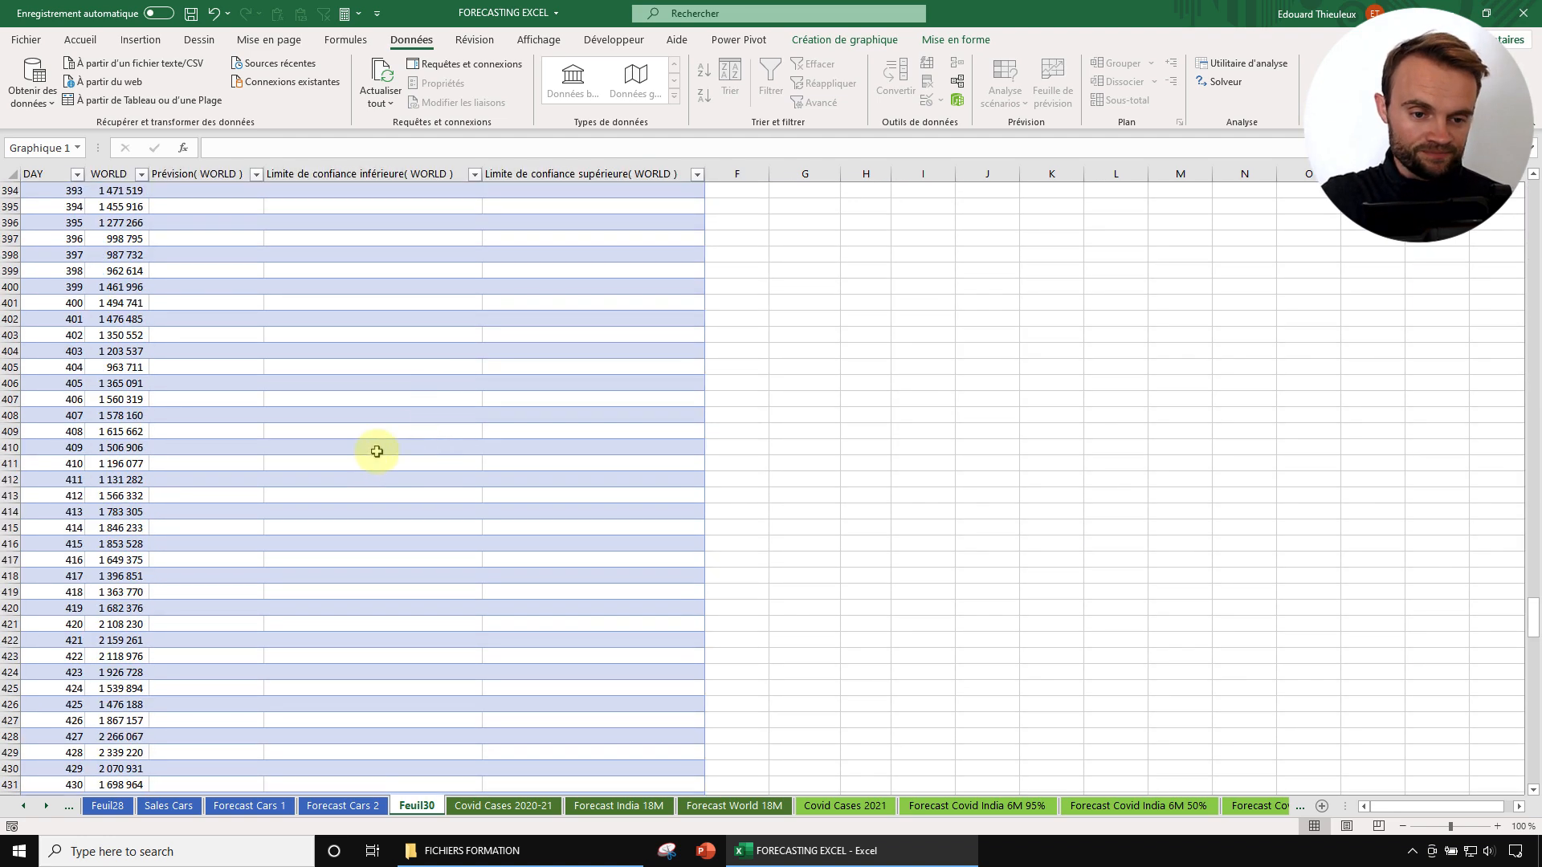
pyautogui.click(202, 309)
pyautogui.scroll(9, 225, 399)
pyautogui.click(231, 399)
pyautogui.click(442, 380)
pyautogui.moveTo(442, 381); pyautogui.dragTo(426, 639)
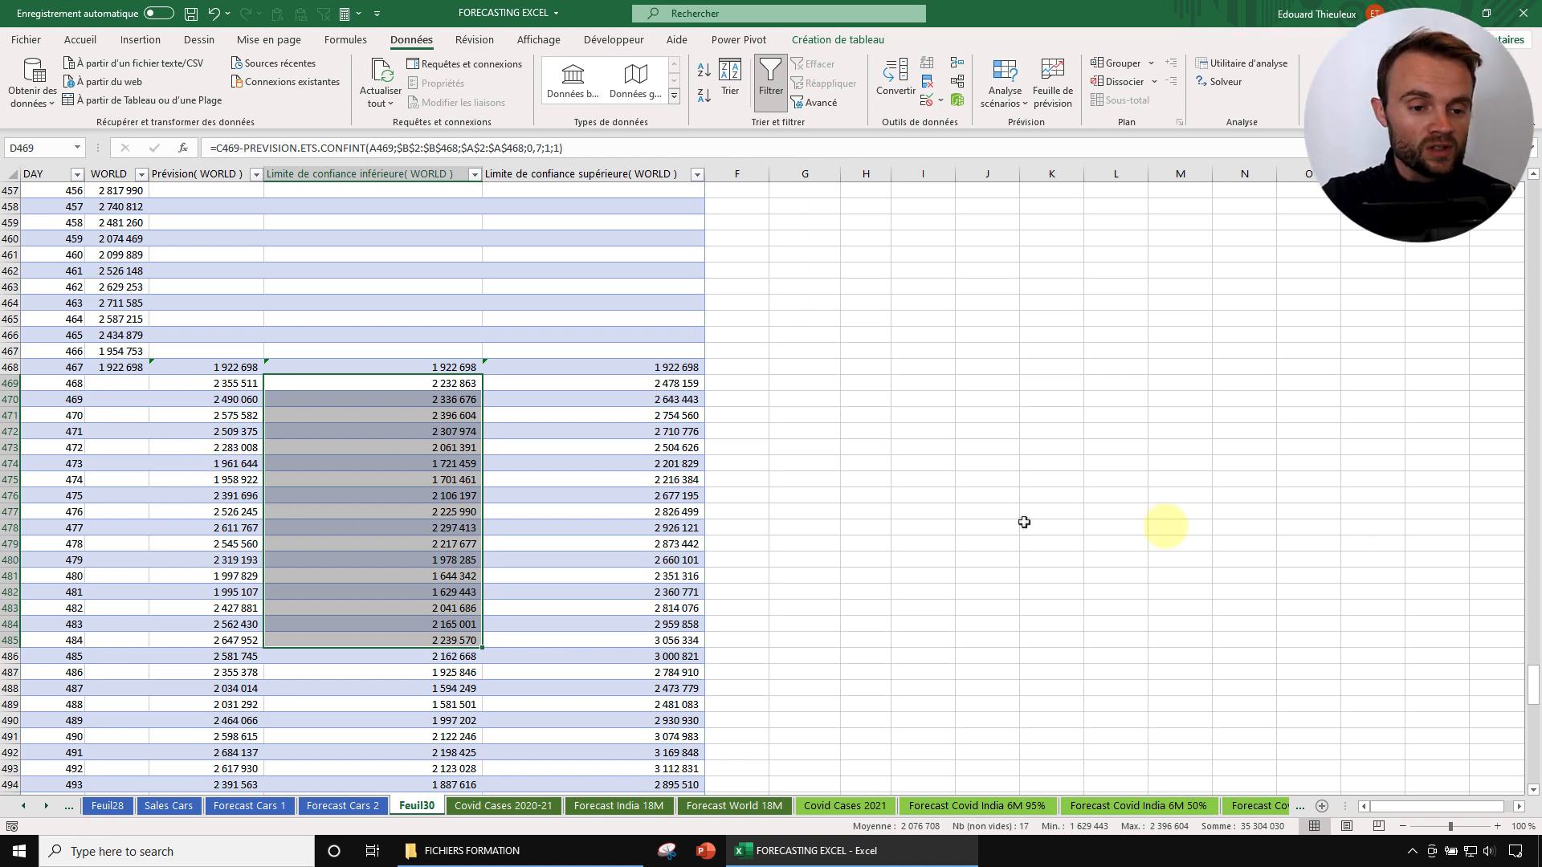
pyautogui.moveTo(1534, 697)
pyautogui.mouseDown()
pyautogui.moveTo(1525, 441)
pyautogui.moveTo(1514, 727)
pyautogui.moveTo(1514, 695)
pyautogui.mouseUp()
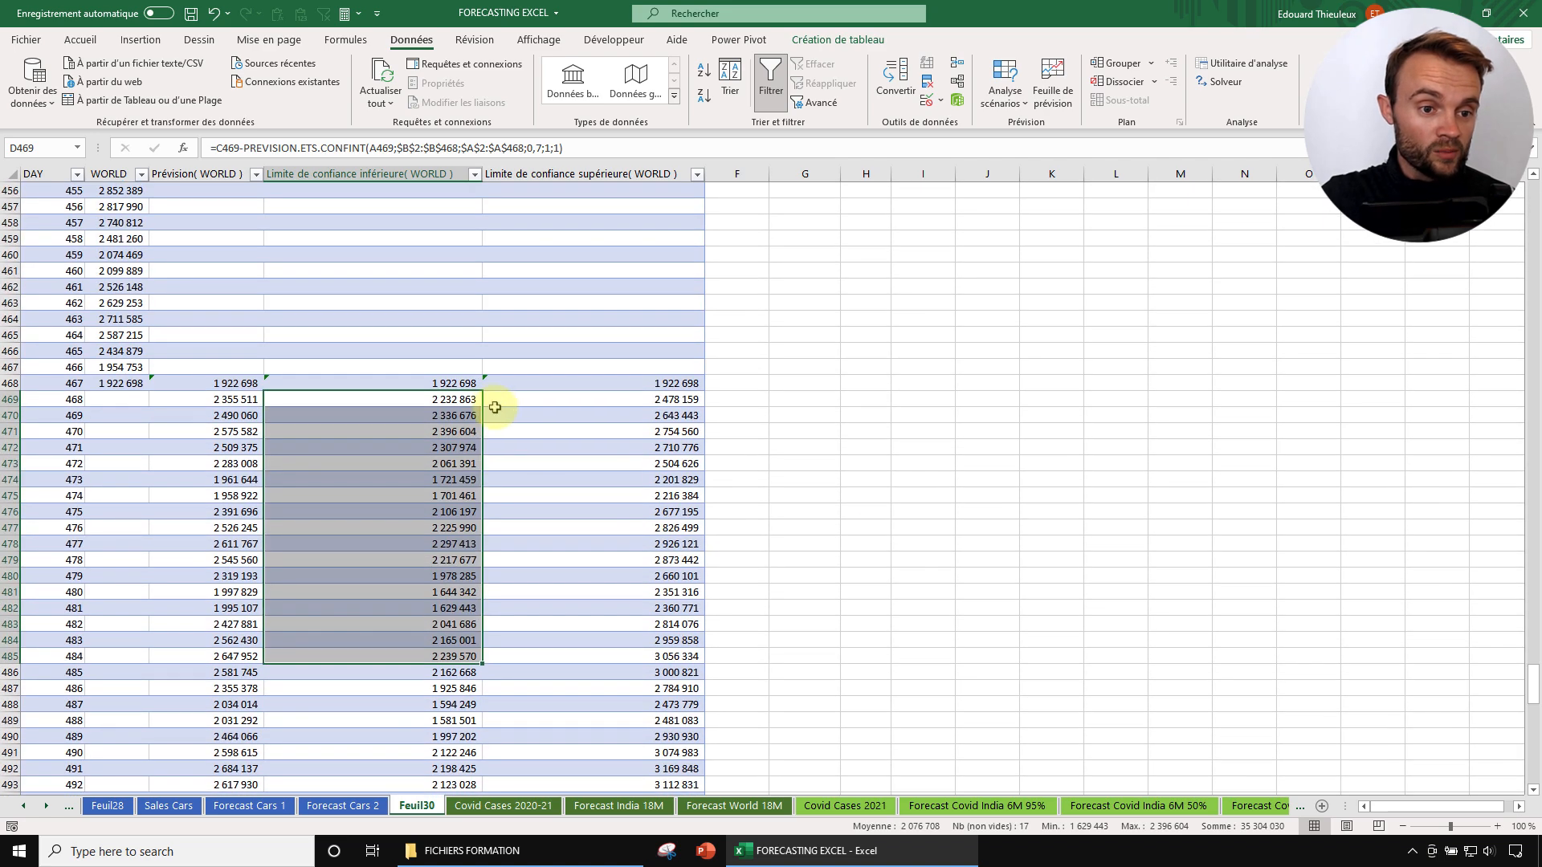
# Inspect the PREVISION.ETS formula and its arguments in cell C471 without changing it.
pyautogui.click(224, 431)
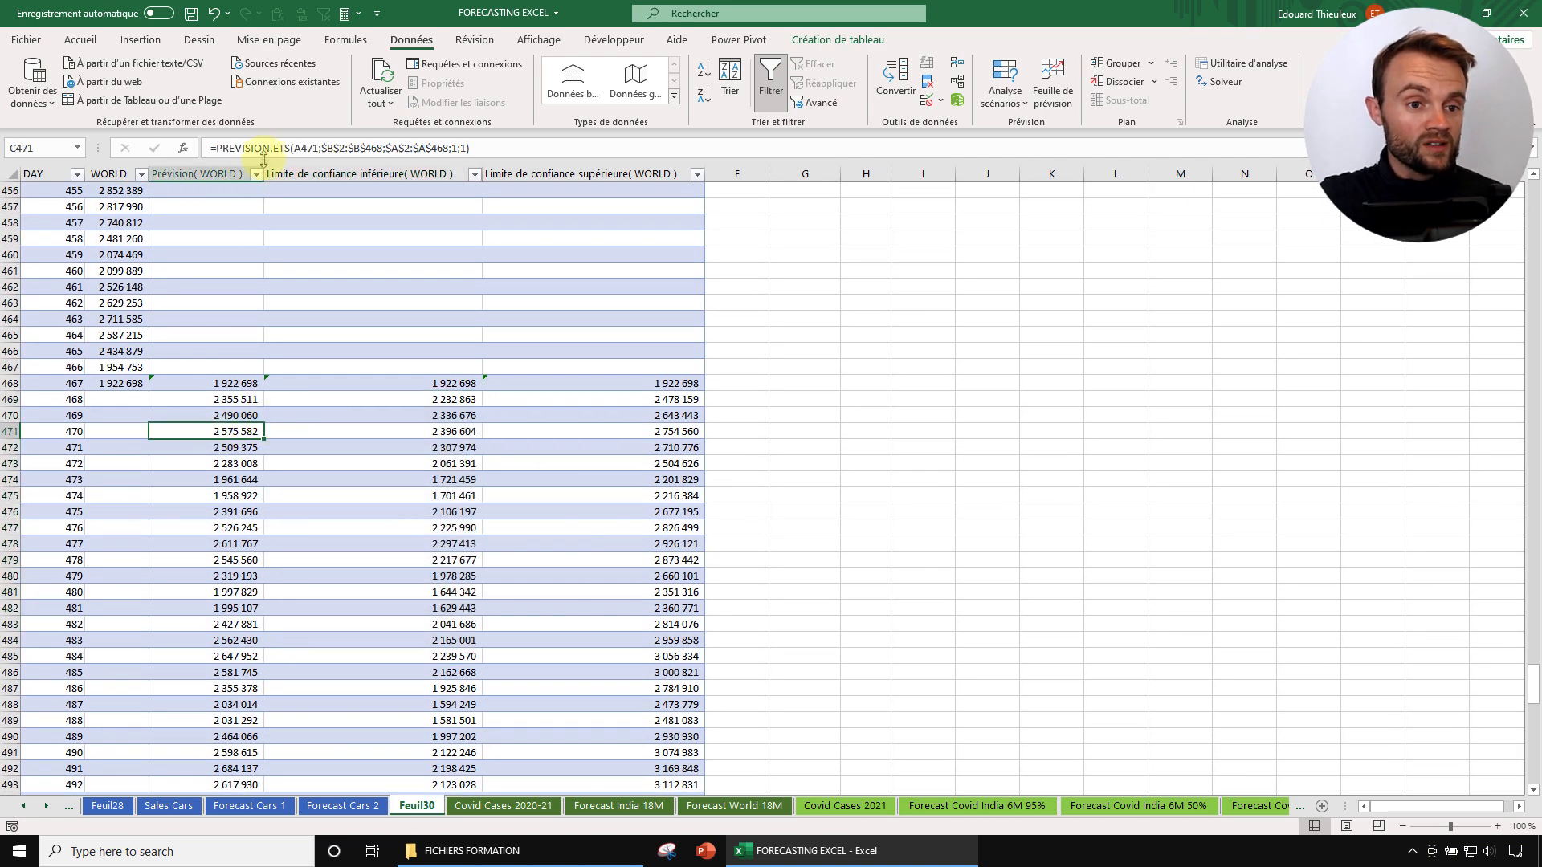
pyautogui.moveTo(215, 144); pyautogui.dragTo(272, 145)
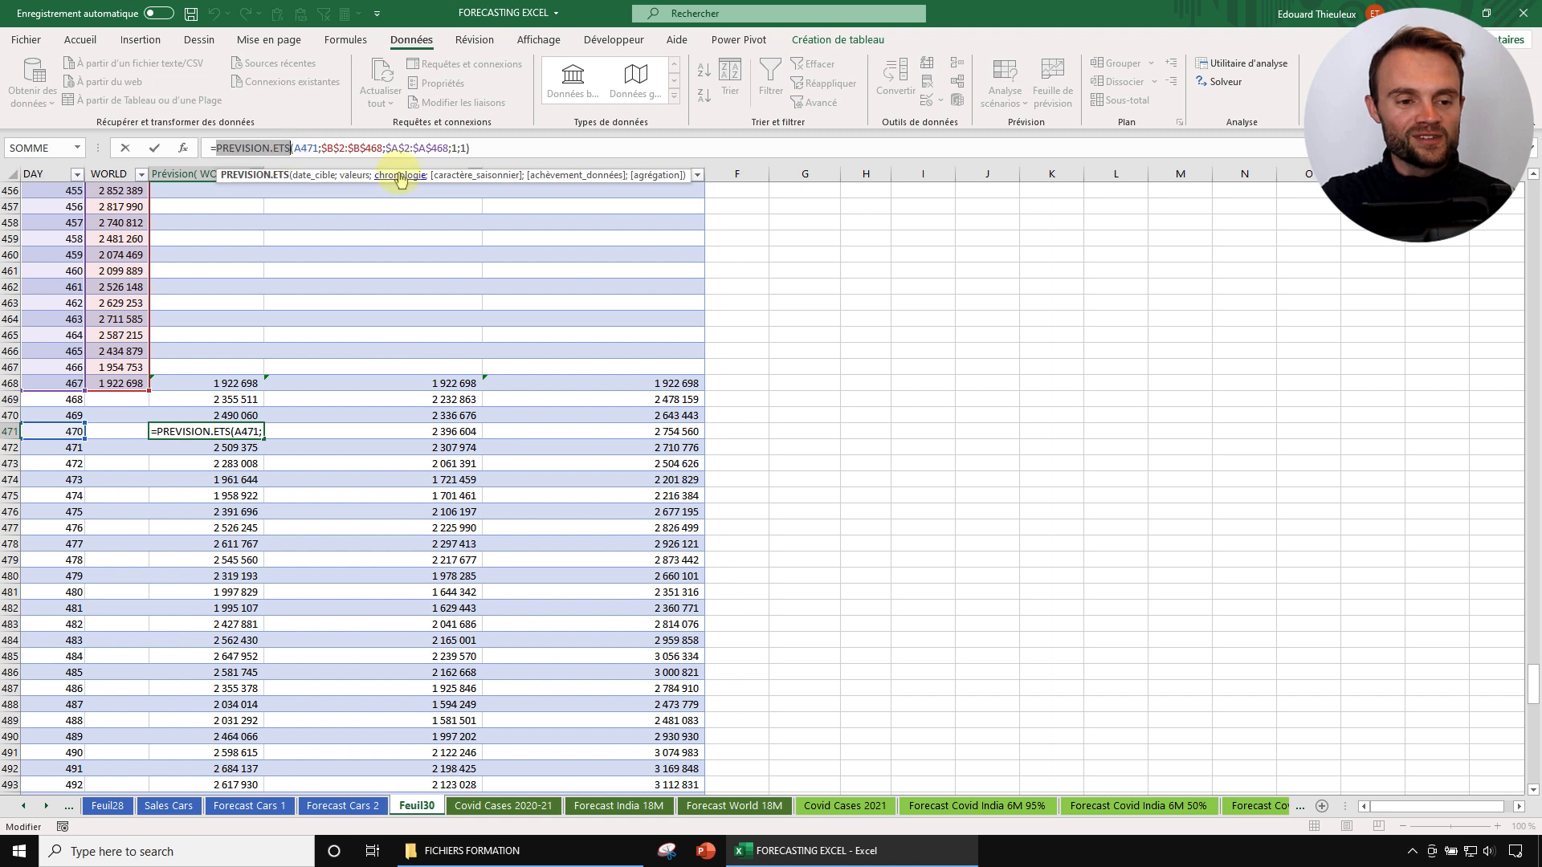
pyautogui.press('Escape')
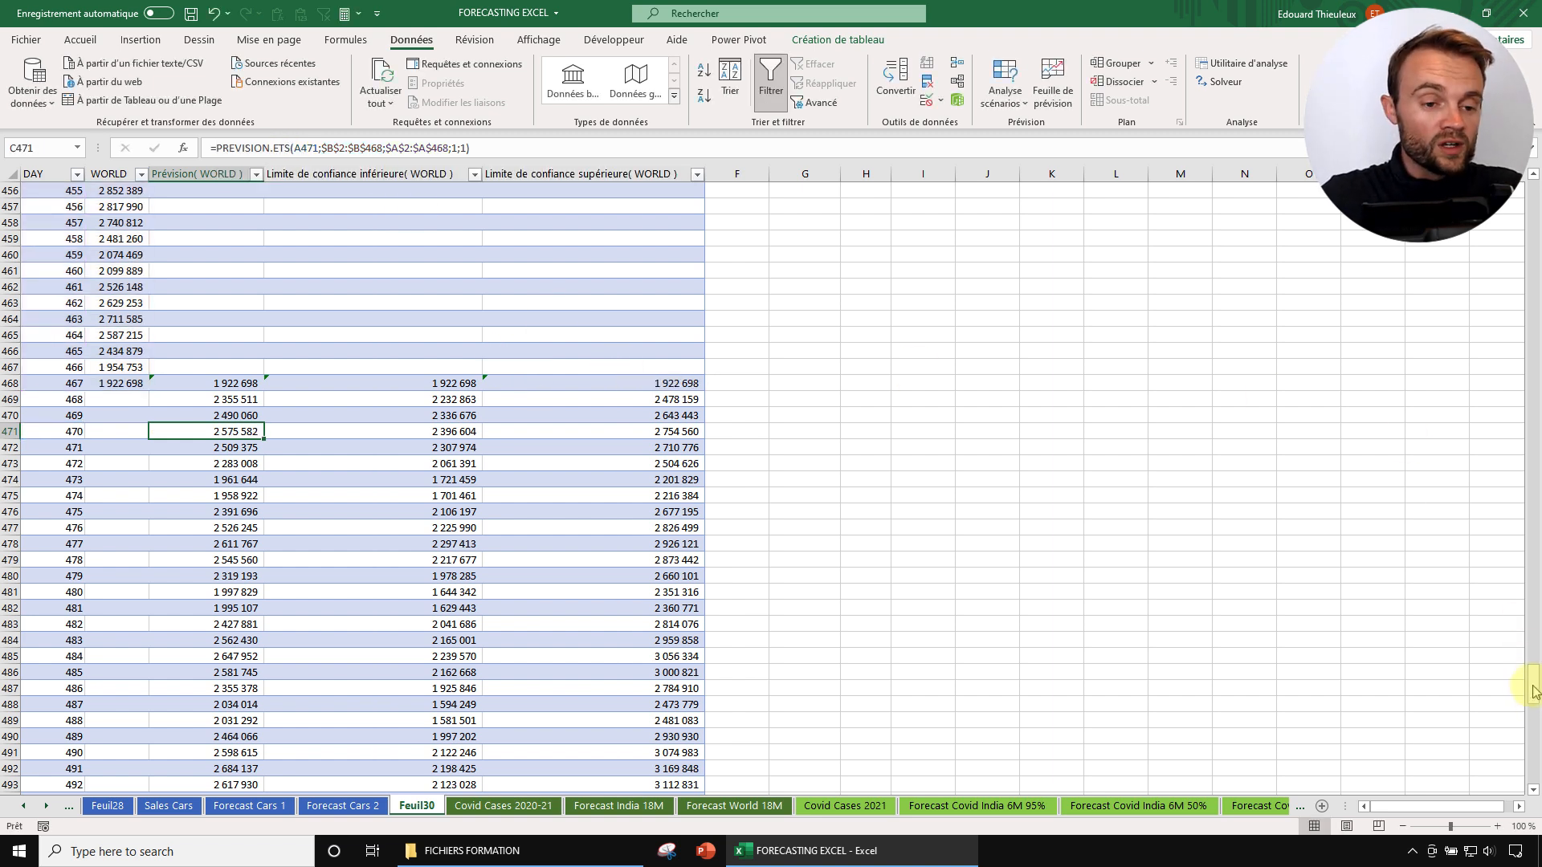
# Move the forecast chart over the empty forecast columns near the start of the table and enlarge it.
pyautogui.moveTo(1534, 691); pyautogui.dragTo(1533, 193)
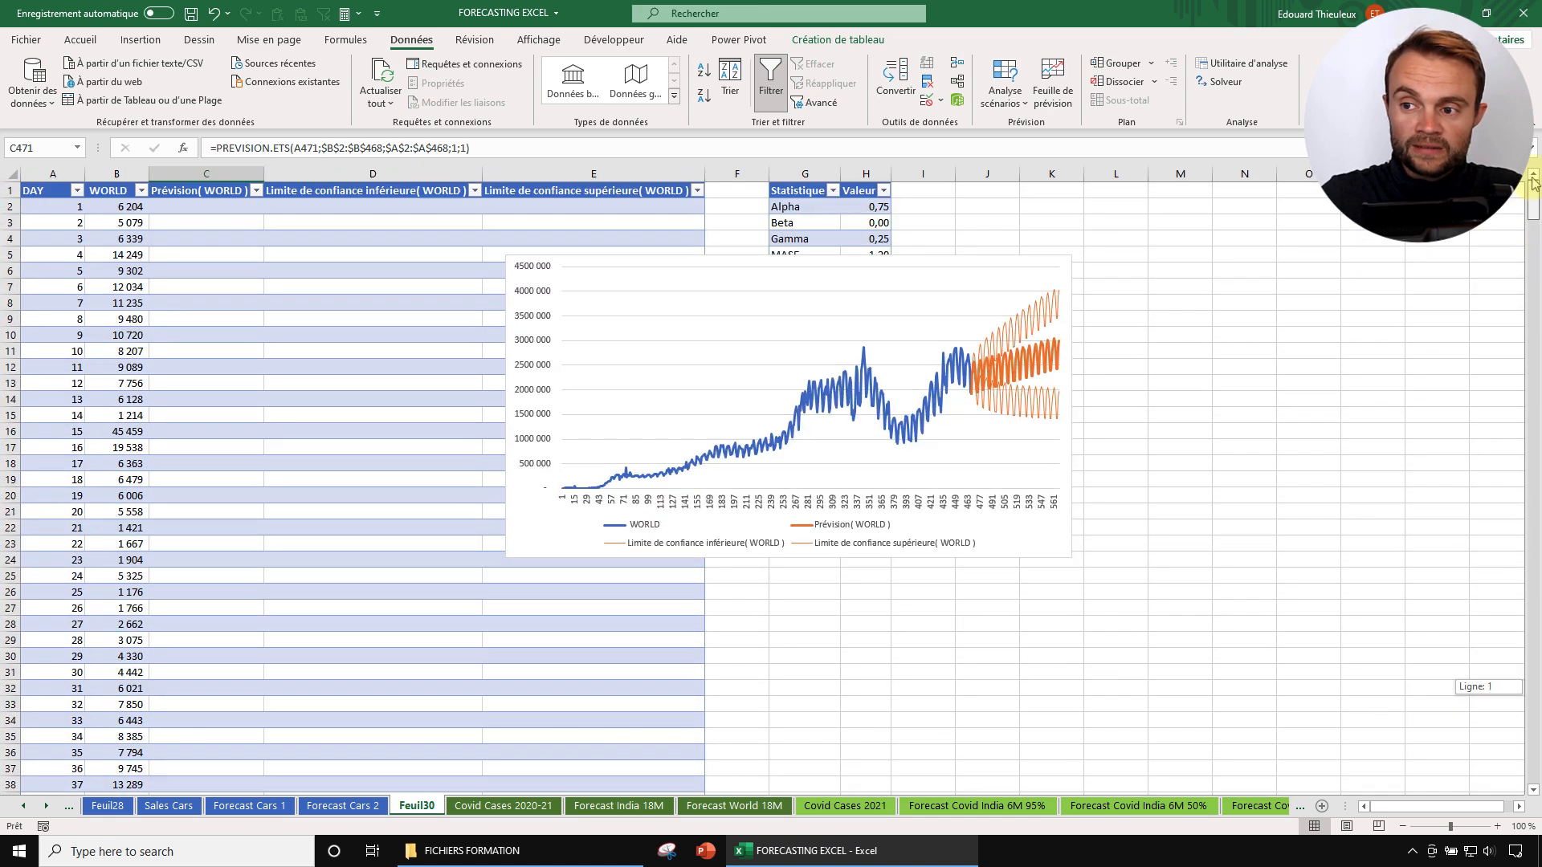
pyautogui.click(984, 257)
pyautogui.moveTo(985, 257); pyautogui.dragTo(789, 268)
pyautogui.click(725, 374)
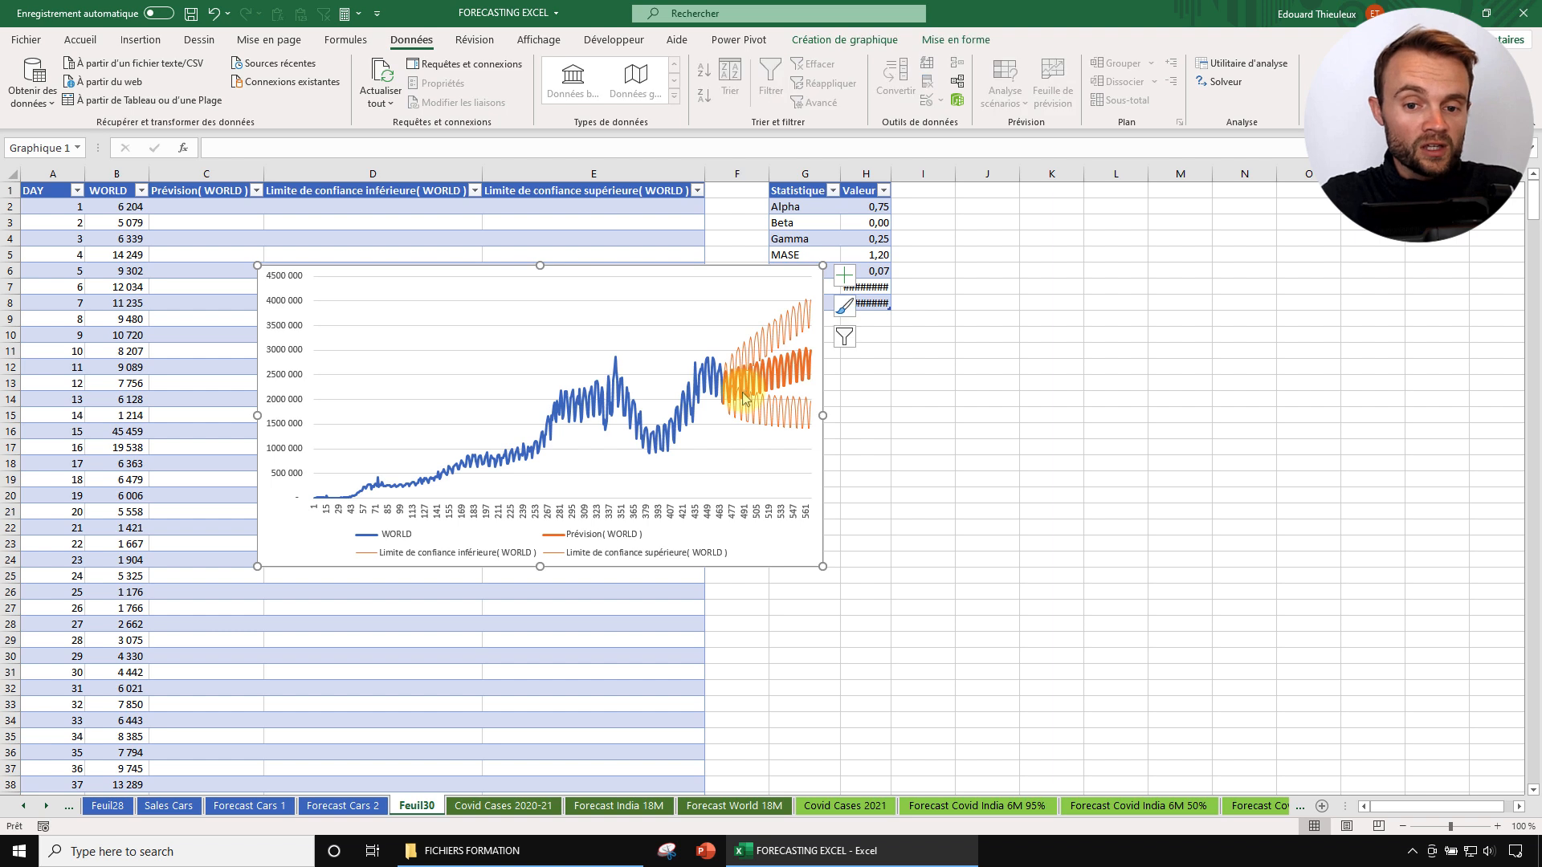
pyautogui.moveTo(823, 568); pyautogui.dragTo(867, 601)
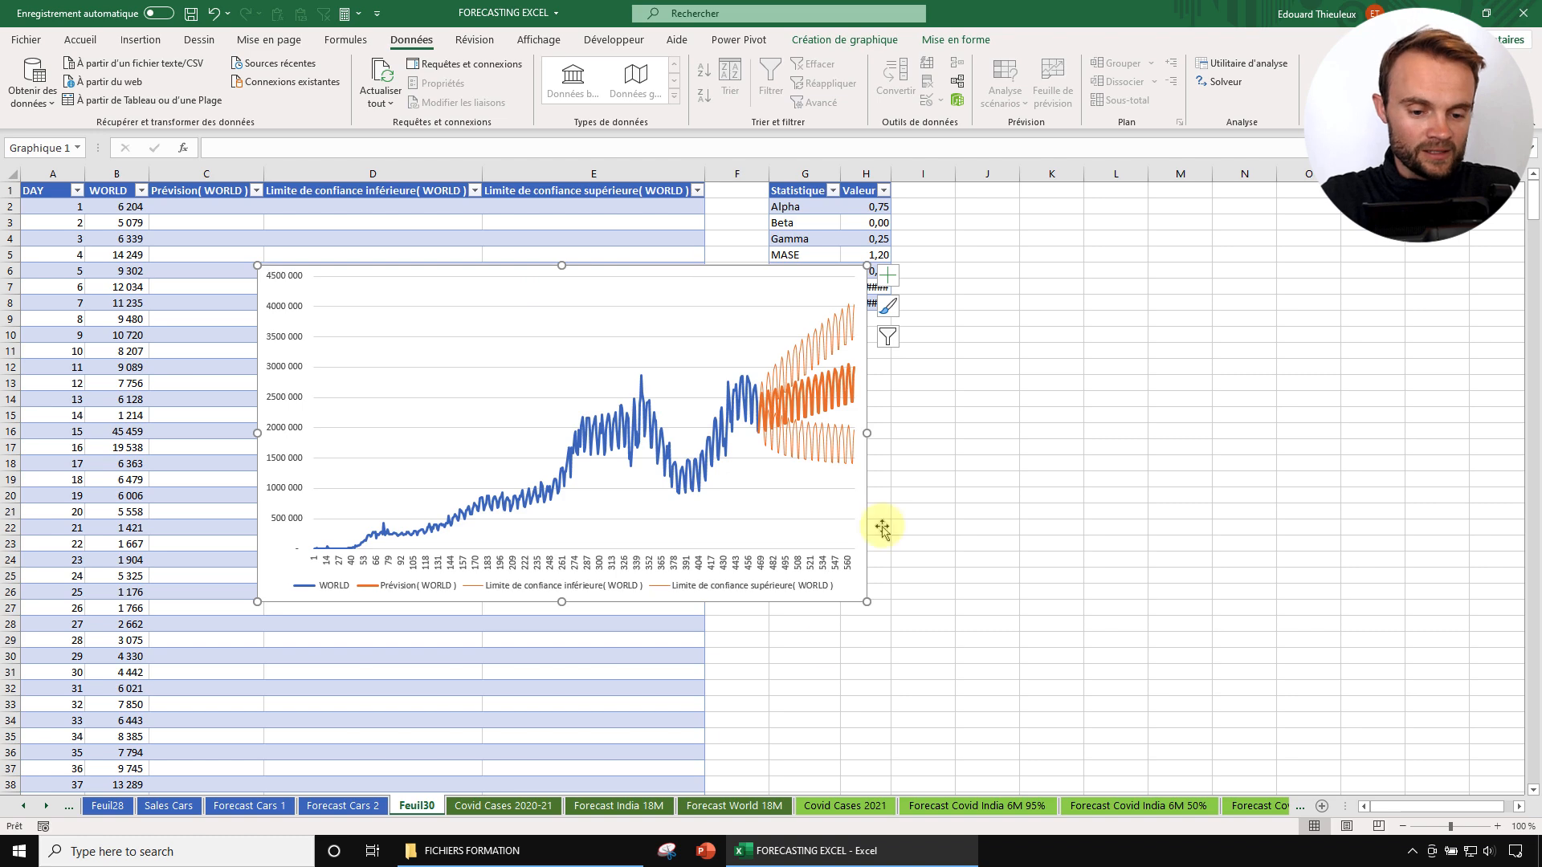
# Start a forecast sheet from the DAY and INDIA columns of the Covid Cases 2020-21 sheet.
pyautogui.click(503, 807)
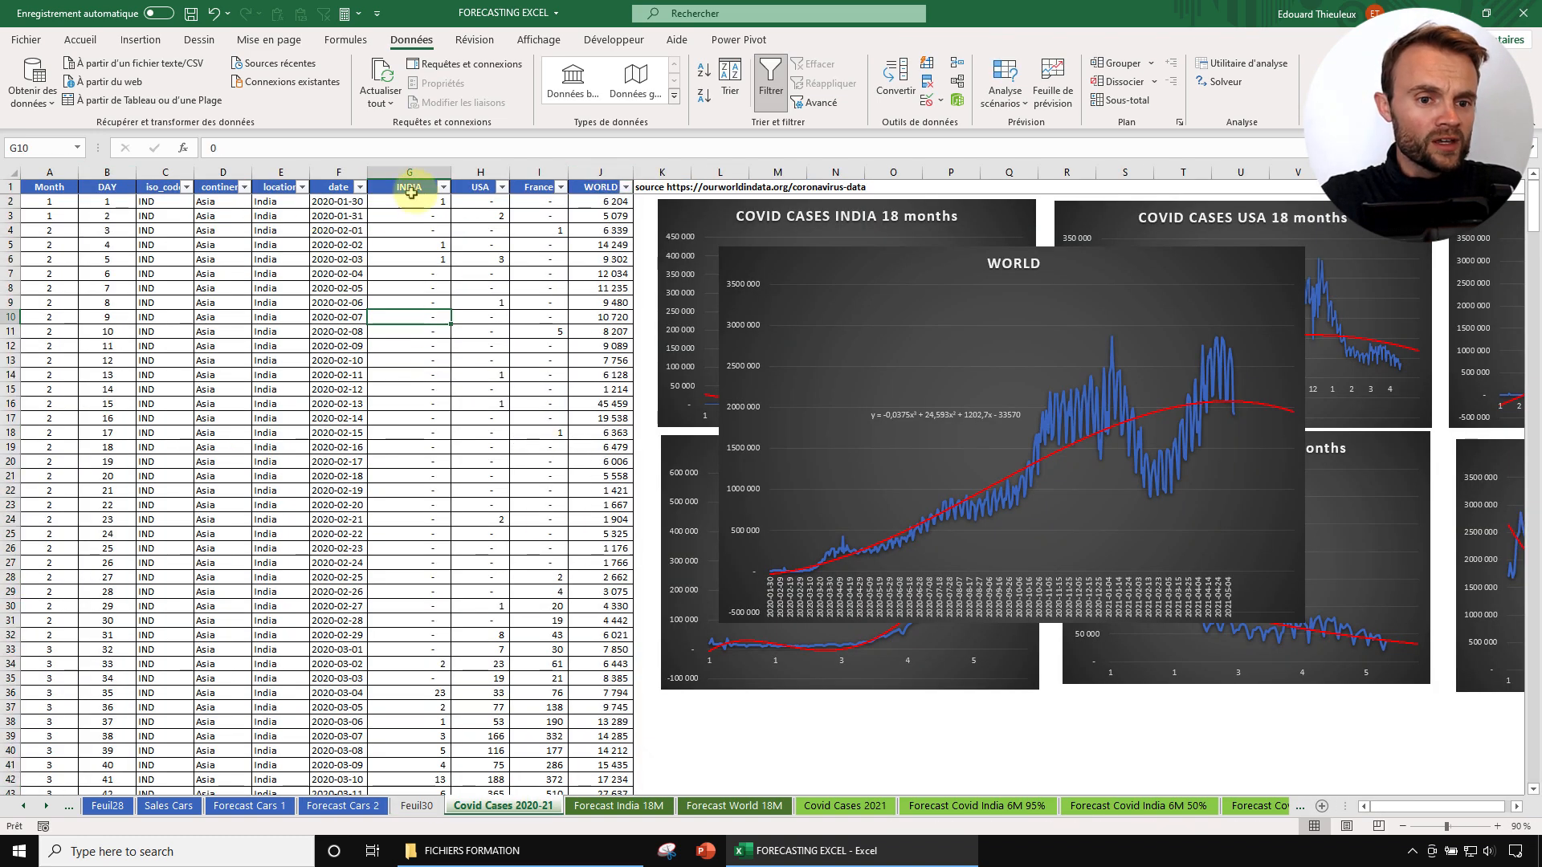
pyautogui.click(427, 171)
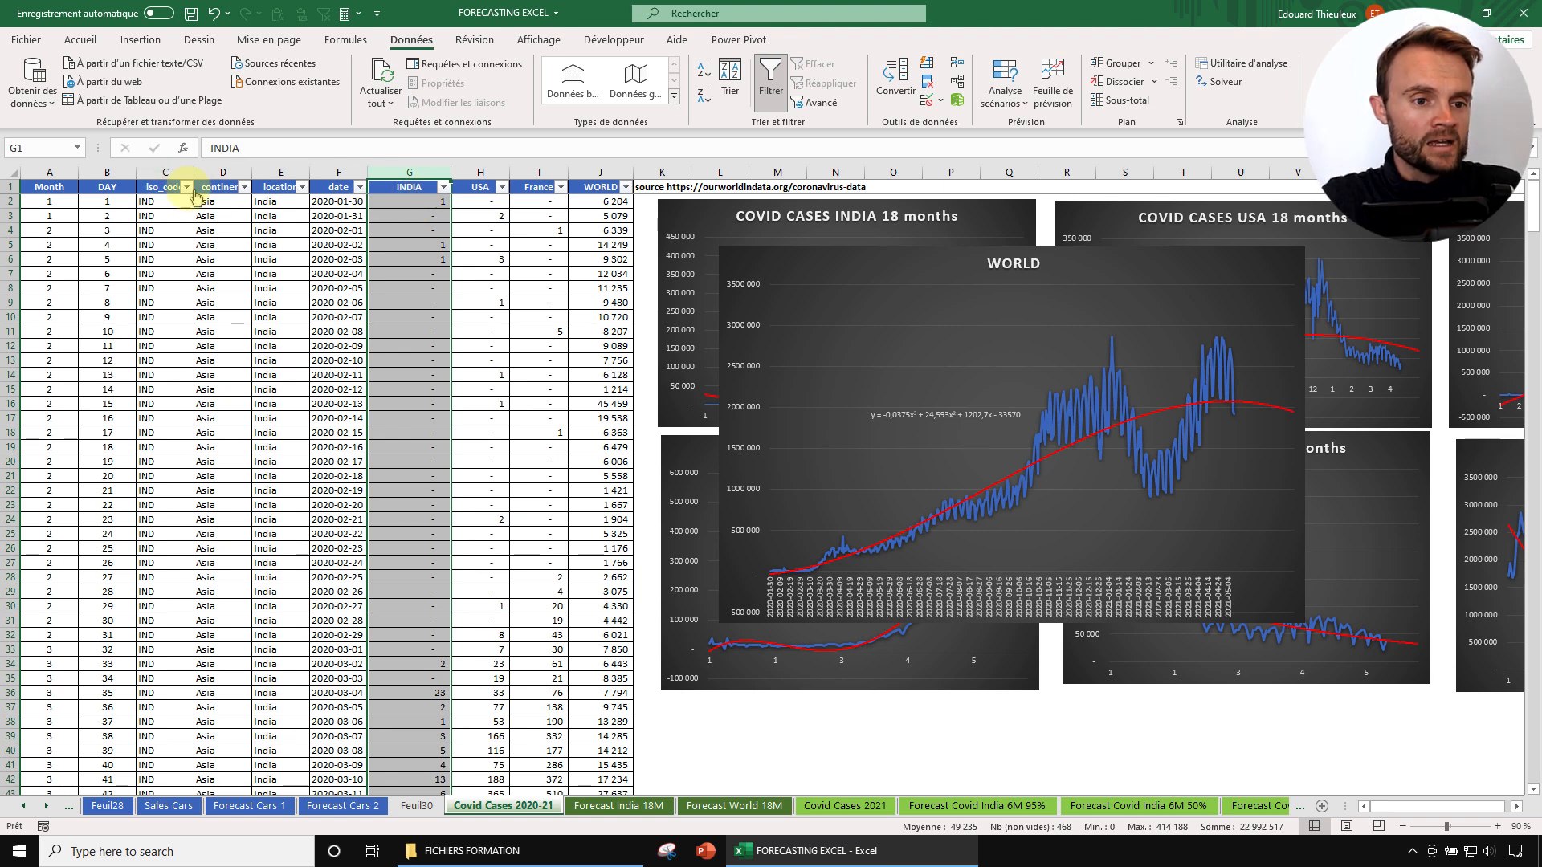
pyautogui.keyDown('ctrl'); pyautogui.click(120, 176); pyautogui.keyUp('ctrl')
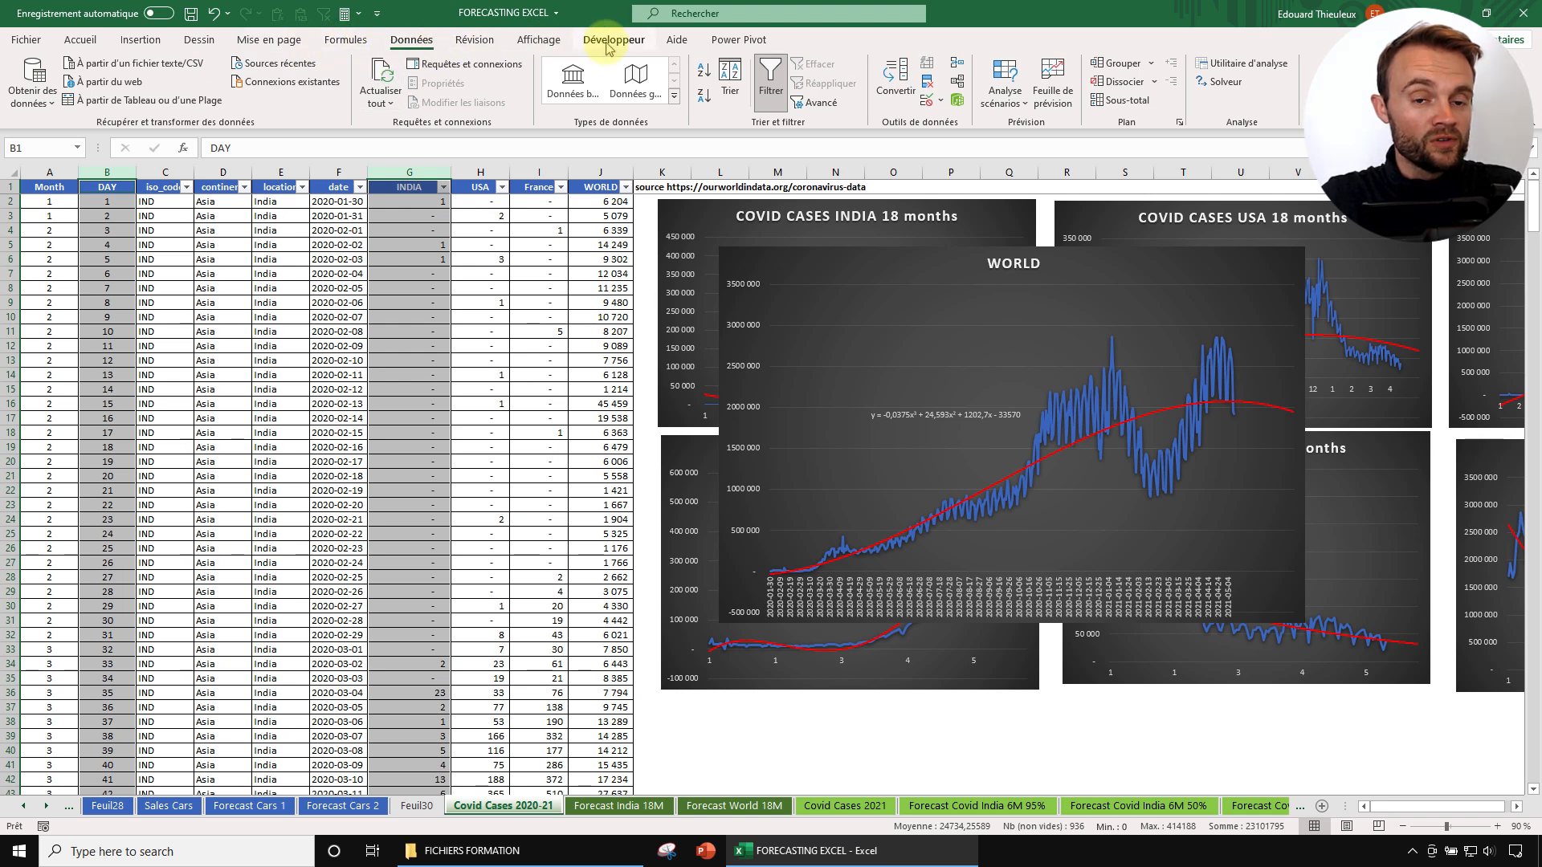
pyautogui.click(1052, 80)
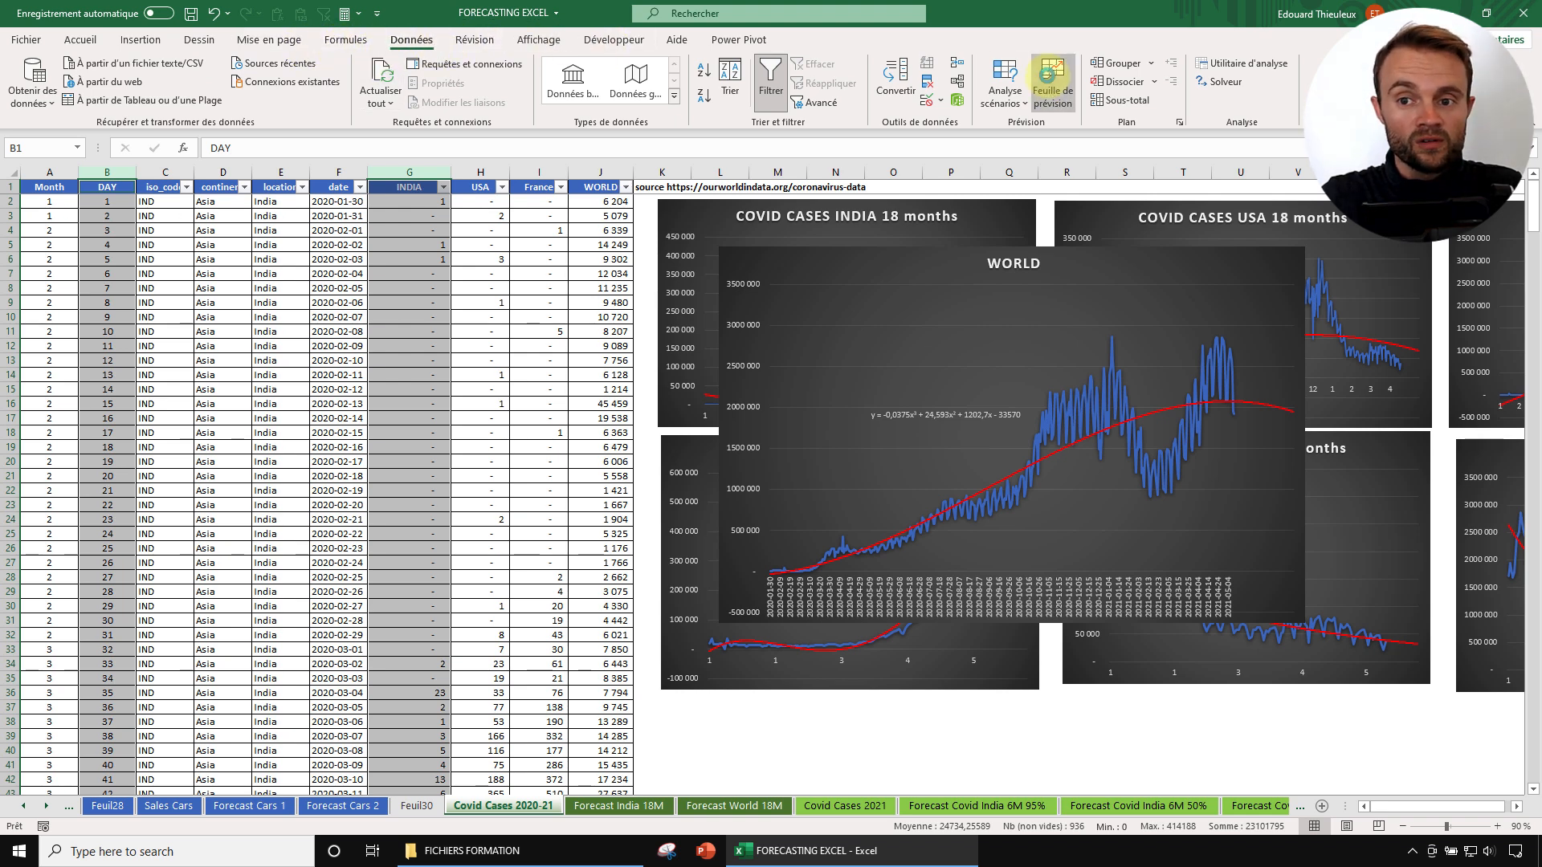
pyautogui.moveTo(697, 202); pyautogui.dragTo(767, 224)
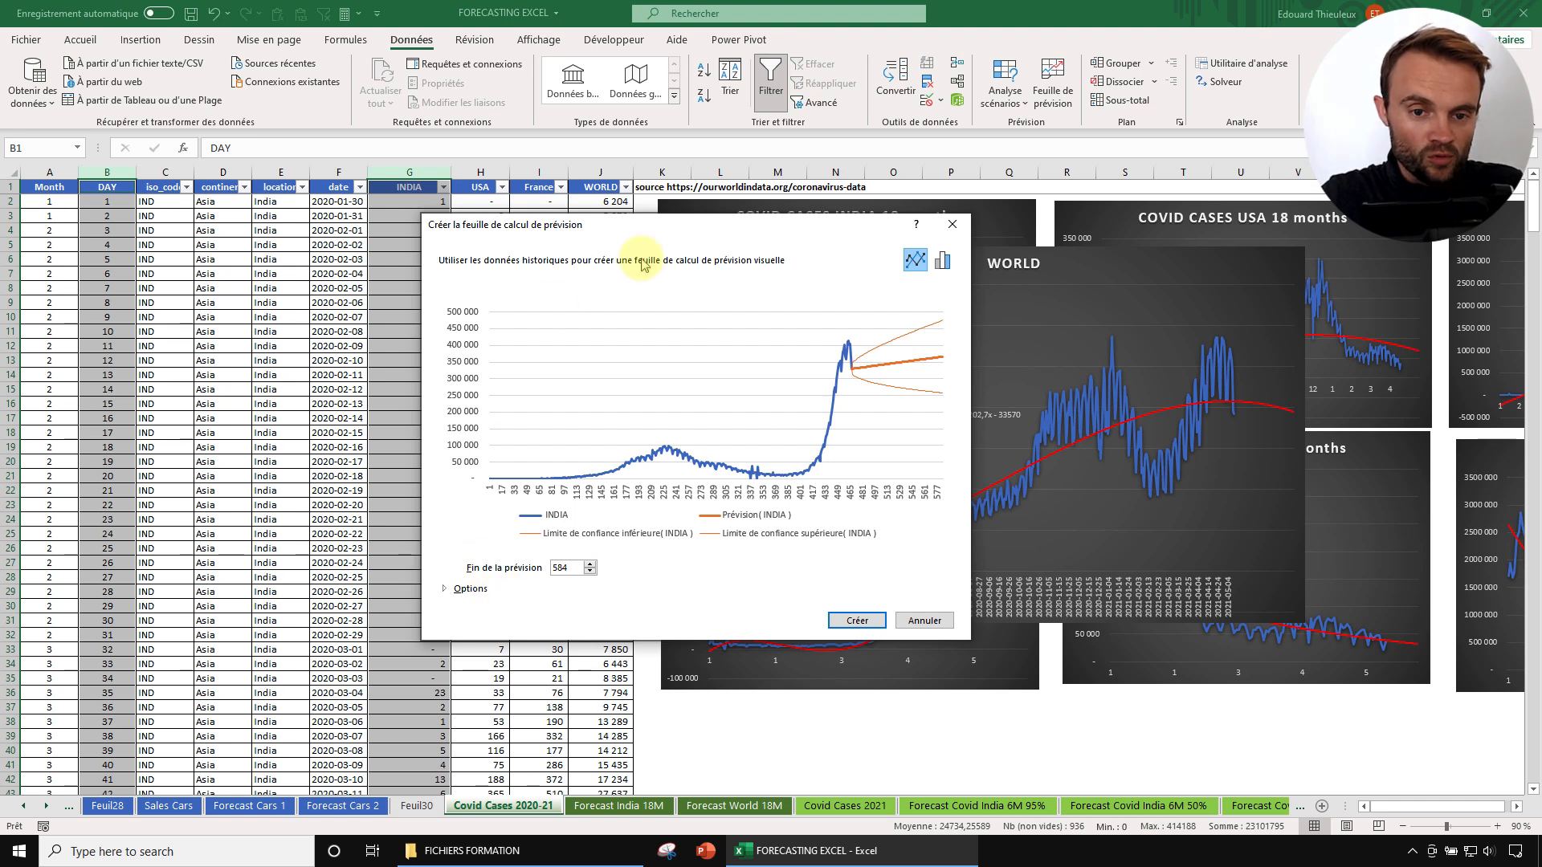
pyautogui.moveTo(643, 233); pyautogui.dragTo(625, 197)
# Expand the options of the INDIA forecast and set its end to 567.
pyautogui.click(451, 552)
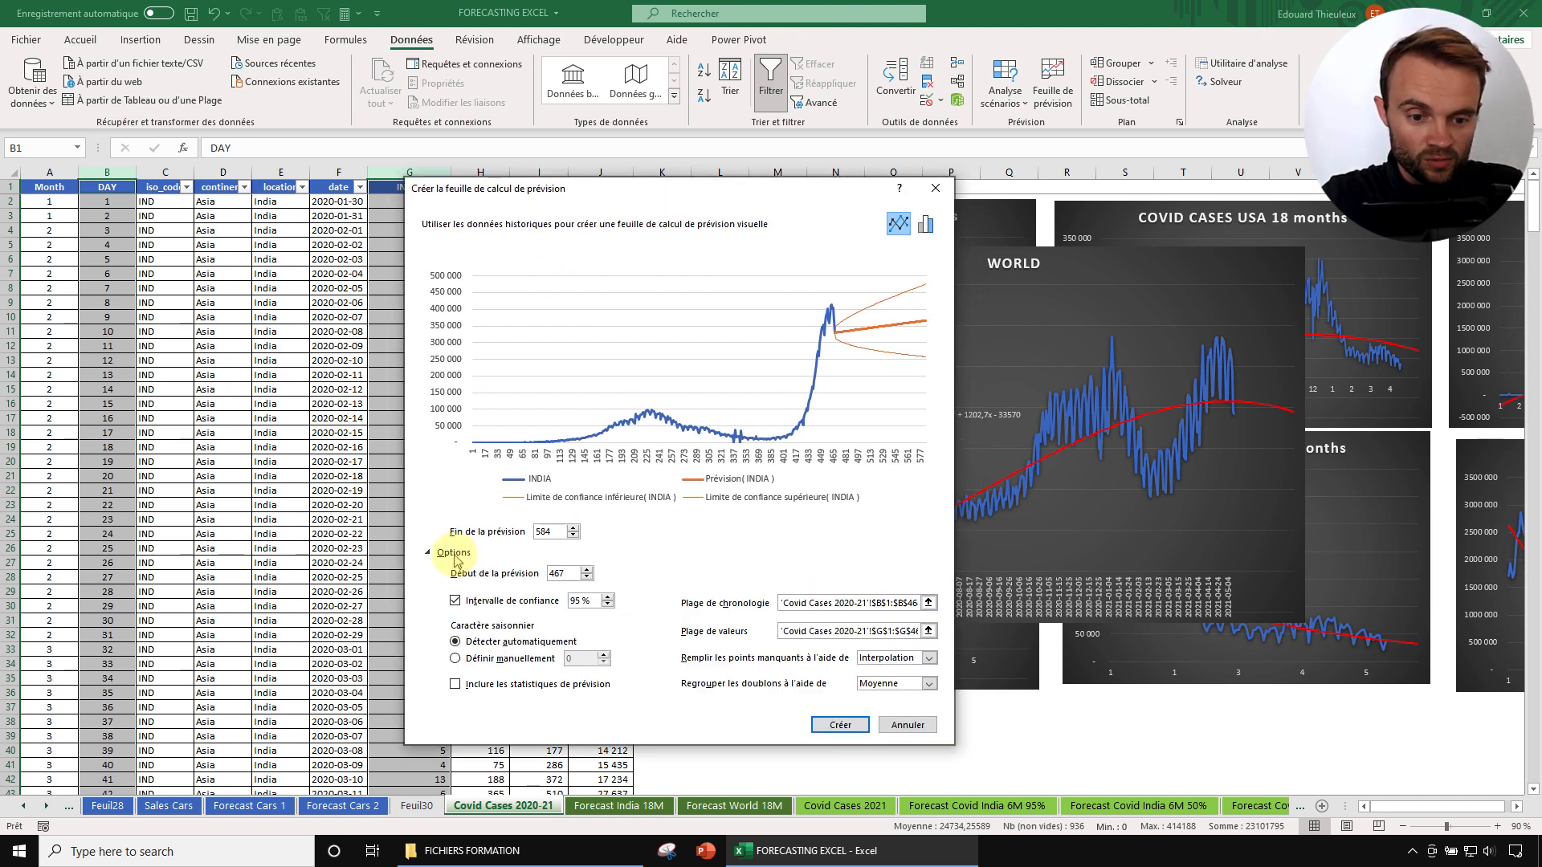
pyautogui.moveTo(774, 189); pyautogui.dragTo(719, 157)
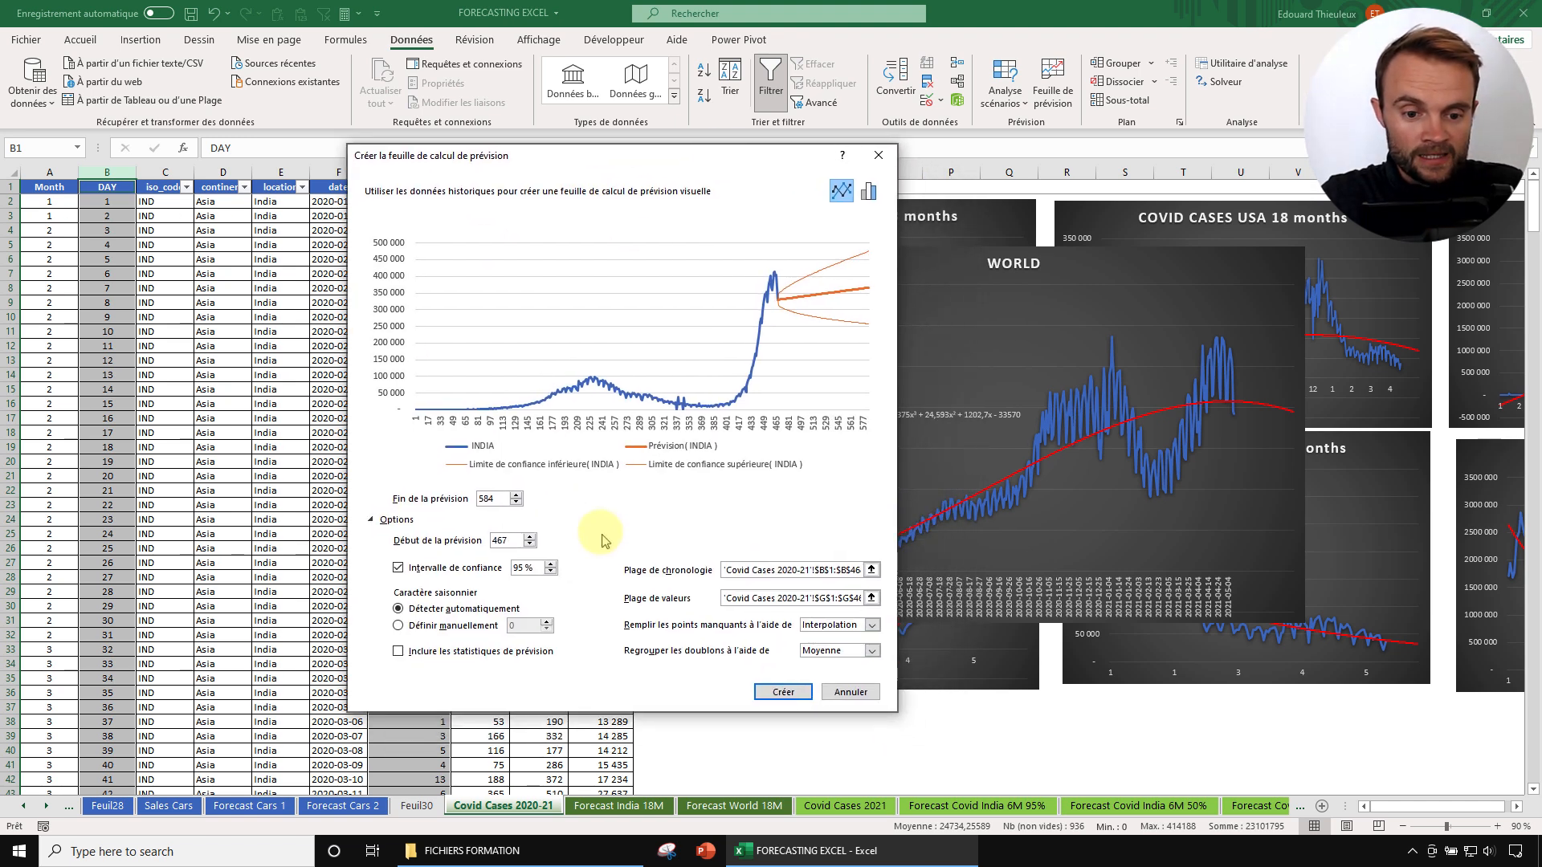
pyautogui.moveTo(509, 498); pyautogui.dragTo(462, 494)
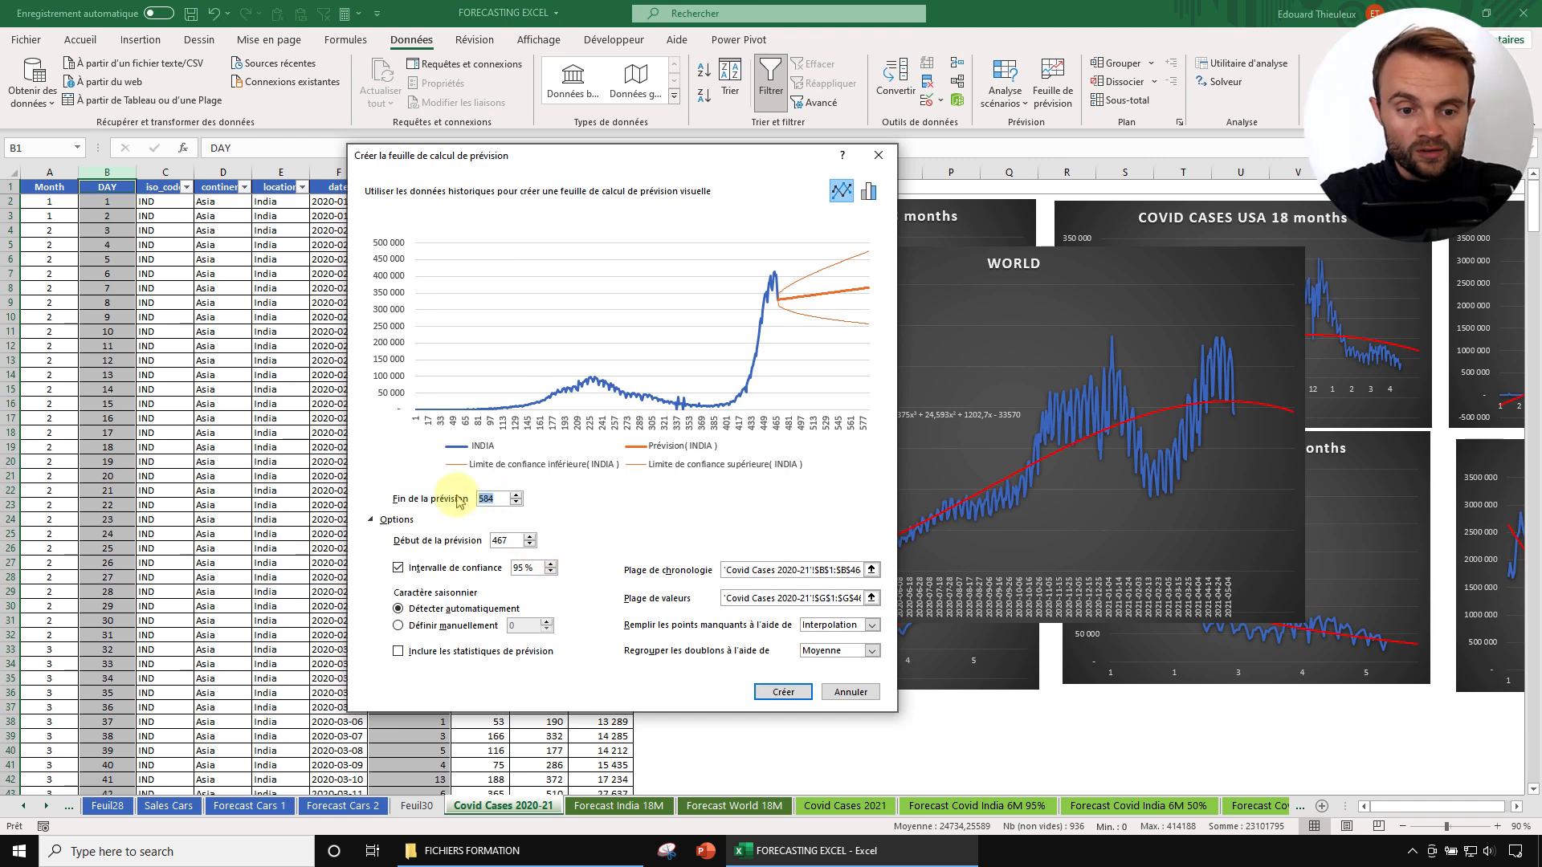
pyautogui.write('567')
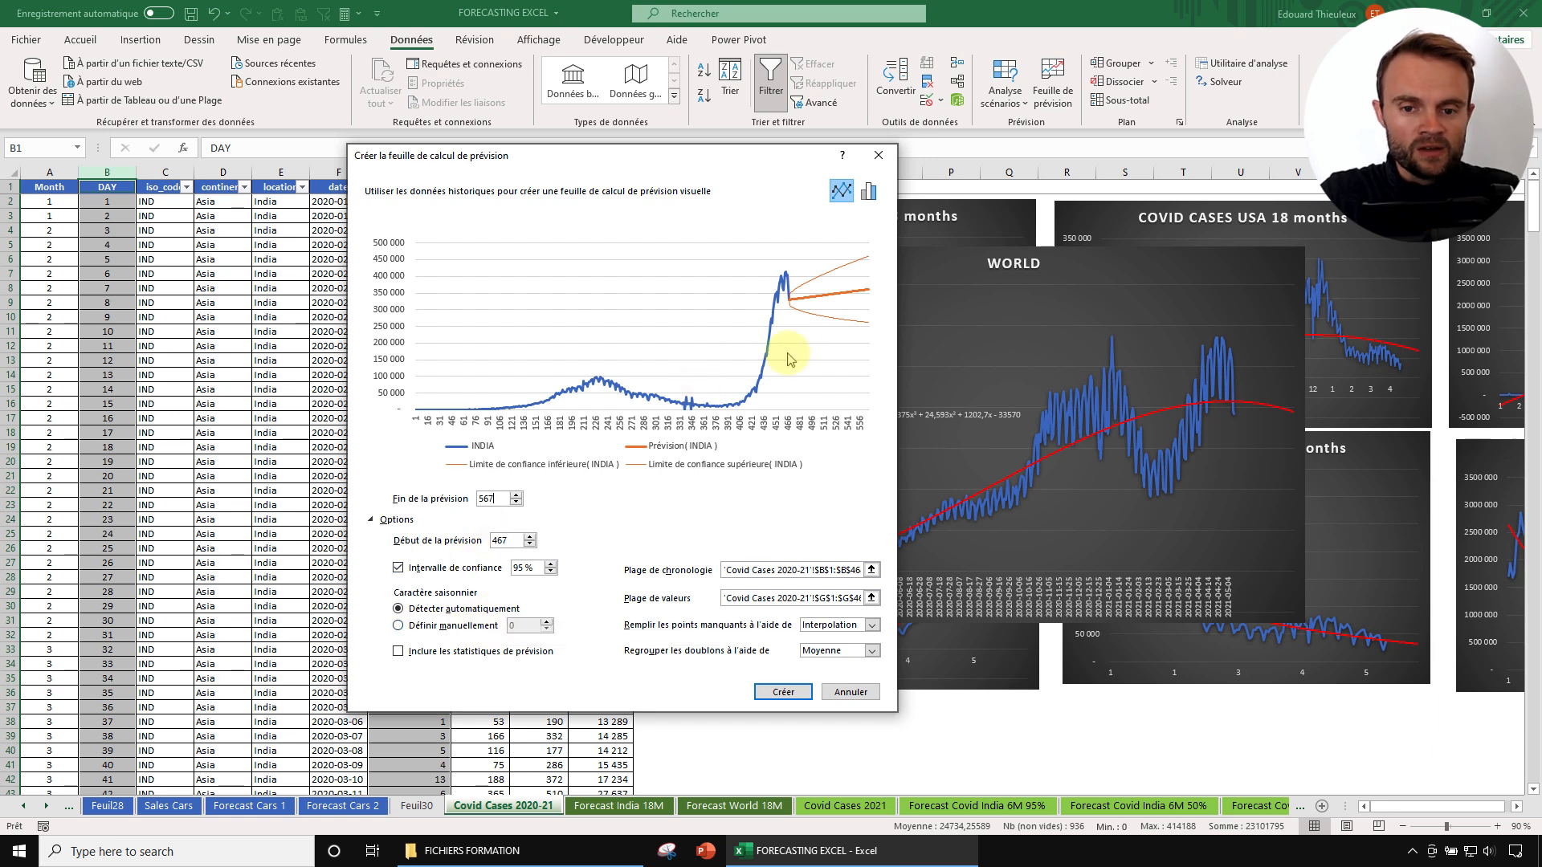
# Preview the INDIA forecast with a manual seasonality of 7 and cancel the forecast sheet.
pyautogui.click(410, 631)
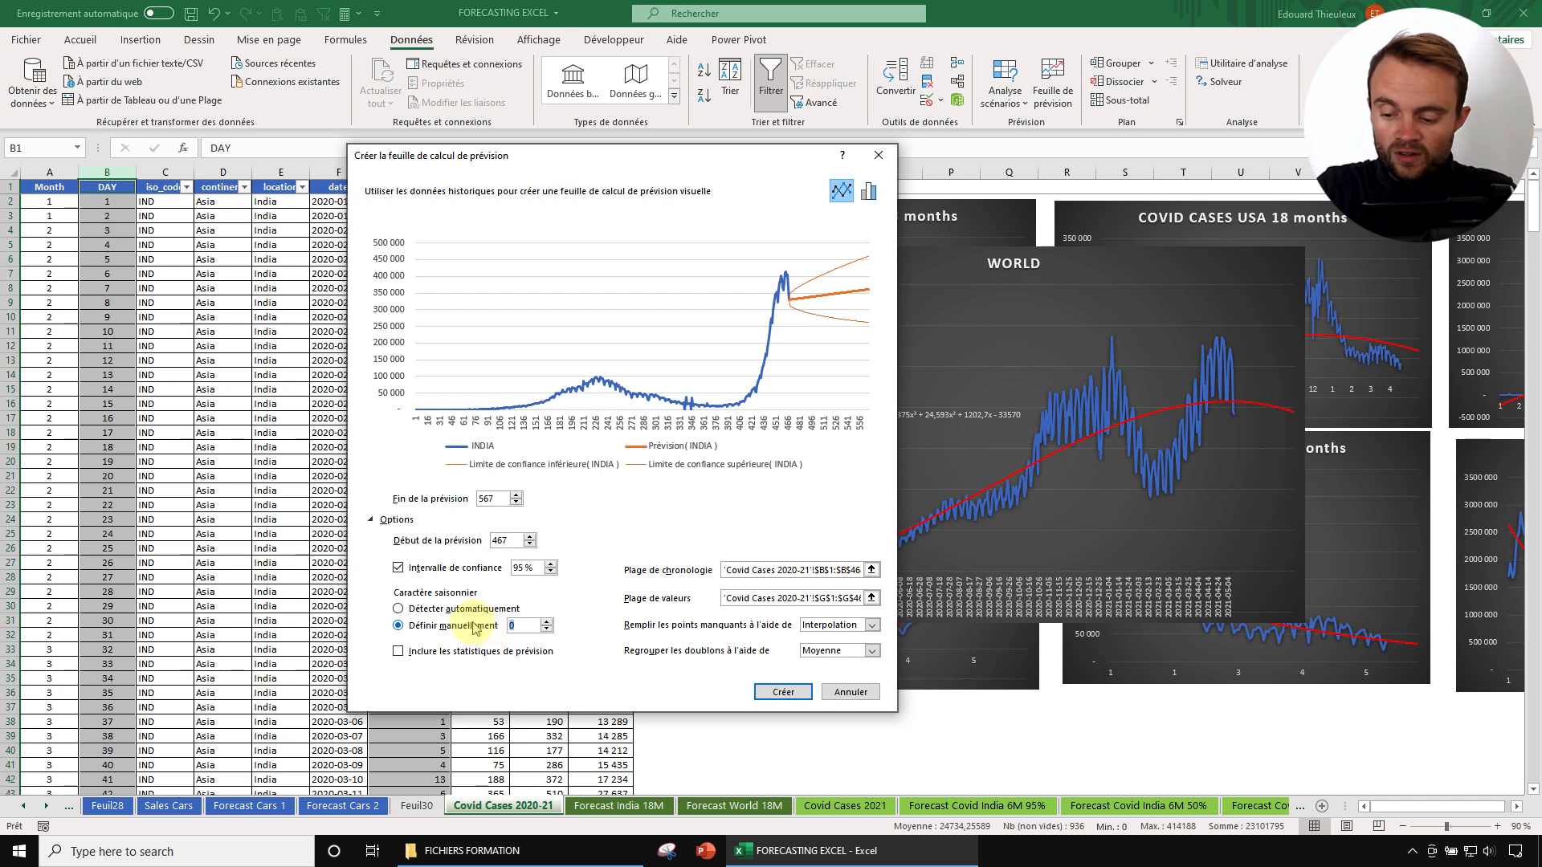
pyautogui.write('7')
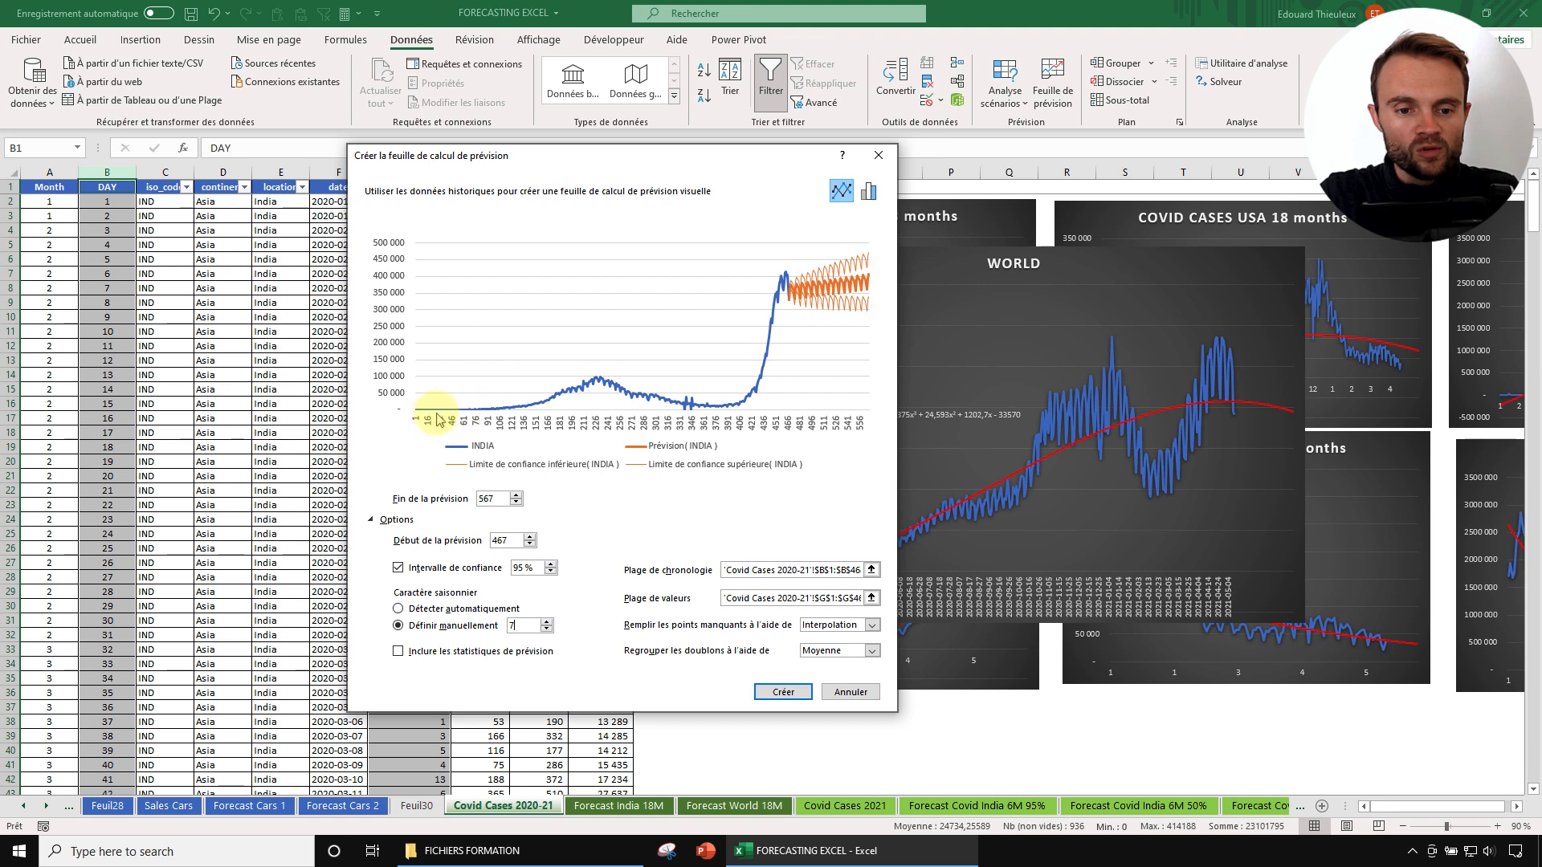
pyautogui.moveTo(763, 155); pyautogui.dragTo(699, 150)
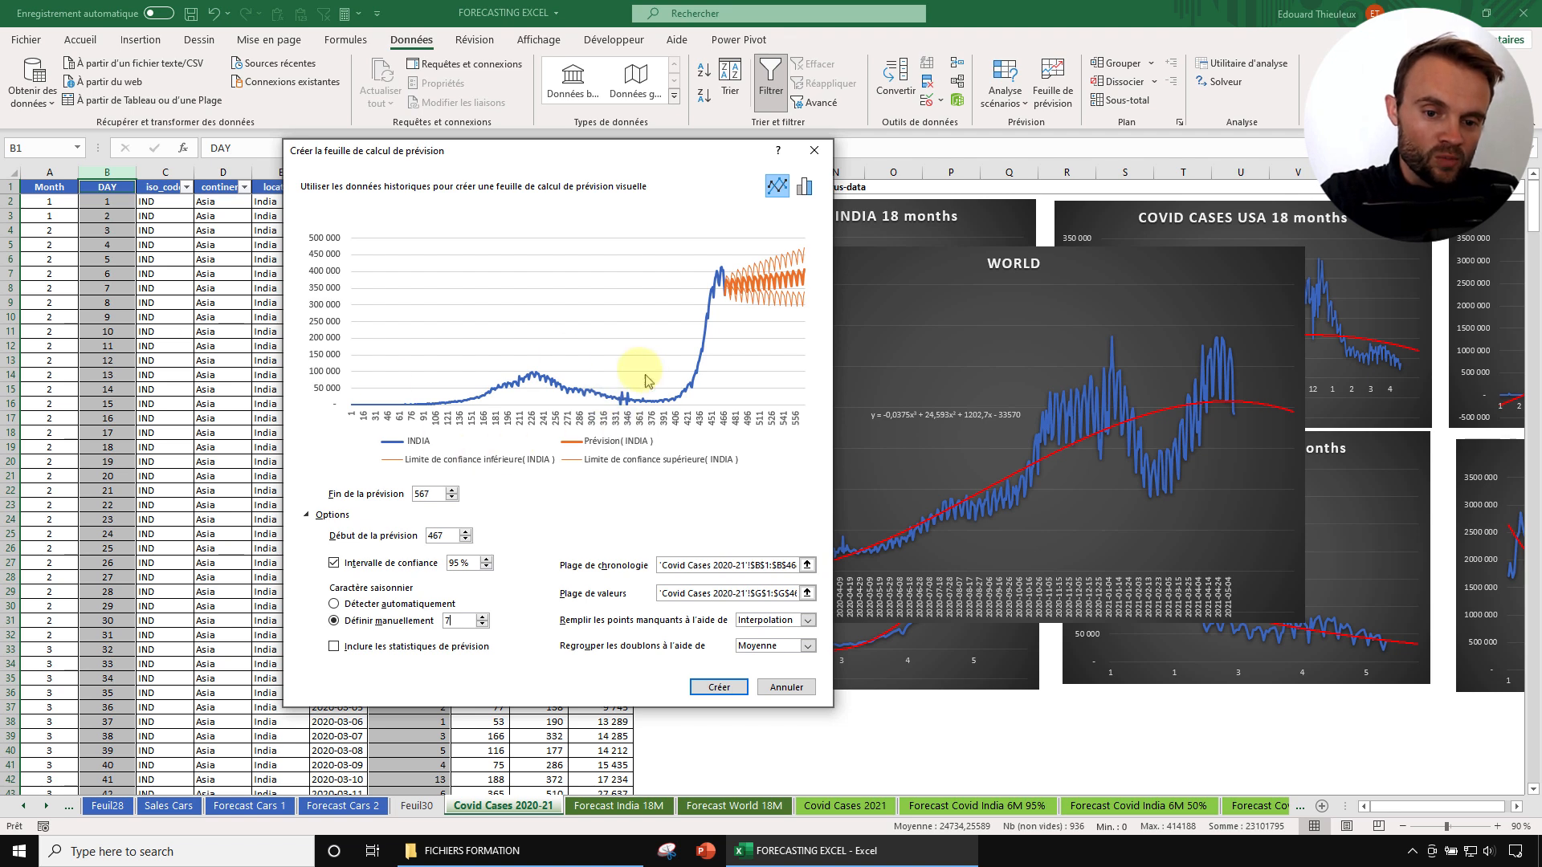
pyautogui.click(787, 688)
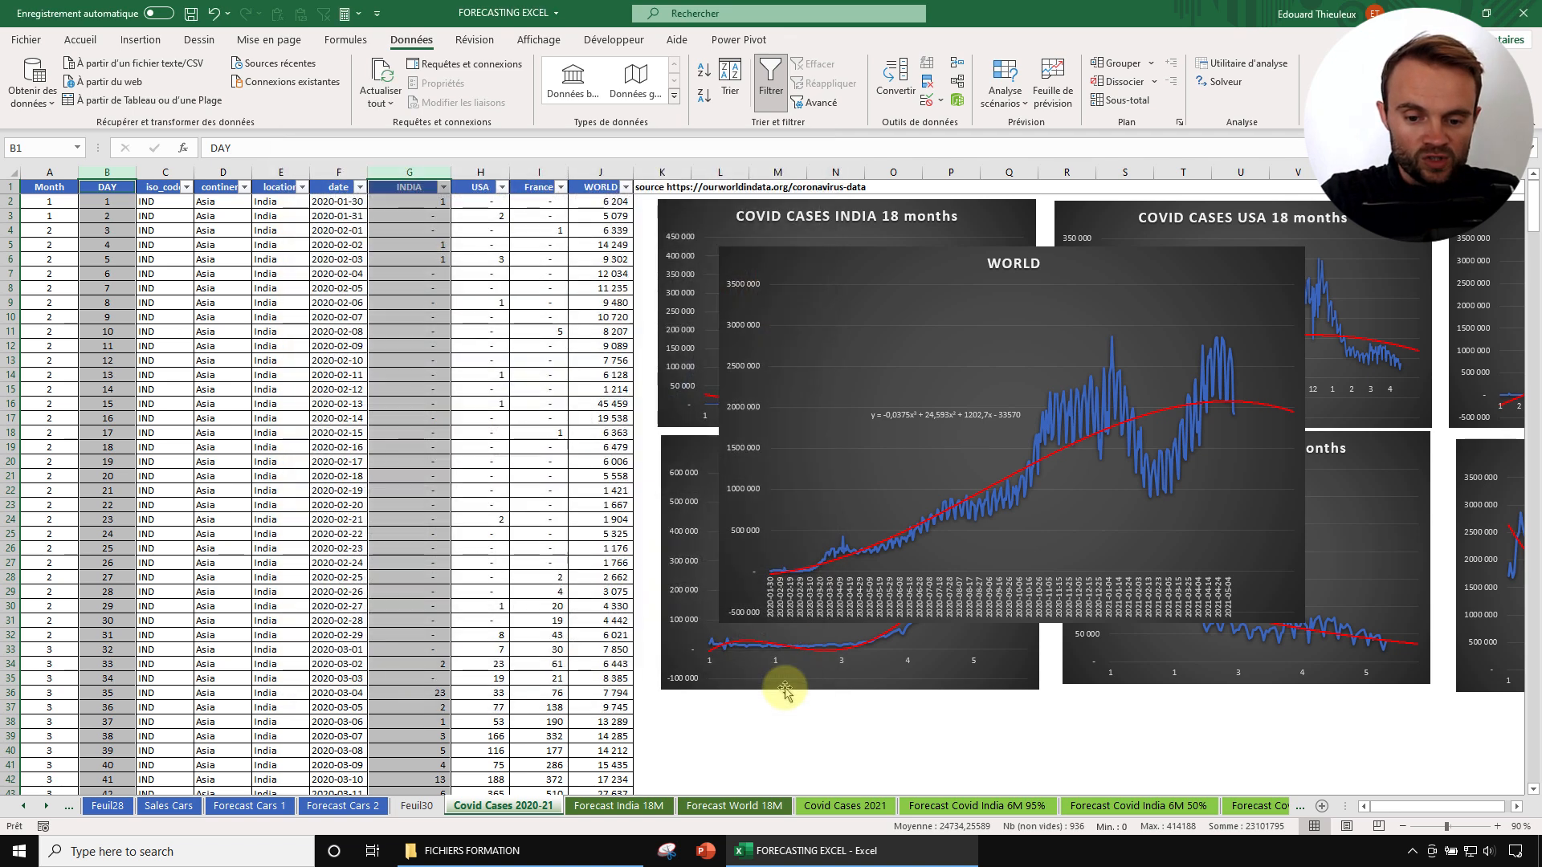
# Open the Covid Cases 2021 sheet and check the daily dates starting from 2021-01-01.
pyautogui.click(845, 808)
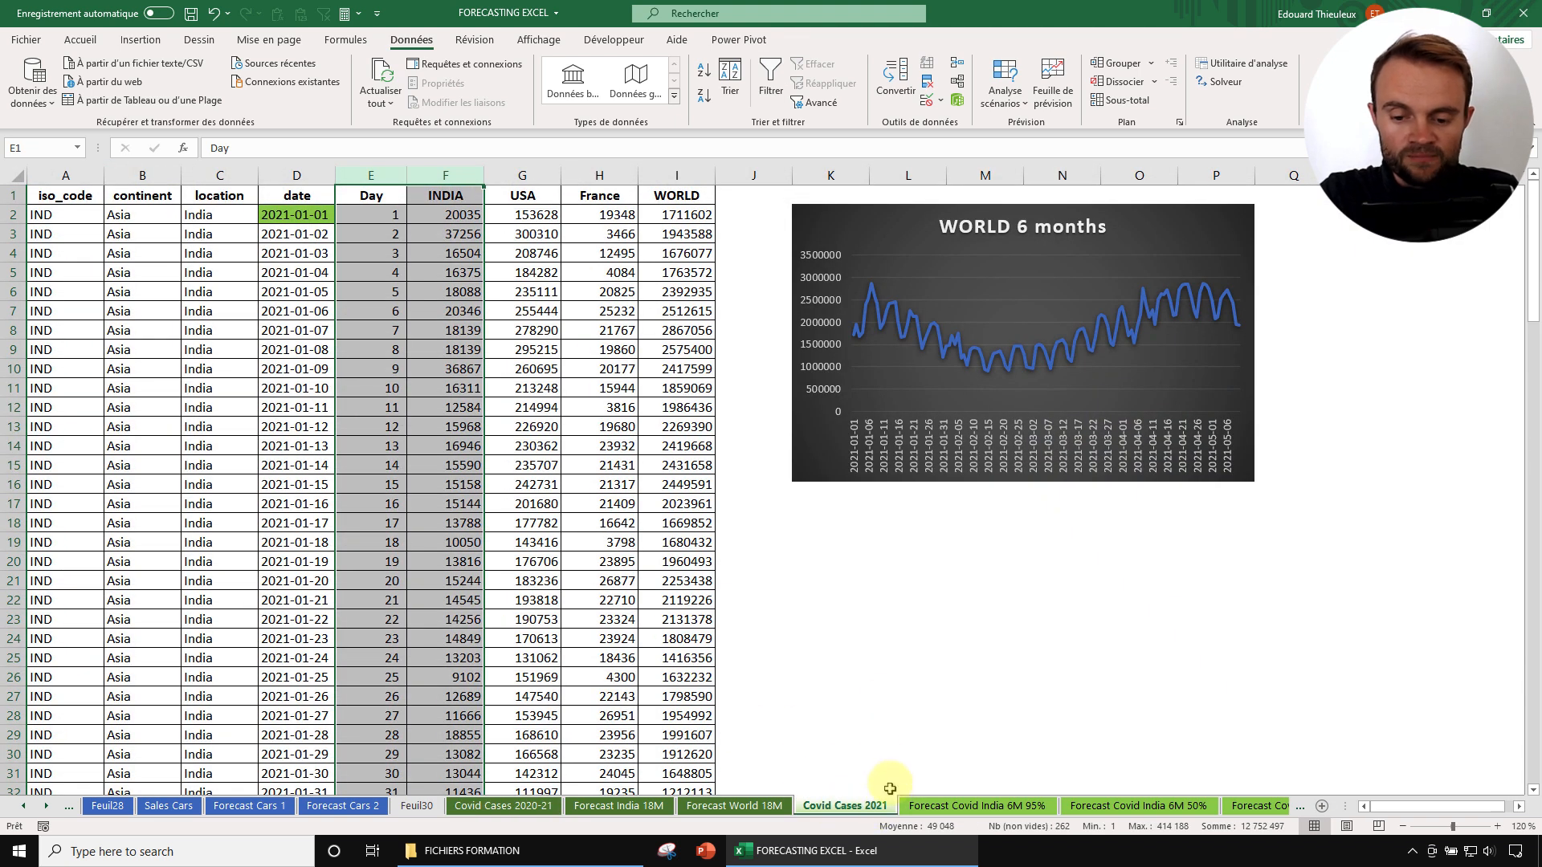
pyautogui.click(397, 274)
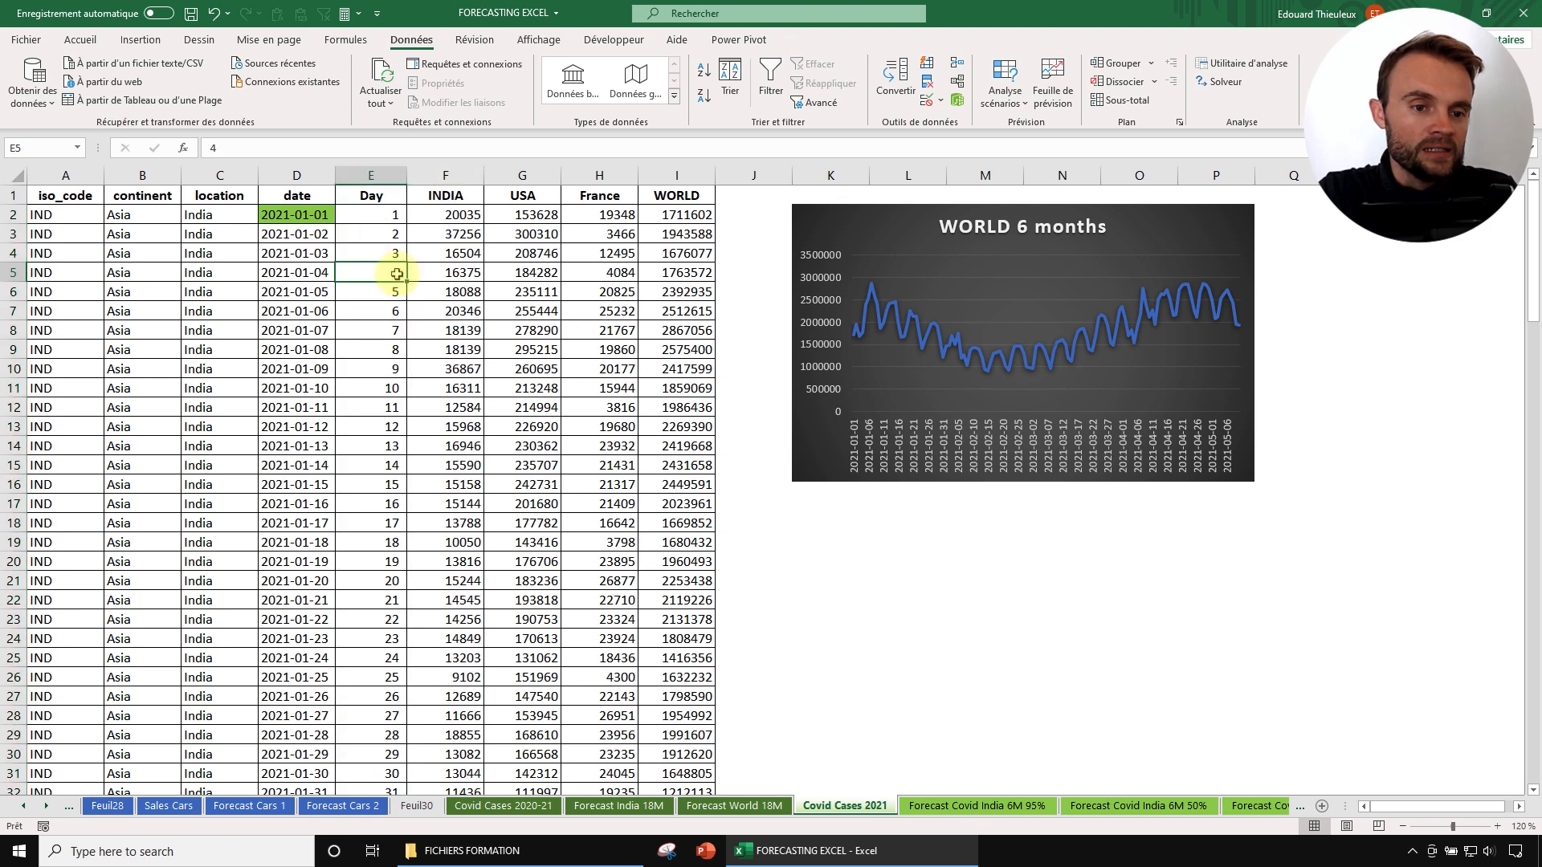
pyautogui.click(296, 215)
pyautogui.hotkey('shift', 'Down')
pyautogui.hotkey('shift', 'Down')
pyautogui.hotkey('shift', 'Down')
pyautogui.hotkey('shift', 'Down')
pyautogui.hotkey('shift', 'Down')
pyautogui.hotkey('shift', 'Down')
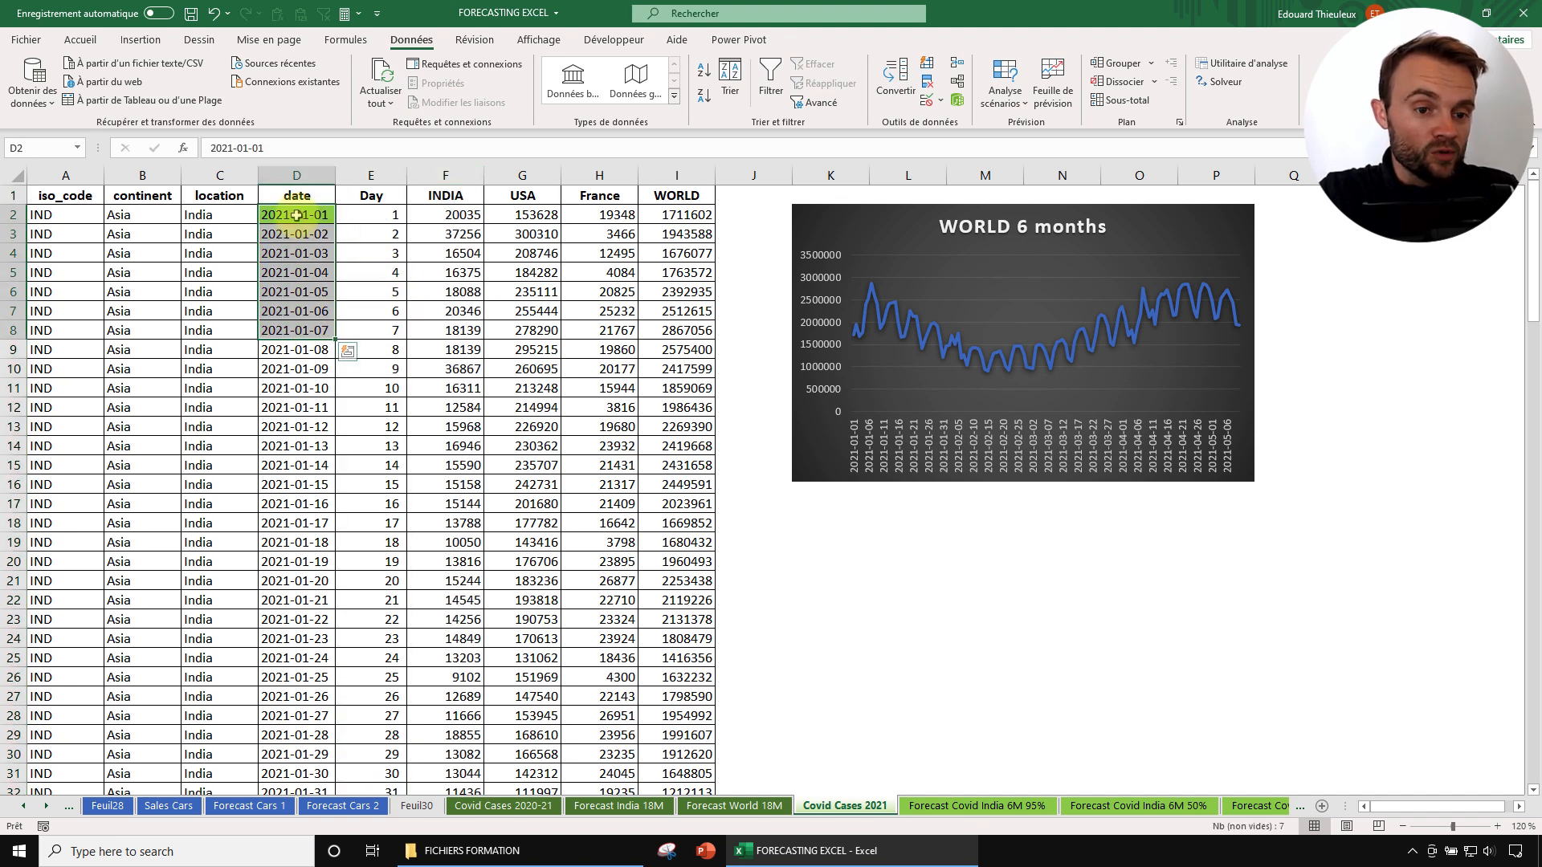
pyautogui.click(297, 215)
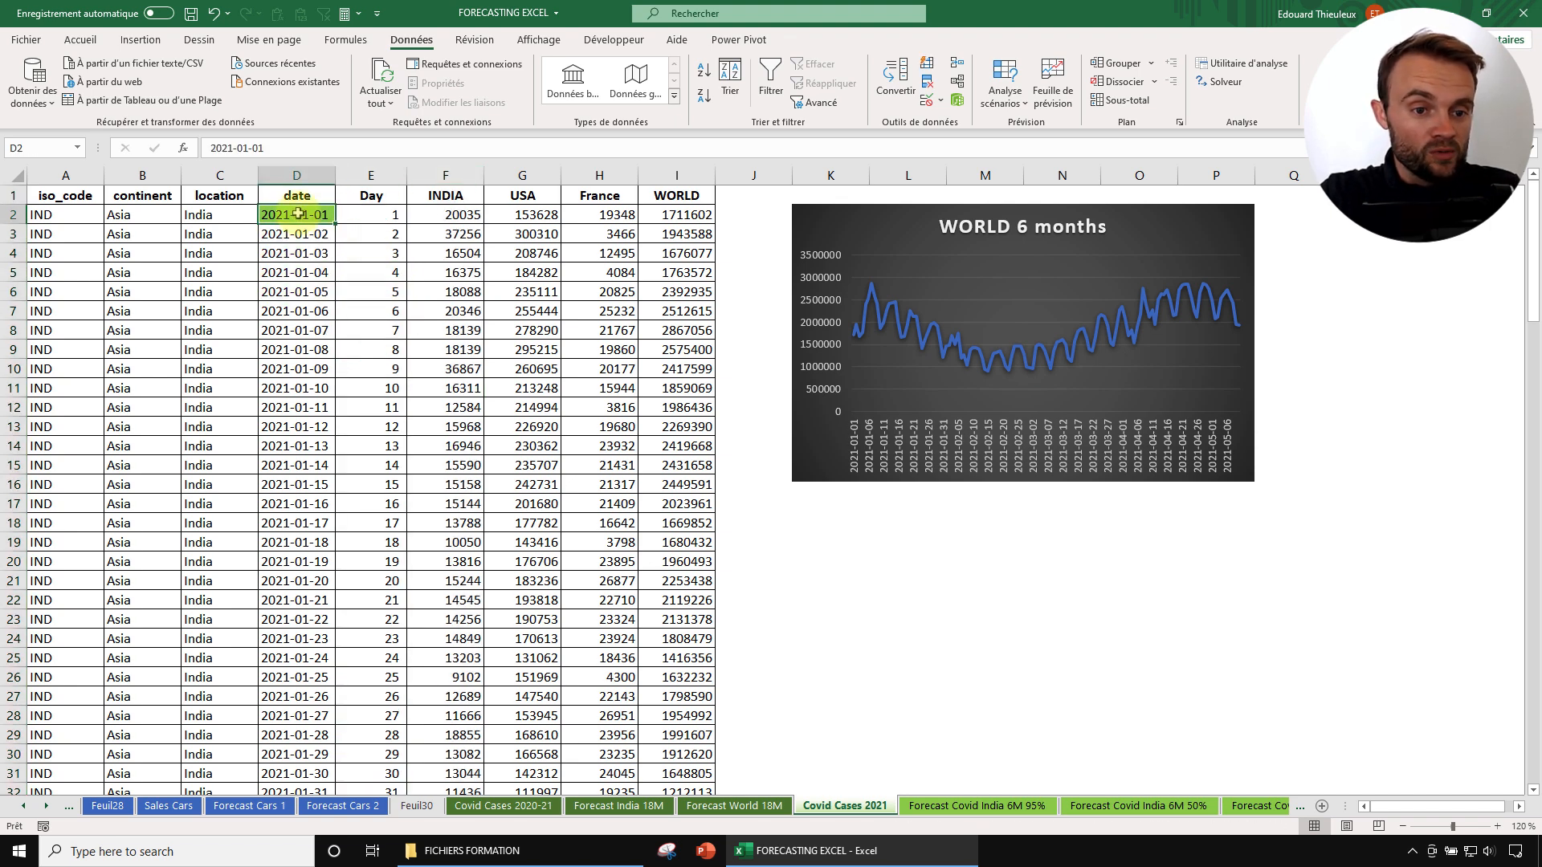
# Start a forecast sheet from the Day and INDIA columns, expand its options and set the forecast end to 160.
pyautogui.click(309, 173)
pyautogui.click(382, 175)
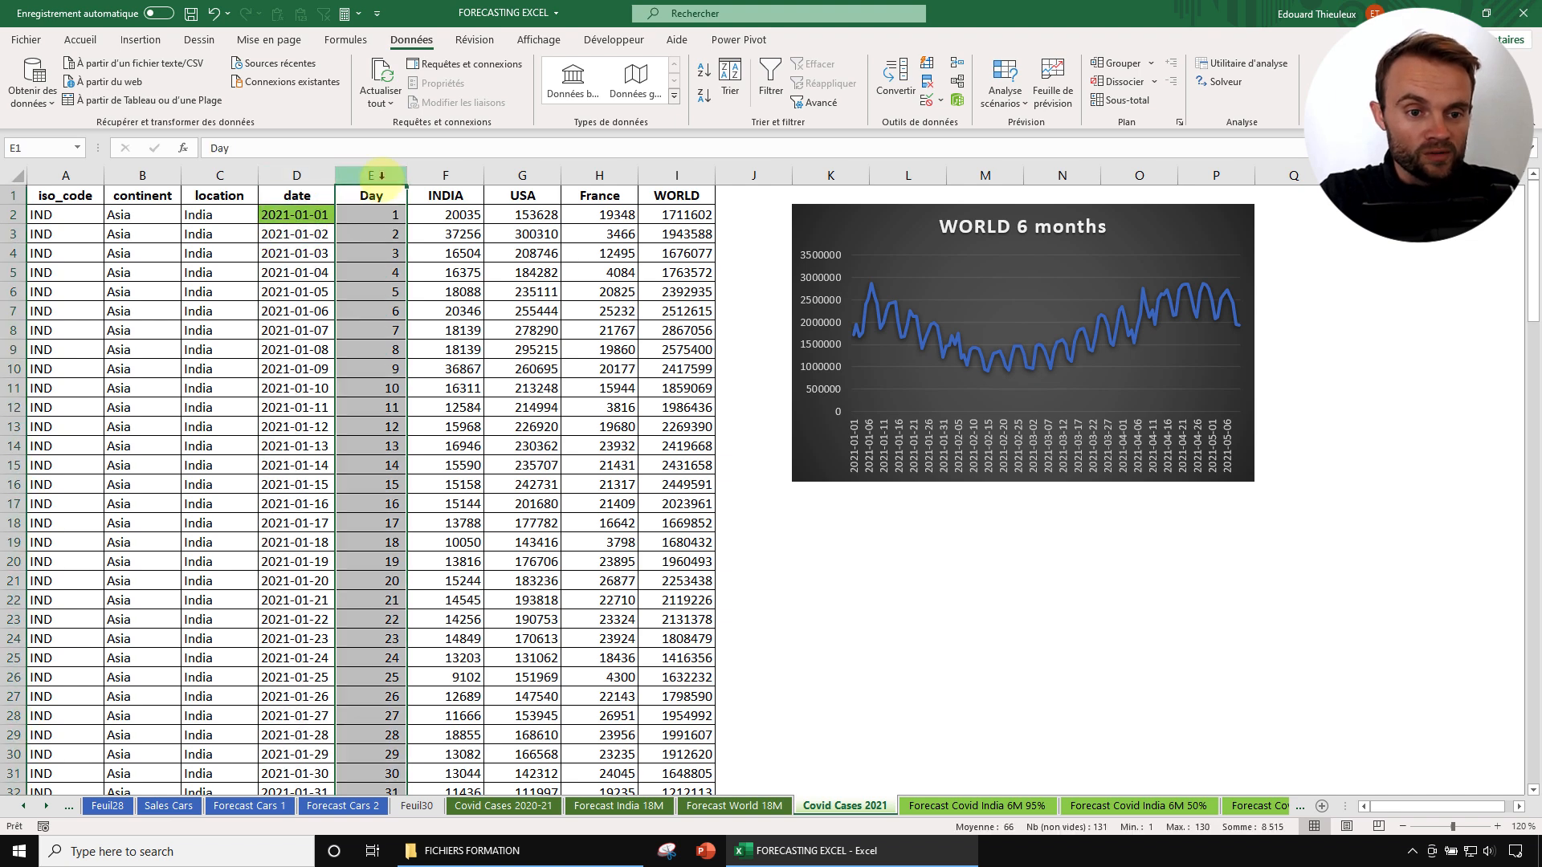
pyautogui.keyDown('ctrl'); pyautogui.click(446, 176); pyautogui.keyUp('ctrl')
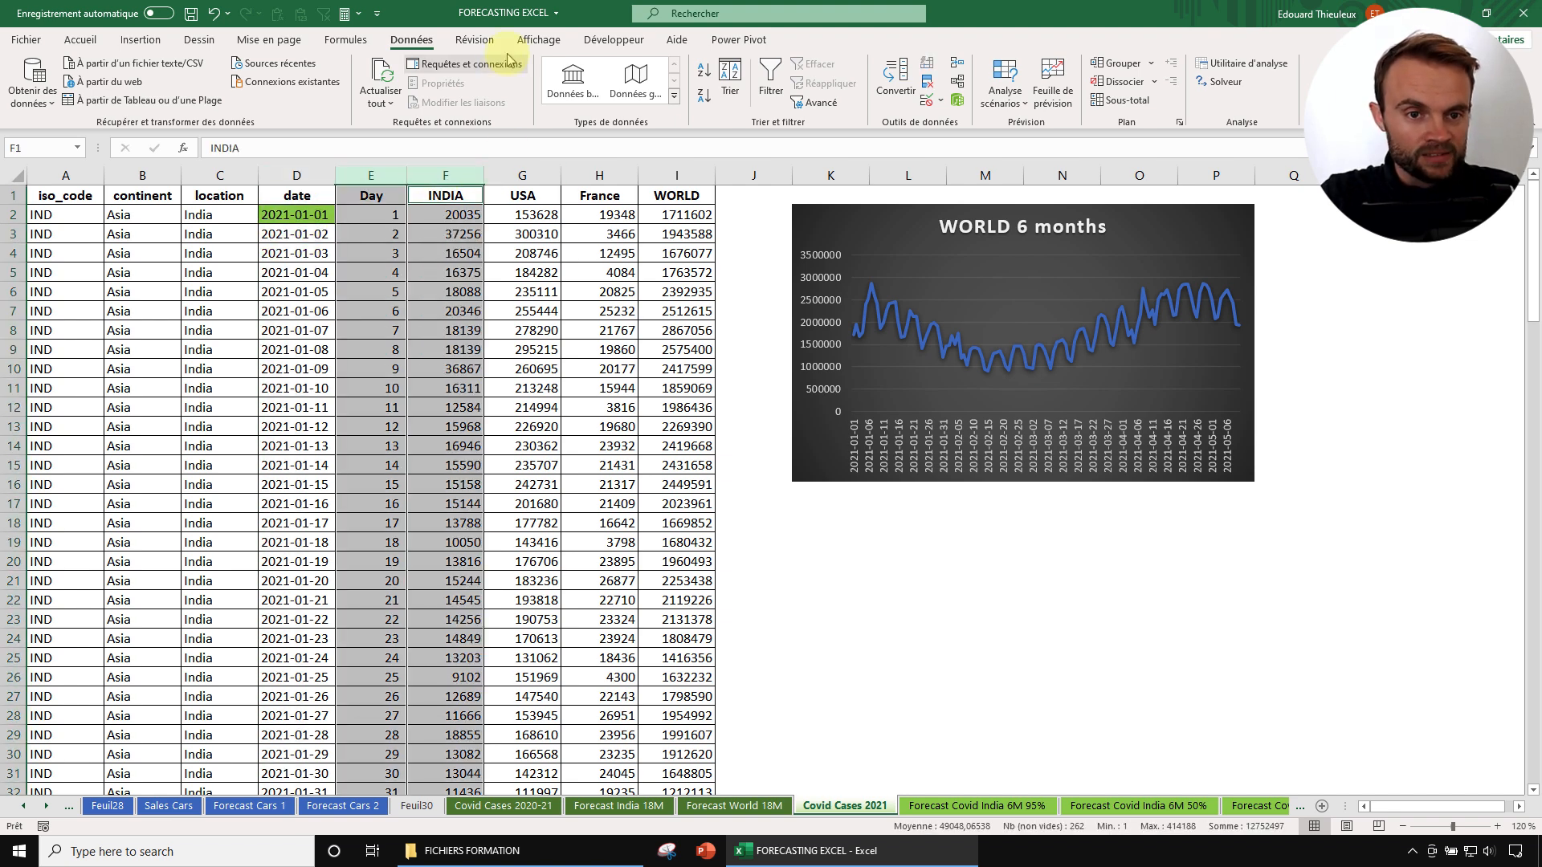
pyautogui.click(1052, 84)
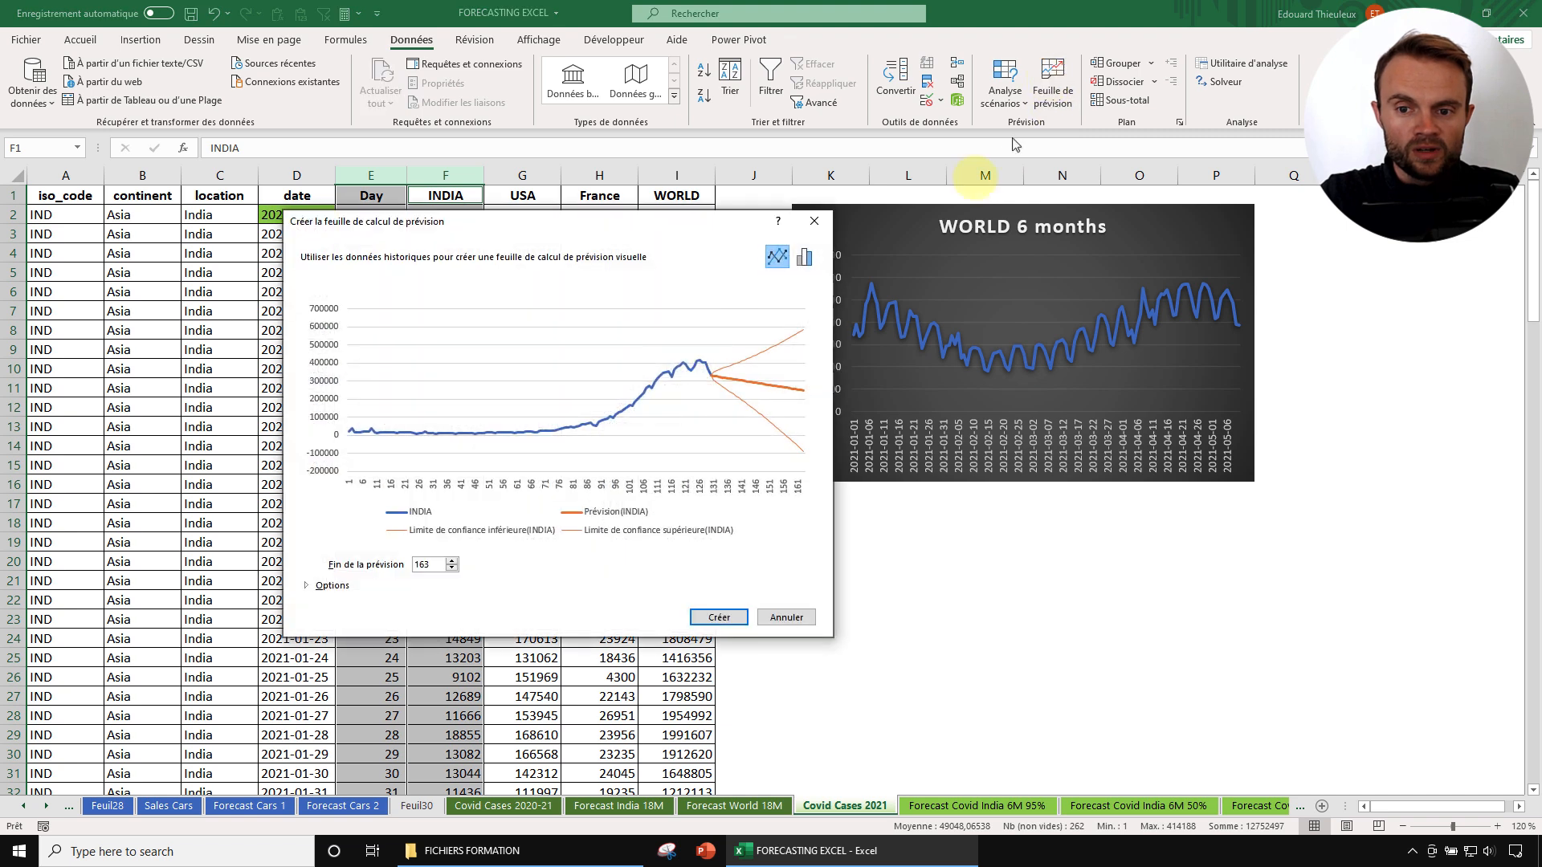
pyautogui.click(325, 585)
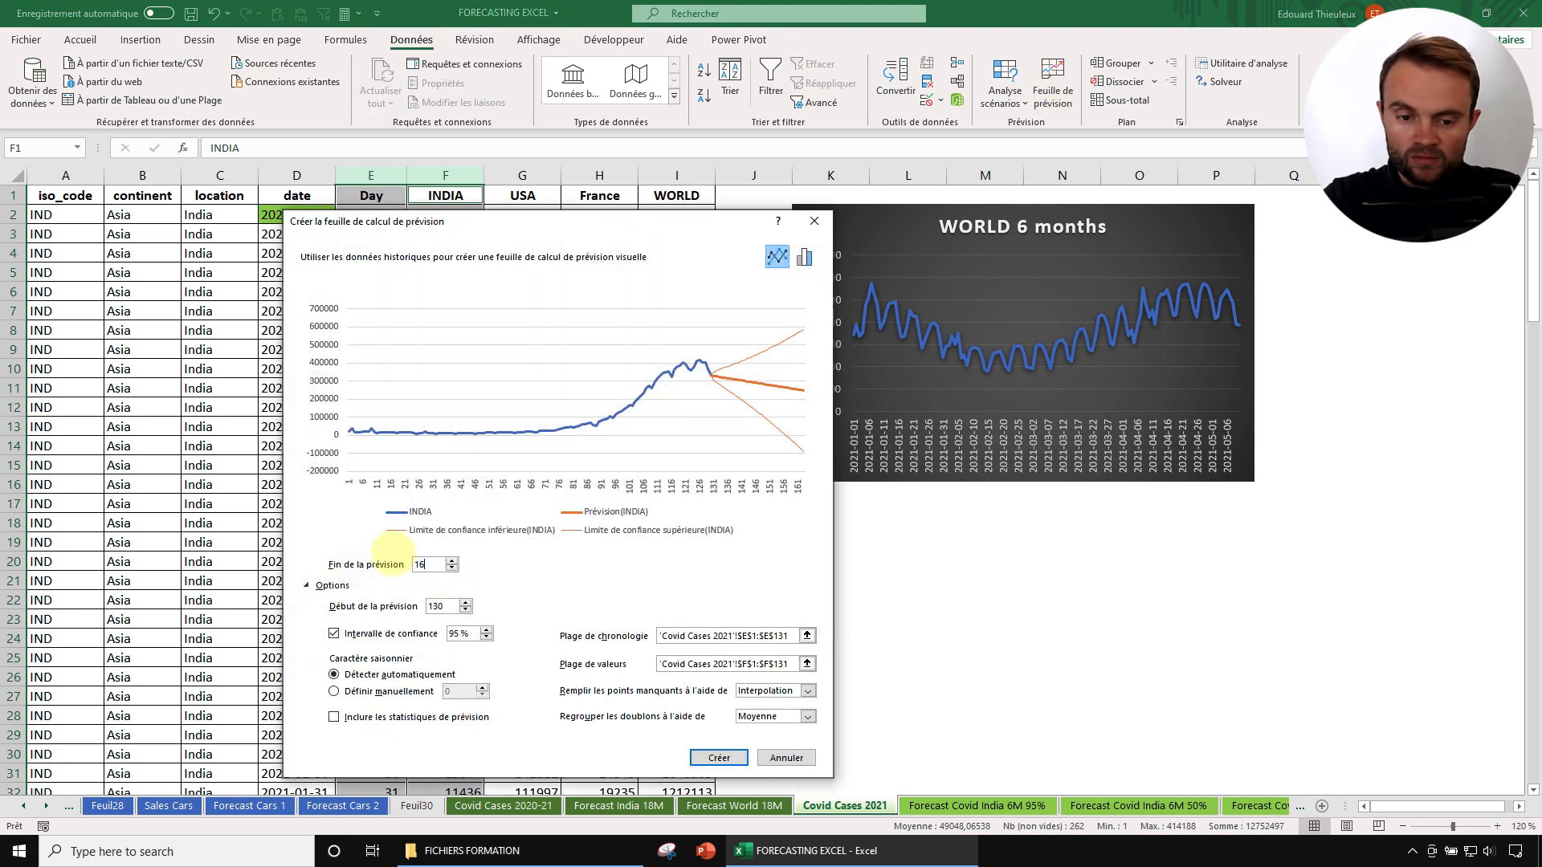
pyautogui.write('0')
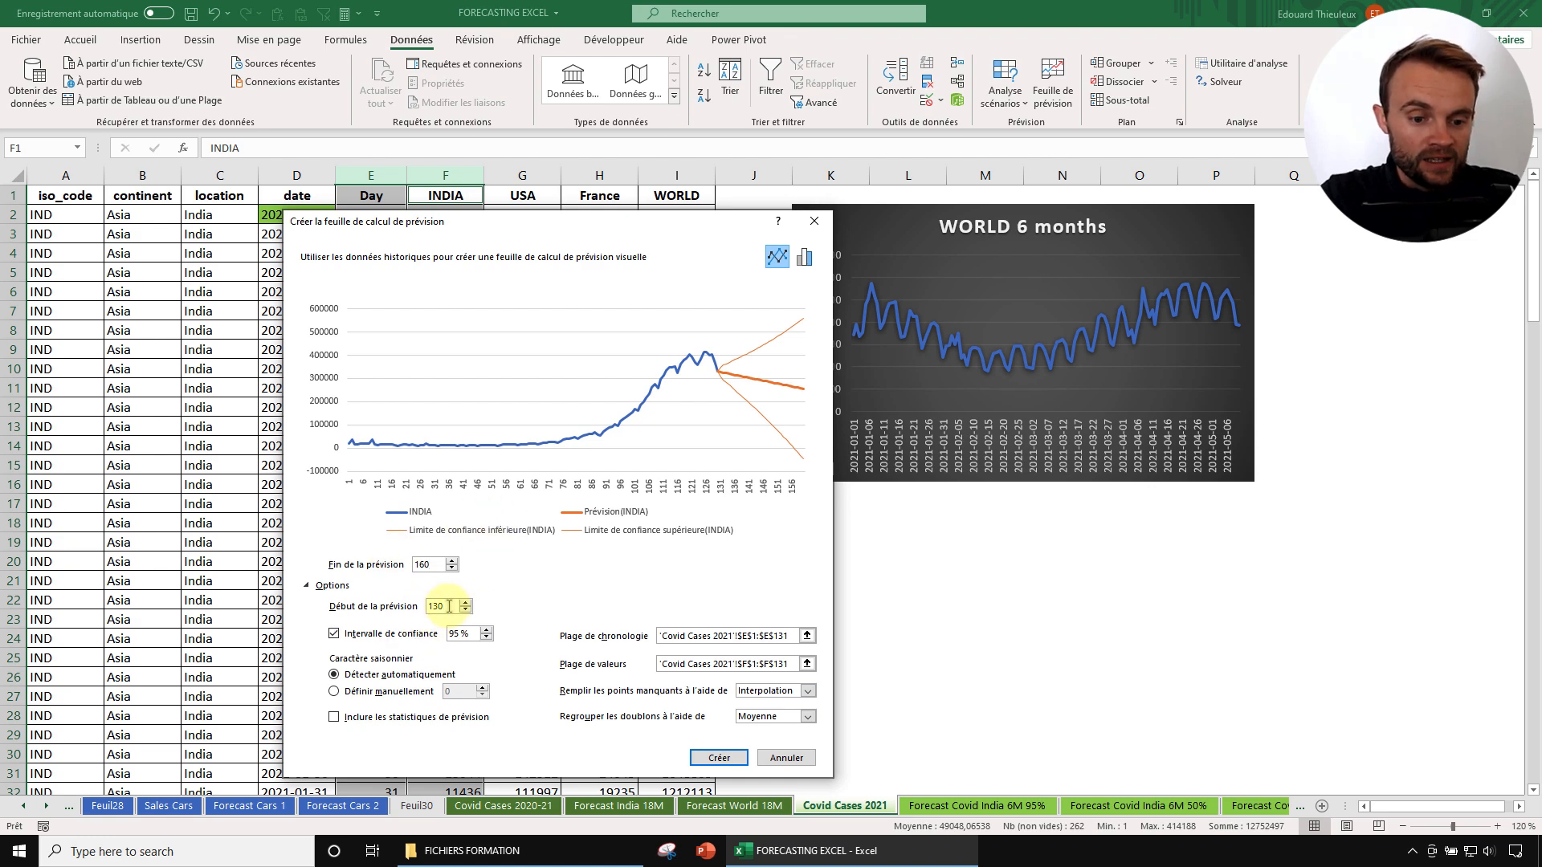
# Set manual seasonality to 7 and the confidence interval to 50%, include the forecast statistics and create the forecast sheet.
pyautogui.click(371, 694)
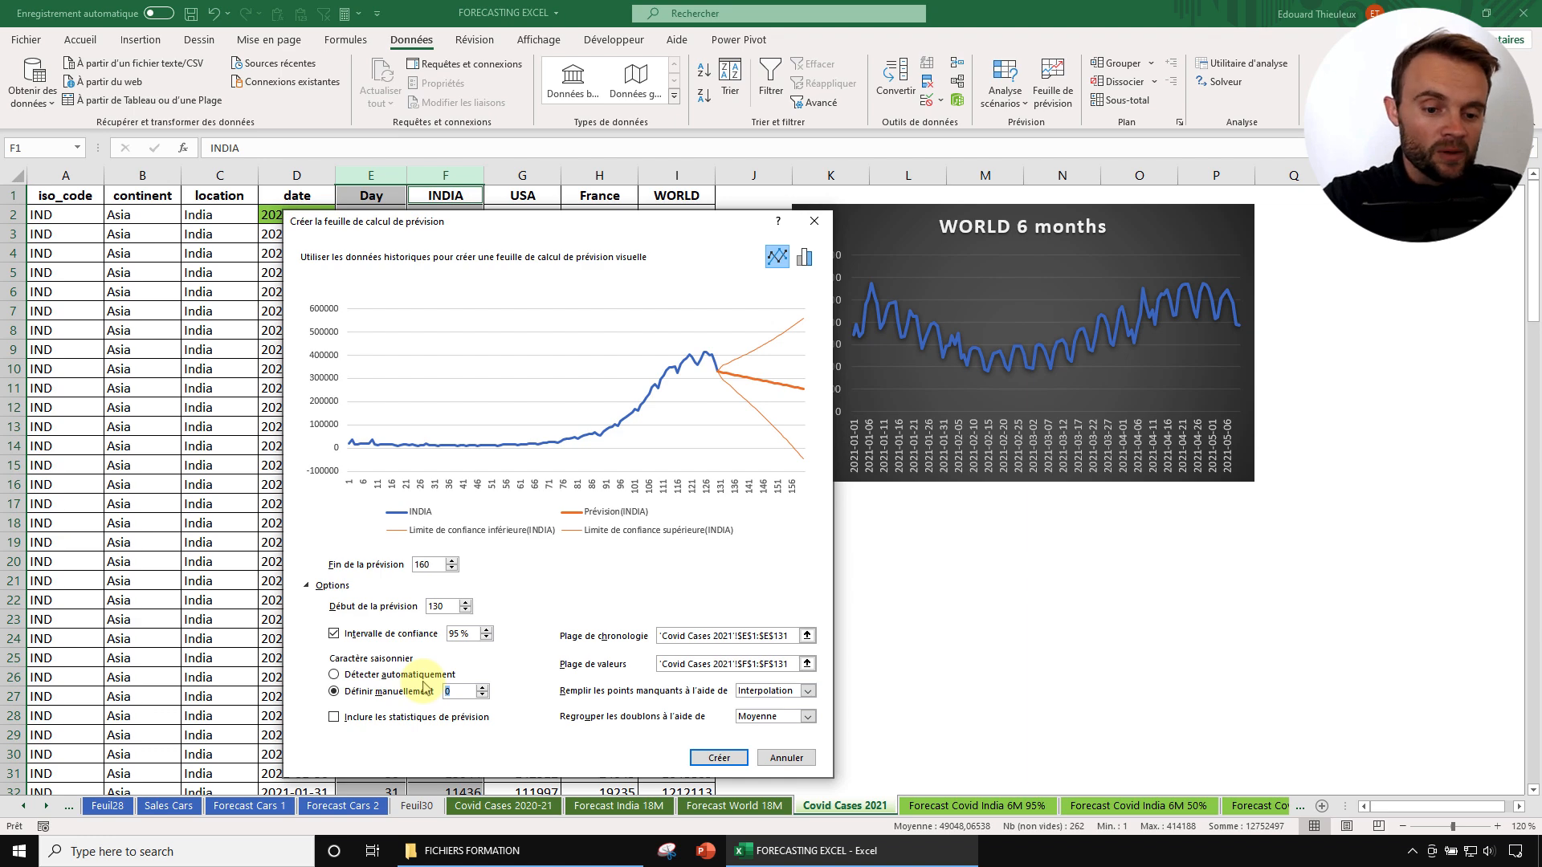
pyautogui.write('7')
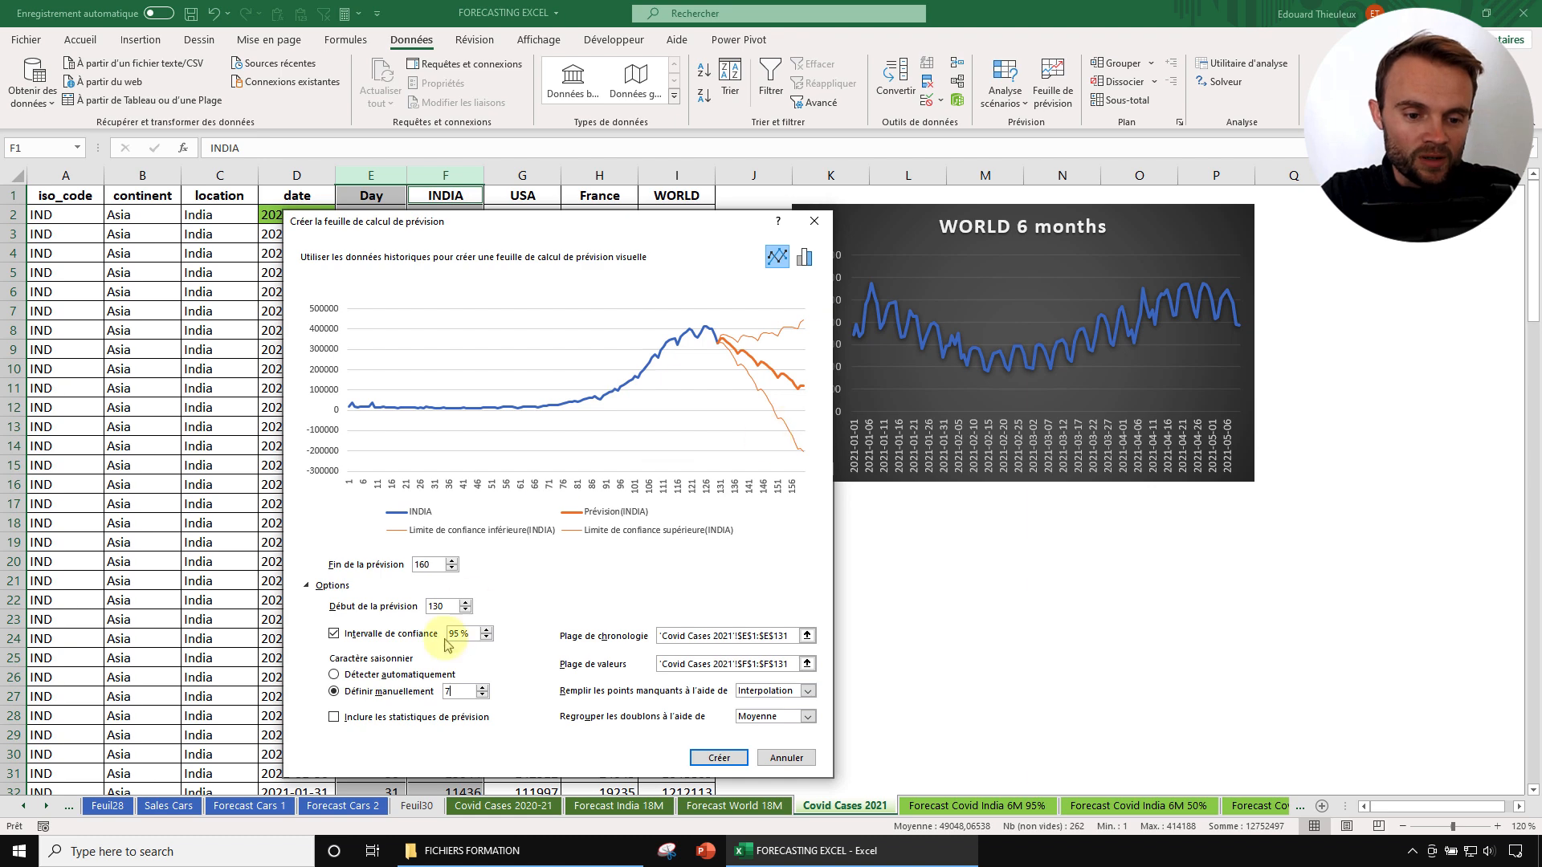
pyautogui.click(469, 635)
pyautogui.write('50')
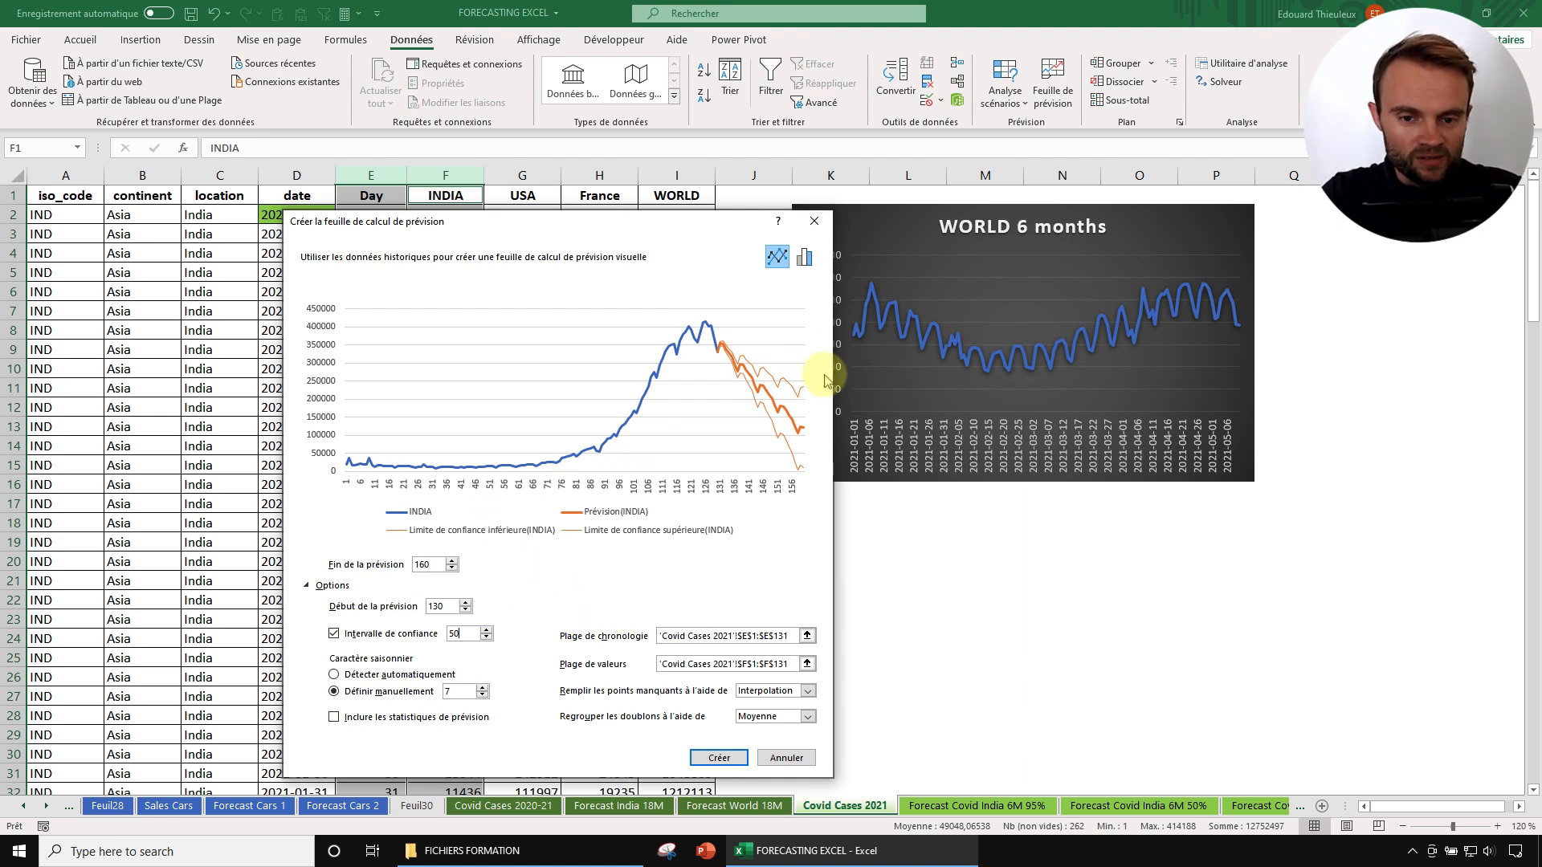
pyautogui.click(354, 719)
pyautogui.click(719, 758)
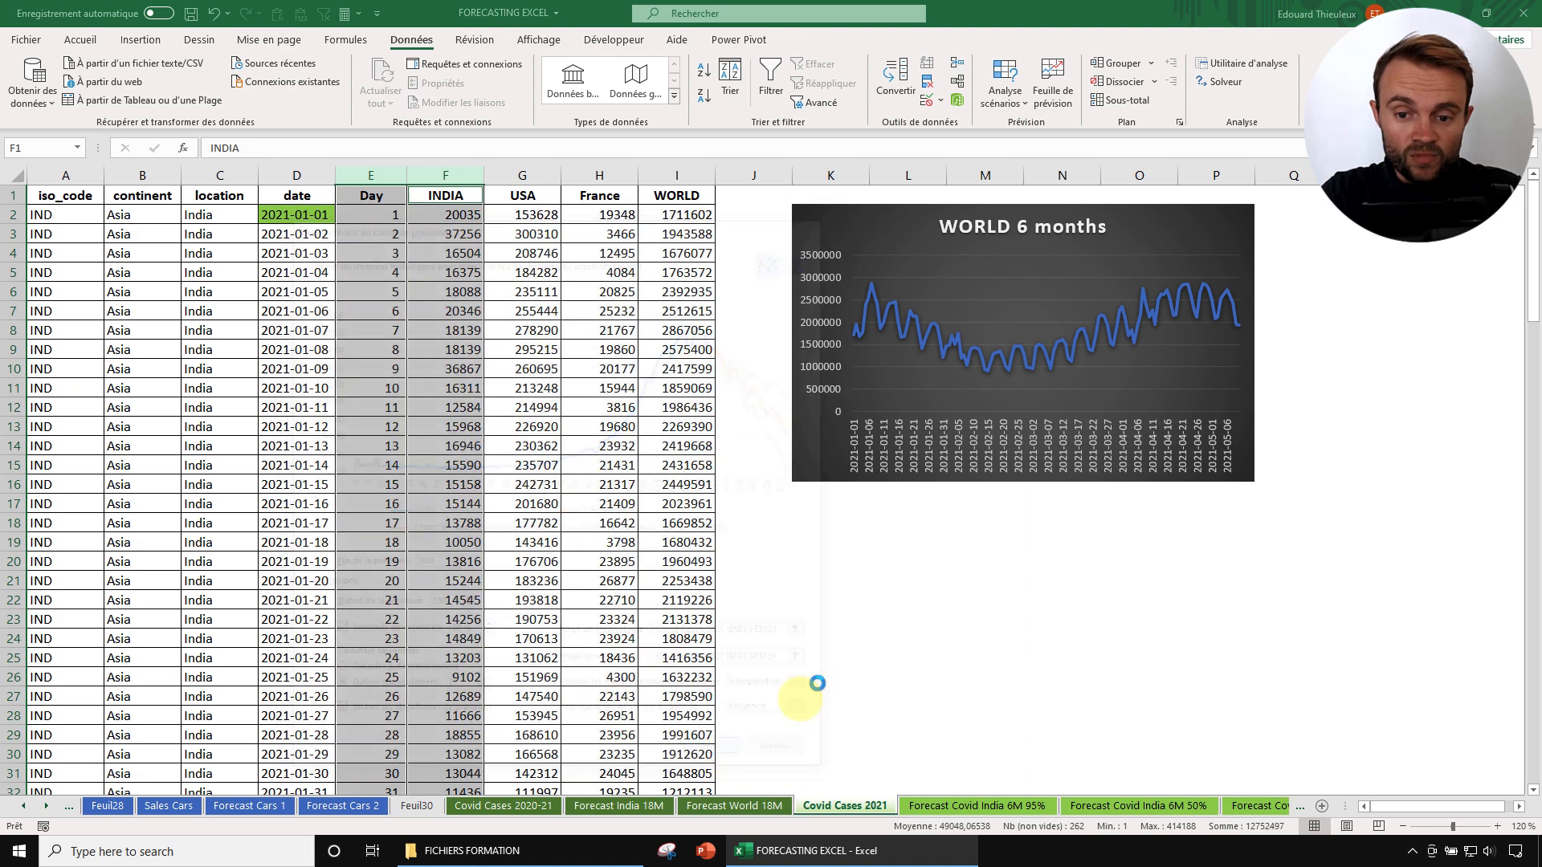
# Move the new forecast chart over the table's upper rows and examine the predicted INDIA values after day 130.
pyautogui.moveTo(1031, 375); pyautogui.dragTo(746, 324)
pyautogui.scroll(-8, 548, 600)
pyautogui.scroll(-20, 548, 600)
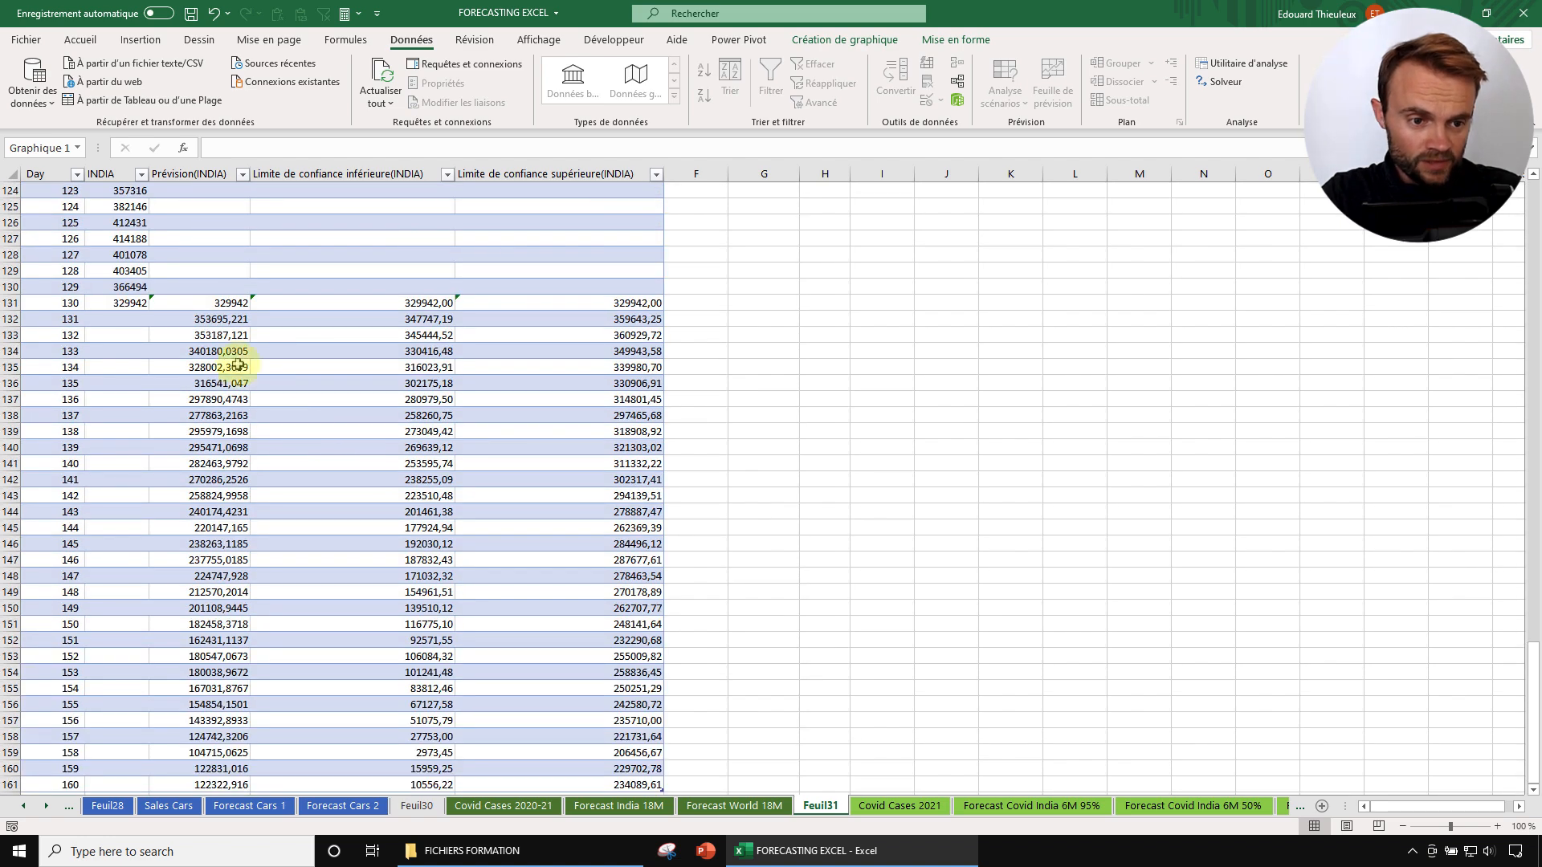
pyautogui.moveTo(210, 335); pyautogui.dragTo(215, 673)
pyautogui.scroll(20, 522, 522)
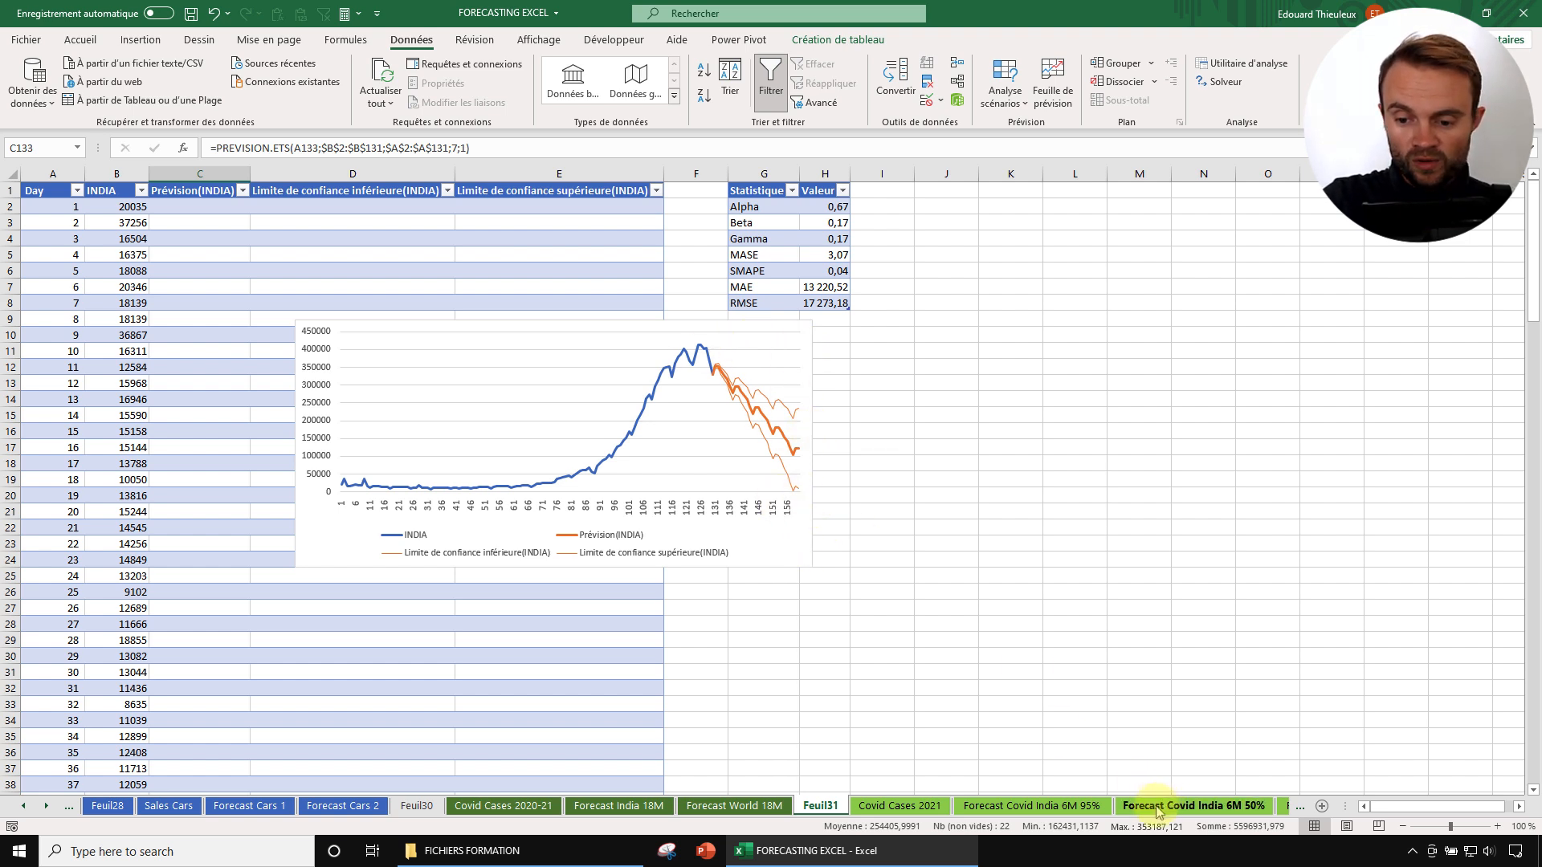
# Compare the charts on the Forecast Covid India 6M 50% and 95% sheets and return to sheet Feuil31.
pyautogui.click(1200, 807)
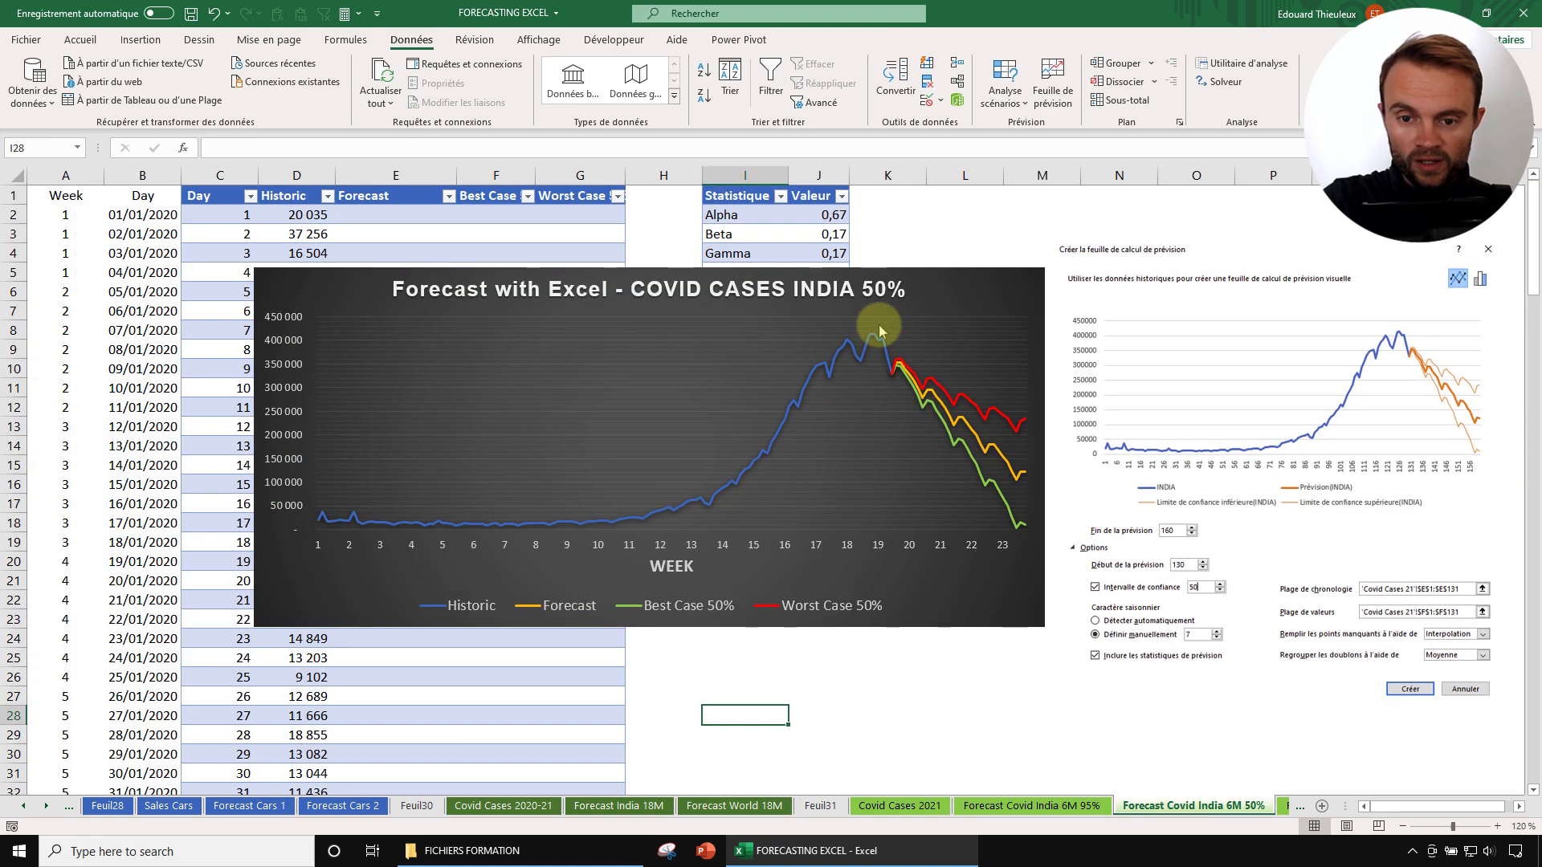
pyautogui.click(1044, 806)
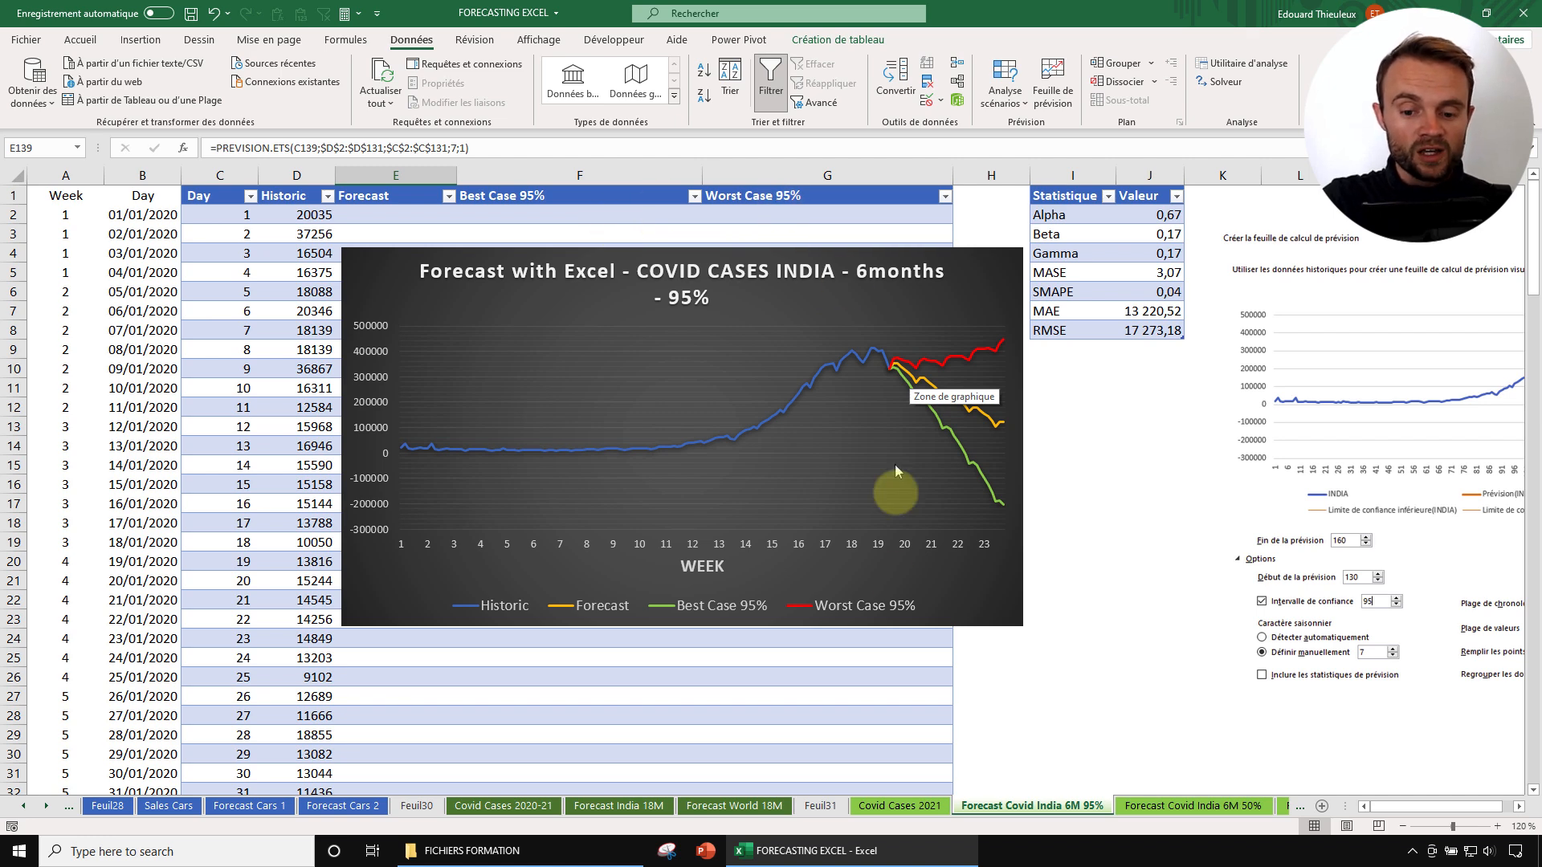
pyautogui.click(820, 806)
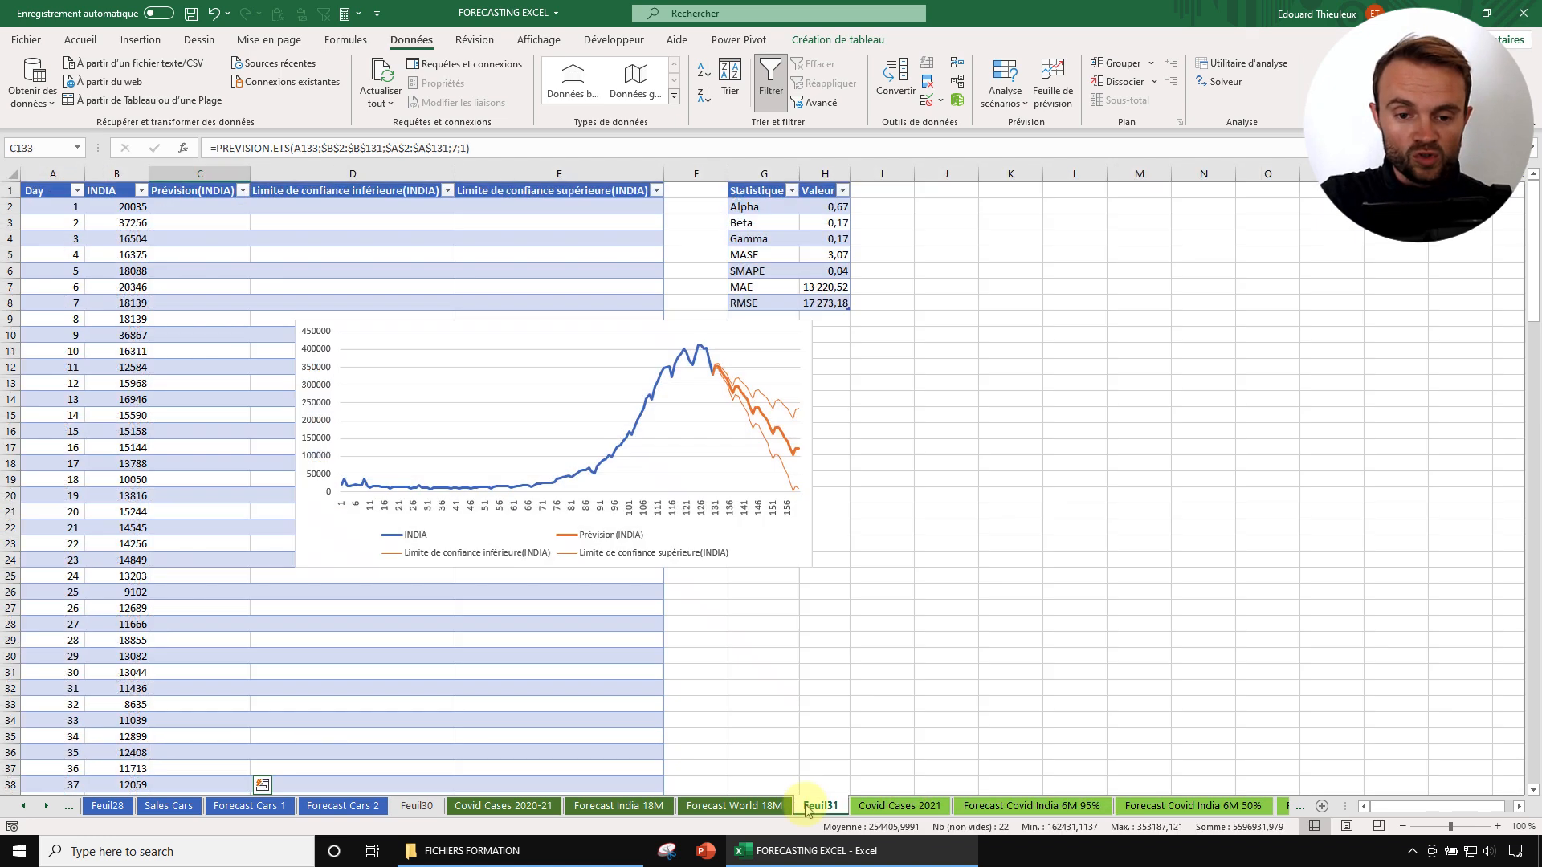
# Rename the forecast and lower and upper confidence limit headers to Forecast, Best case scenario and Worst Case scenario.
pyautogui.click(201, 190)
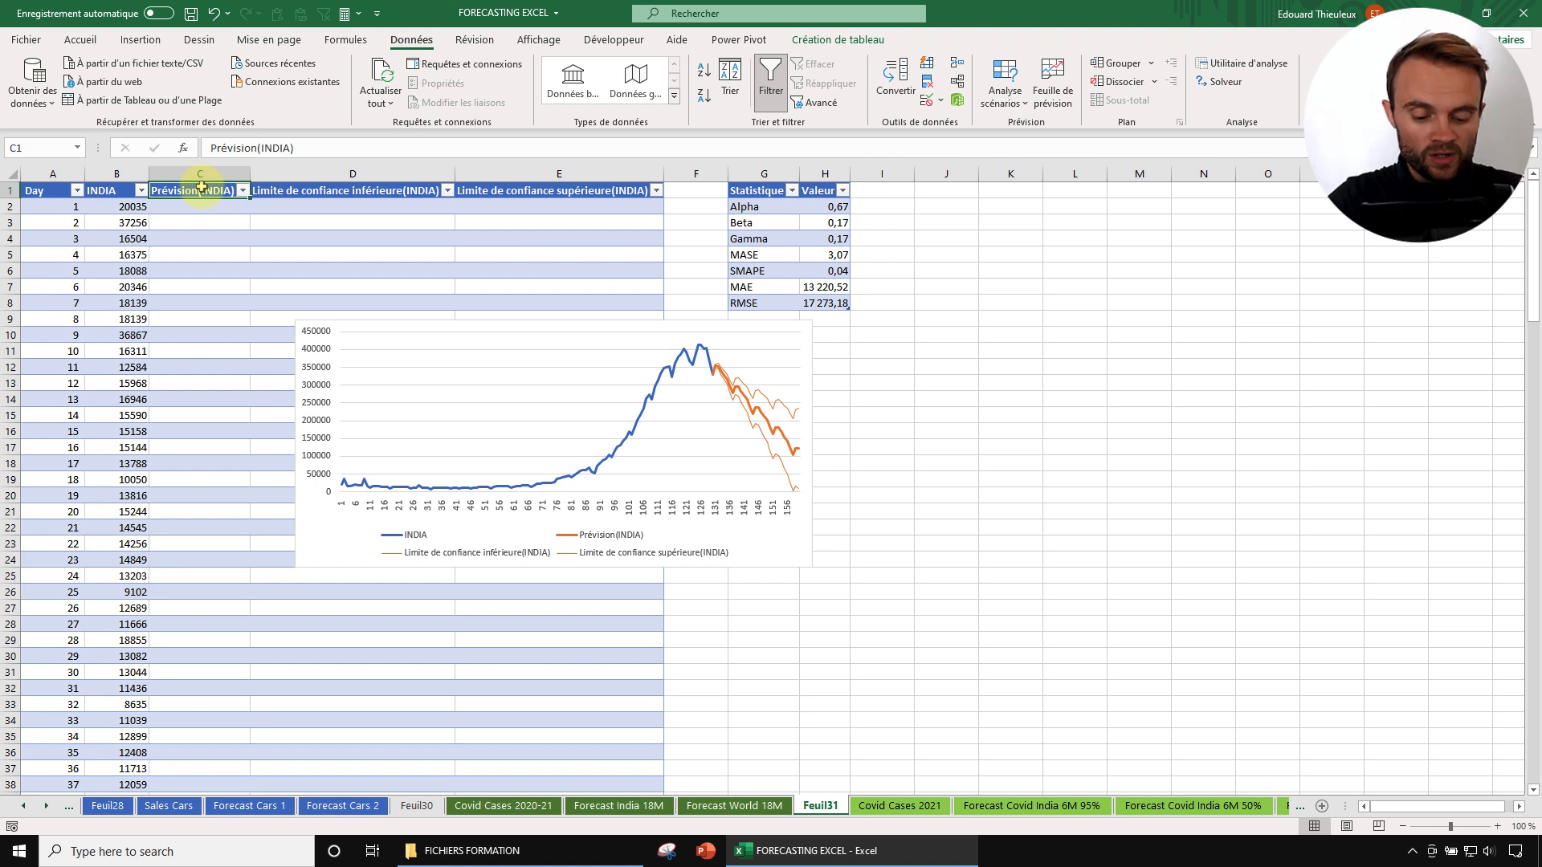
pyautogui.write('Forecast')
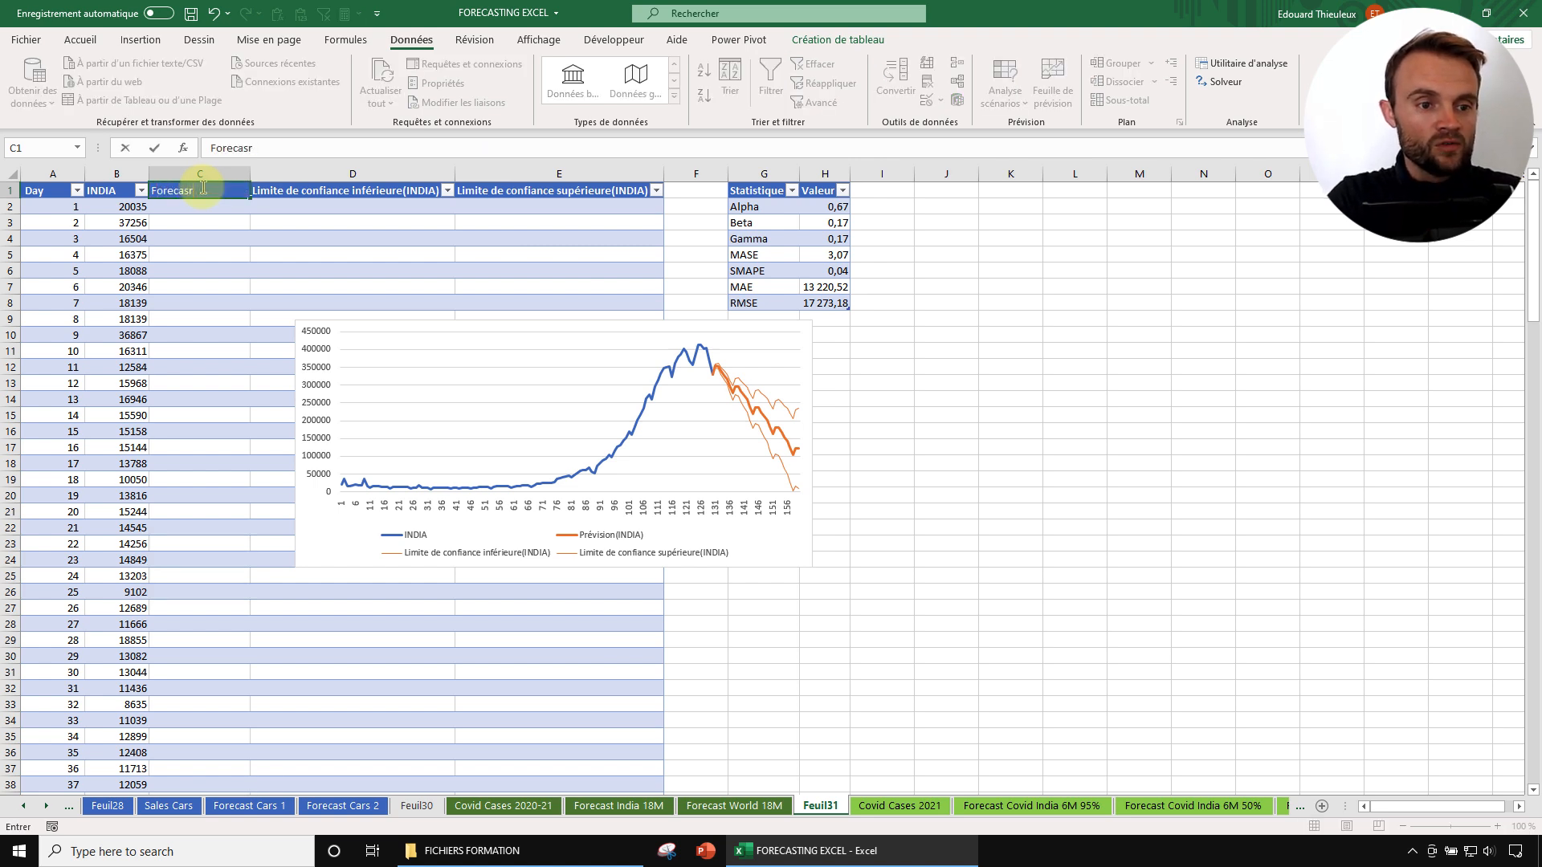
pyautogui.press('Tab')
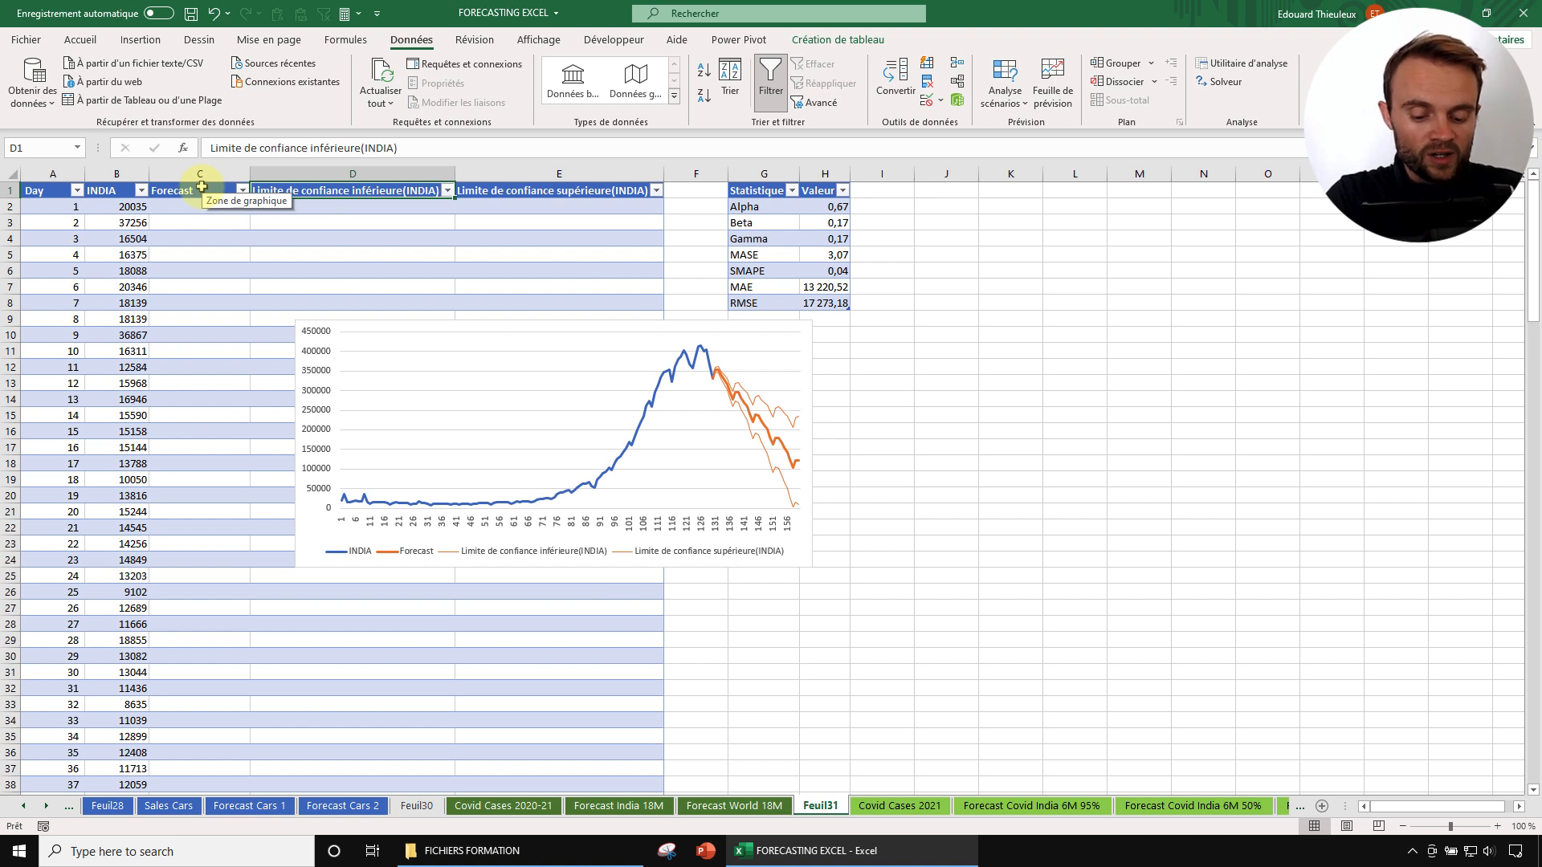
pyautogui.write('Best case sce')
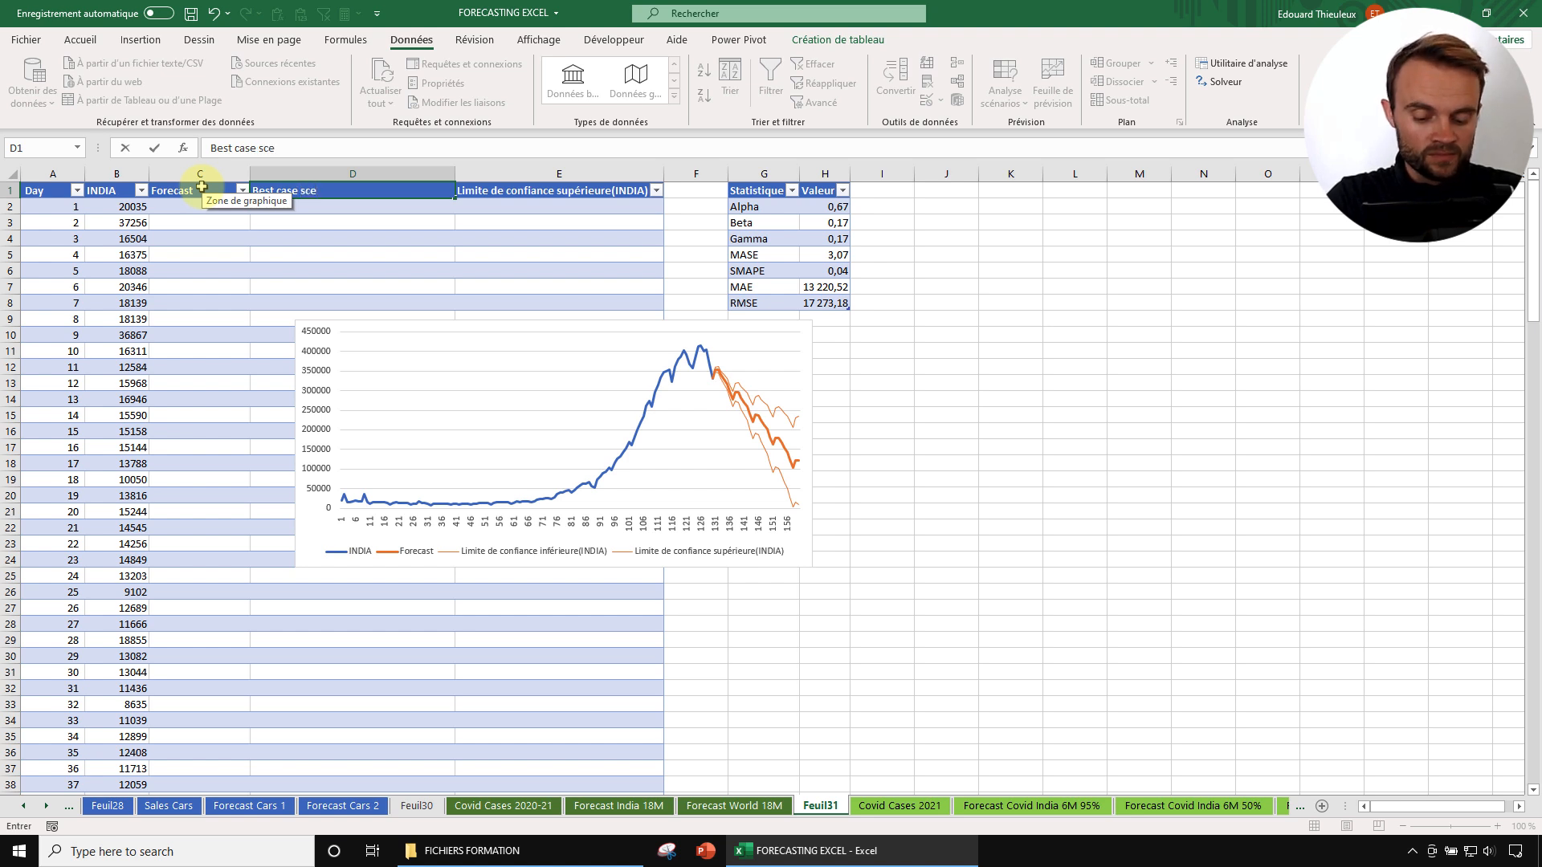
pyautogui.write('io')
pyautogui.press('Tab')
pyautogui.write('Wo')
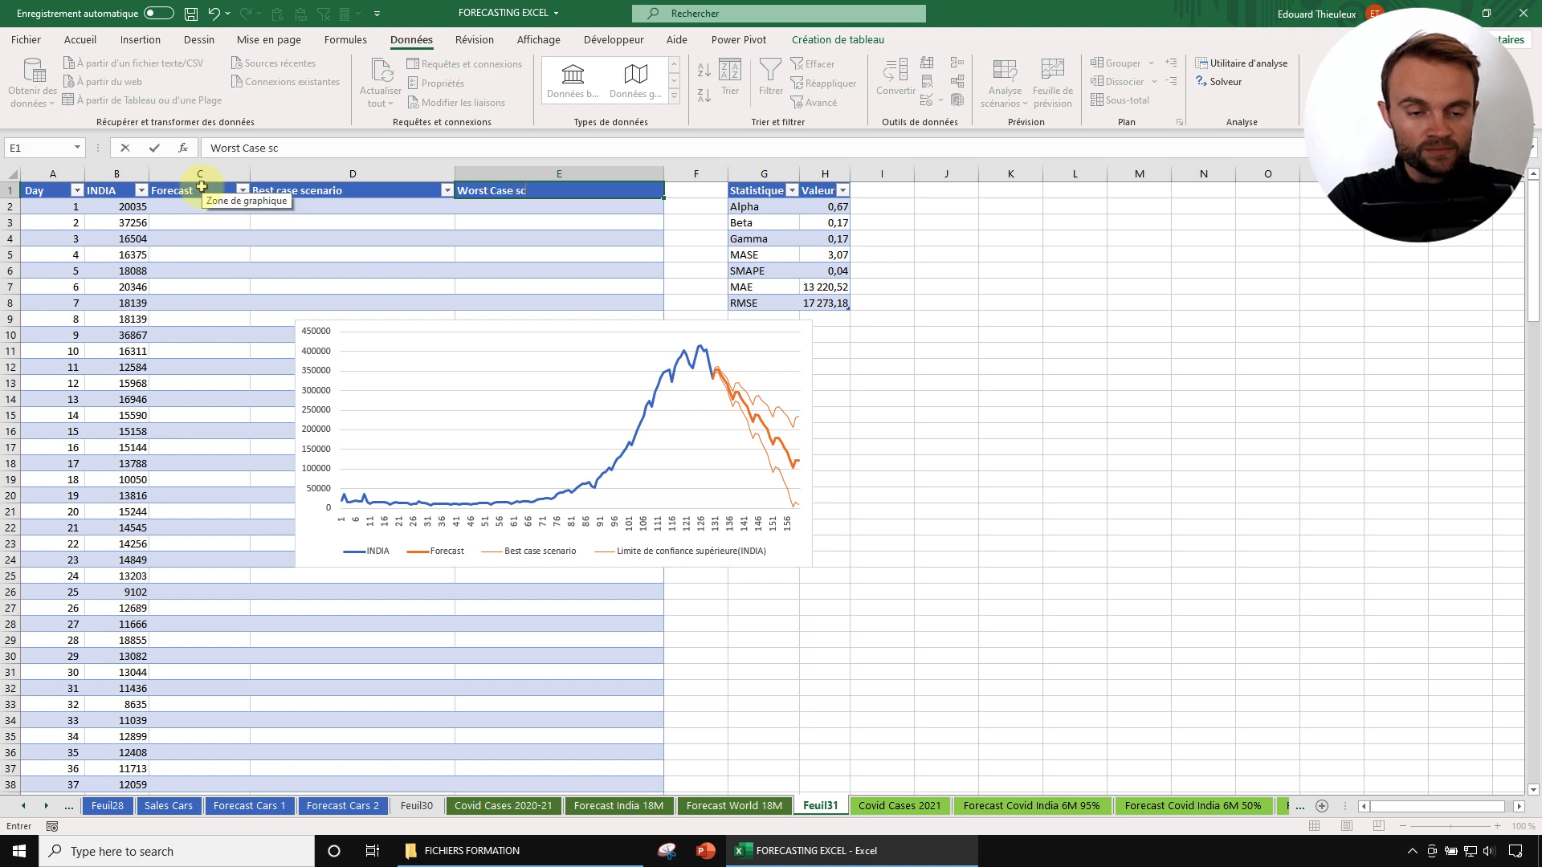
pyautogui.press('Return')
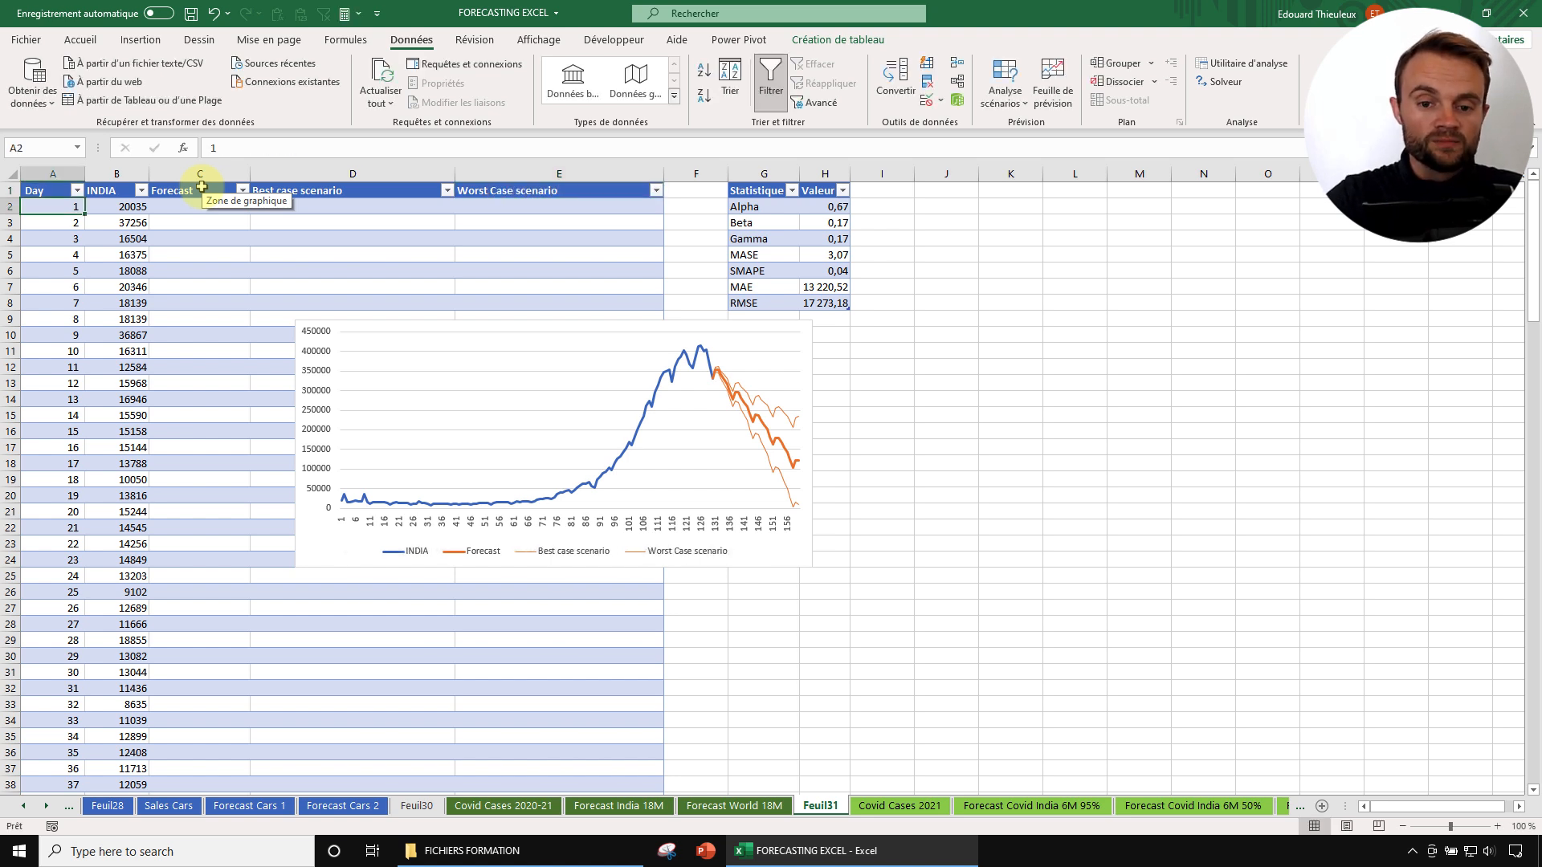
# Apply the dark grey background style to the forecast chart, then enlarge it and reposition it over the table.
pyautogui.click(797, 324)
pyautogui.doubleClick(798, 324)
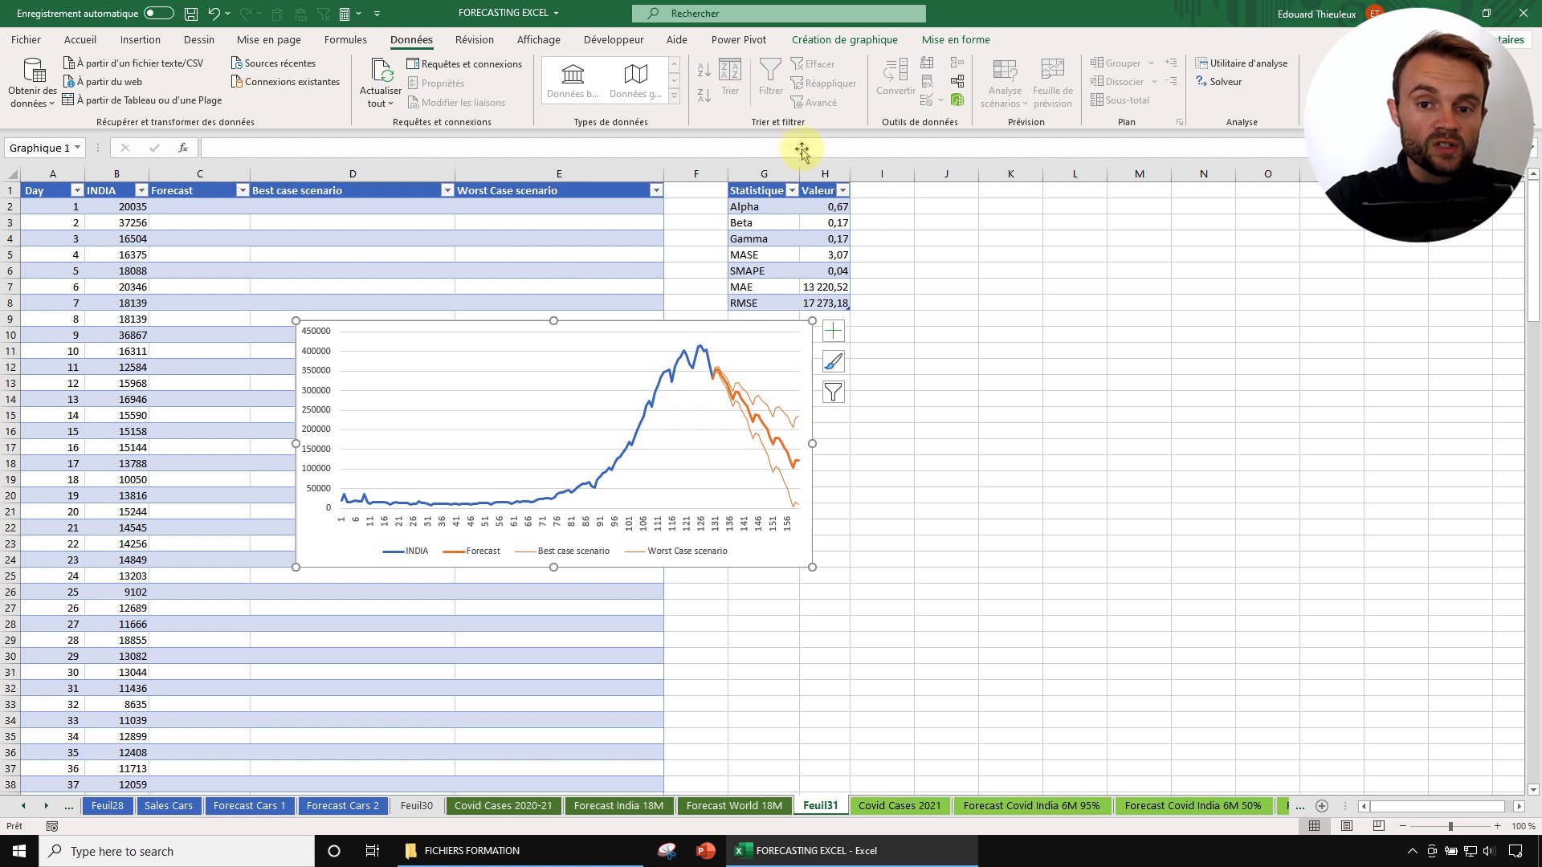
pyautogui.click(625, 86)
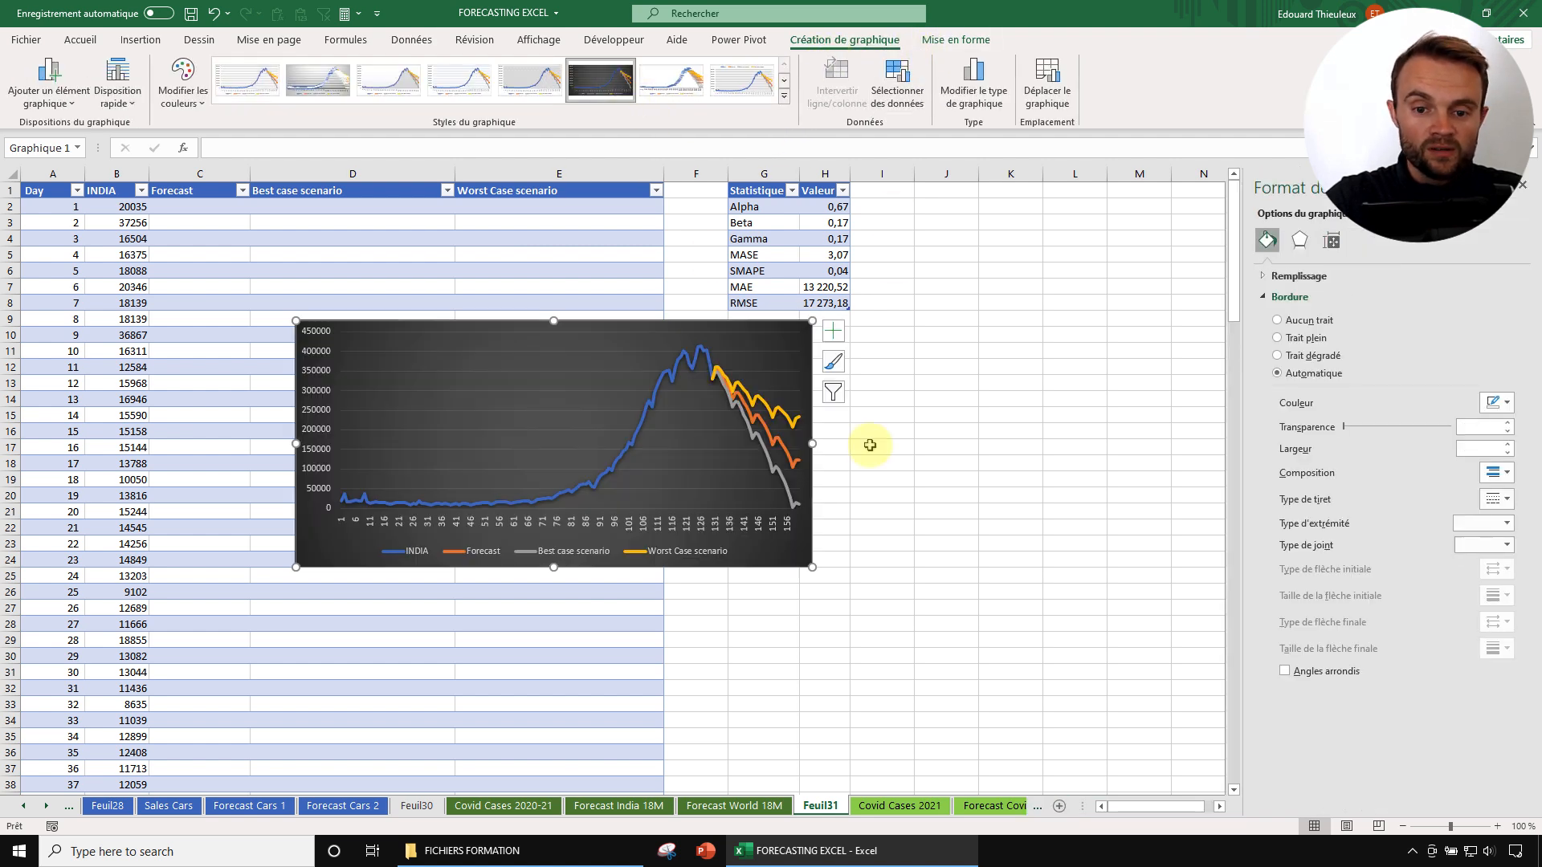
pyautogui.moveTo(812, 568); pyautogui.dragTo(888, 633)
pyautogui.moveTo(836, 318); pyautogui.dragTo(753, 291)
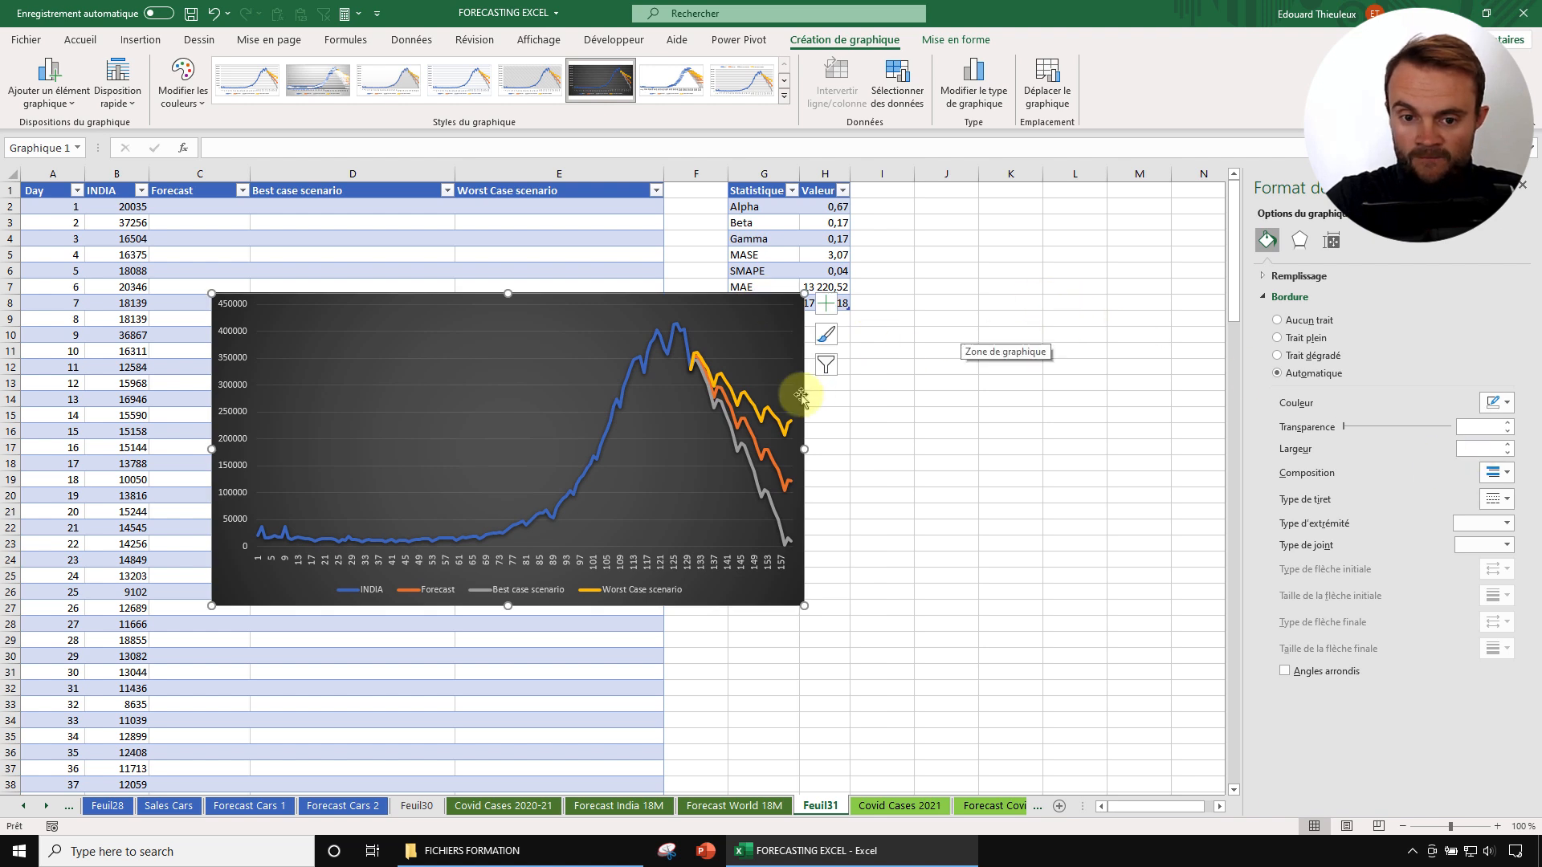
# Colour the chart's Best case scenario line light green and its Worst Case scenario line red.
pyautogui.click(746, 460)
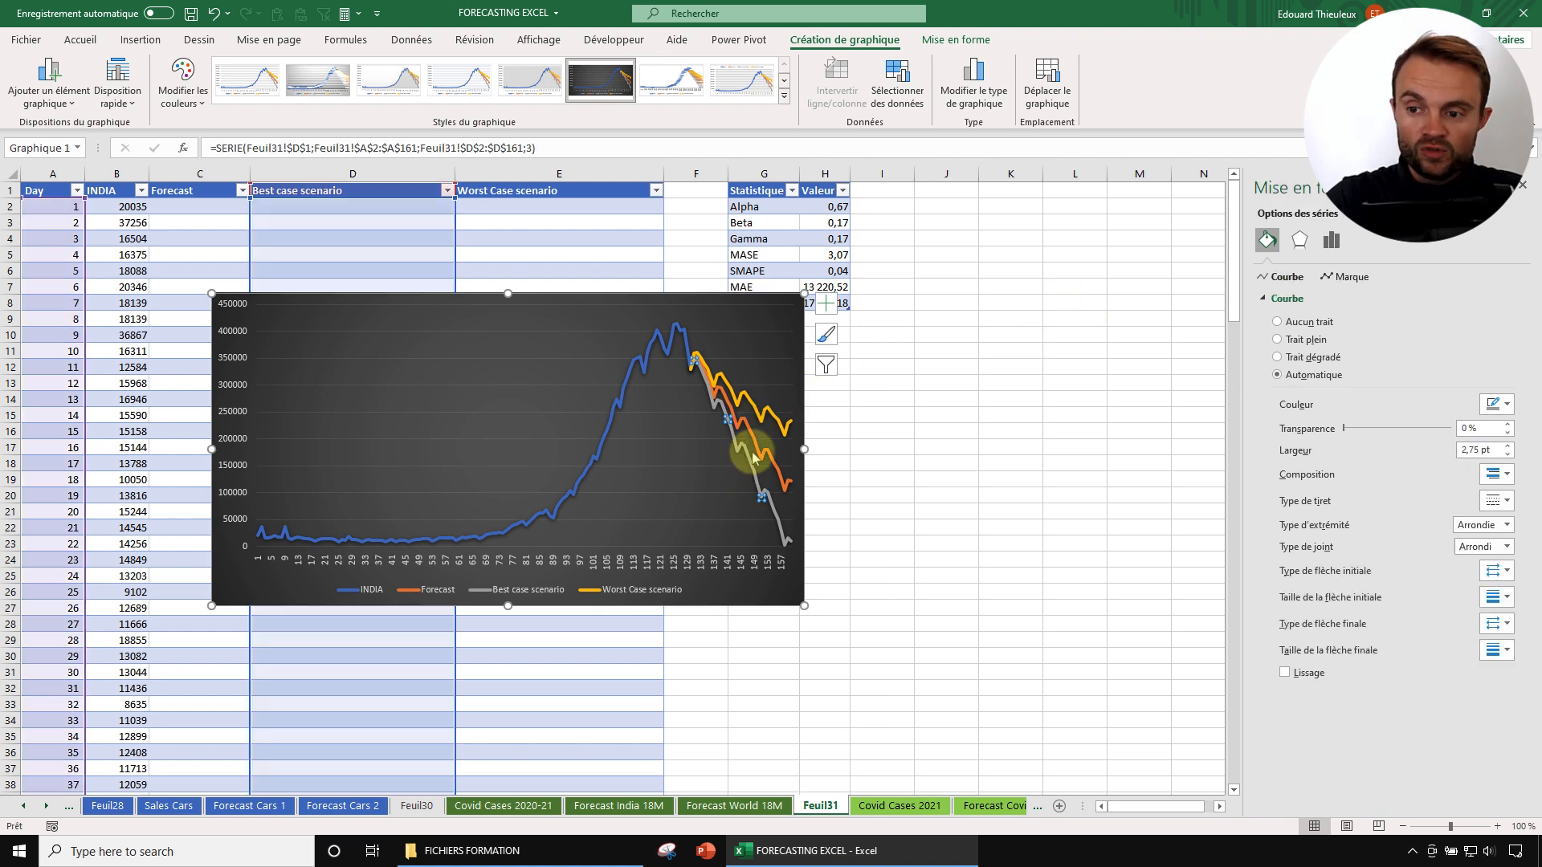
pyautogui.click(1496, 404)
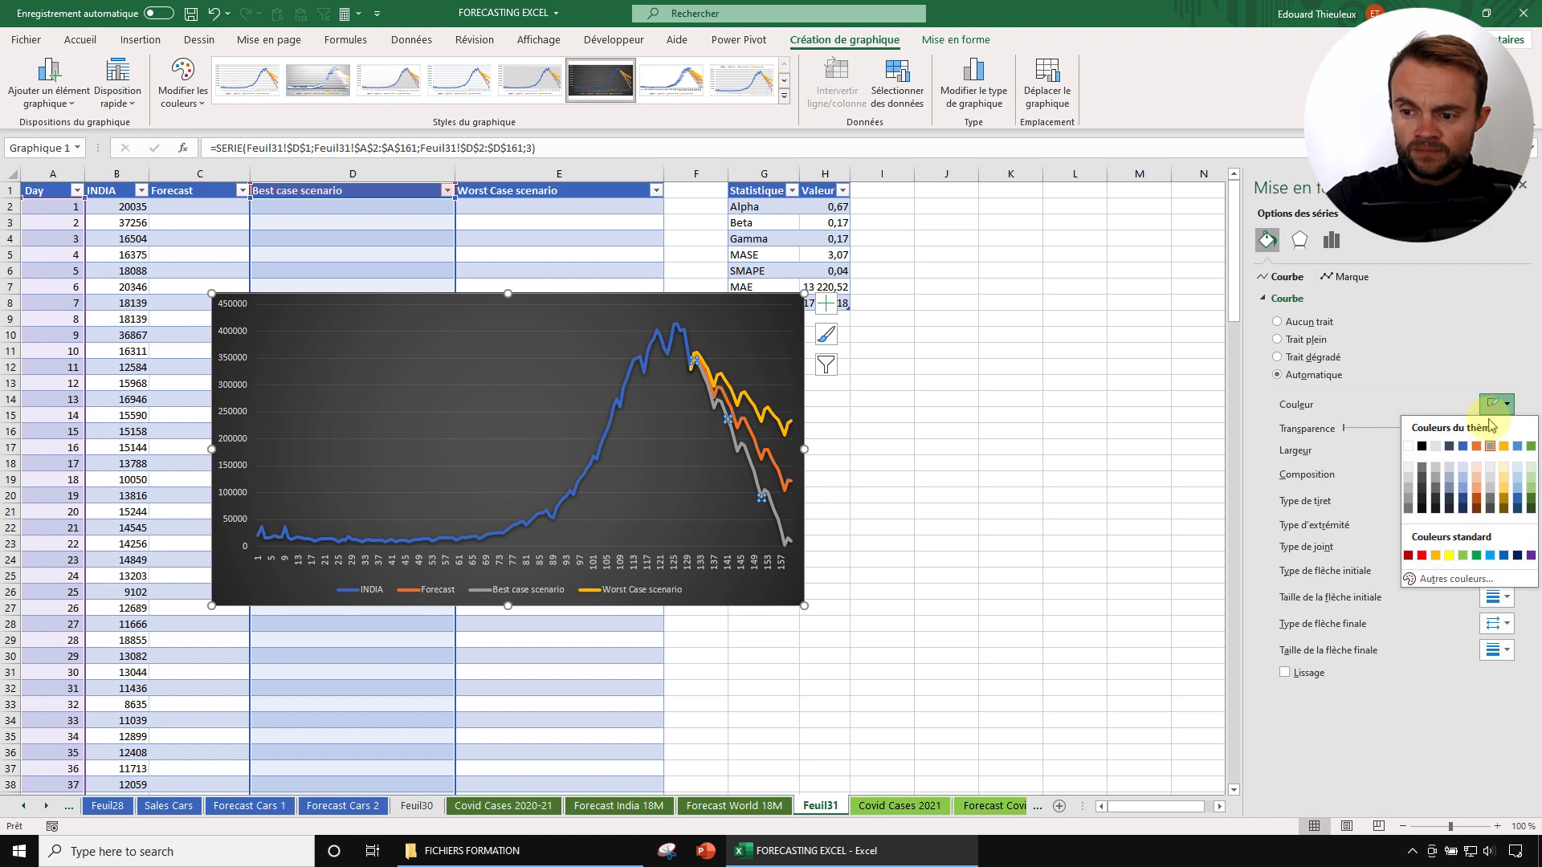
pyautogui.click(1463, 556)
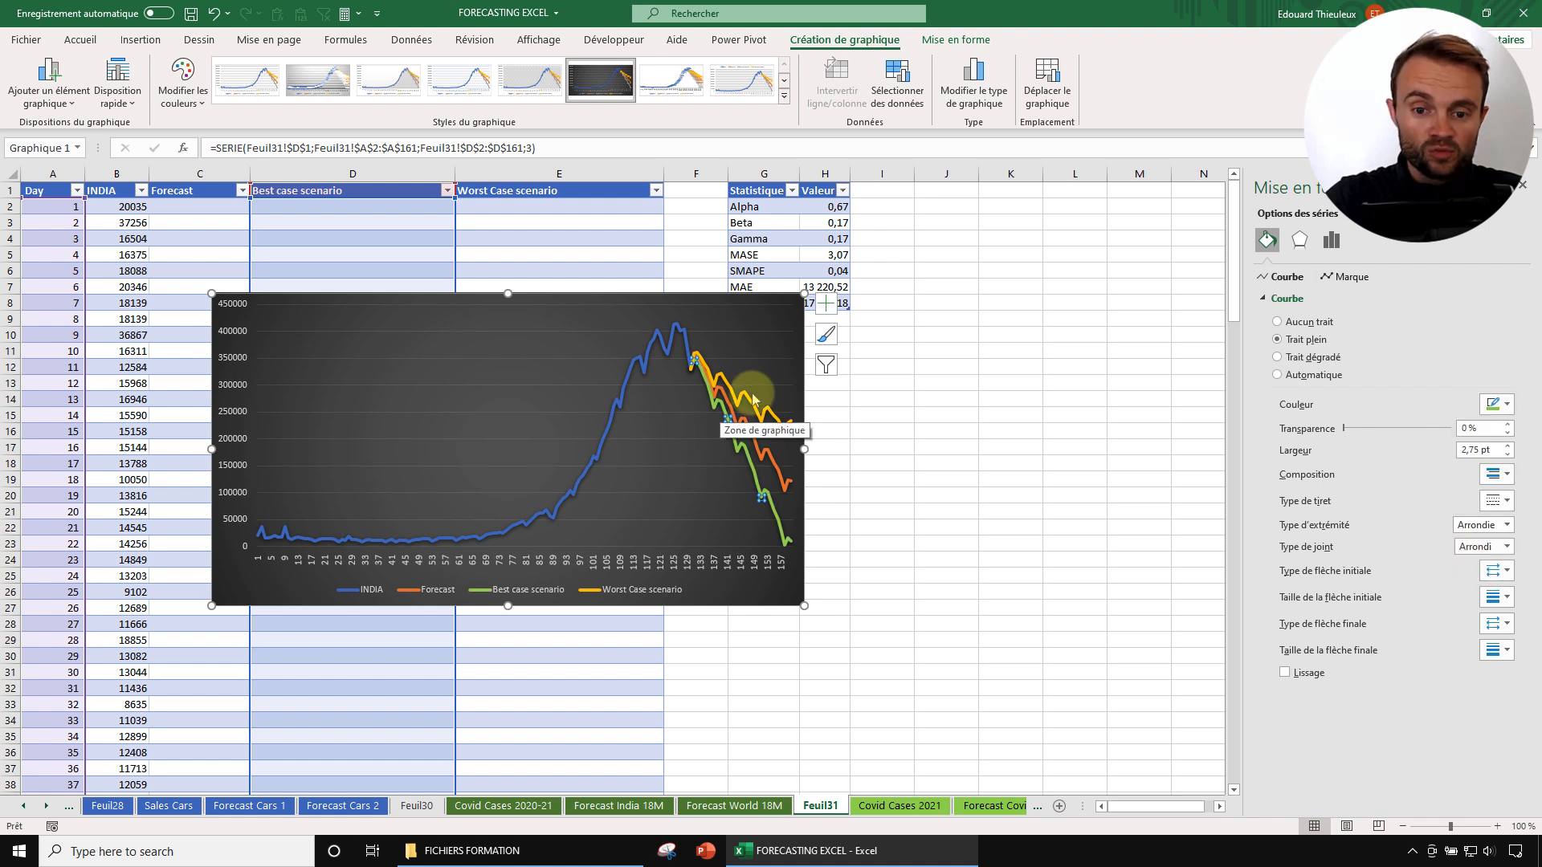
pyautogui.click(749, 401)
pyautogui.click(1502, 405)
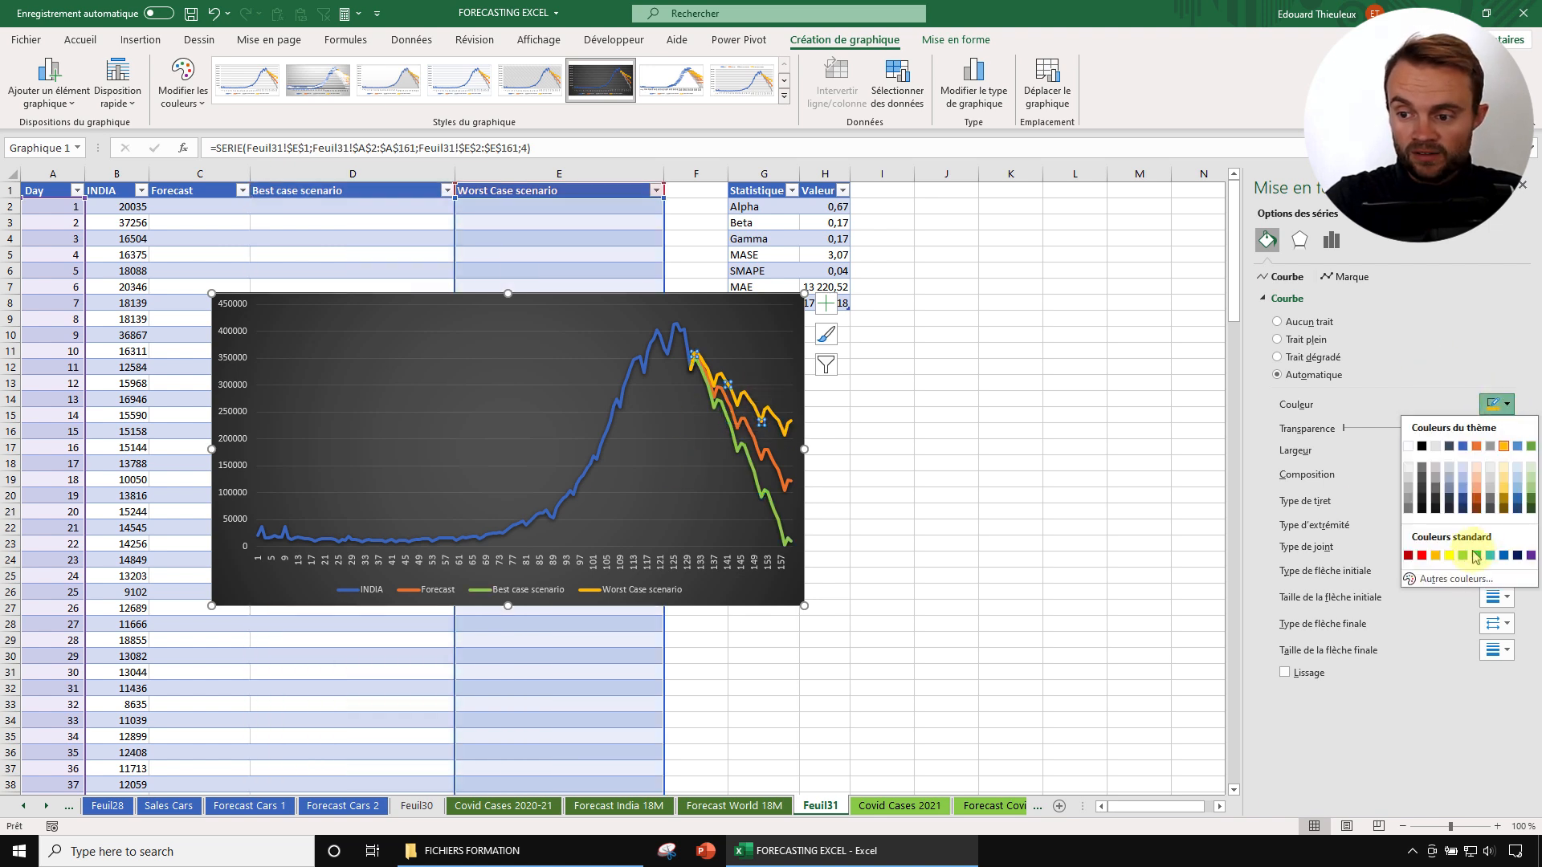
pyautogui.click(1421, 556)
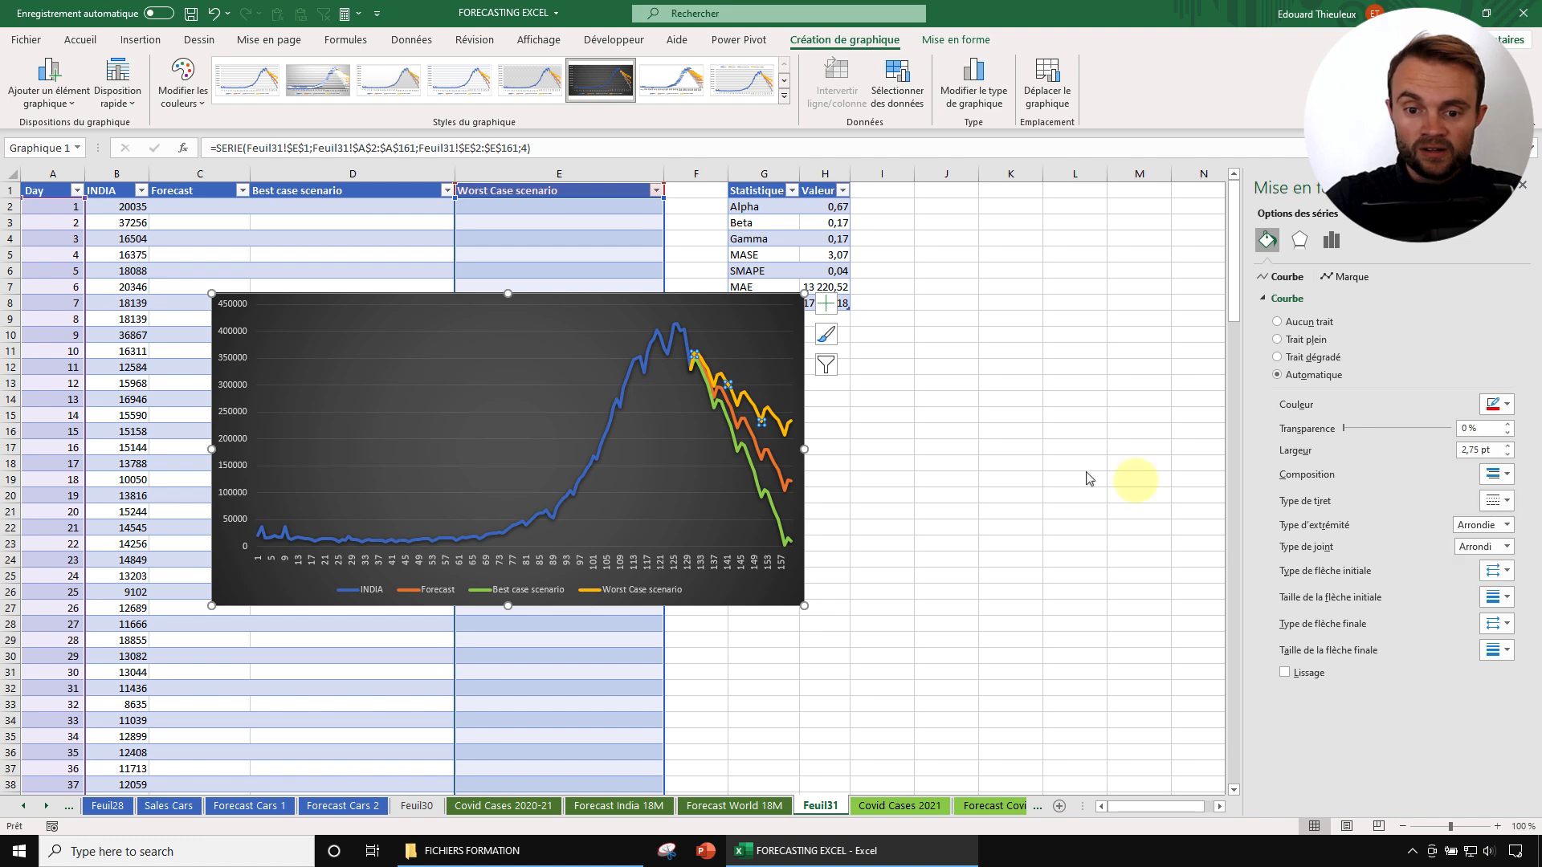
pyautogui.click(764, 447)
pyautogui.click(932, 478)
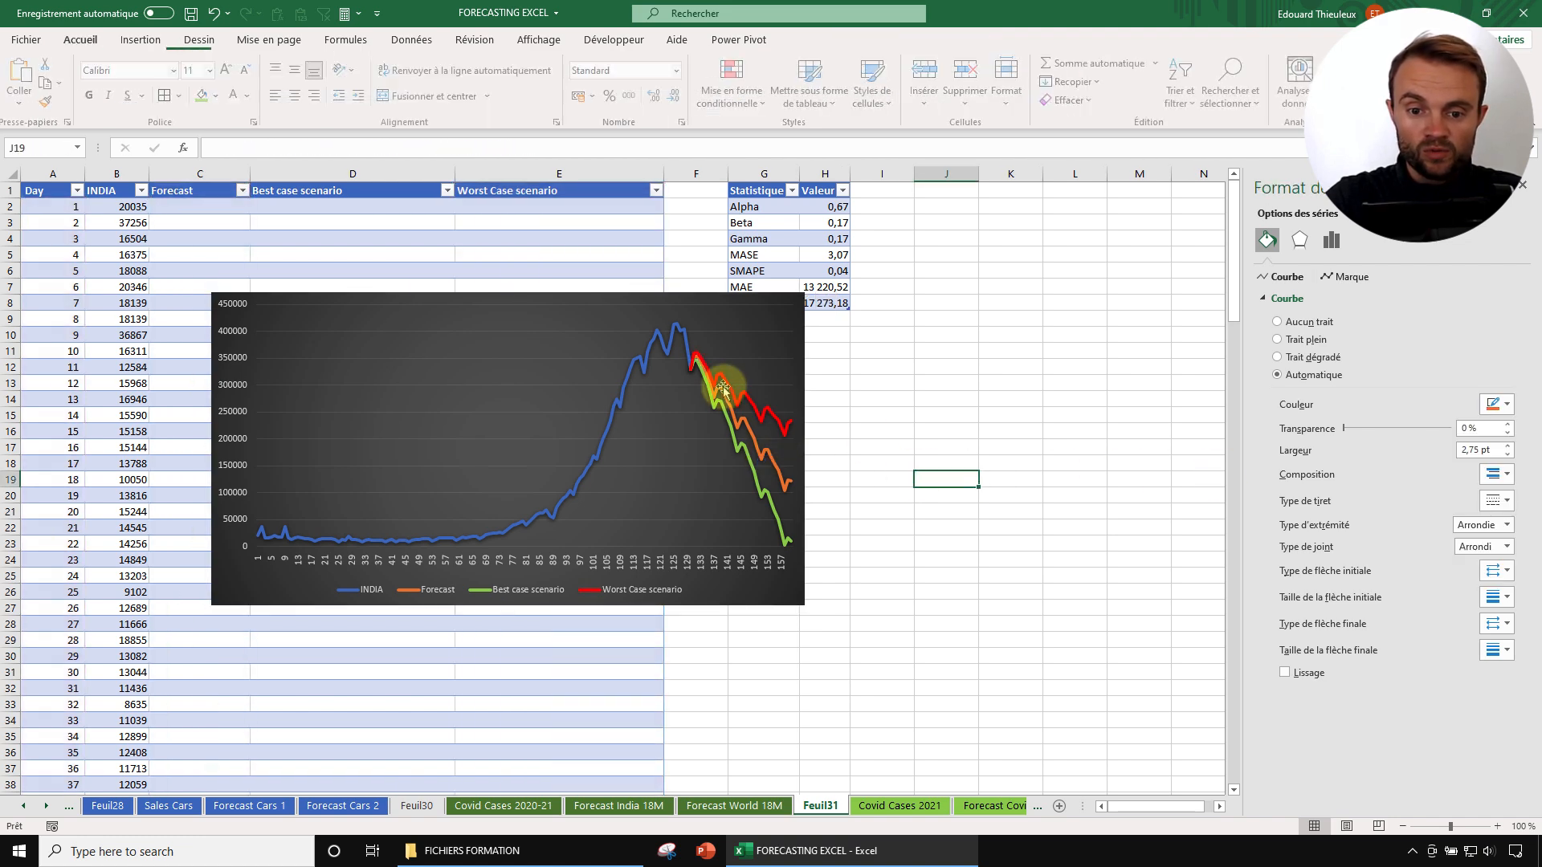
# Examine the week number column and the chart title on the Forecast Covid India 6M 95% sheet.
pyautogui.click(731, 301)
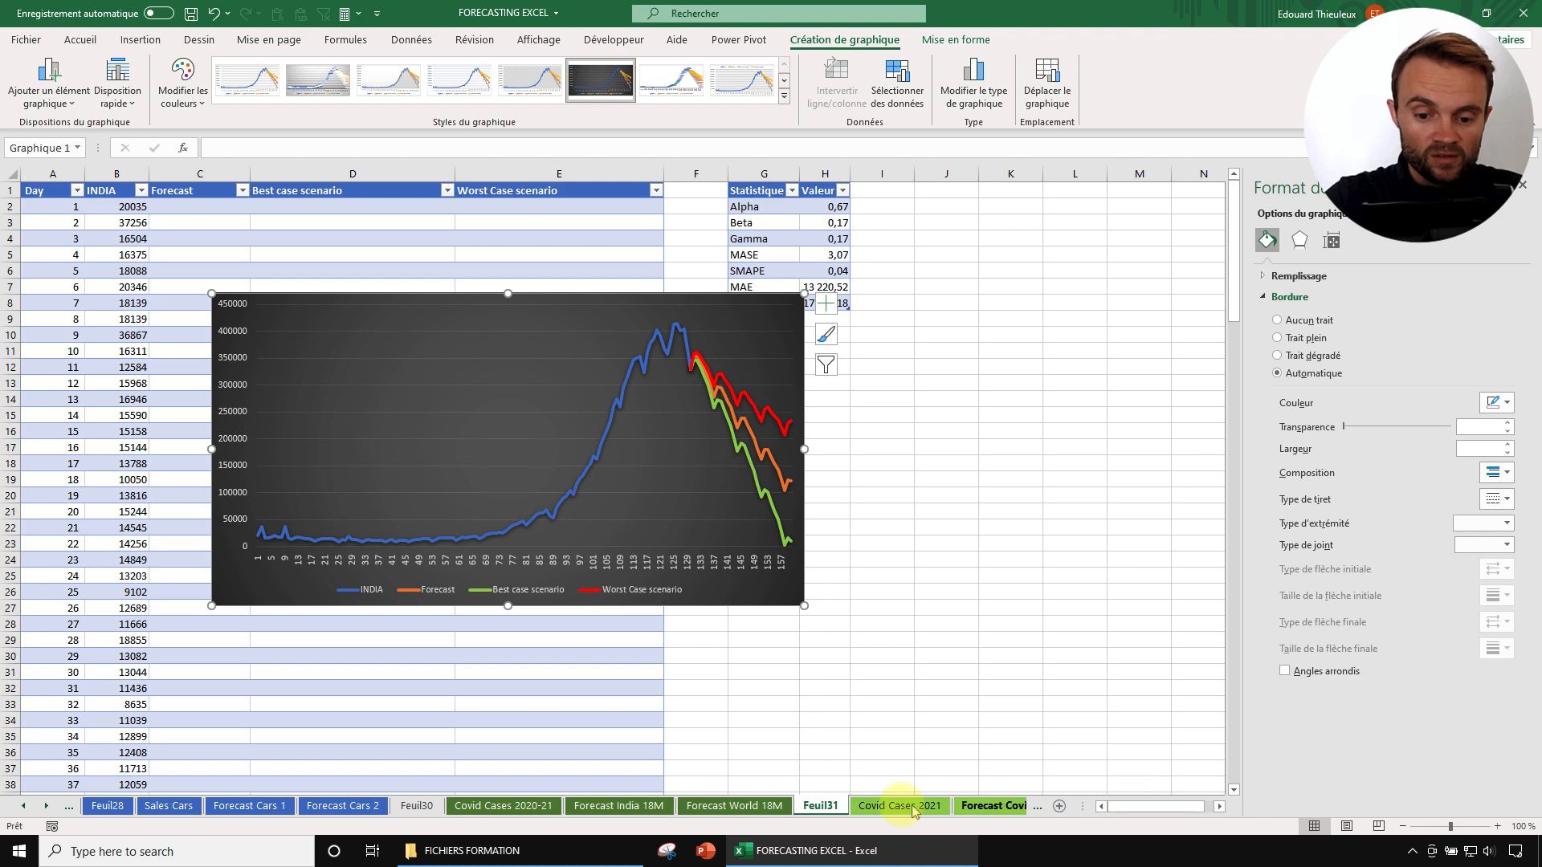
pyautogui.click(964, 807)
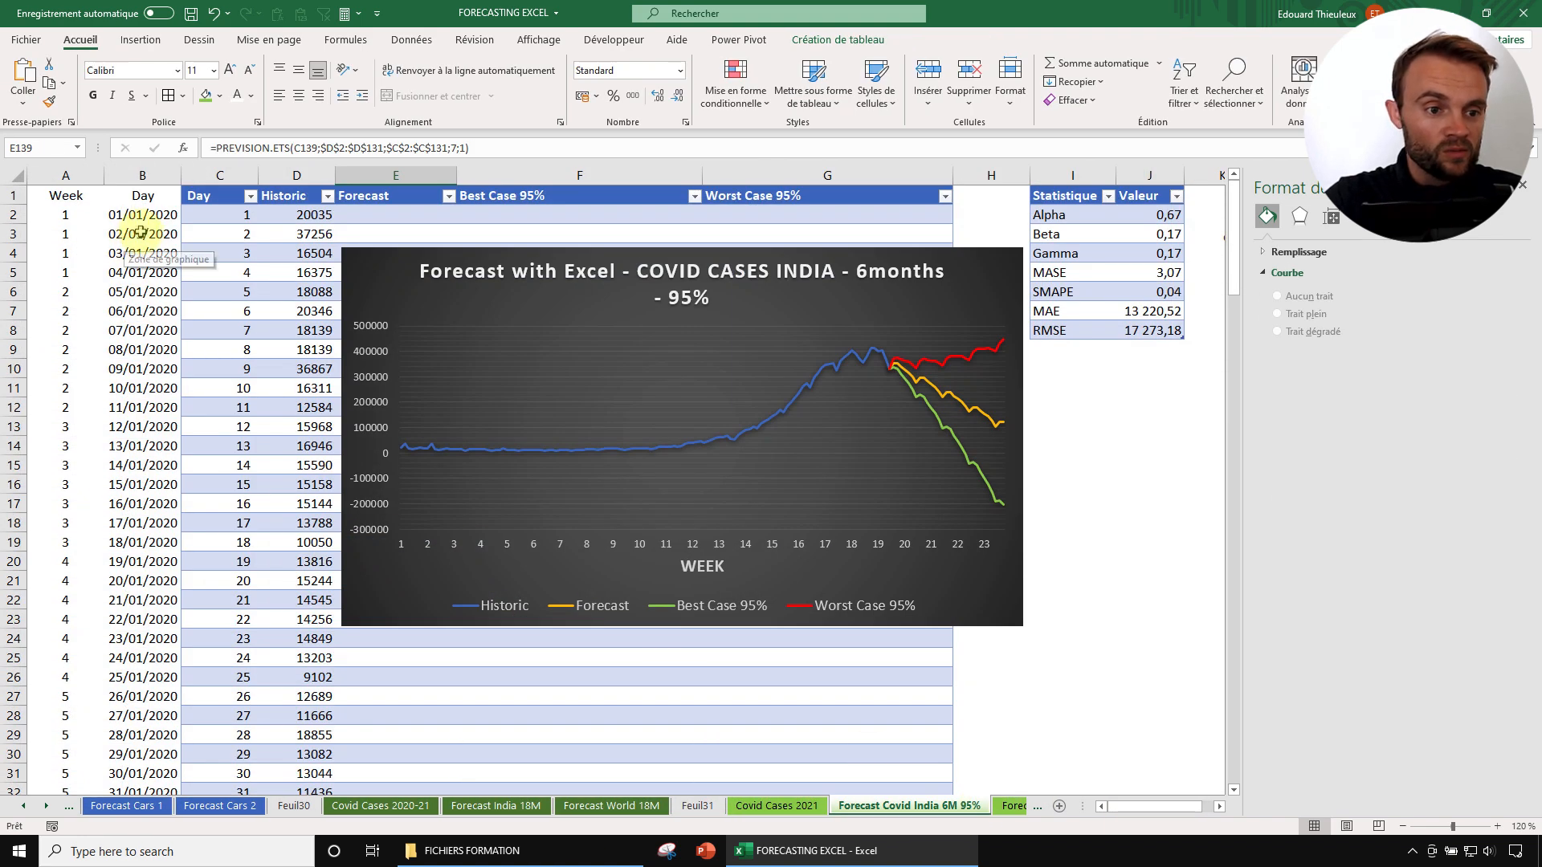
pyautogui.moveTo(76, 233); pyautogui.dragTo(76, 484)
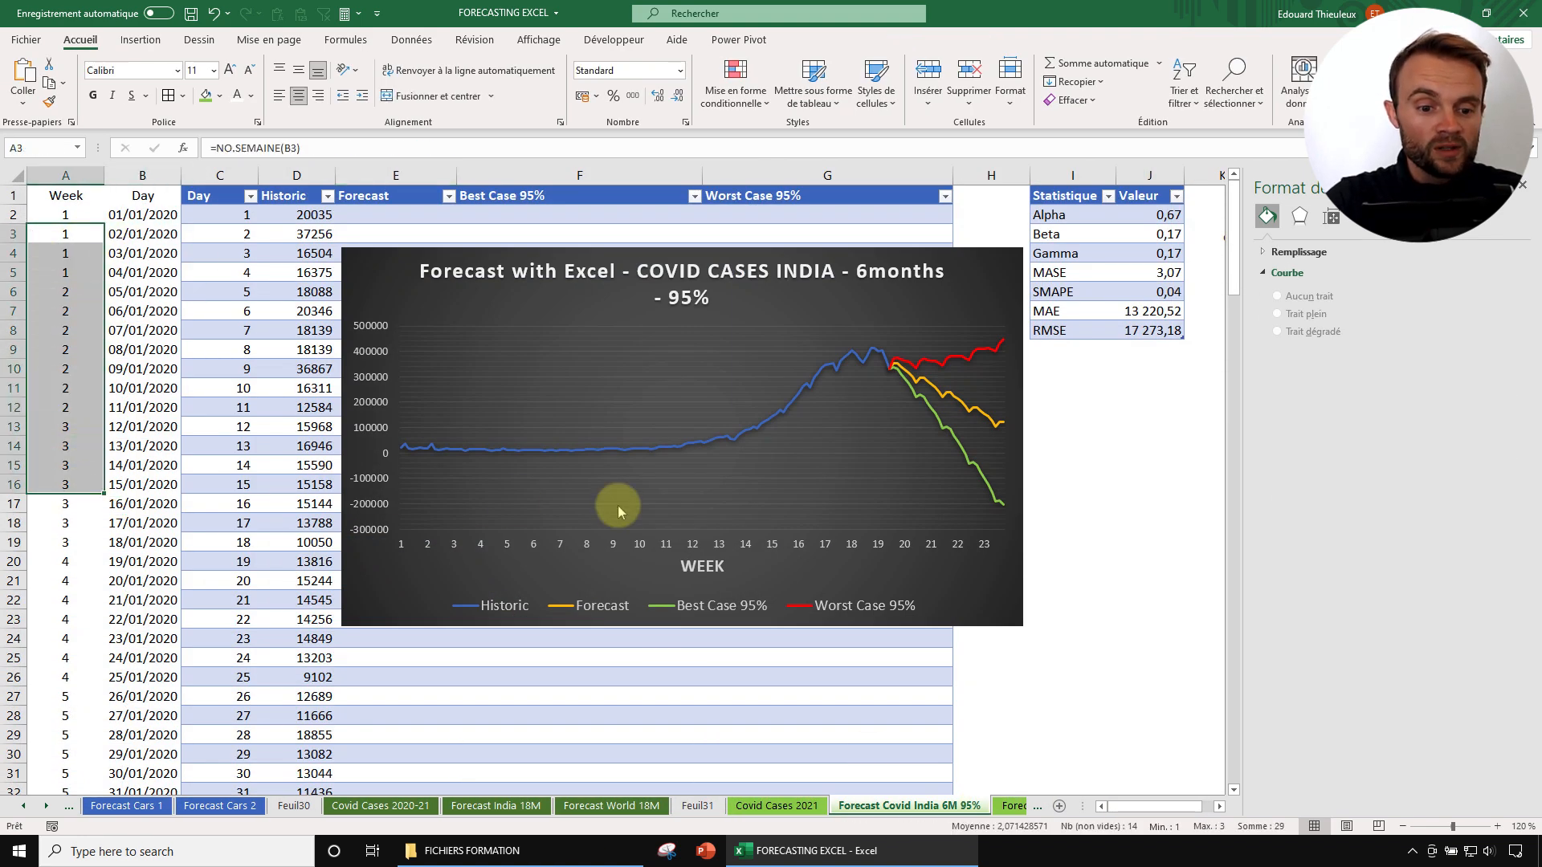
pyautogui.click(608, 293)
pyautogui.moveTo(637, 273); pyautogui.dragTo(721, 300)
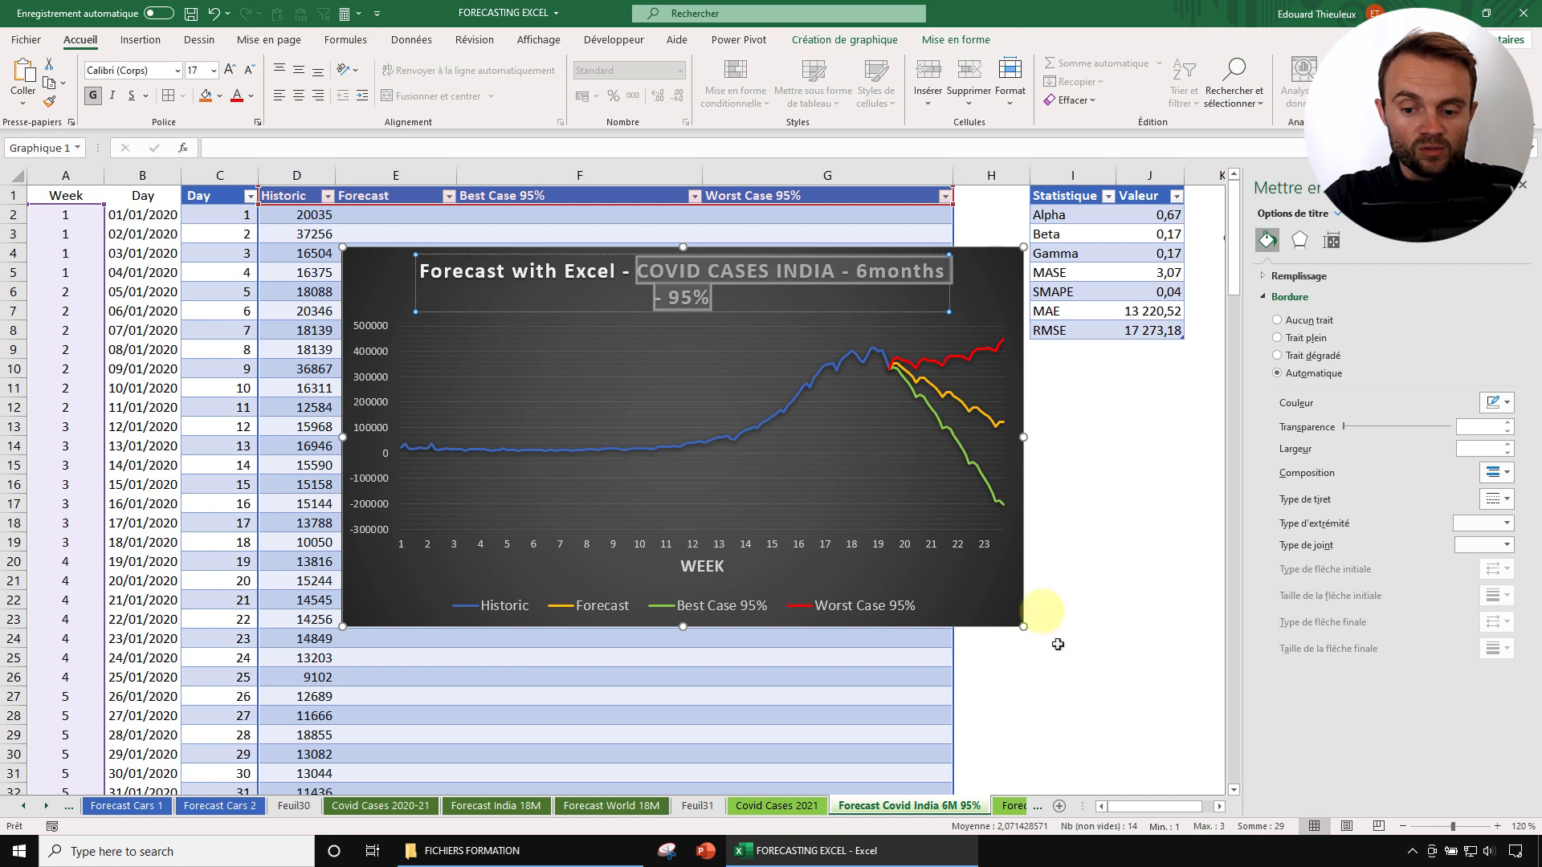
# View the finished chart on the Forecast Covid India 6M 50% sheet and return to the Covid Cases 2021 sheet.
pyautogui.click(45, 806)
pyautogui.click(45, 806)
pyautogui.click(867, 806)
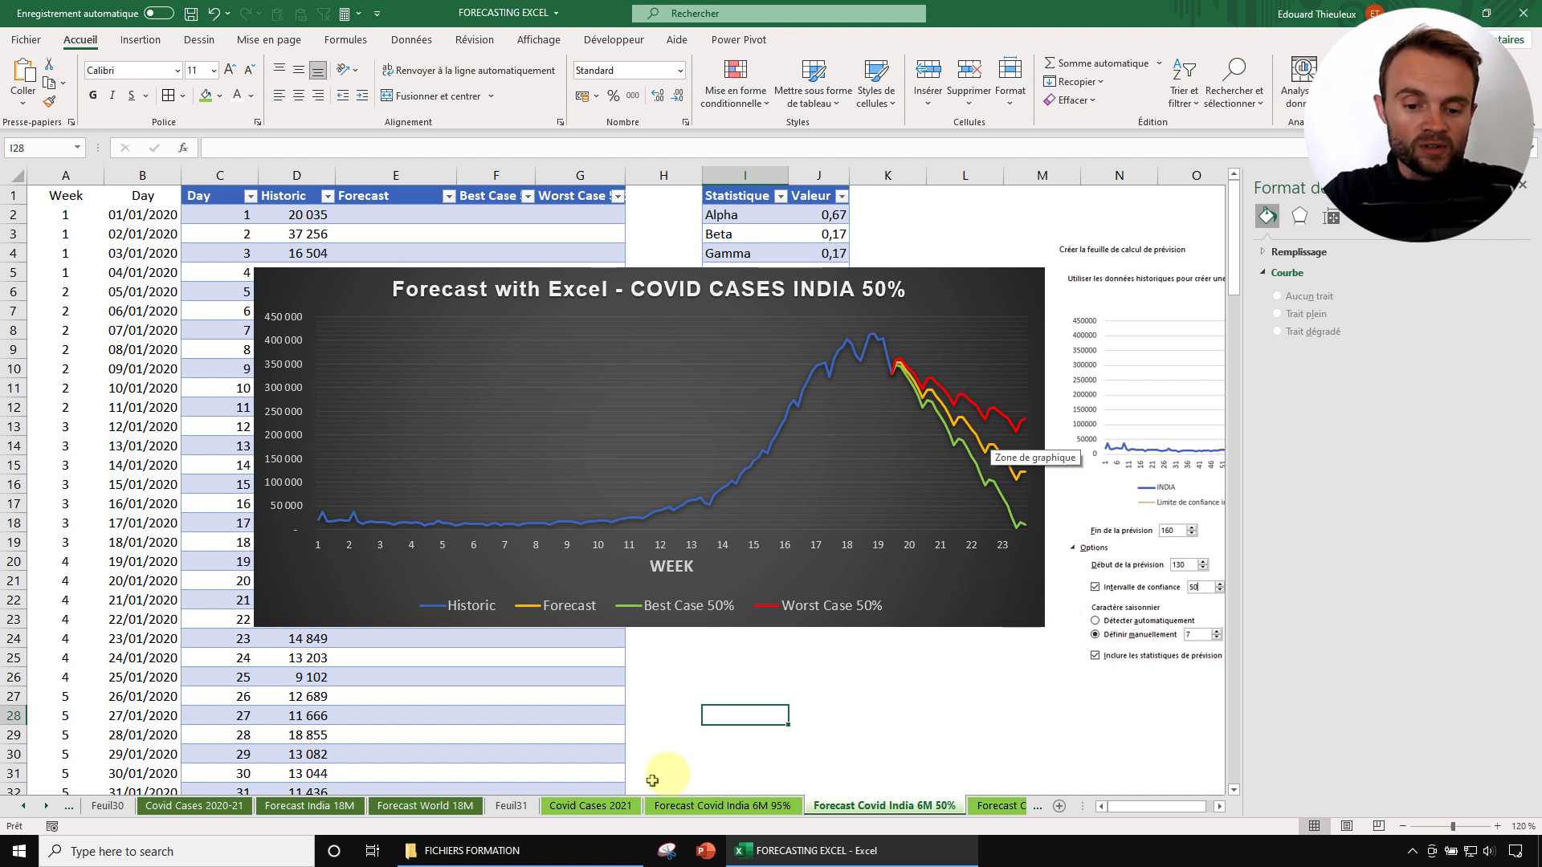
pyautogui.click(590, 807)
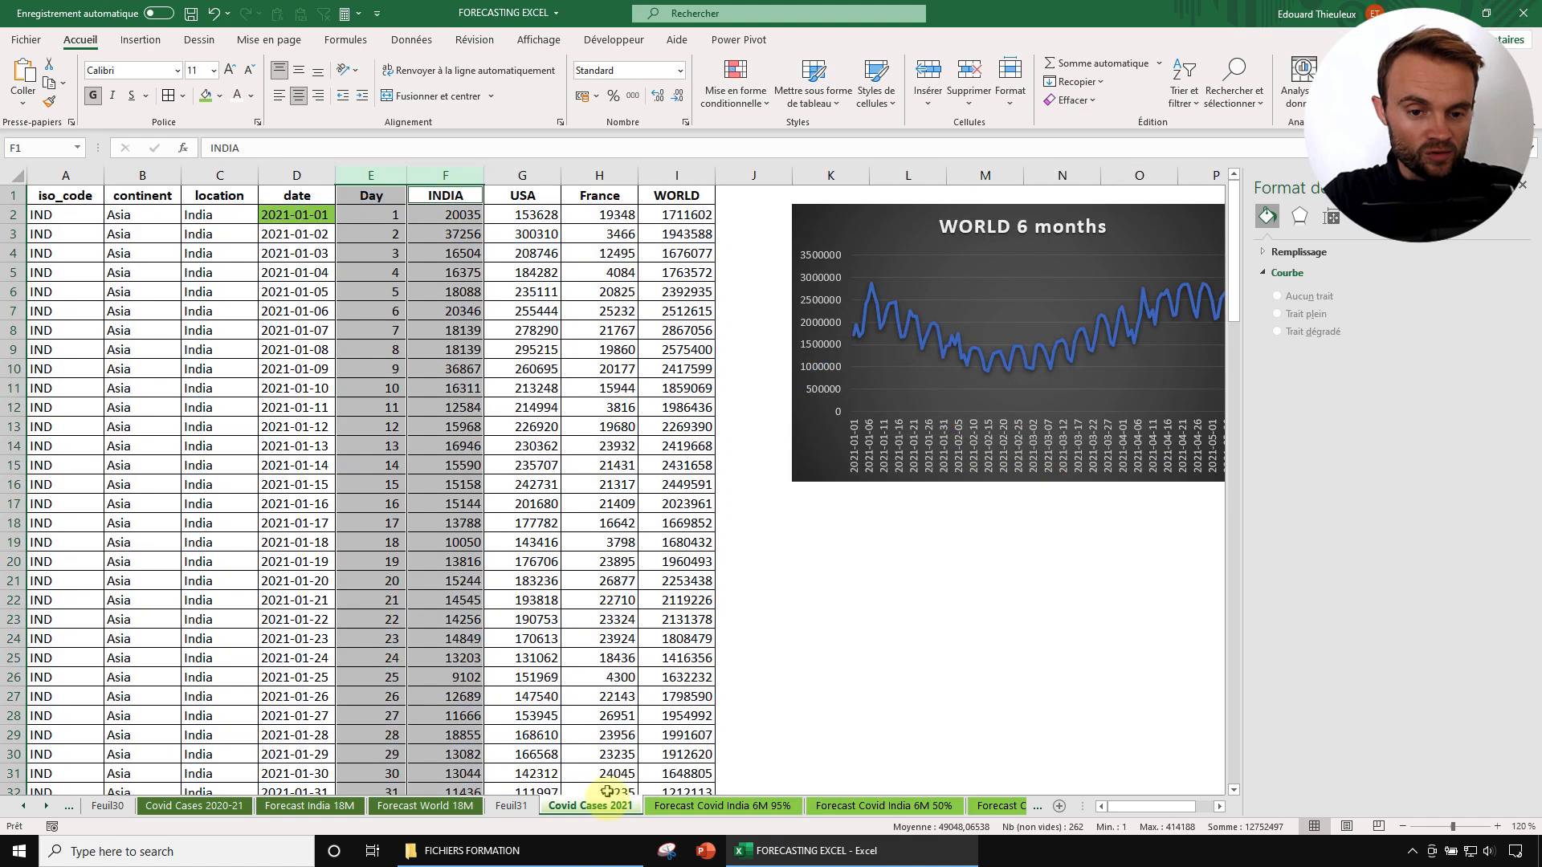
# Highlight the USA daily cases on the Covid Cases 2021 sheet, then view the chart on the Forecast Cars 2 sheet.
pyautogui.click(540, 197)
pyautogui.hotkey('ctrl', 'shift', 'Down')
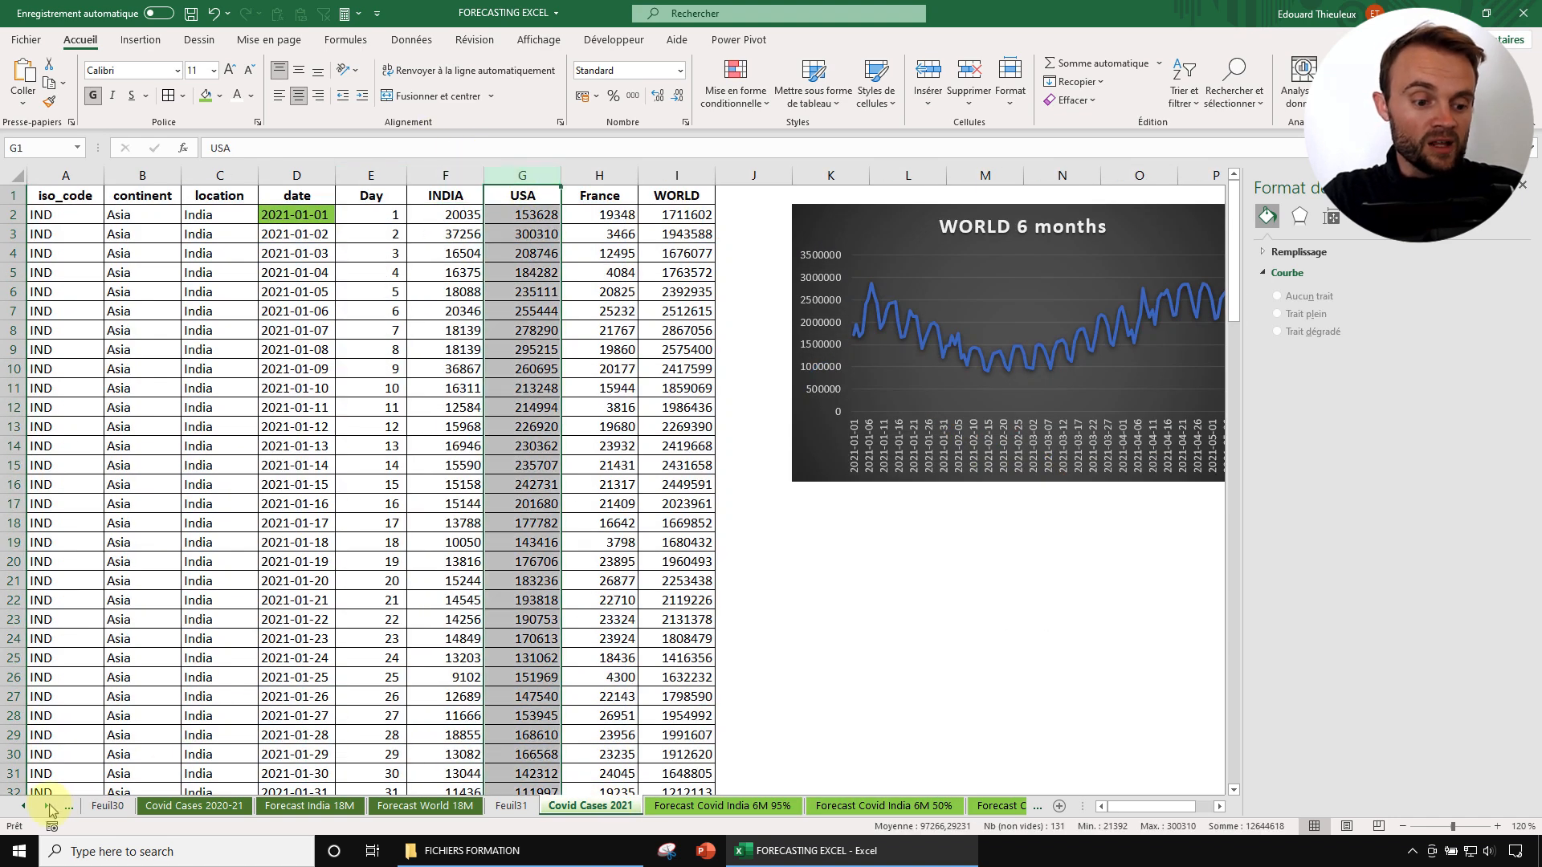
pyautogui.click(25, 808)
pyautogui.click(25, 808)
pyautogui.click(25, 808)
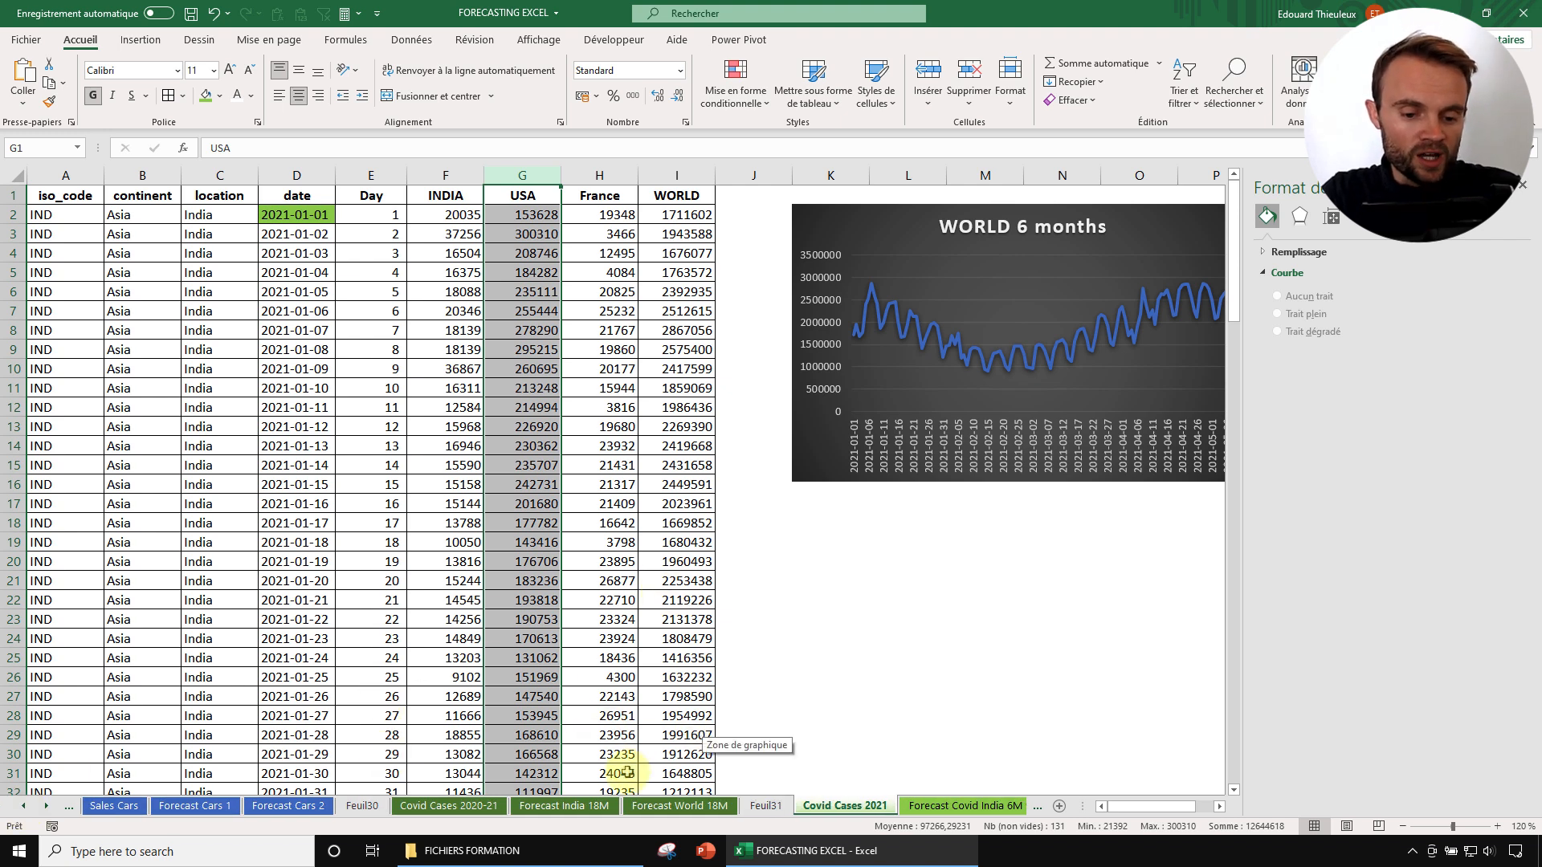
pyautogui.click(279, 808)
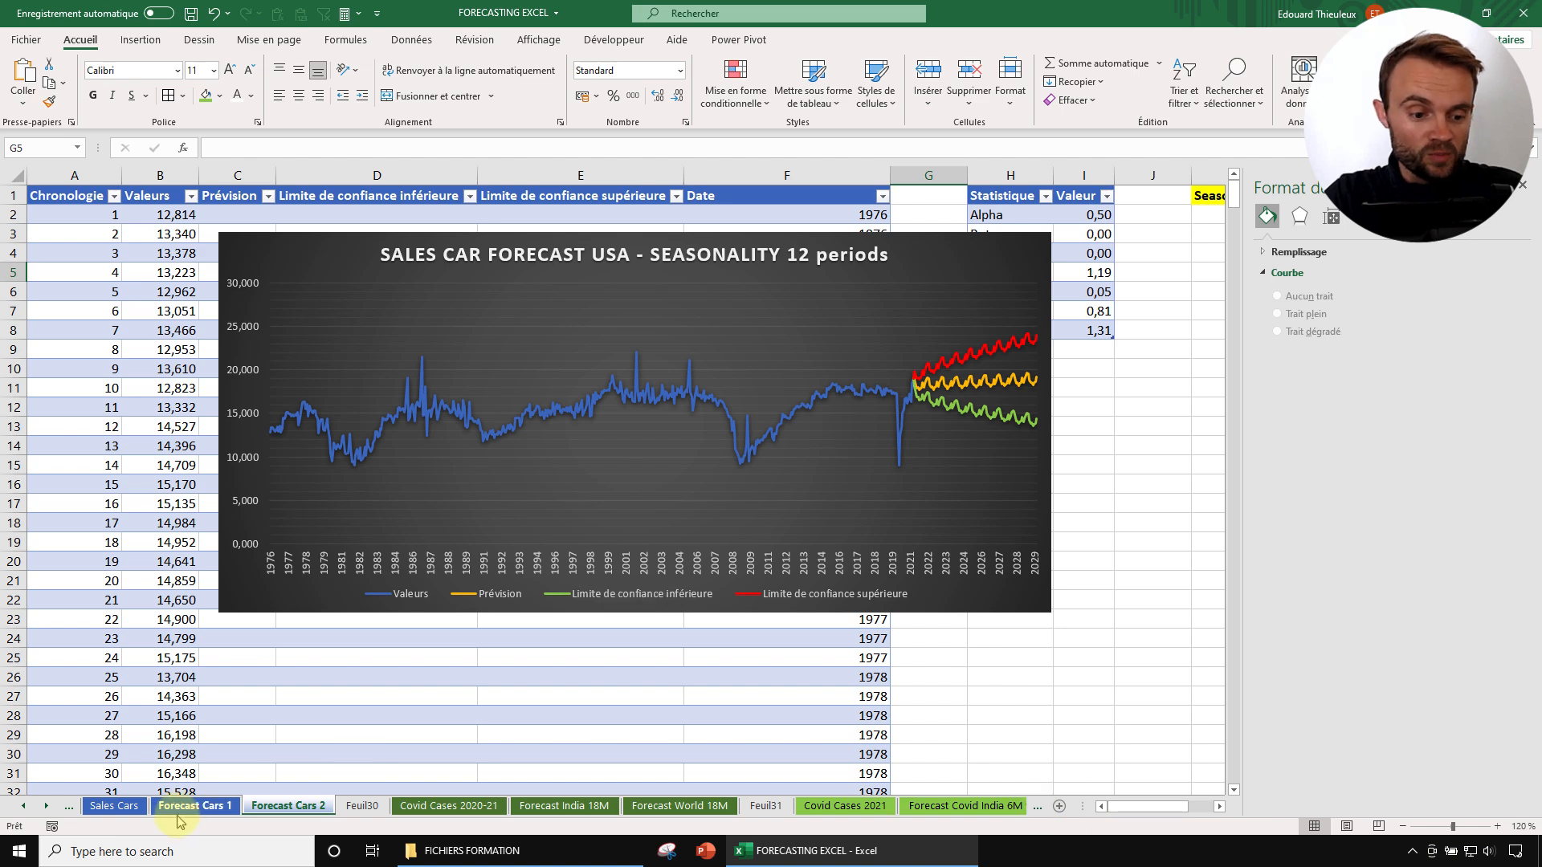
# View the Solver + Trends IPHONE price sheet, then examine the data and trend chart on the Sales Cars sheet.
pyautogui.click(113, 805)
pyautogui.click(23, 806)
pyautogui.click(23, 805)
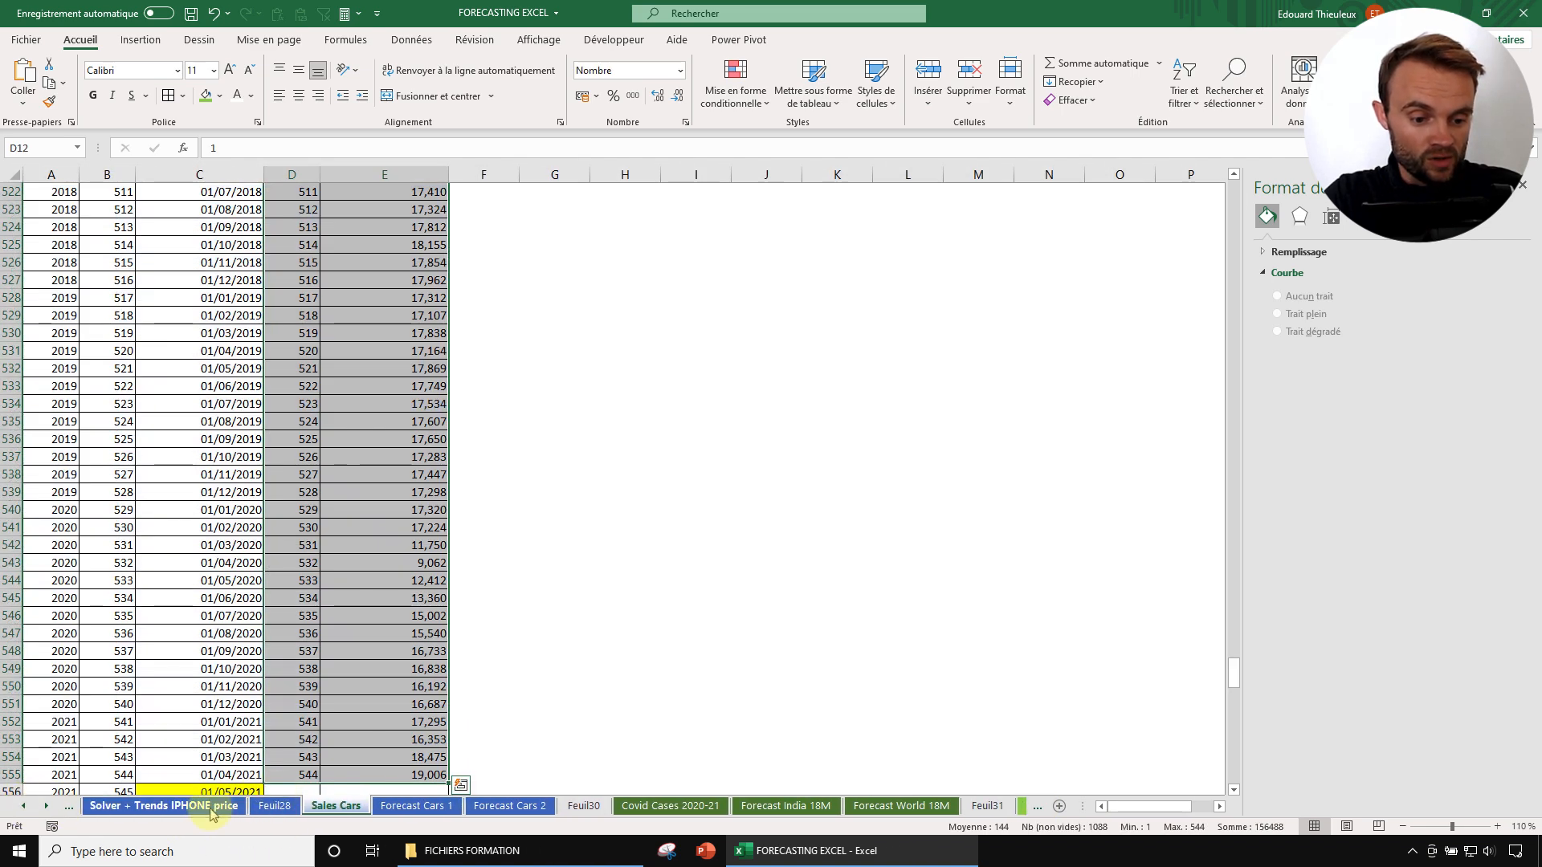
pyautogui.click(192, 806)
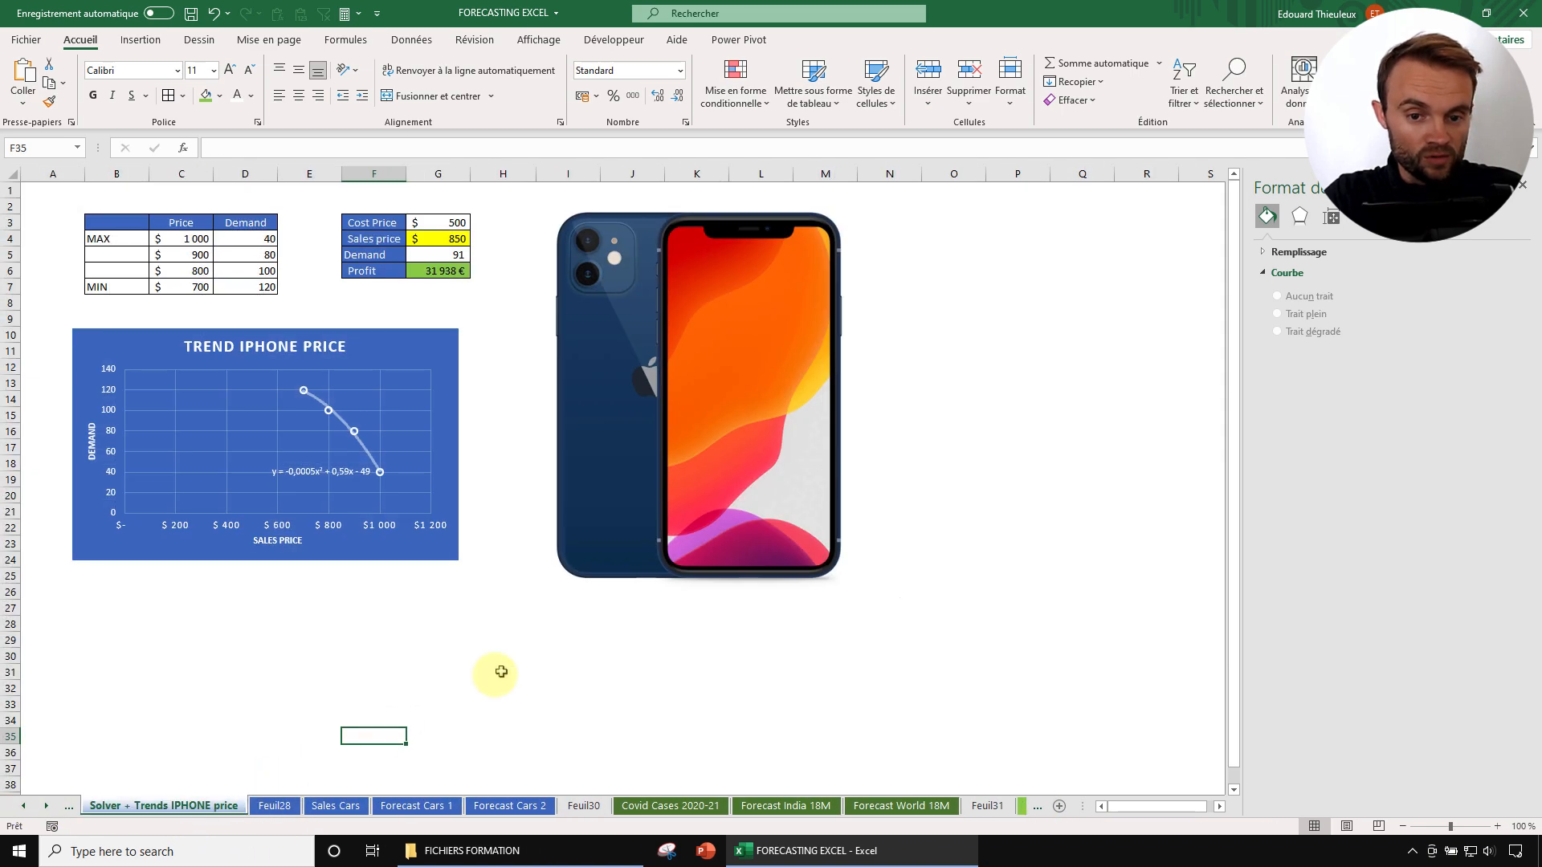
pyautogui.click(335, 806)
pyautogui.scroll(20, 459, 557)
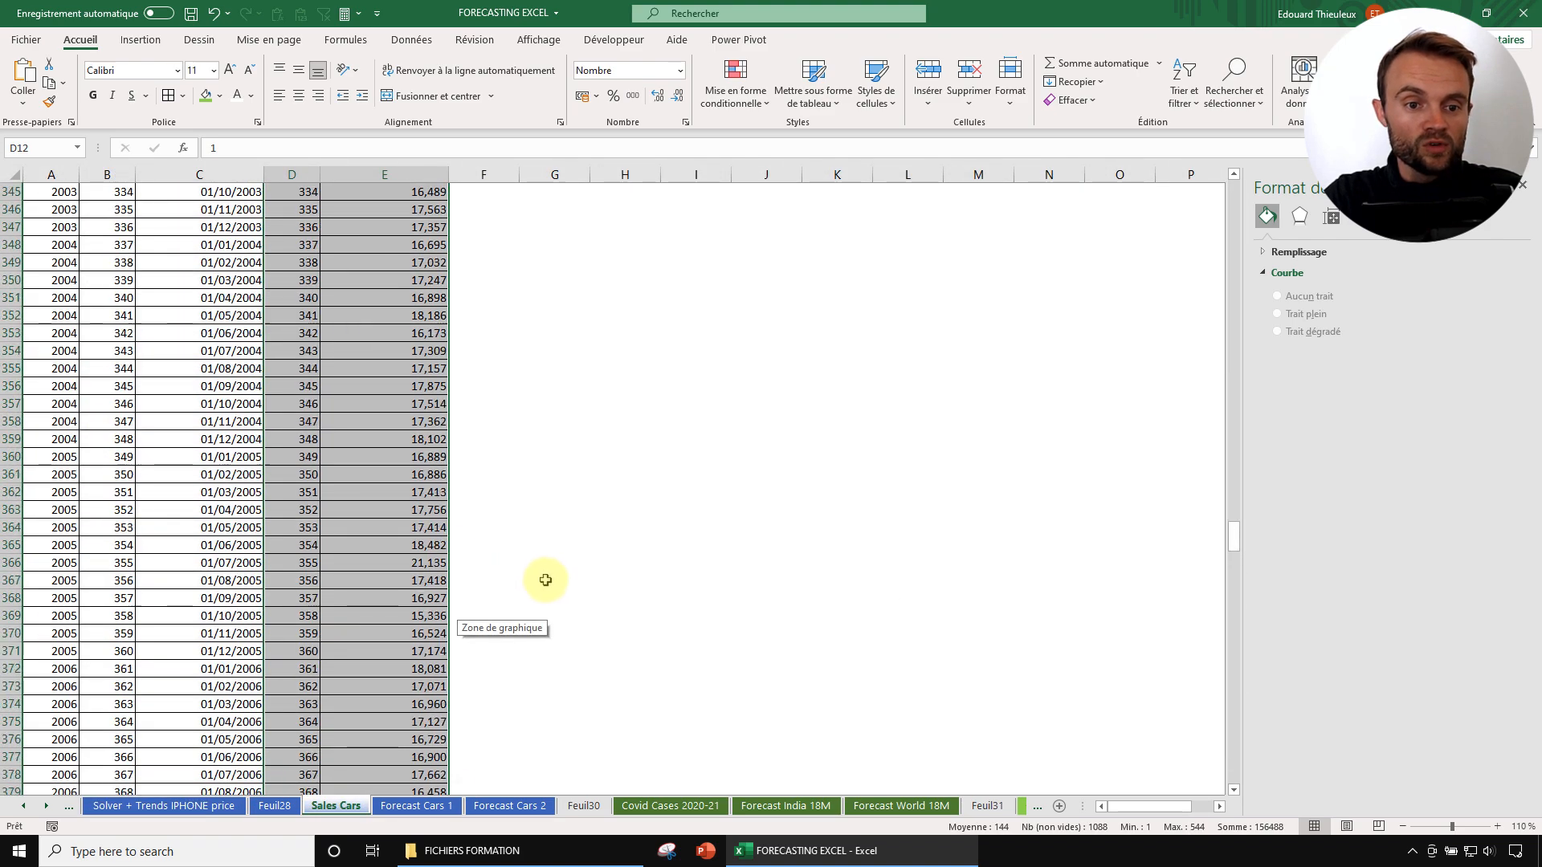
pyautogui.scroll(-4, 475, 519)
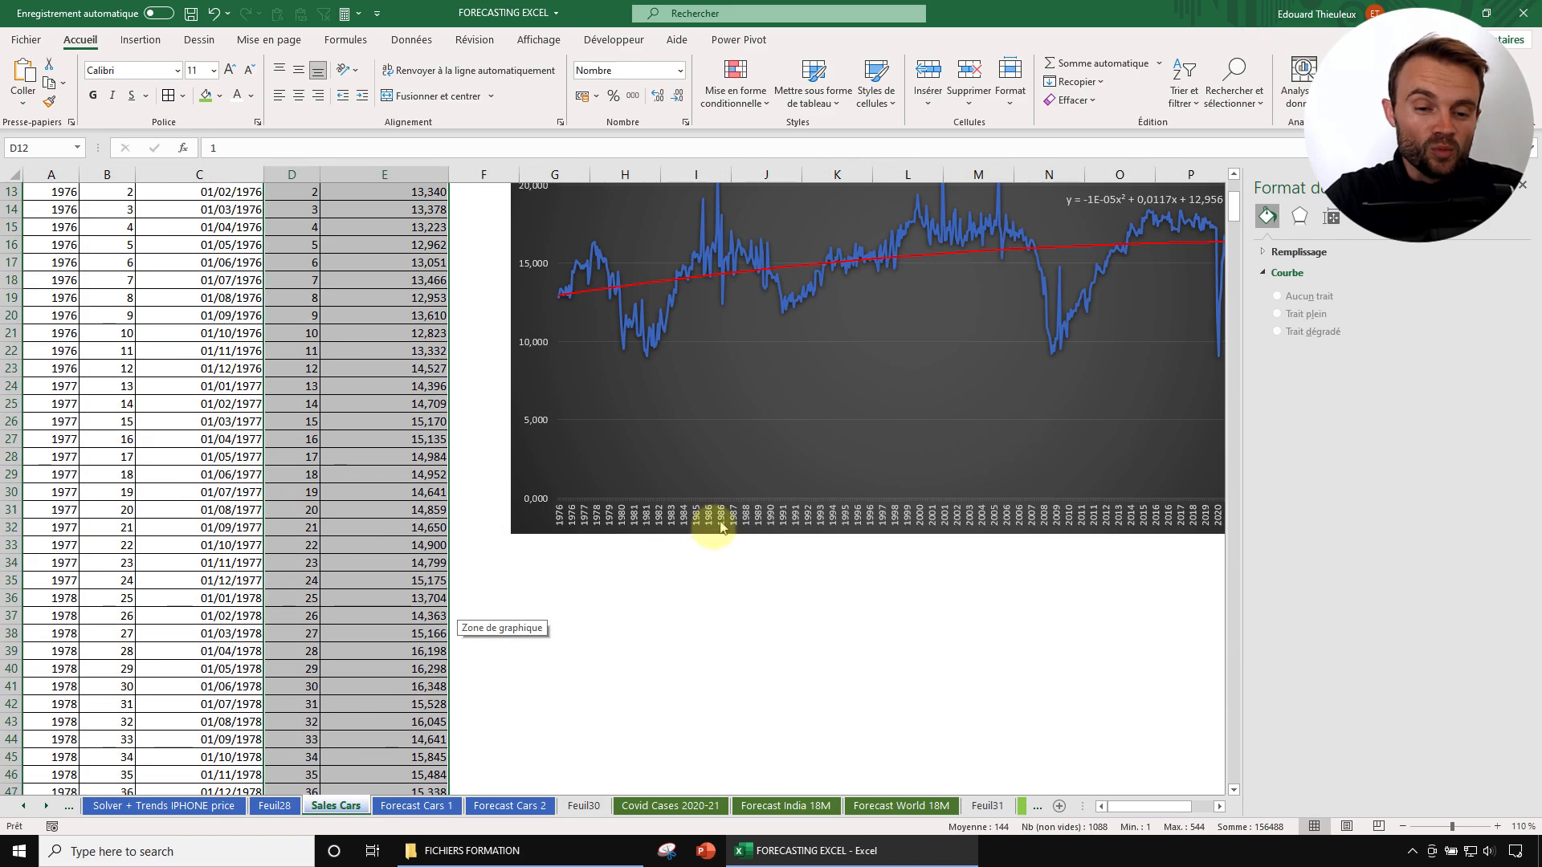
pyautogui.click(1522, 185)
pyautogui.scroll(4, 1100, 506)
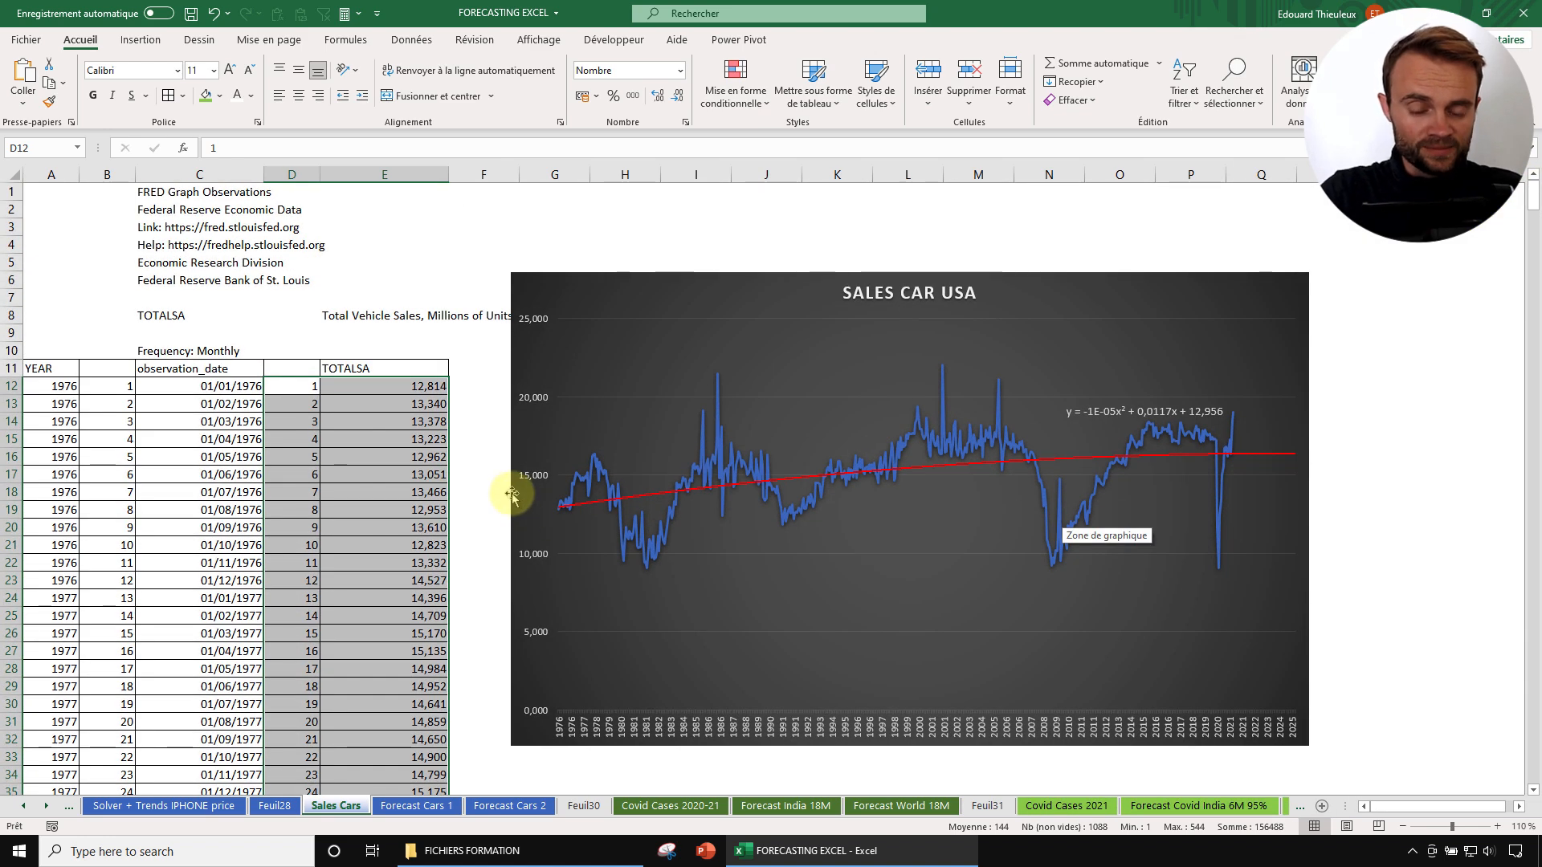
# Try the exponential, linear, logarithmic, power and moving average trendline types on the SALES CAR USA chart, then restore the polynomial type.
pyautogui.click(898, 472)
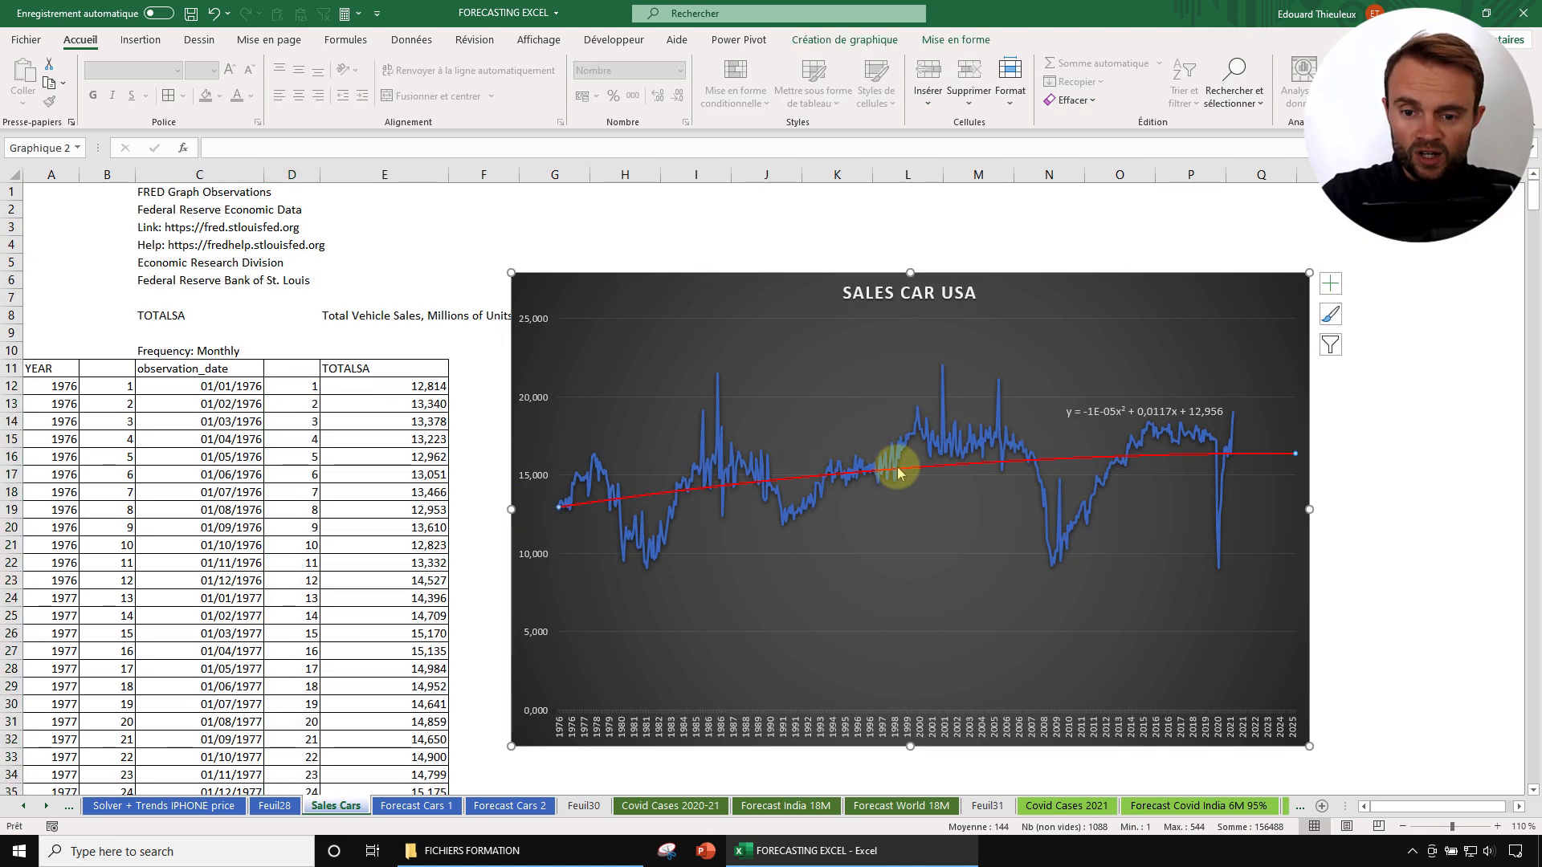
pyautogui.doubleClick(1017, 464)
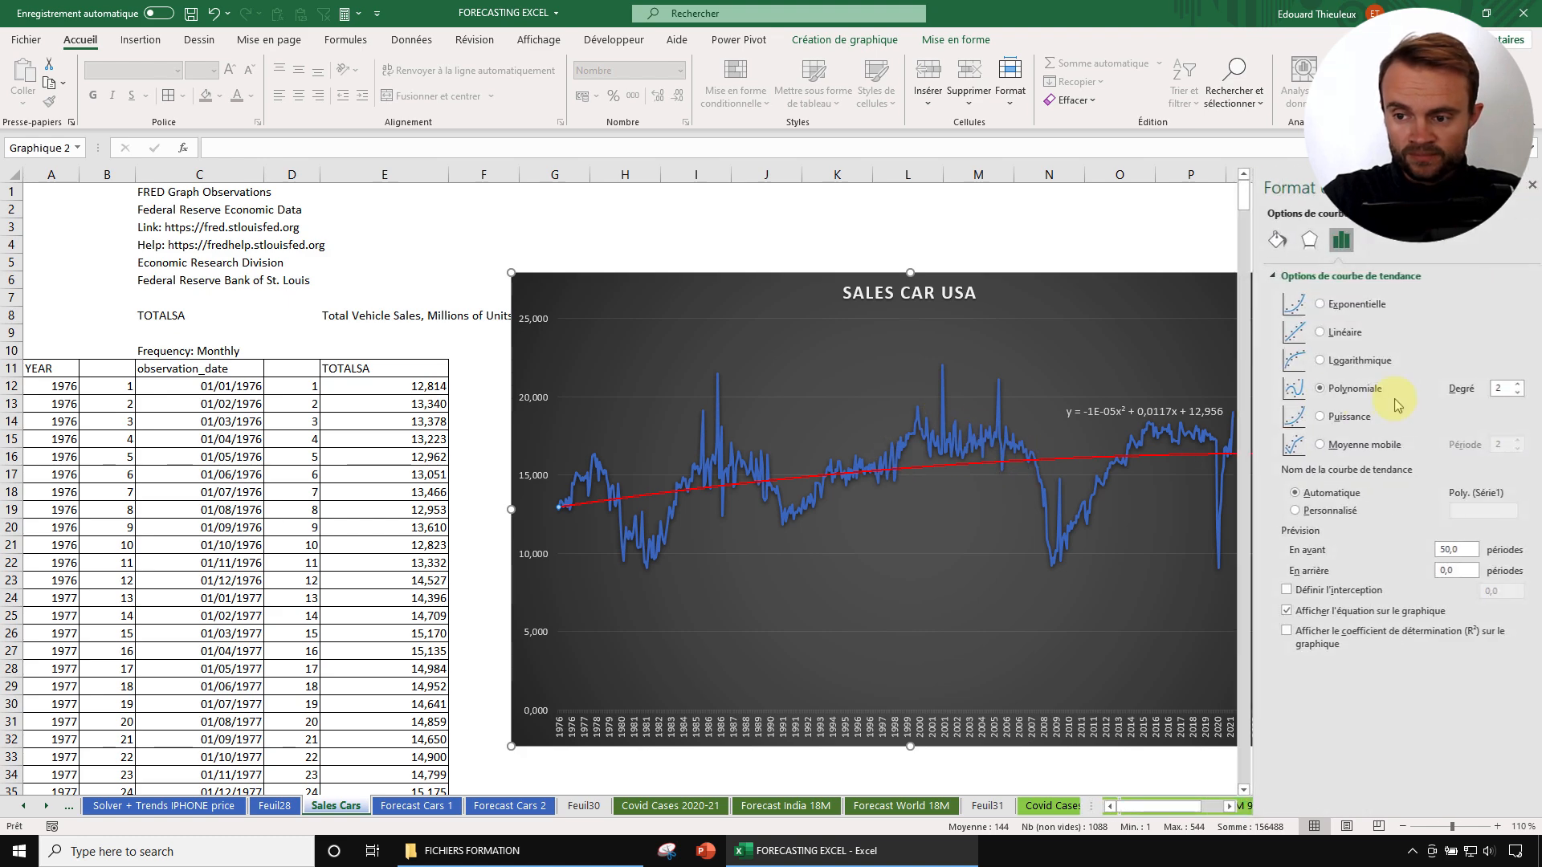
pyautogui.click(1354, 311)
pyautogui.moveTo(1088, 287); pyautogui.dragTo(872, 275)
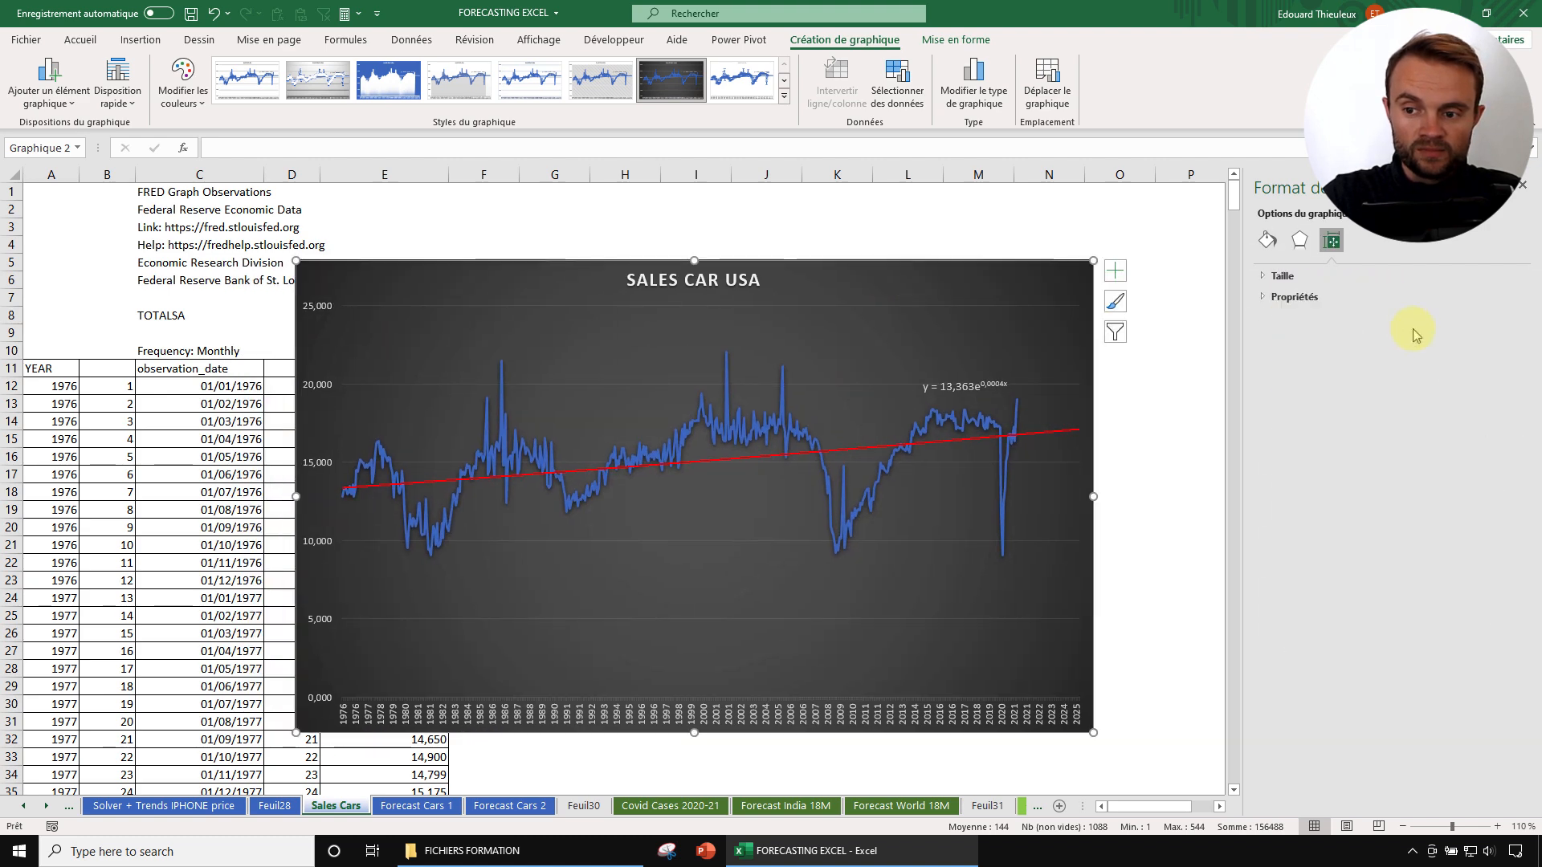
pyautogui.click(1029, 435)
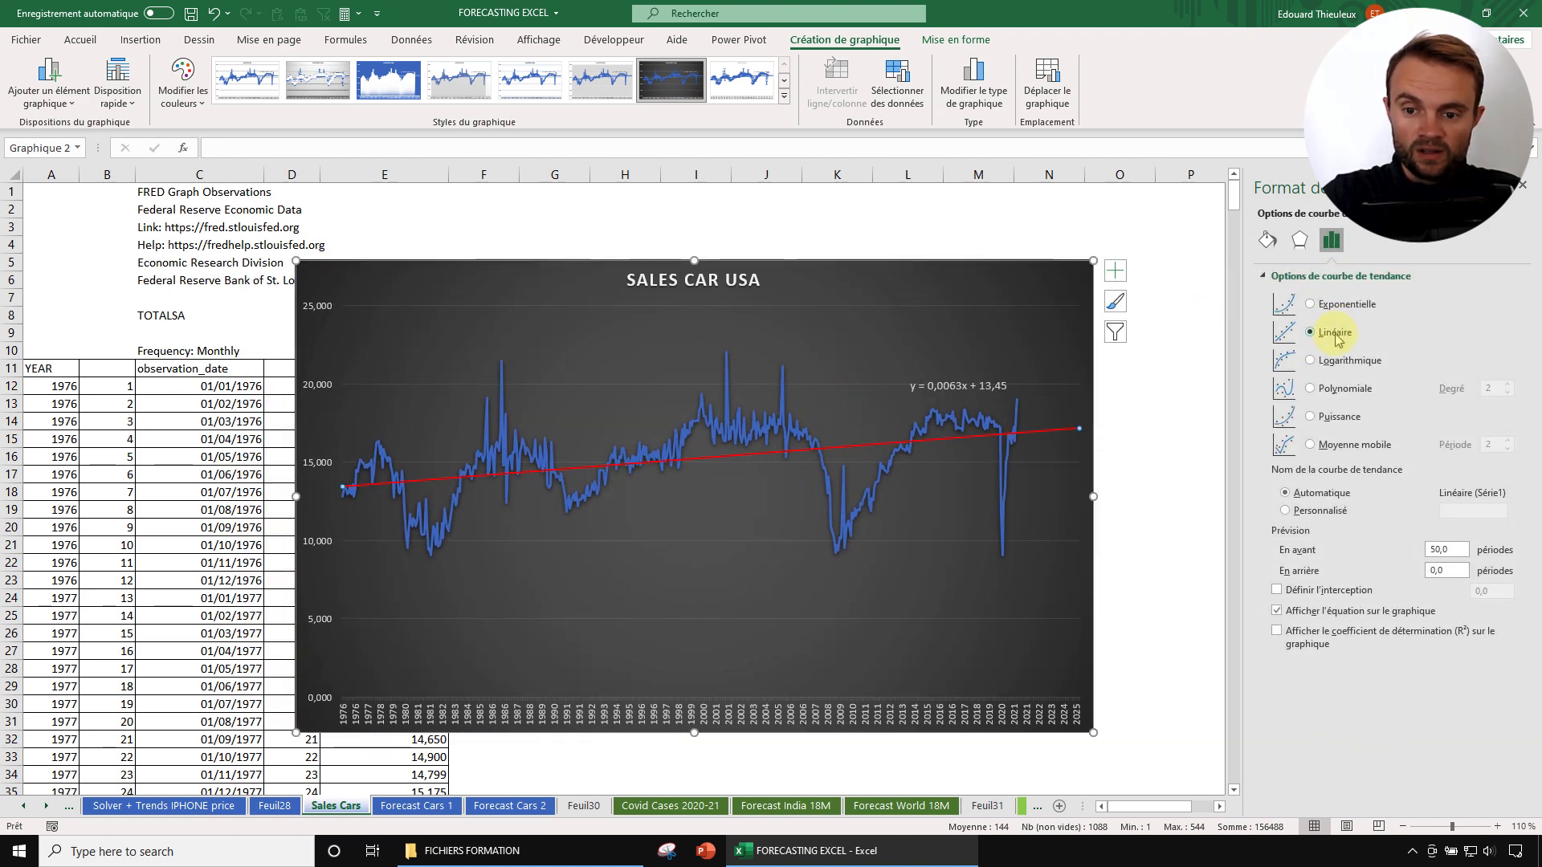
pyautogui.click(1337, 361)
pyautogui.click(1331, 389)
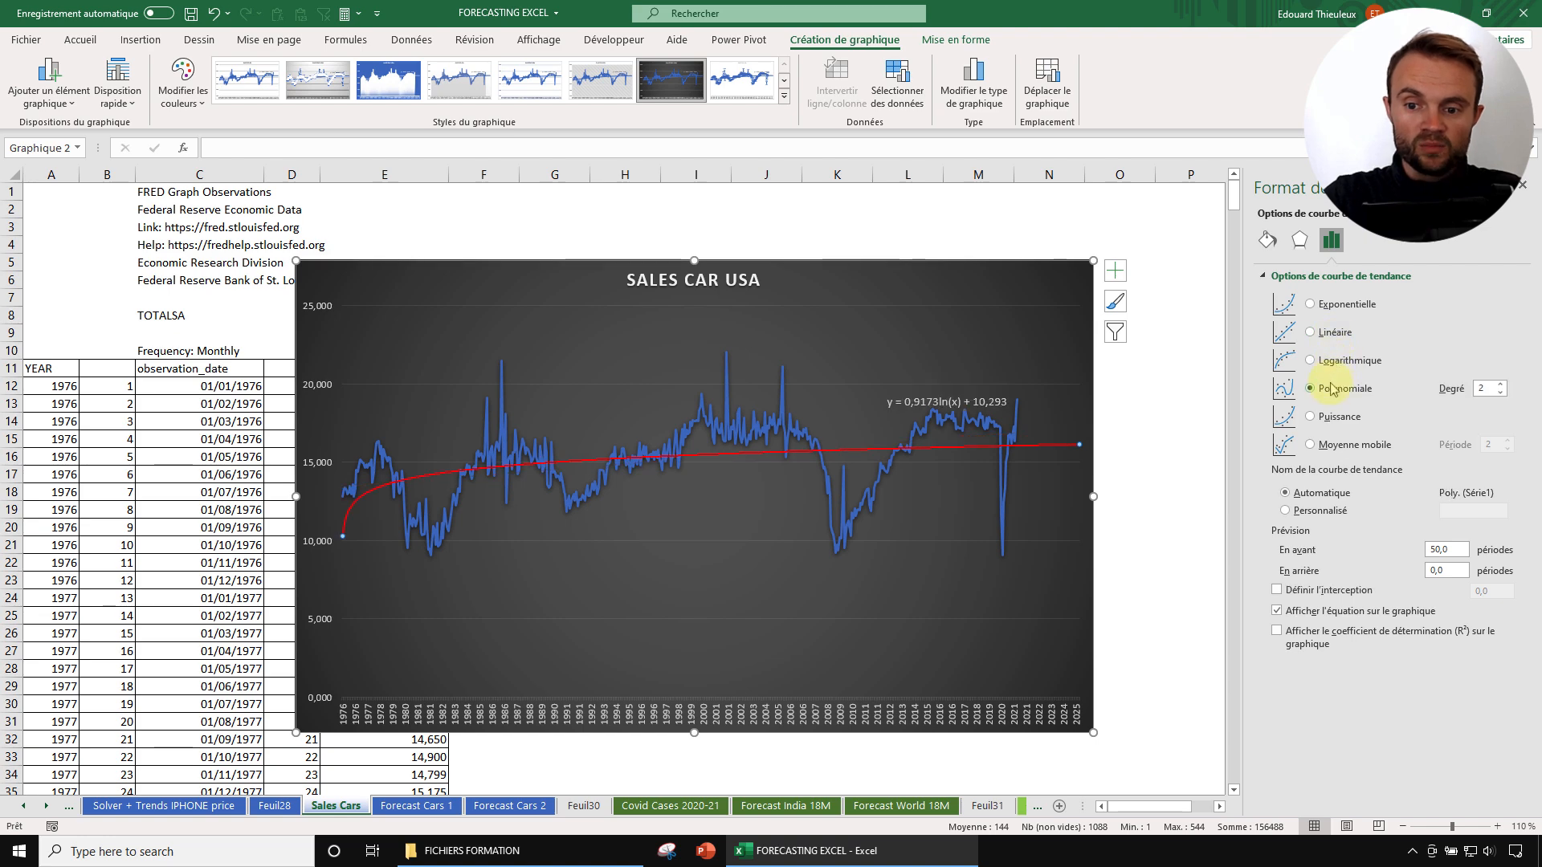
pyautogui.click(1339, 417)
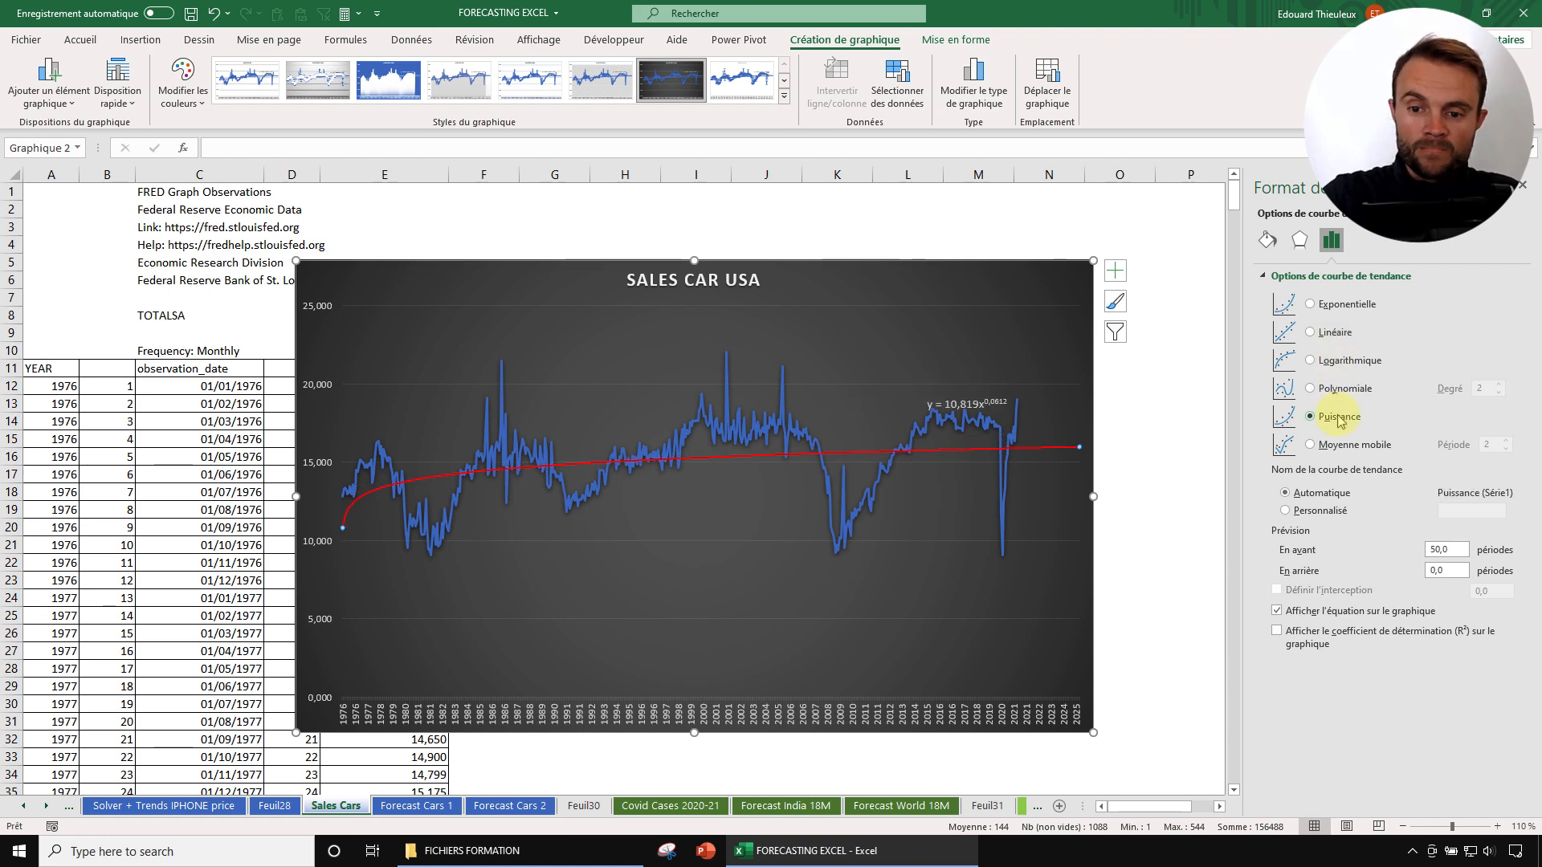
pyautogui.click(1351, 446)
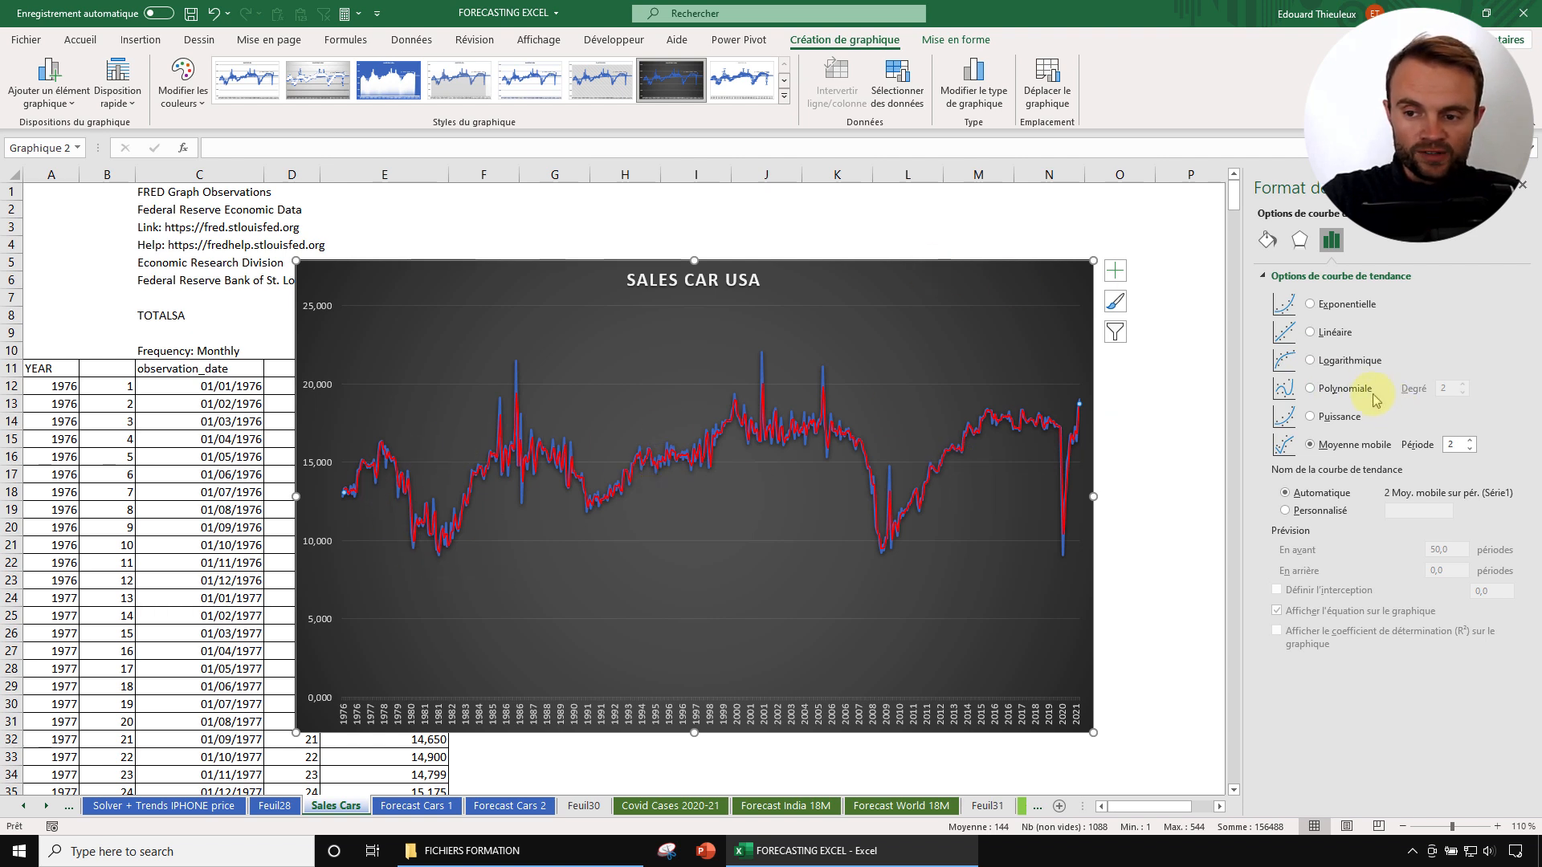
pyautogui.click(1346, 393)
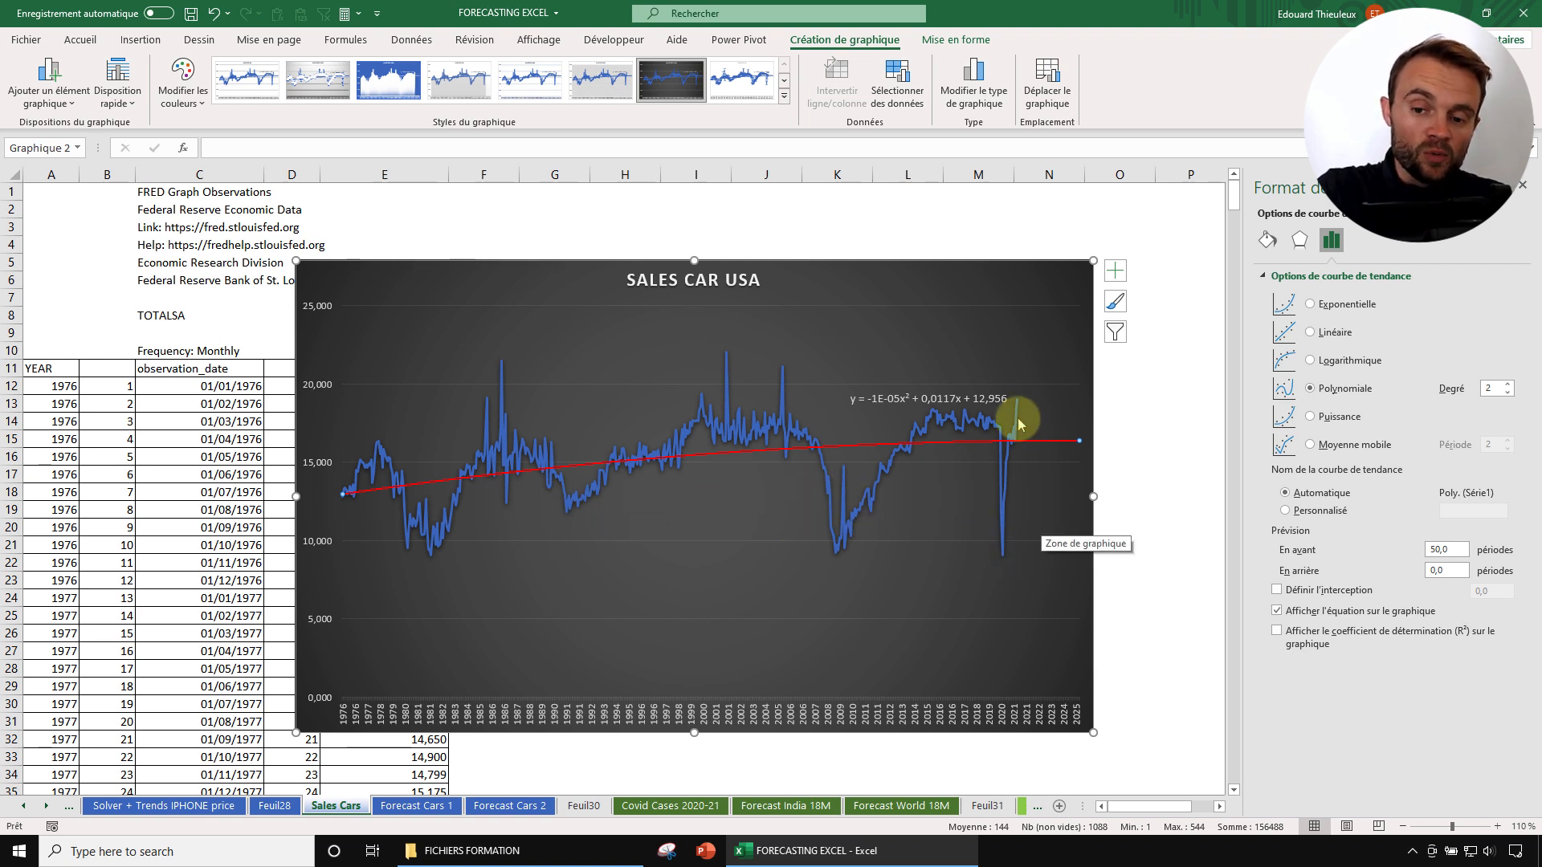
# Try degree 4 for the polynomial trendline, return it to degree 2, and move the chart clear of the sales data.
pyautogui.moveTo(1017, 408)
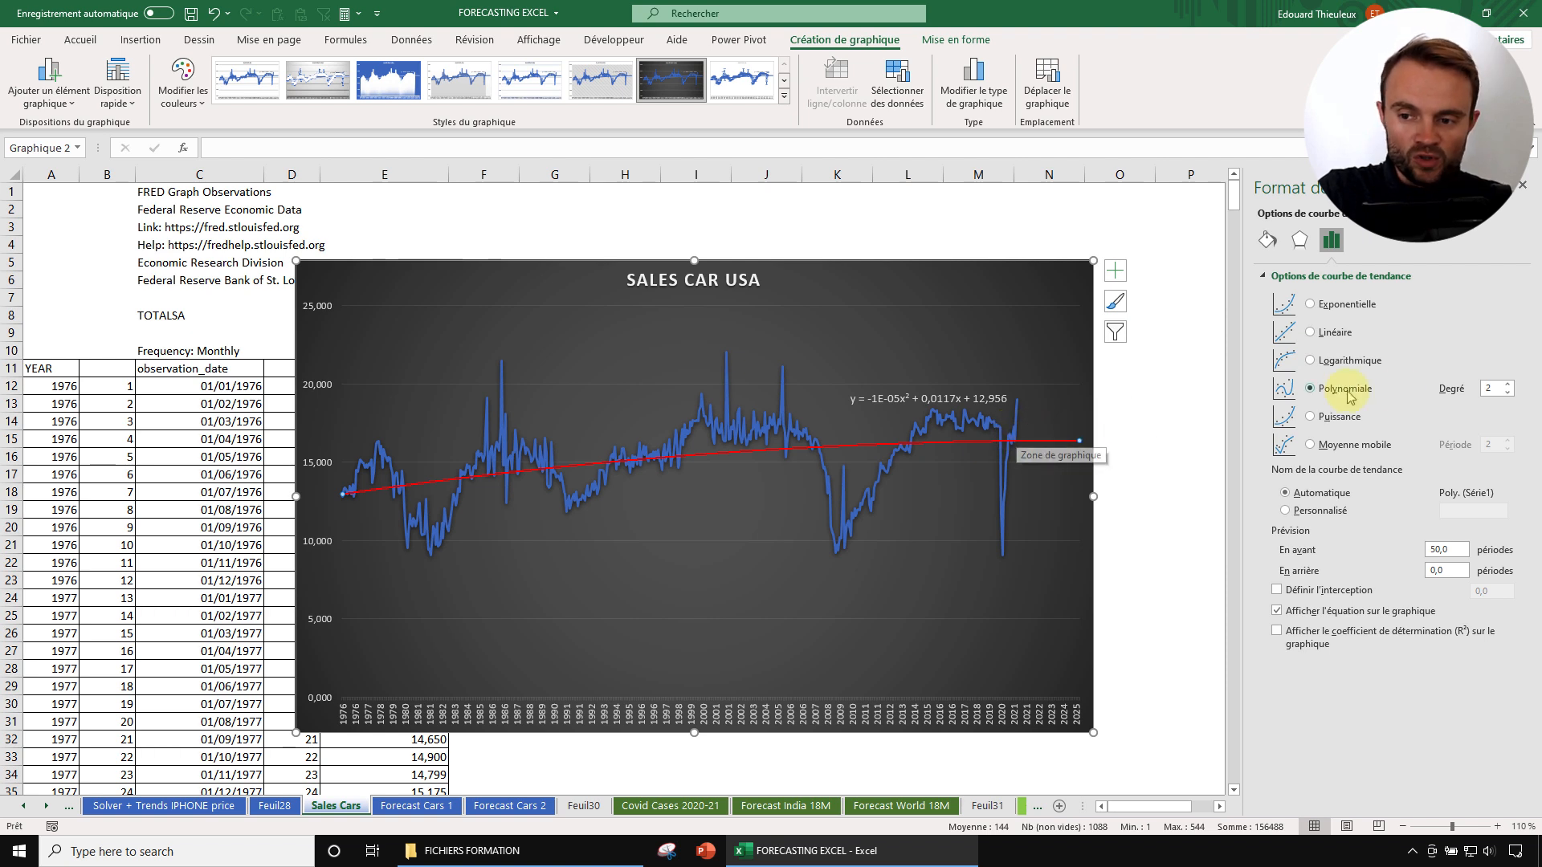
pyautogui.click(1509, 385)
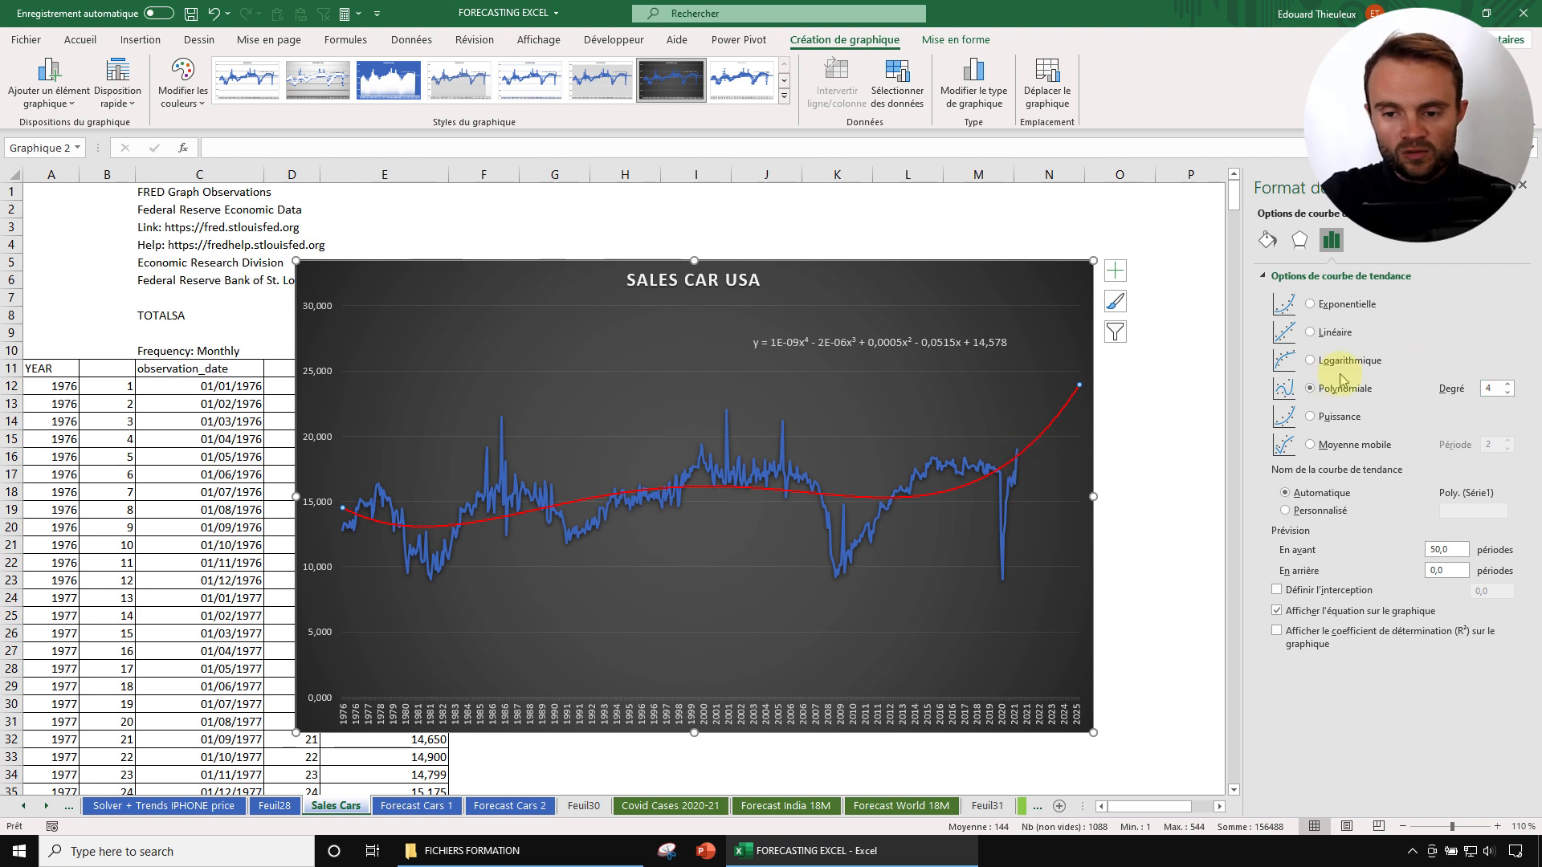
pyautogui.click(1507, 396)
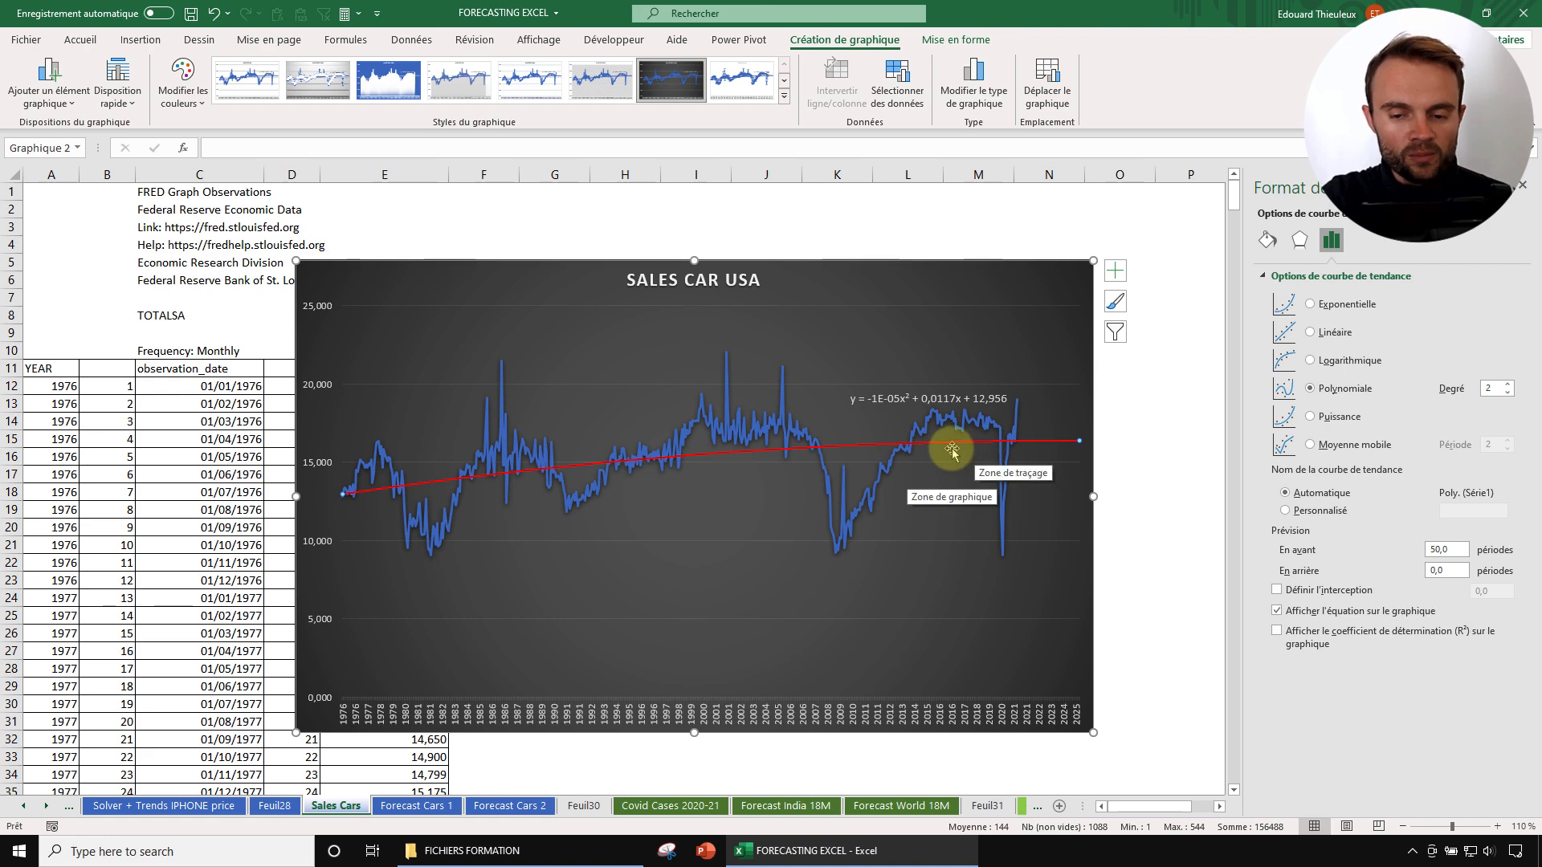
pyautogui.moveTo(883, 279); pyautogui.dragTo(1065, 287)
pyautogui.click(290, 439)
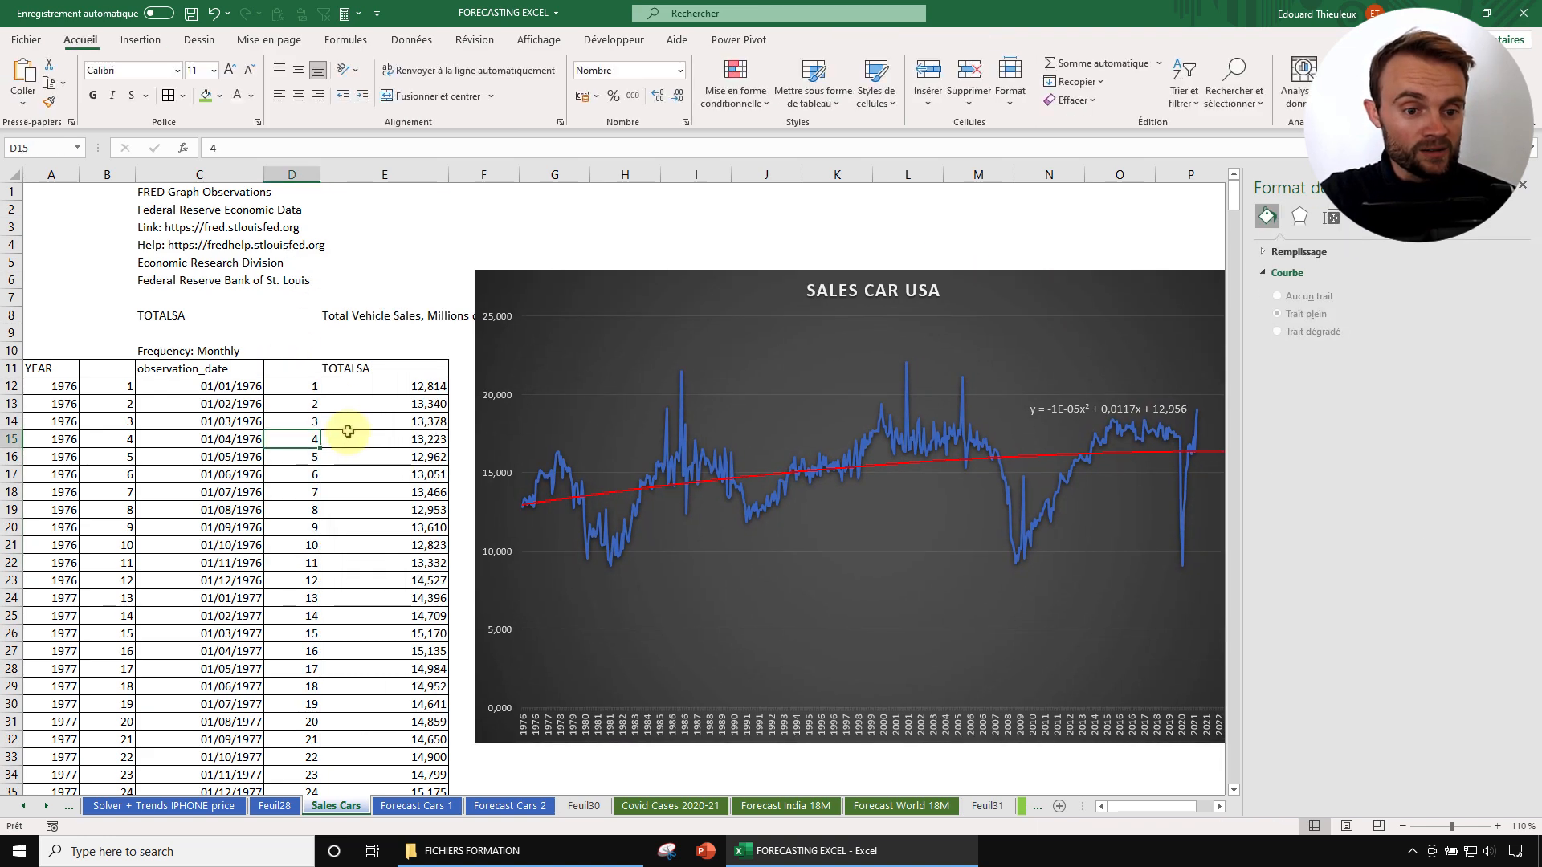
# Start a forecast sheet from the period numbers and vehicle sales in D12:E555 on the Sales Cars sheet.
pyautogui.moveTo(309, 389); pyautogui.dragTo(405, 406)
pyautogui.hotkey('ctrl', 'shift', 'Down')
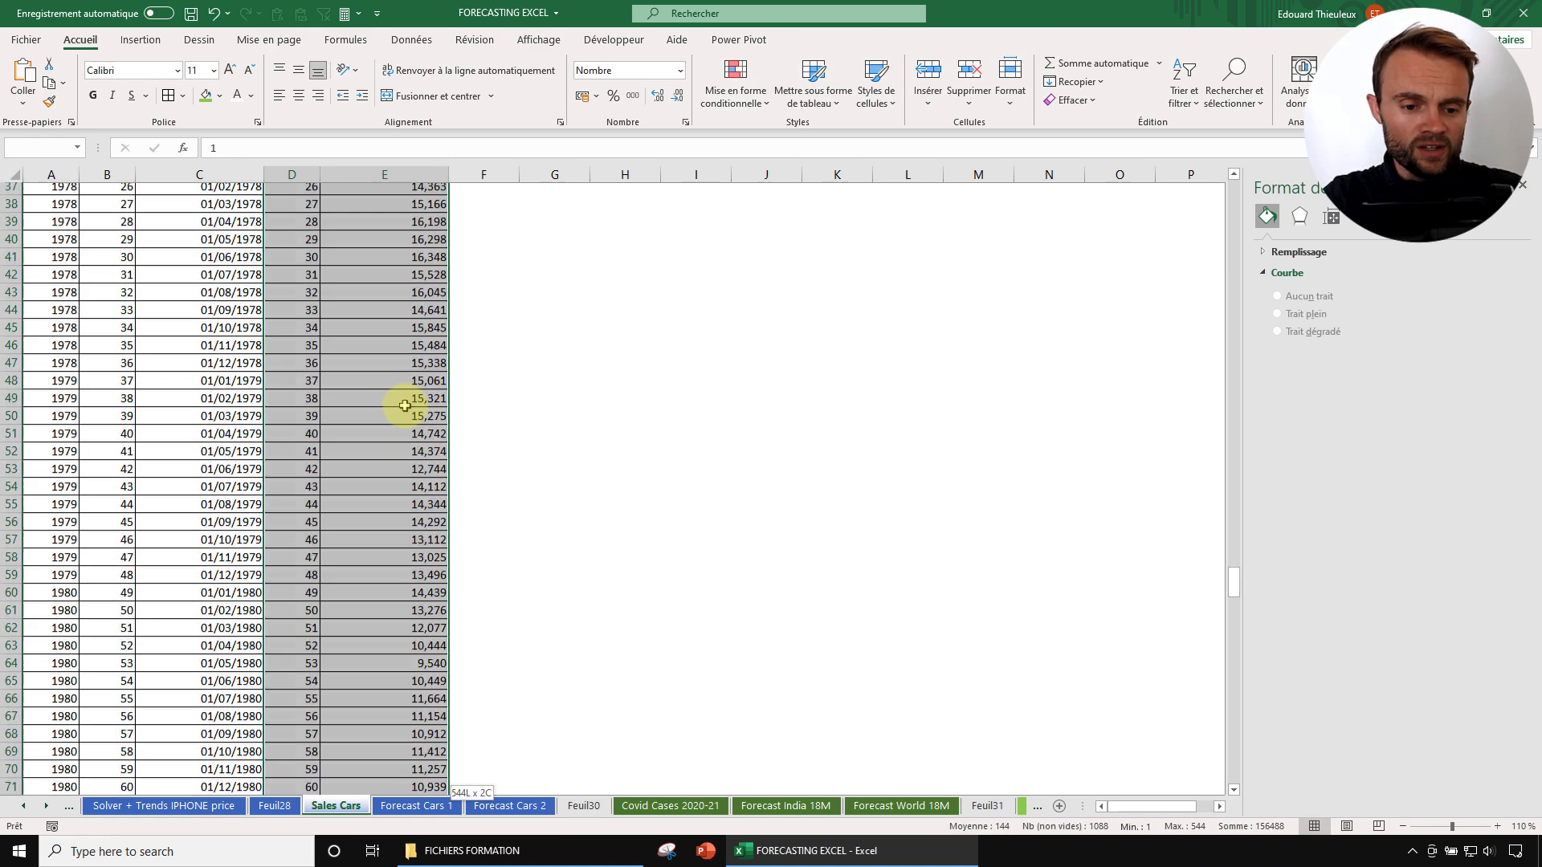
pyautogui.click(424, 42)
pyautogui.click(1052, 92)
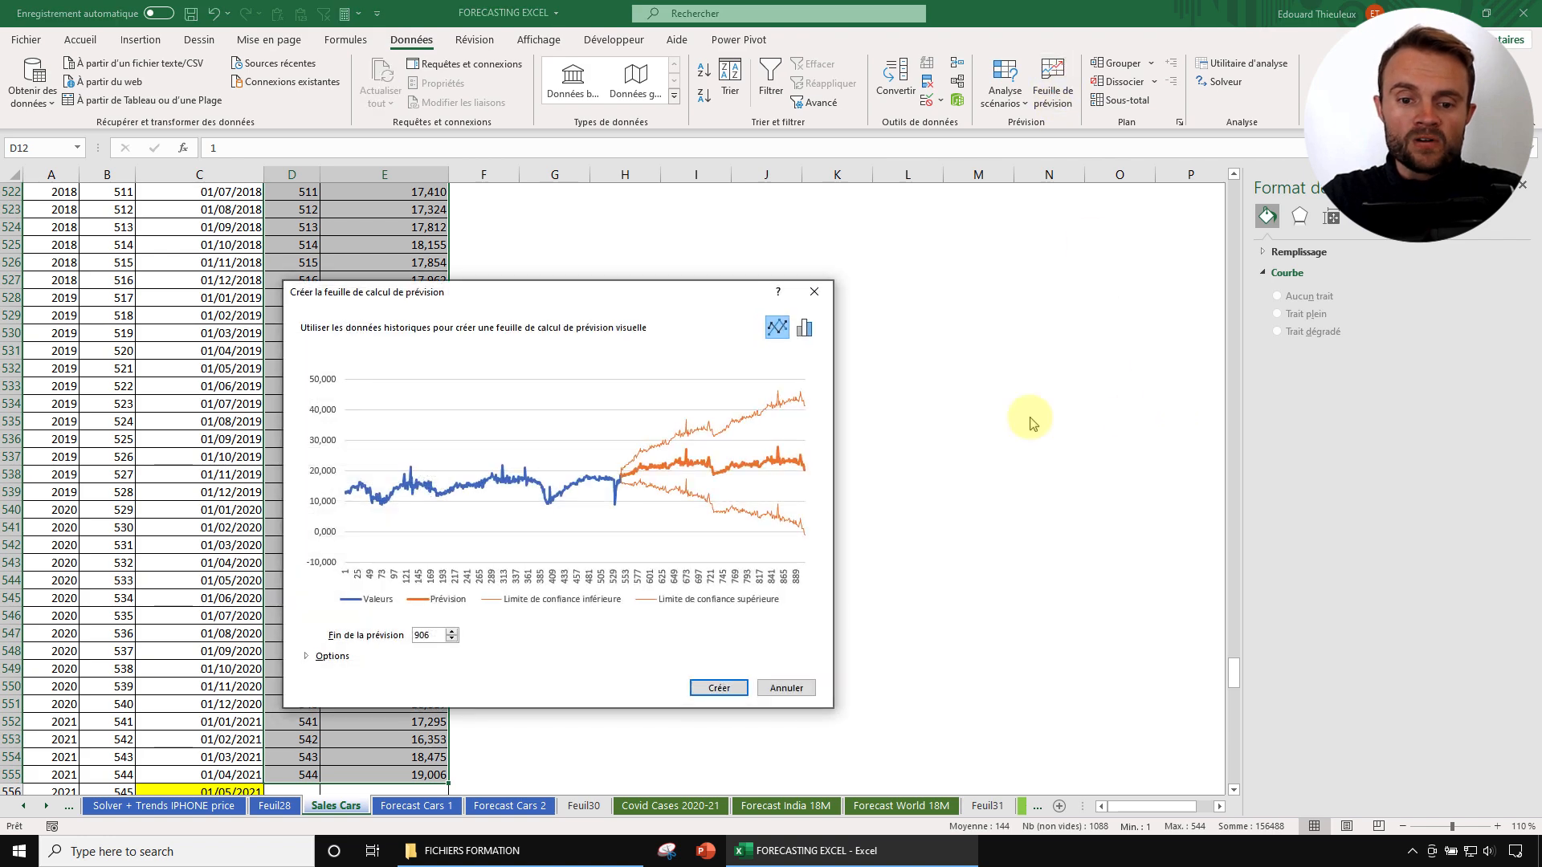
pyautogui.moveTo(659, 305); pyautogui.dragTo(759, 231)
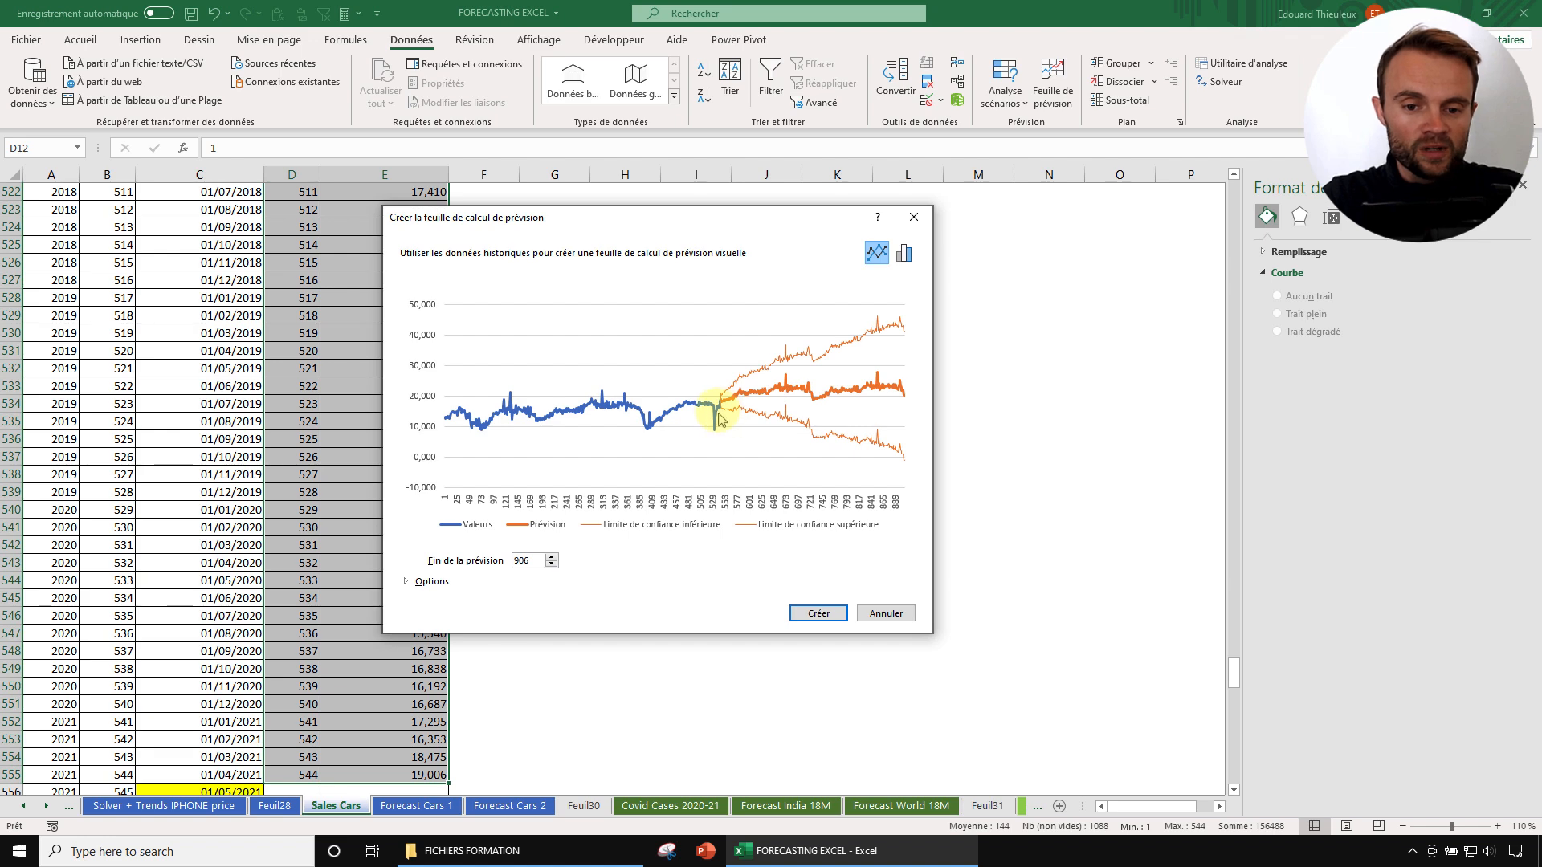
# Set the forecast end to 644 and the confidence interval to 50% in the forecast options.
pyautogui.click(431, 581)
pyautogui.moveTo(726, 221); pyautogui.dragTo(684, 189)
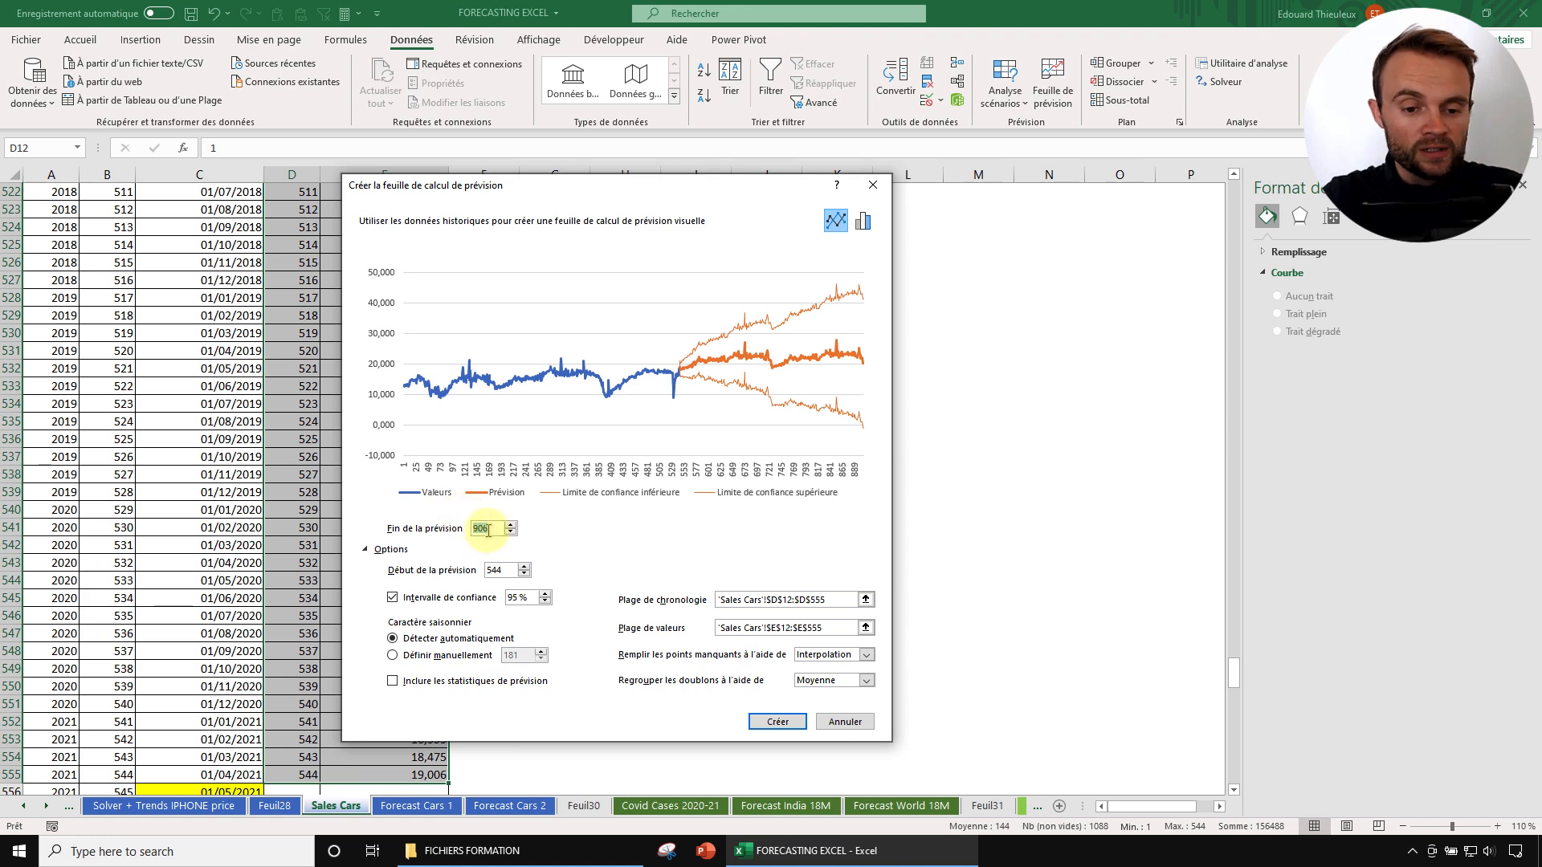
pyautogui.write('644')
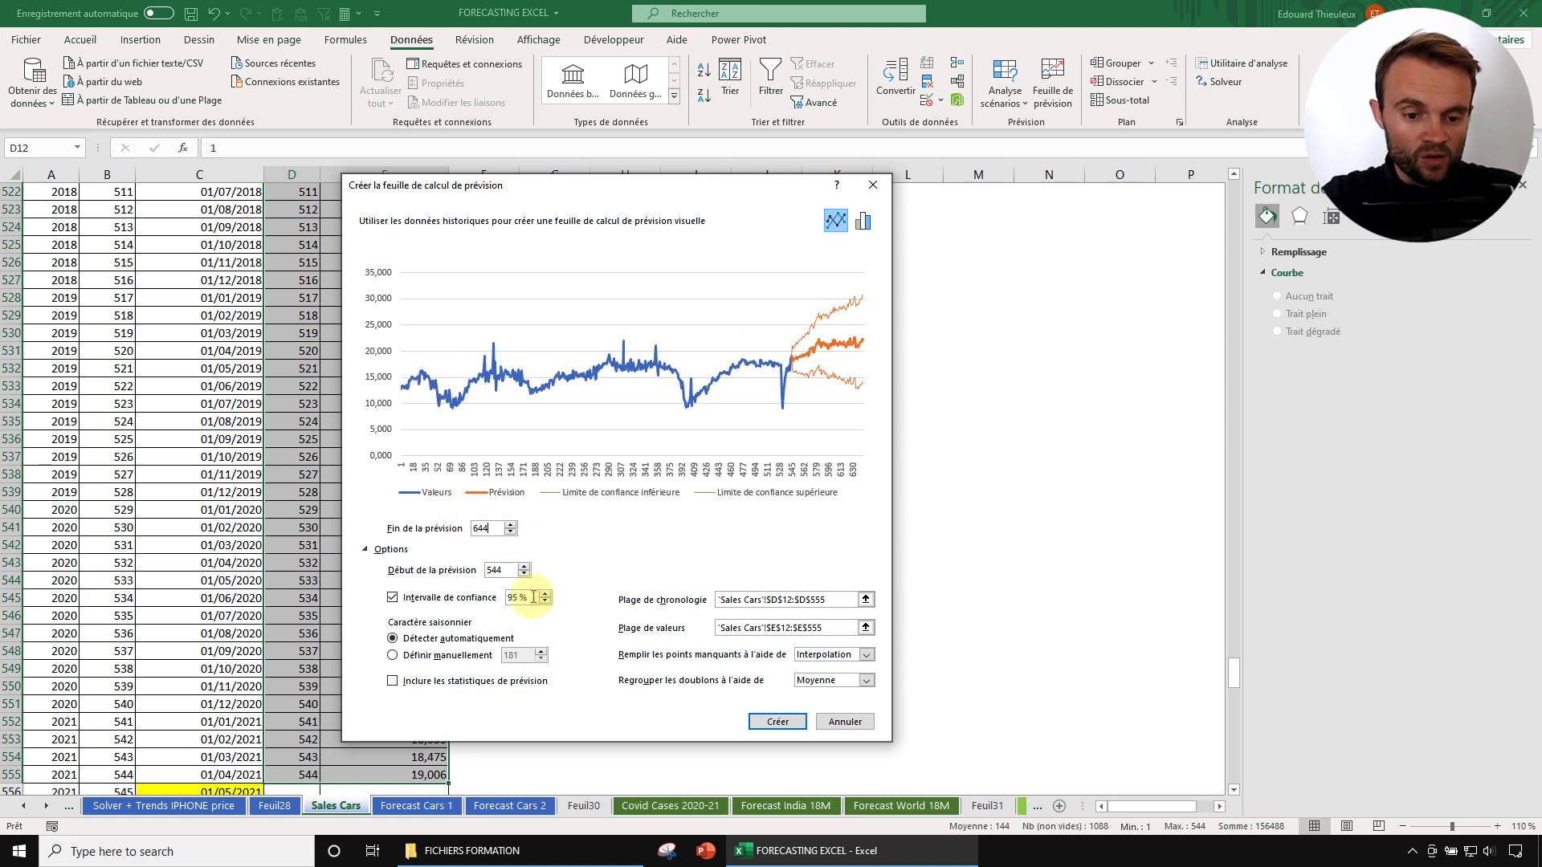
pyautogui.write('50')
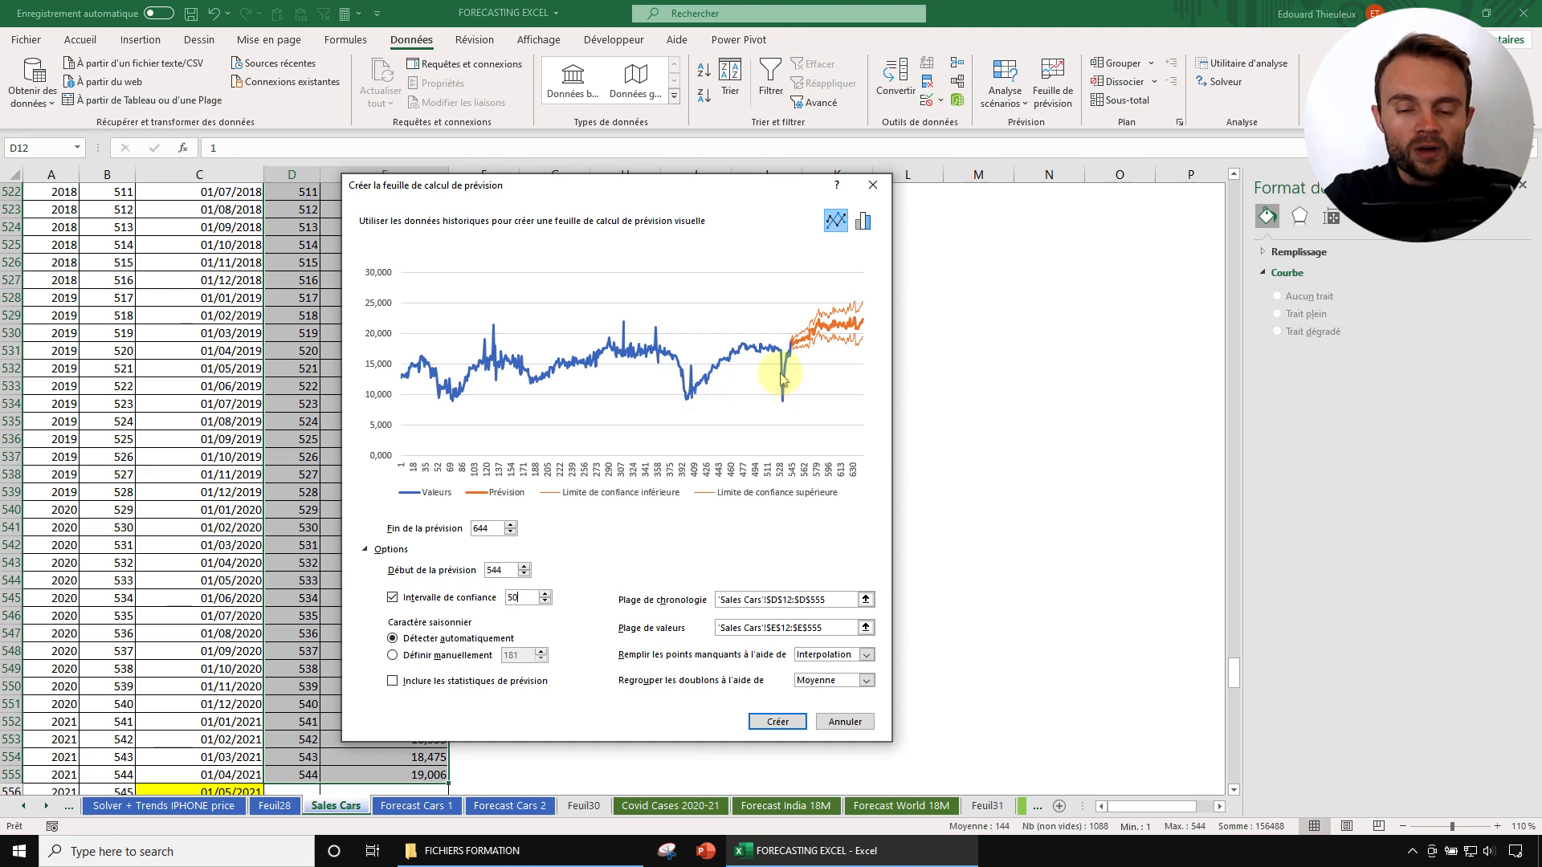
# Compare manual seasonality with automatic detection in the forecast preview, and set the seasonality manually to 12.
pyautogui.click(424, 657)
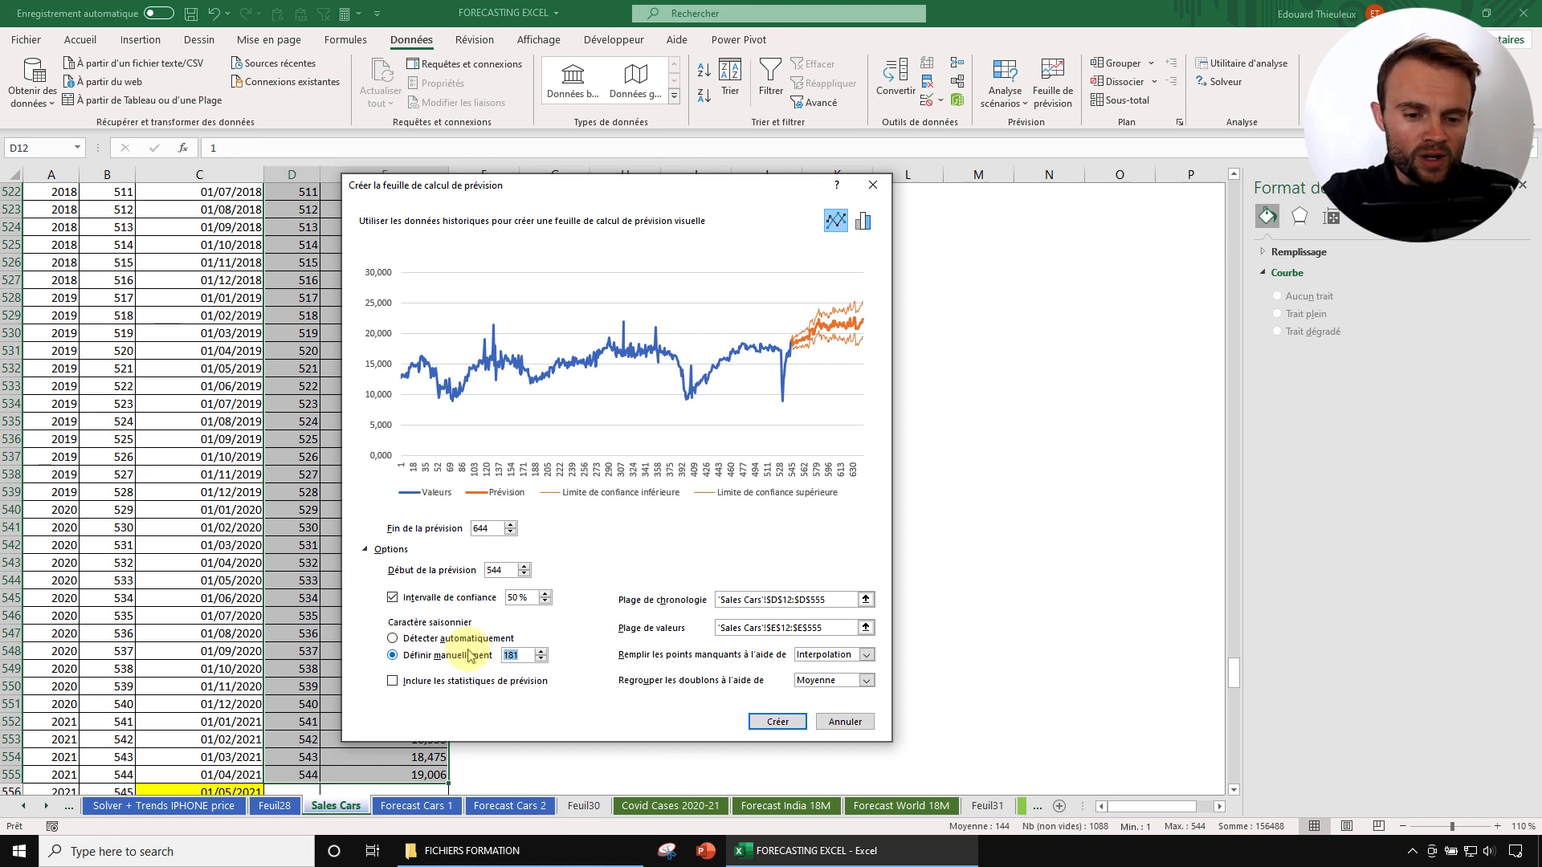
pyautogui.write('12')
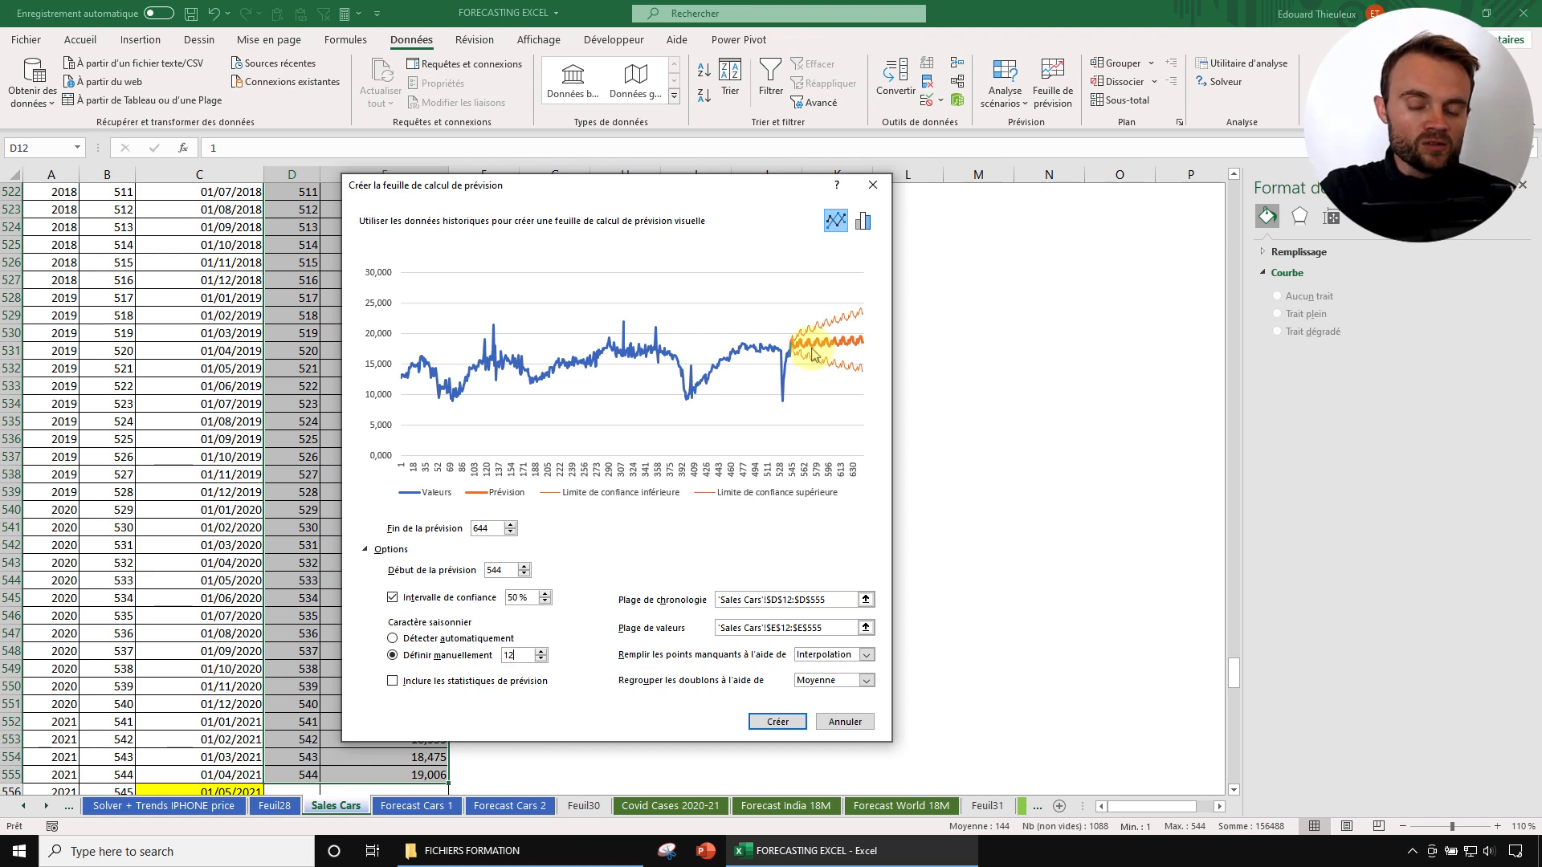
pyautogui.click(470, 640)
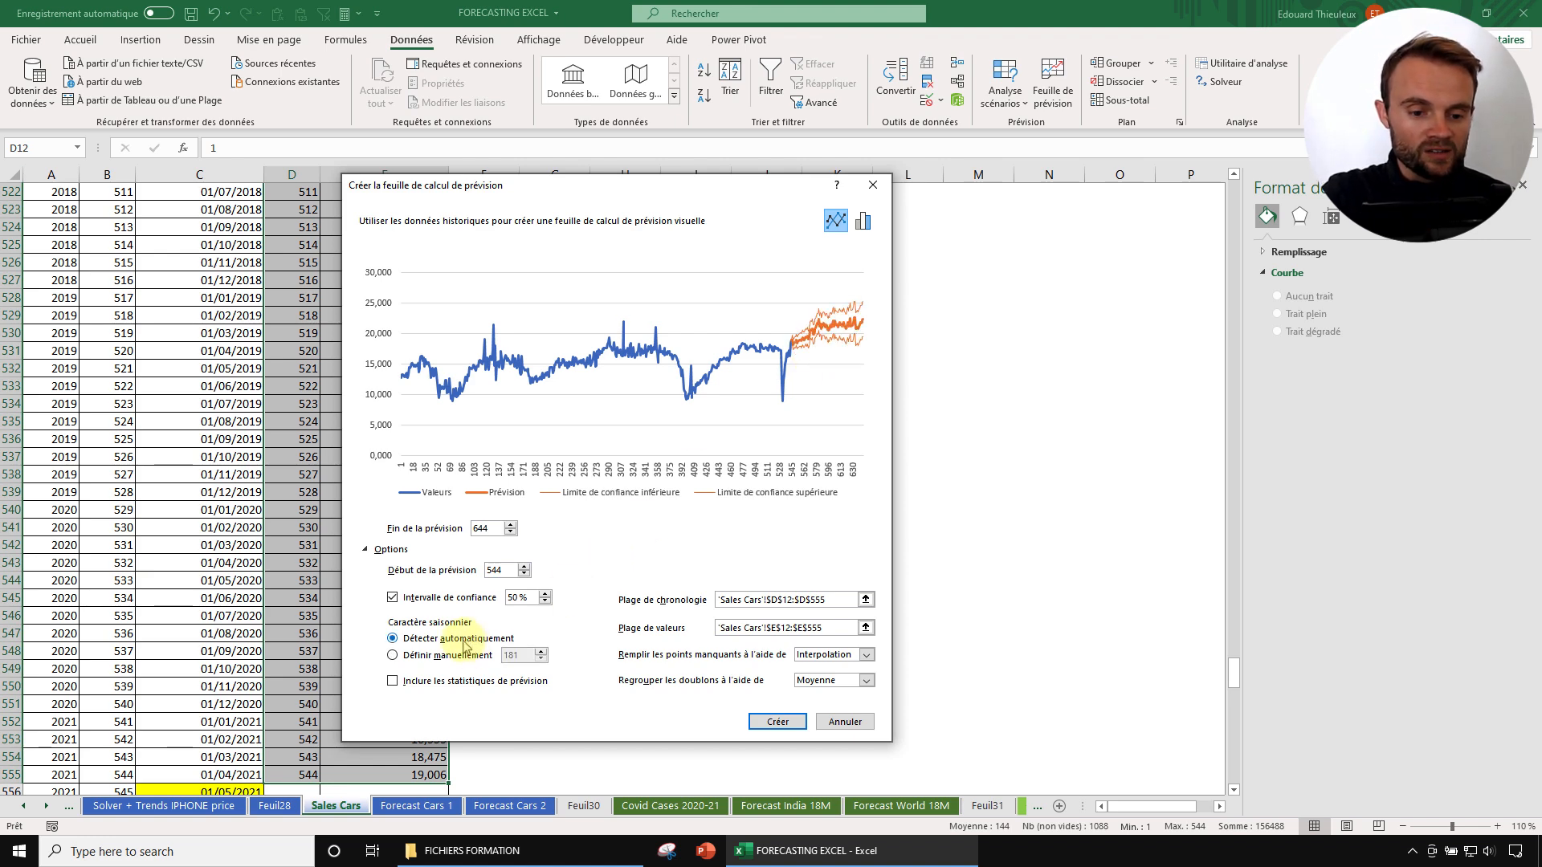
pyautogui.click(471, 656)
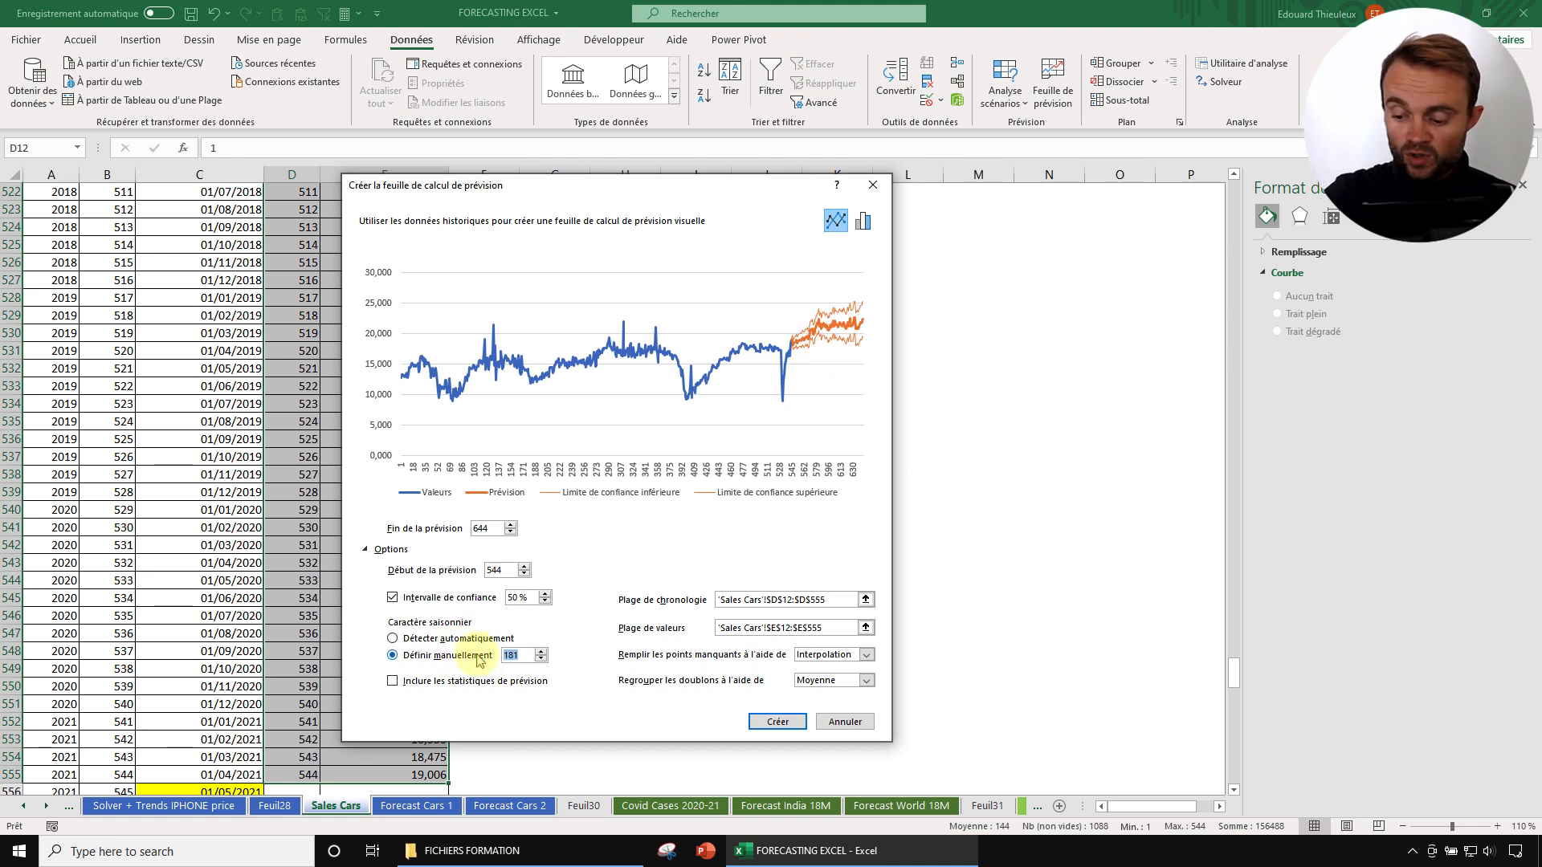
pyautogui.write('12')
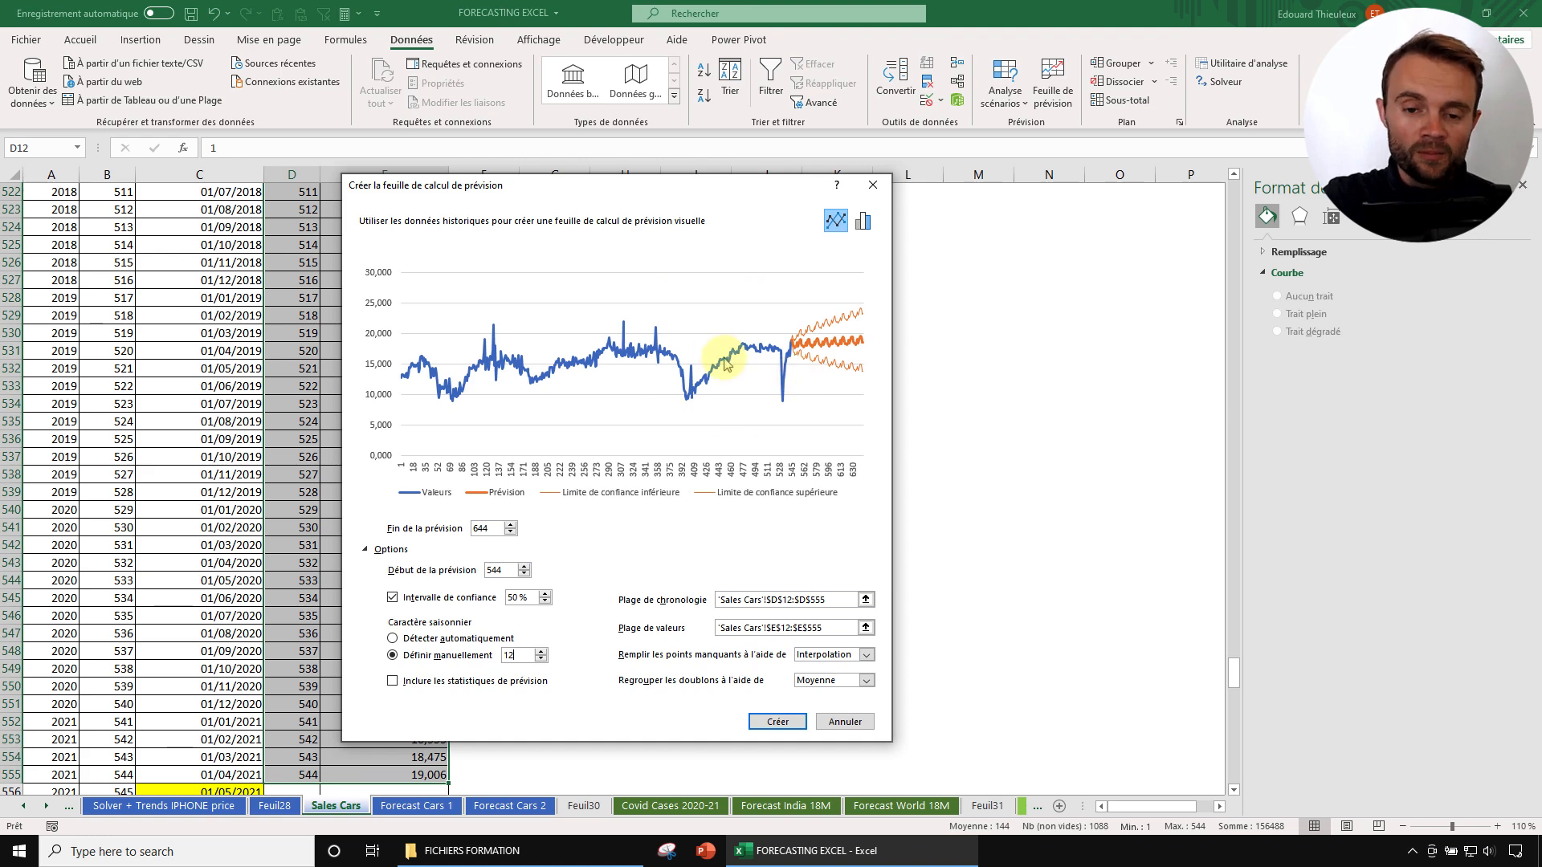
# Include the forecast statistics and create the car sales forecast sheet.
pyautogui.moveTo(723, 185); pyautogui.dragTo(738, 162)
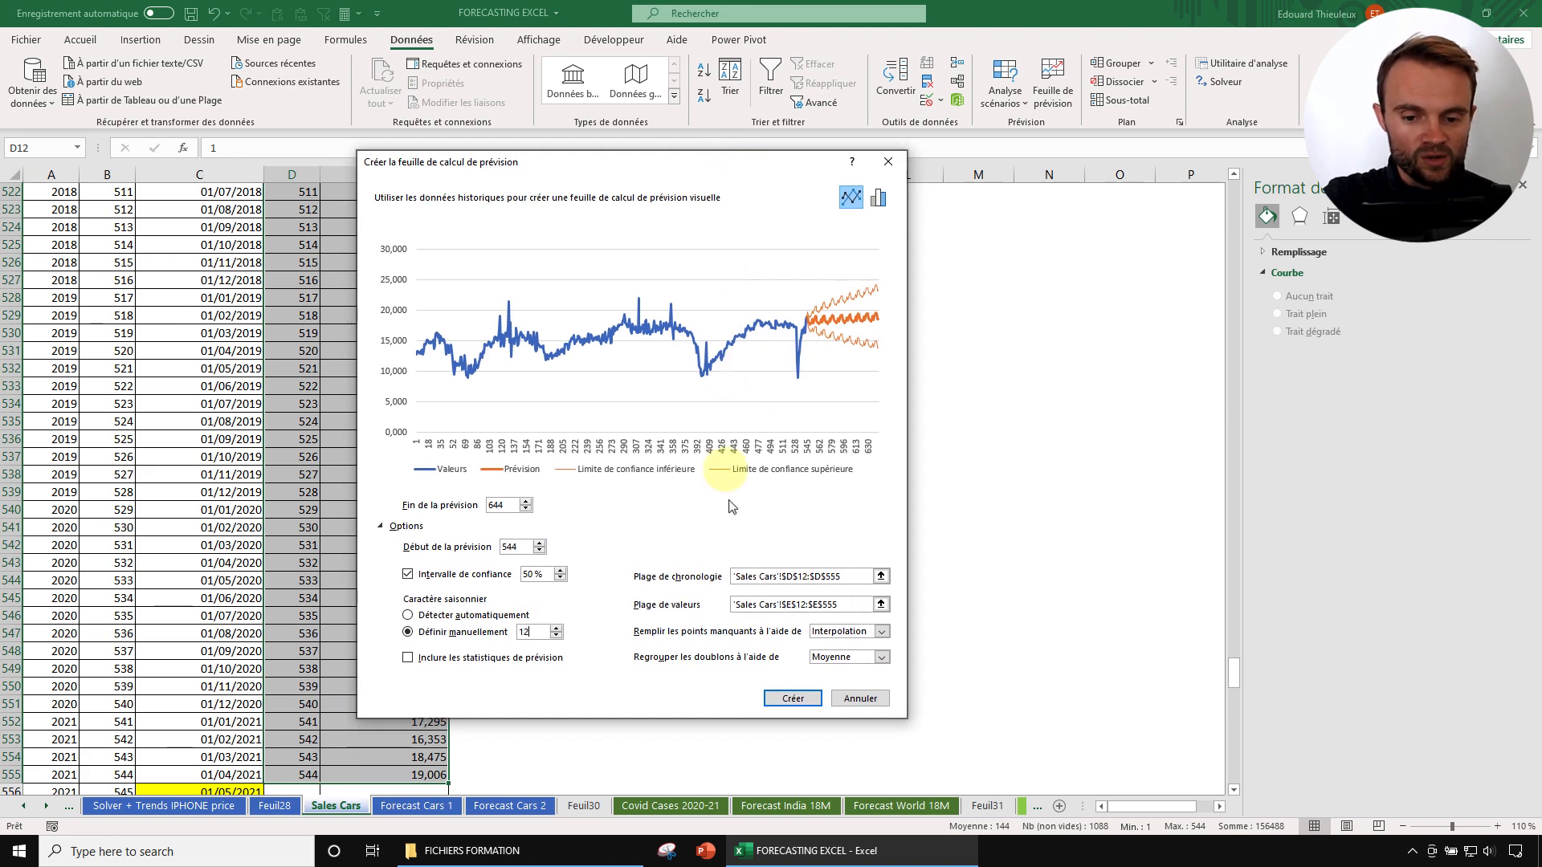
pyautogui.click(446, 660)
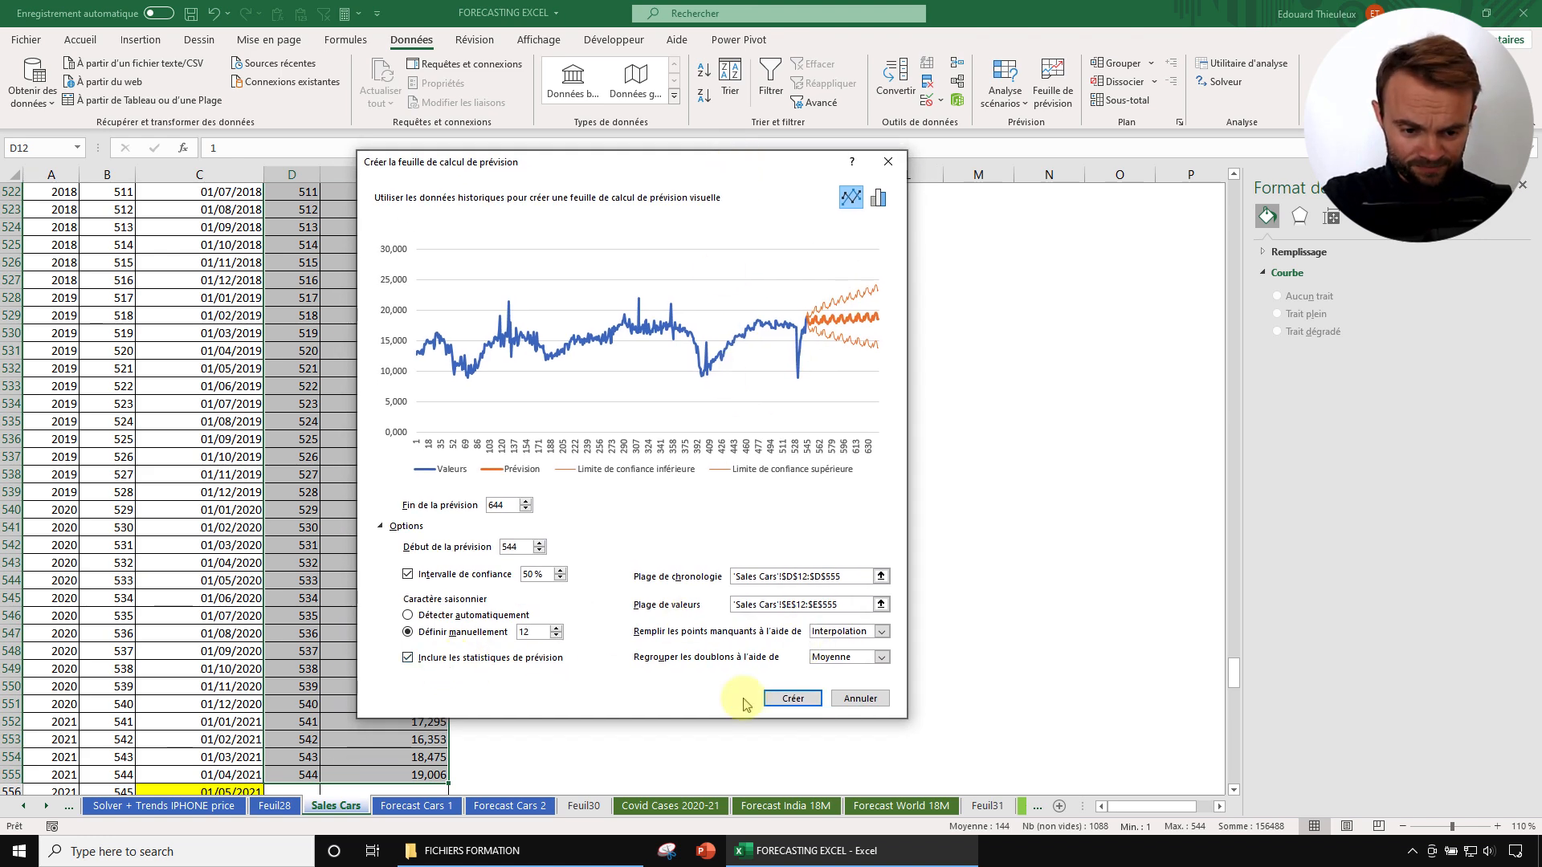
pyautogui.click(790, 698)
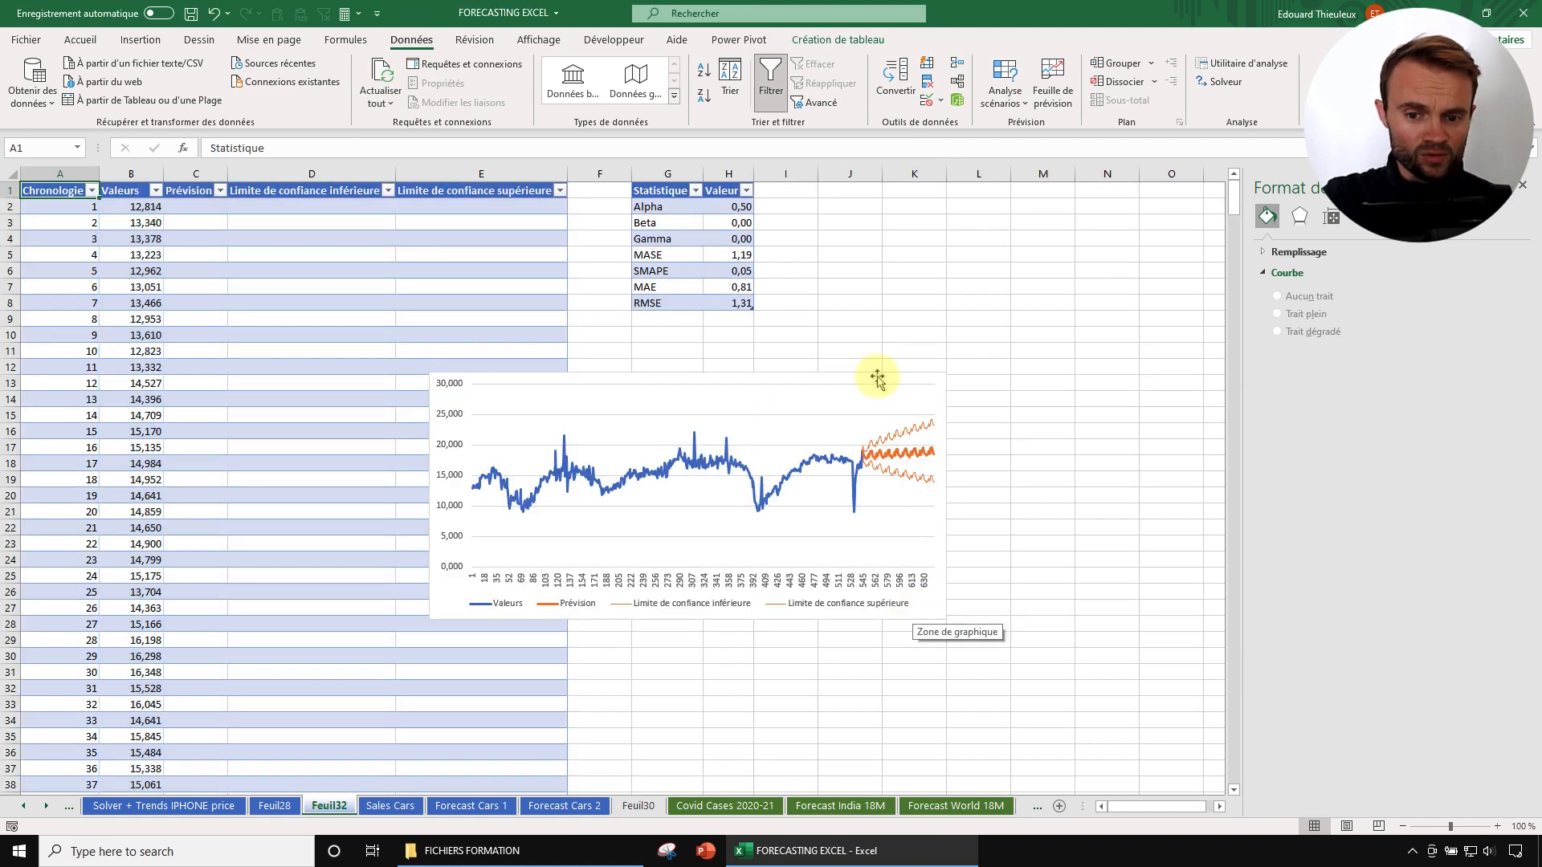
# Reposition the new car sales forecast chart just below the statistics table and enlarge it.
pyautogui.moveTo(875, 378); pyautogui.dragTo(838, 336)
pyautogui.moveTo(914, 582); pyautogui.dragTo(1019, 691)
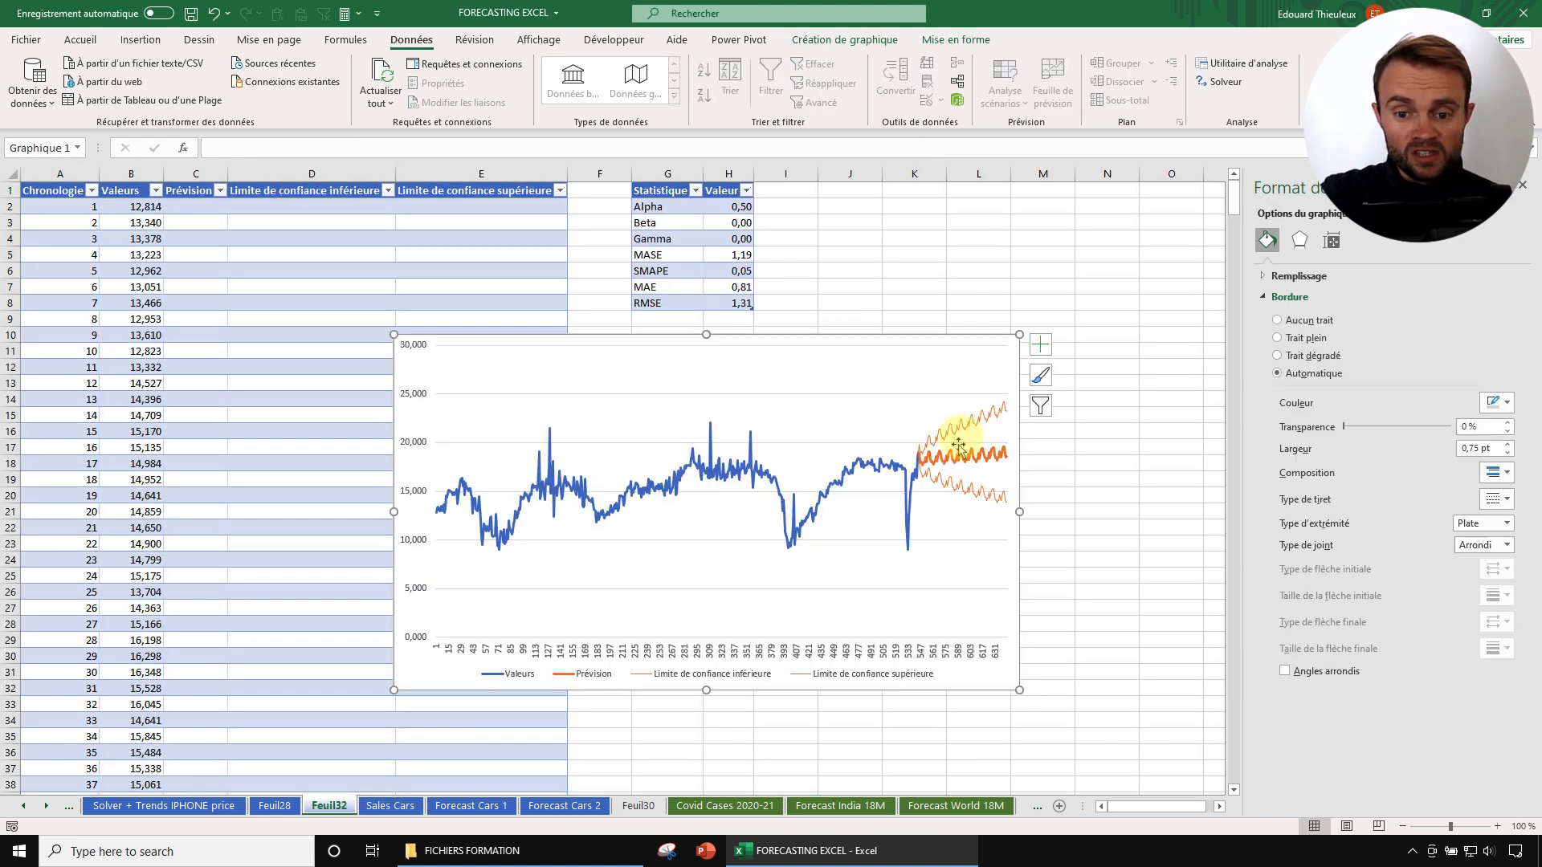
# Apply the dark grey gradient chart style with horizontal gridlines only to the forecast chart, and enlarge it to about column N, row 34.
pyautogui.doubleClick(967, 341)
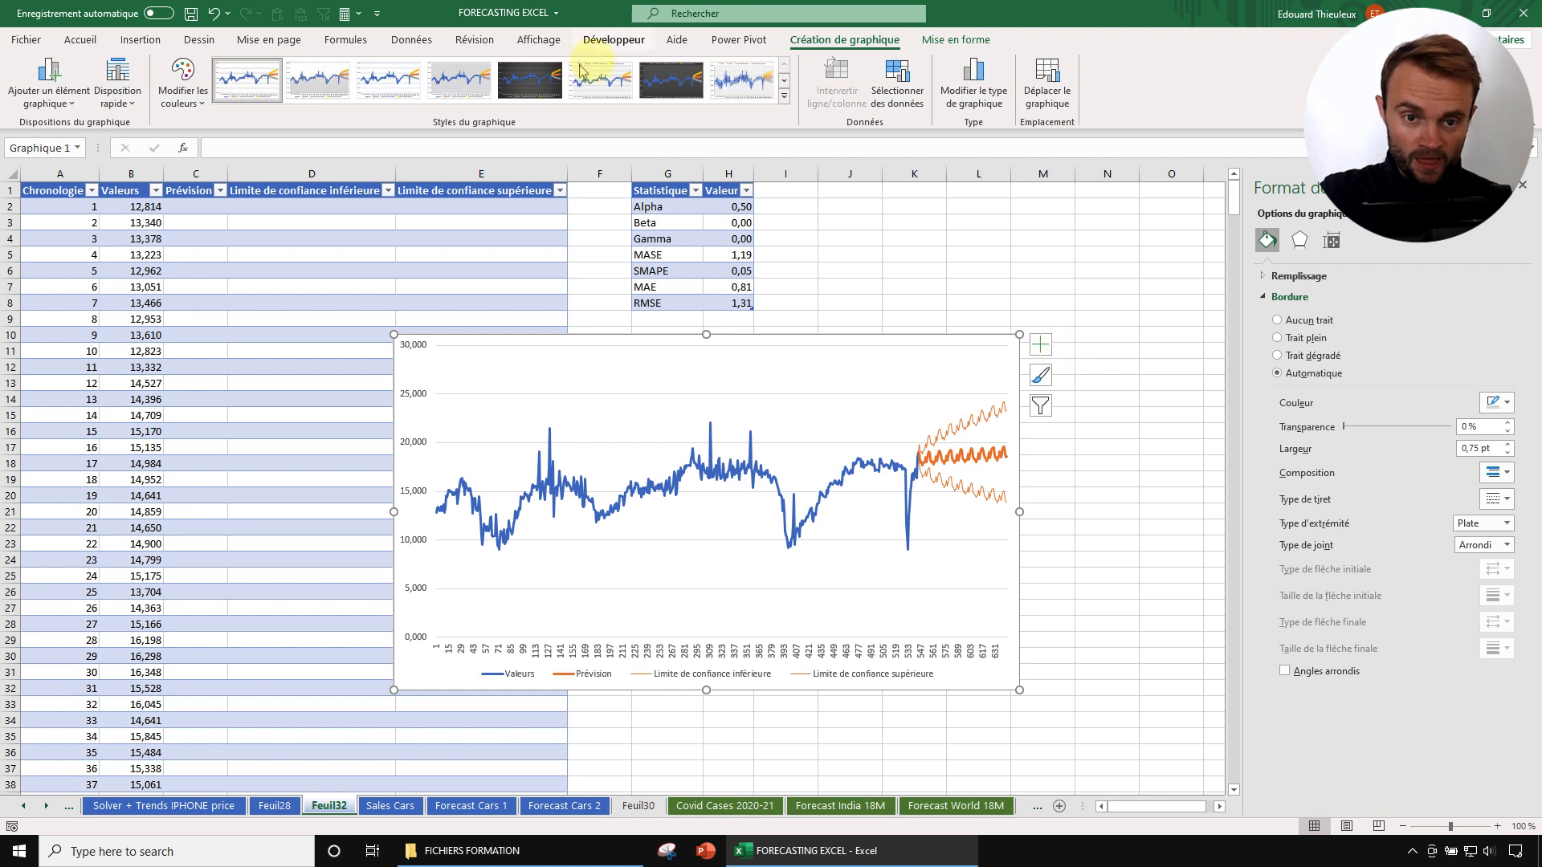
pyautogui.click(674, 80)
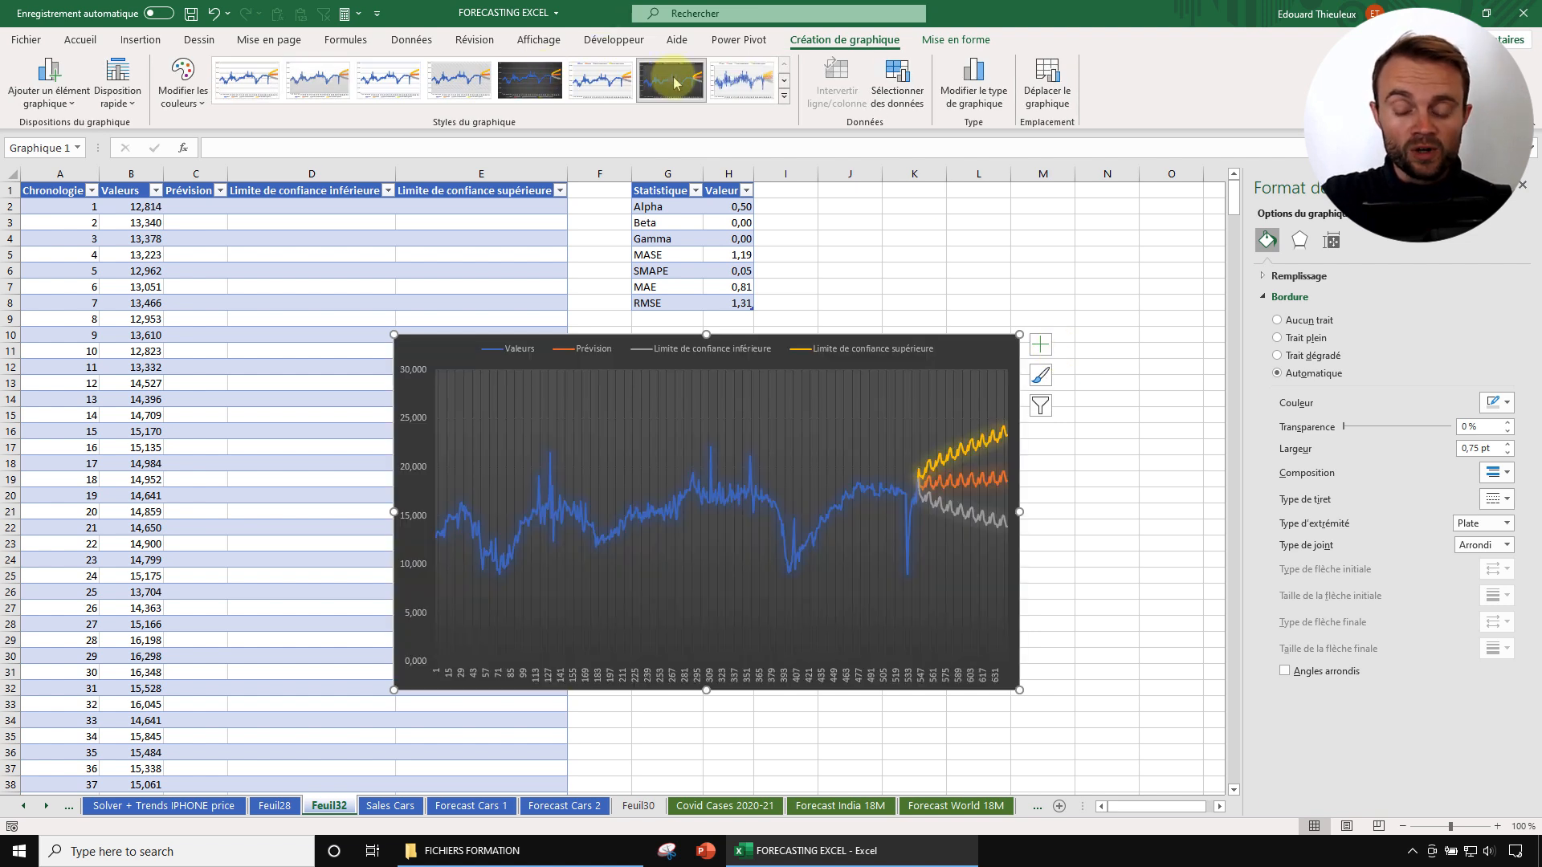
pyautogui.click(530, 80)
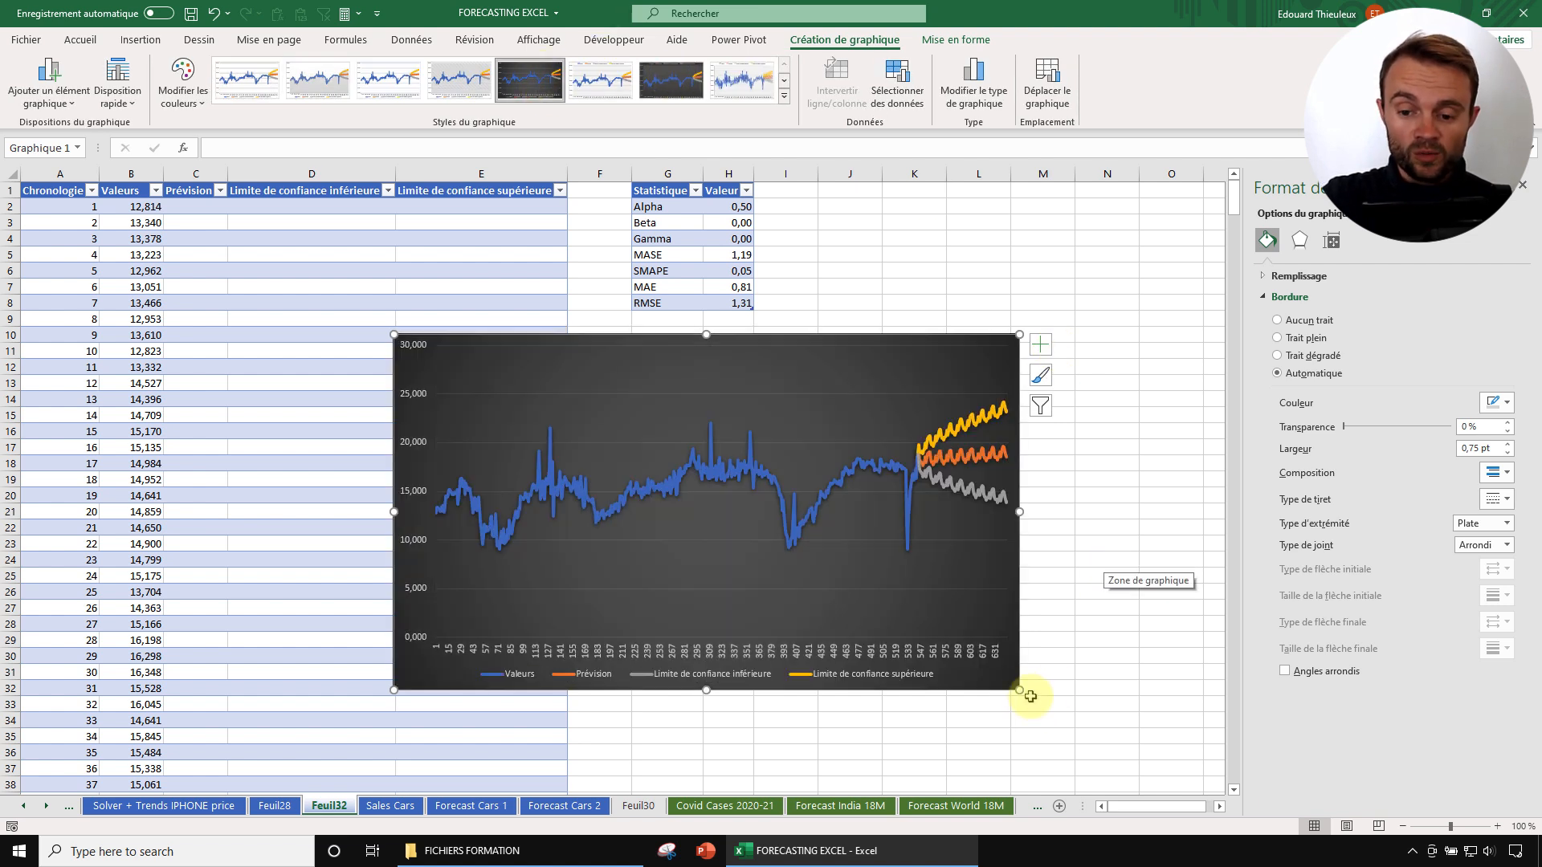
pyautogui.moveTo(1019, 689); pyautogui.dragTo(1102, 727)
pyautogui.click(941, 357)
pyautogui.moveTo(941, 357)
pyautogui.mouseDown()
pyautogui.moveTo(860, 323)
pyautogui.moveTo(922, 339)
pyautogui.mouseUp()
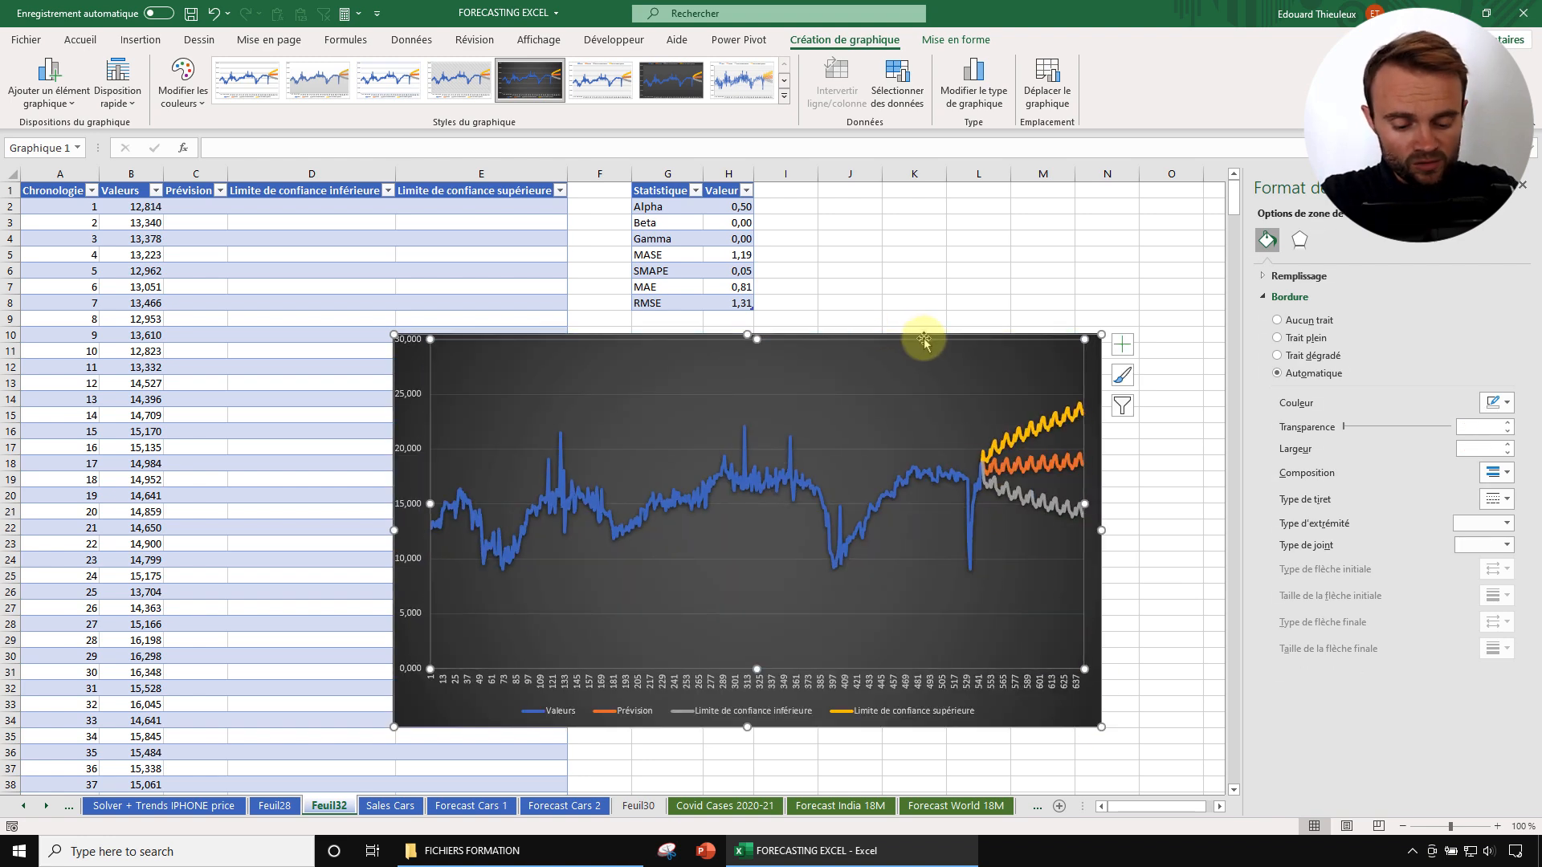
pyautogui.hotkey('ctrl', 'z')
pyautogui.click(981, 295)
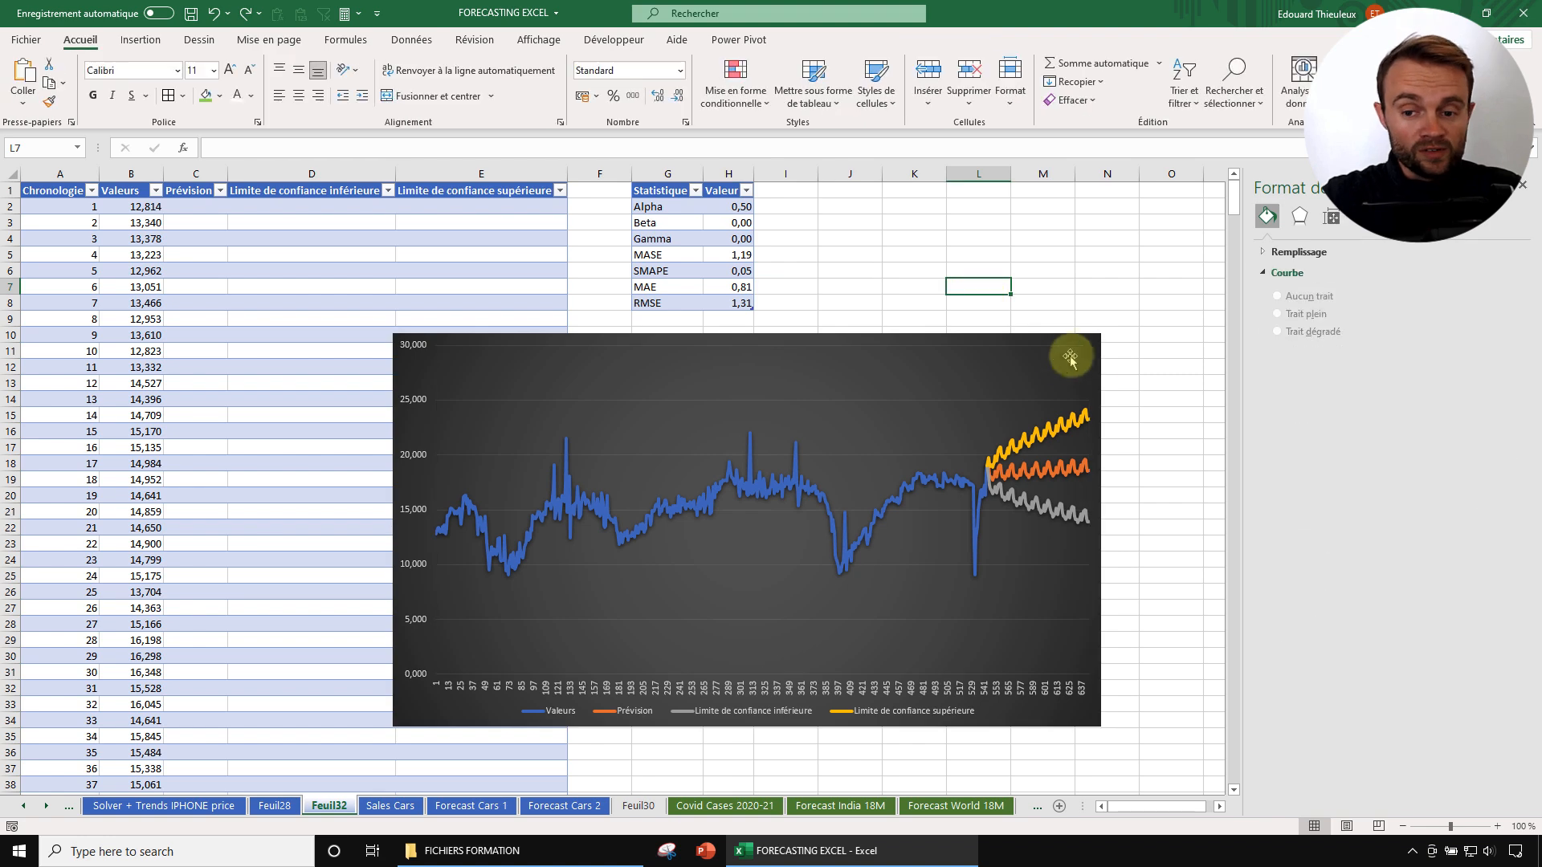
# Move the forecast chart up and left to start around column D, row 4, and enlarge it to about column M, row 30.
pyautogui.scroll(-17, 289, 450)
pyautogui.scroll(-20, 320, 506)
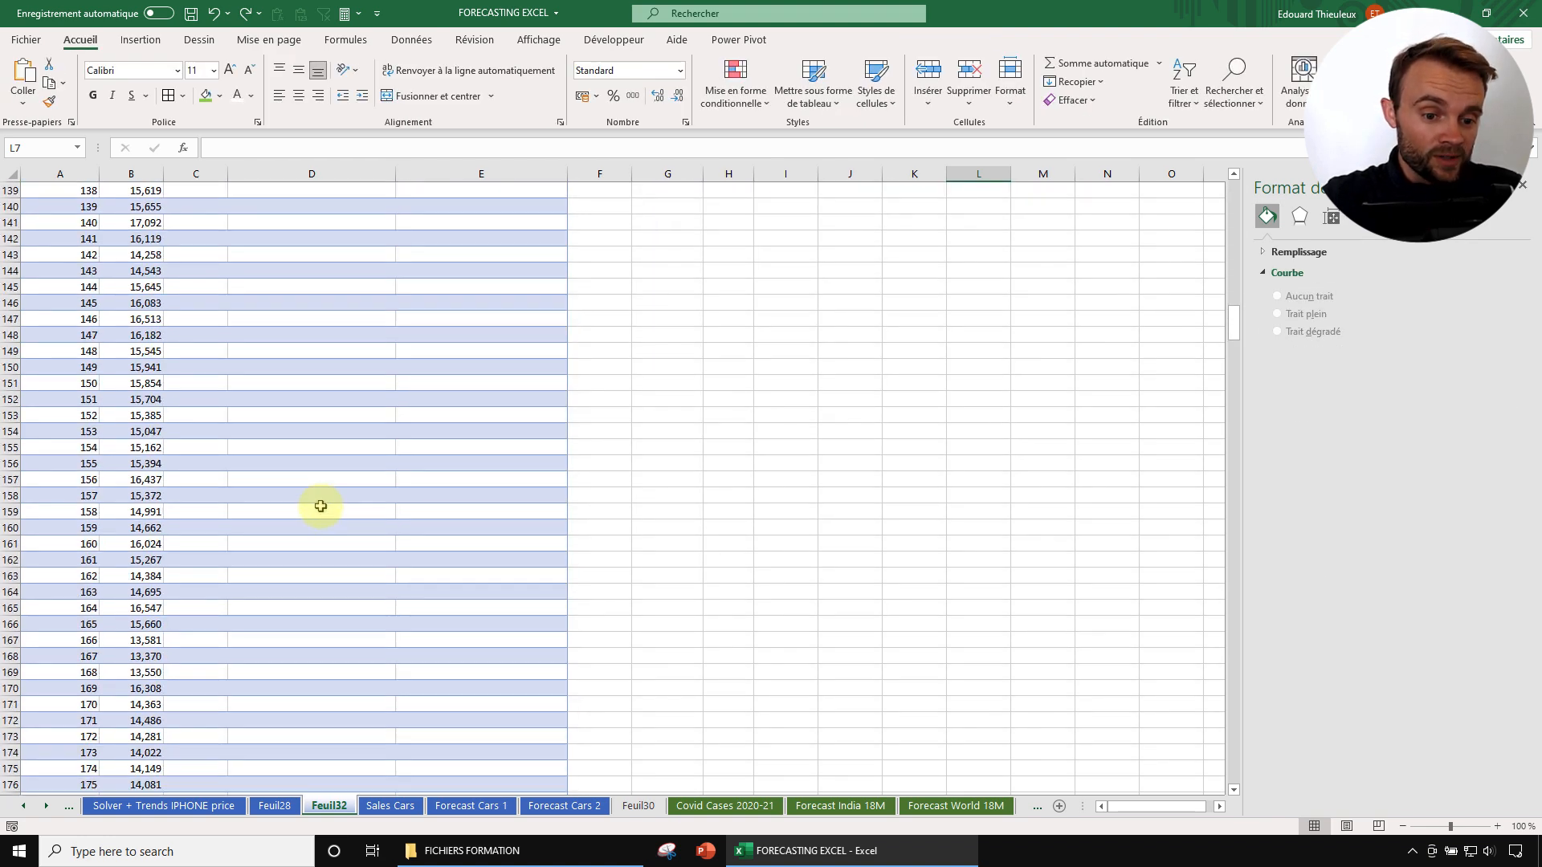
pyautogui.moveTo(1239, 484); pyautogui.dragTo(1229, 197)
pyautogui.moveTo(1048, 338); pyautogui.dragTo(916, 238)
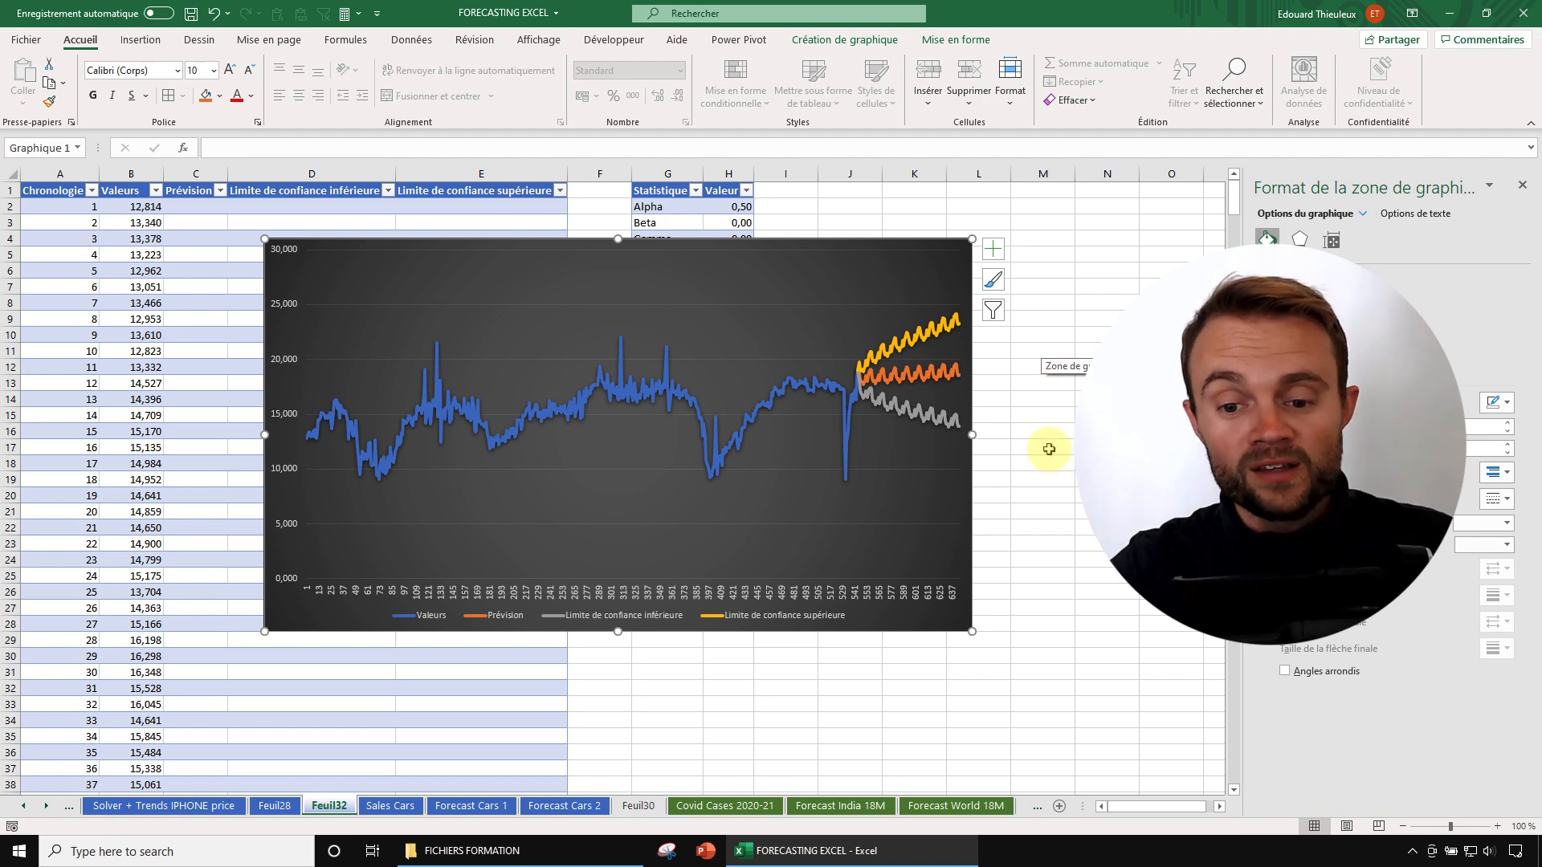
pyautogui.moveTo(971, 631); pyautogui.dragTo(1043, 662)
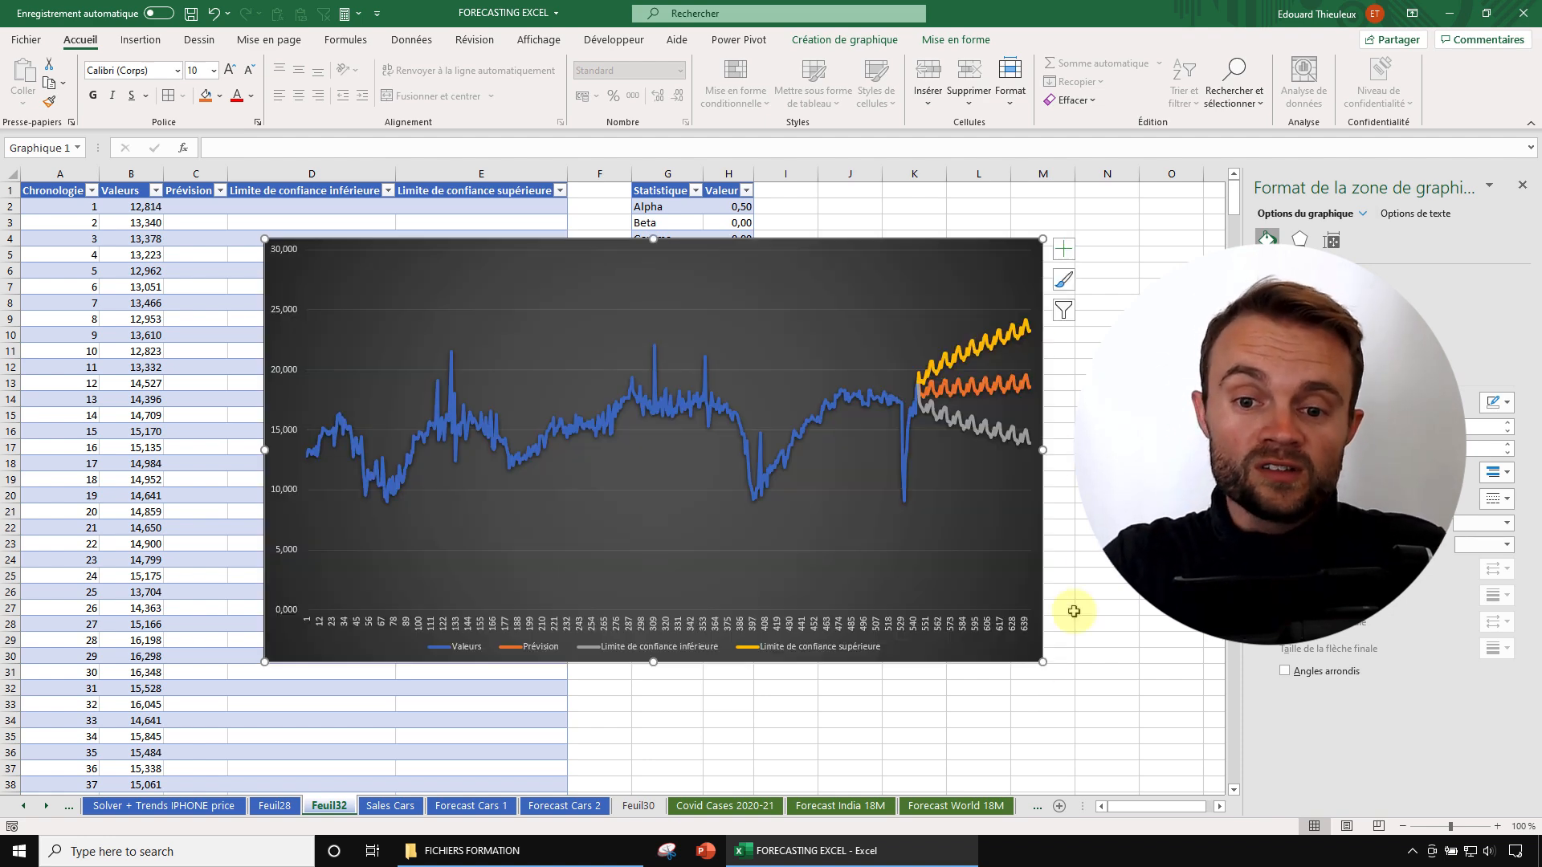